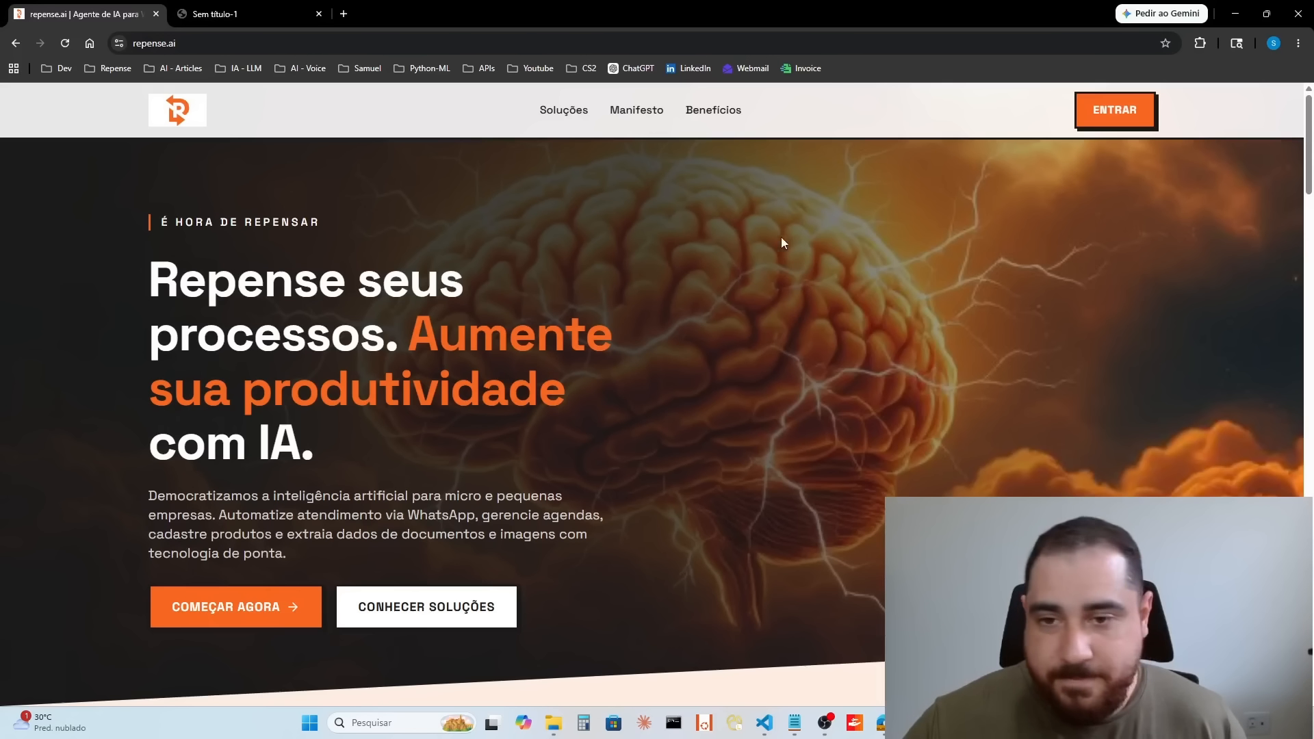
Step: Look over the repense.ai landing page's solutions, manifesto and target-audience sections, and enter the platform
scroll(753, 325, down, 5)
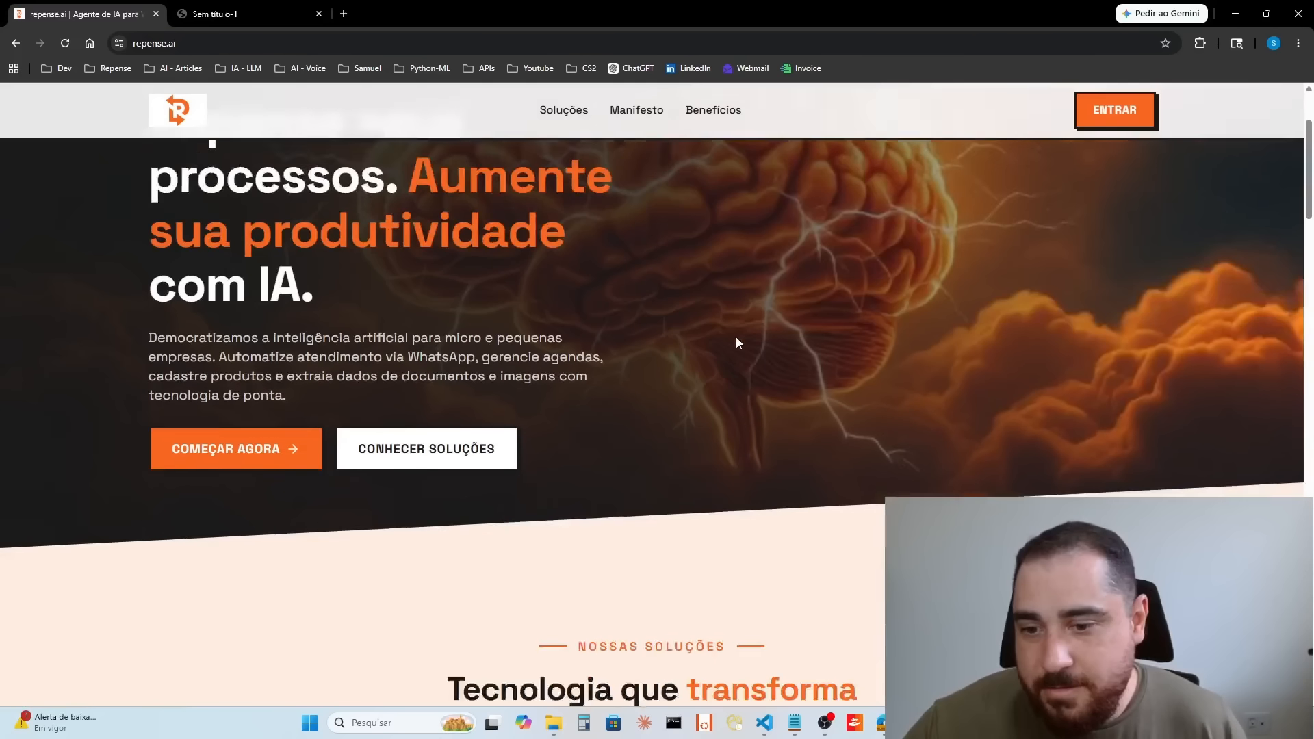
scroll(707, 317, up, 4)
scroll(689, 428, down, 10)
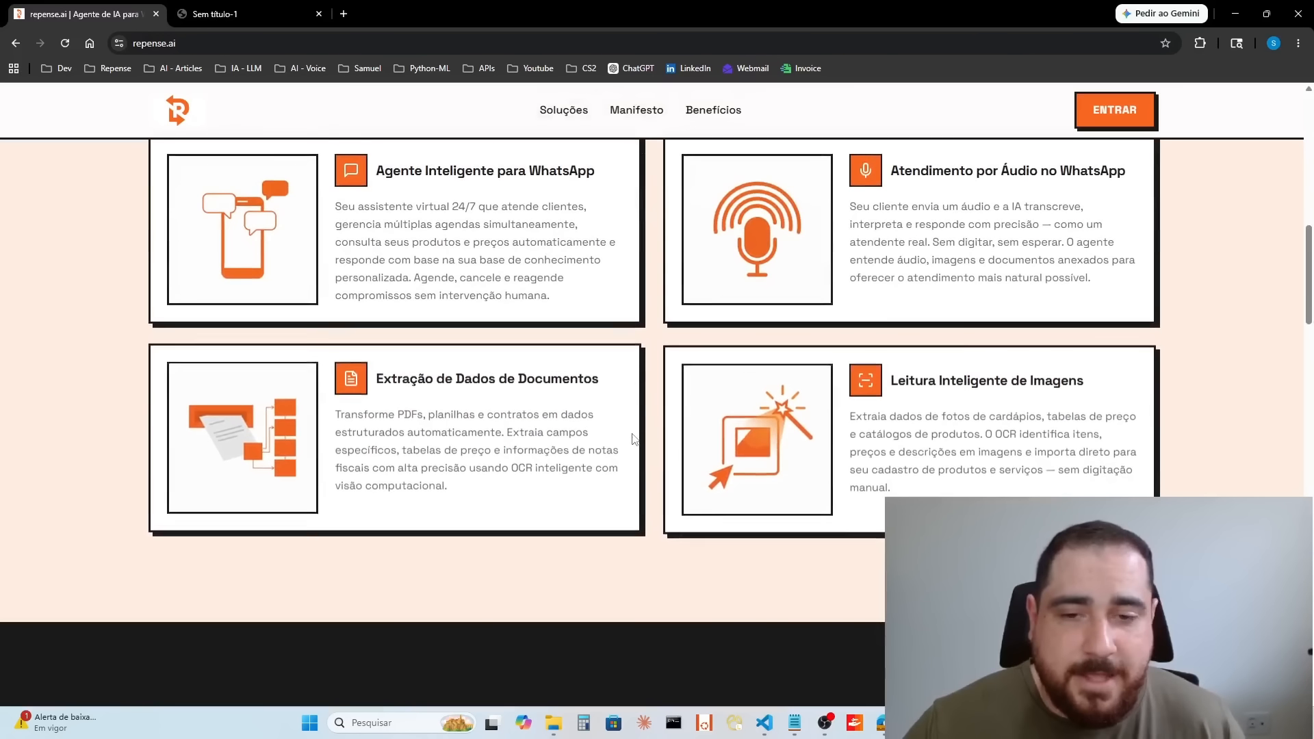
scroll(634, 397, down, 8)
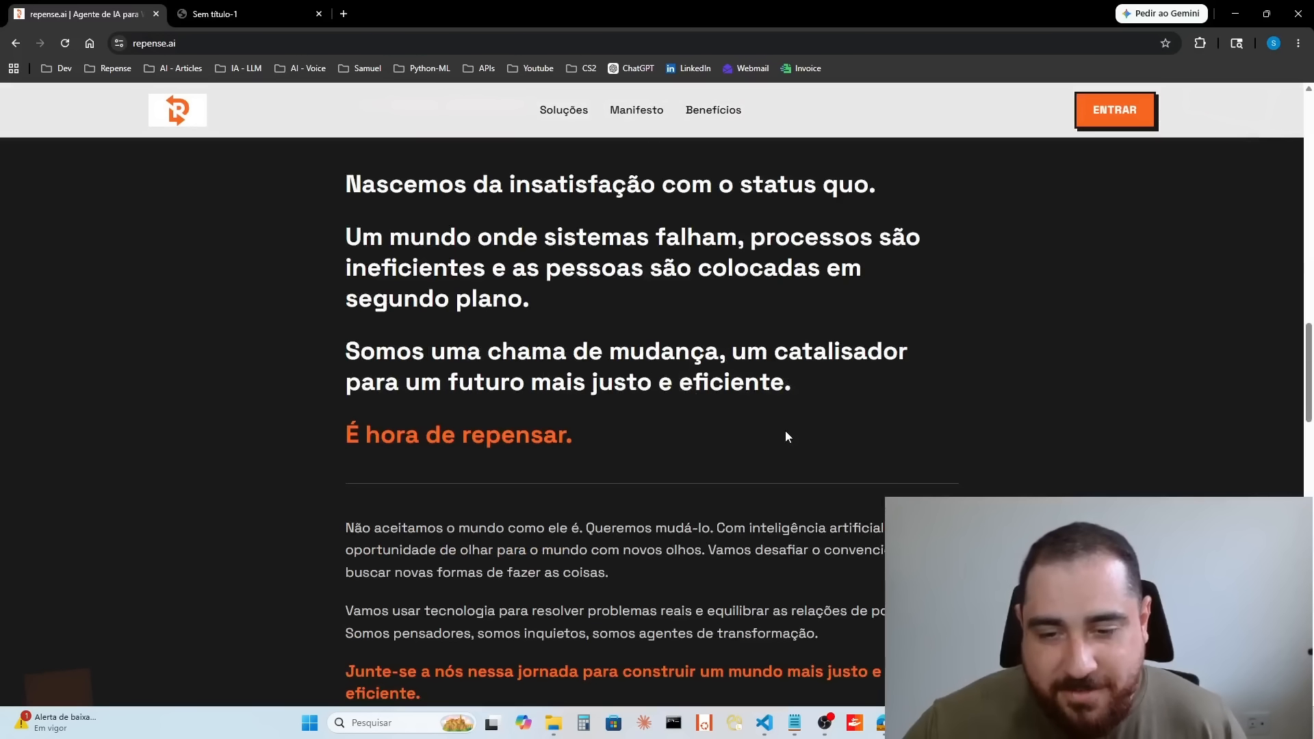
scroll(786, 437, down, 3)
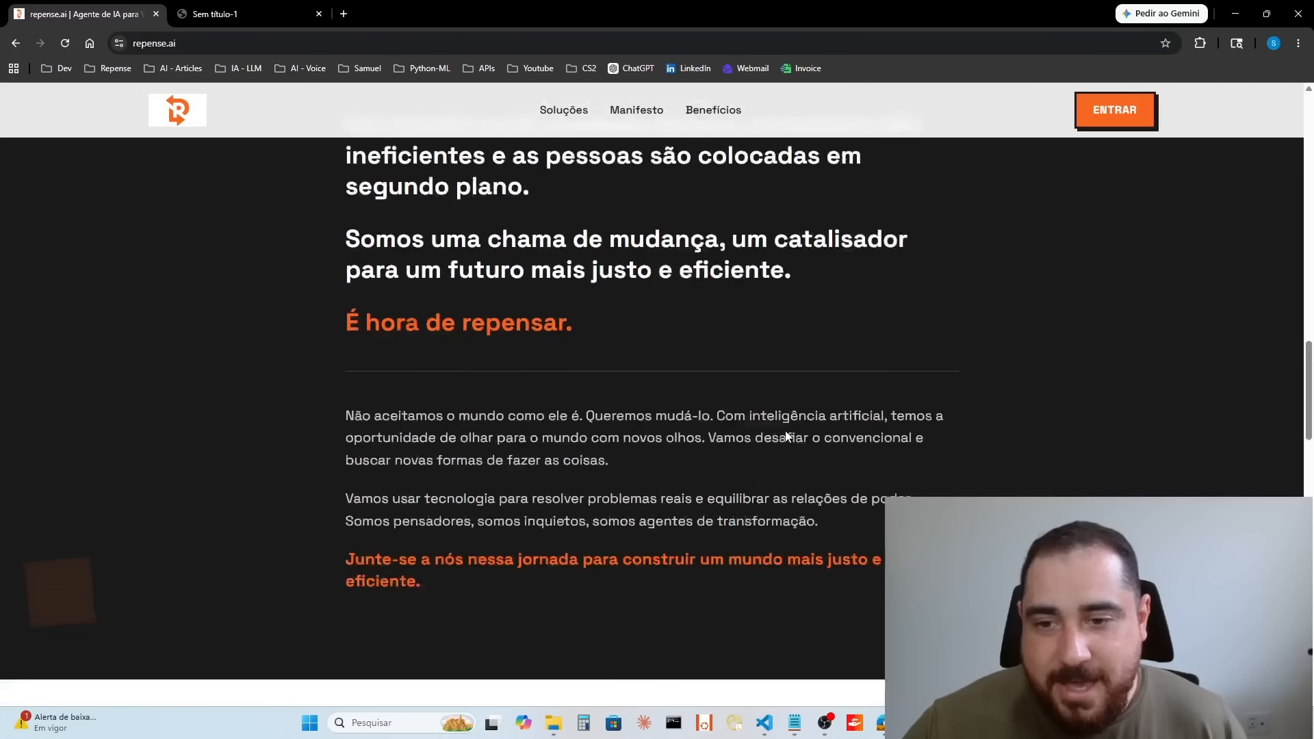
scroll(786, 432, down, 15)
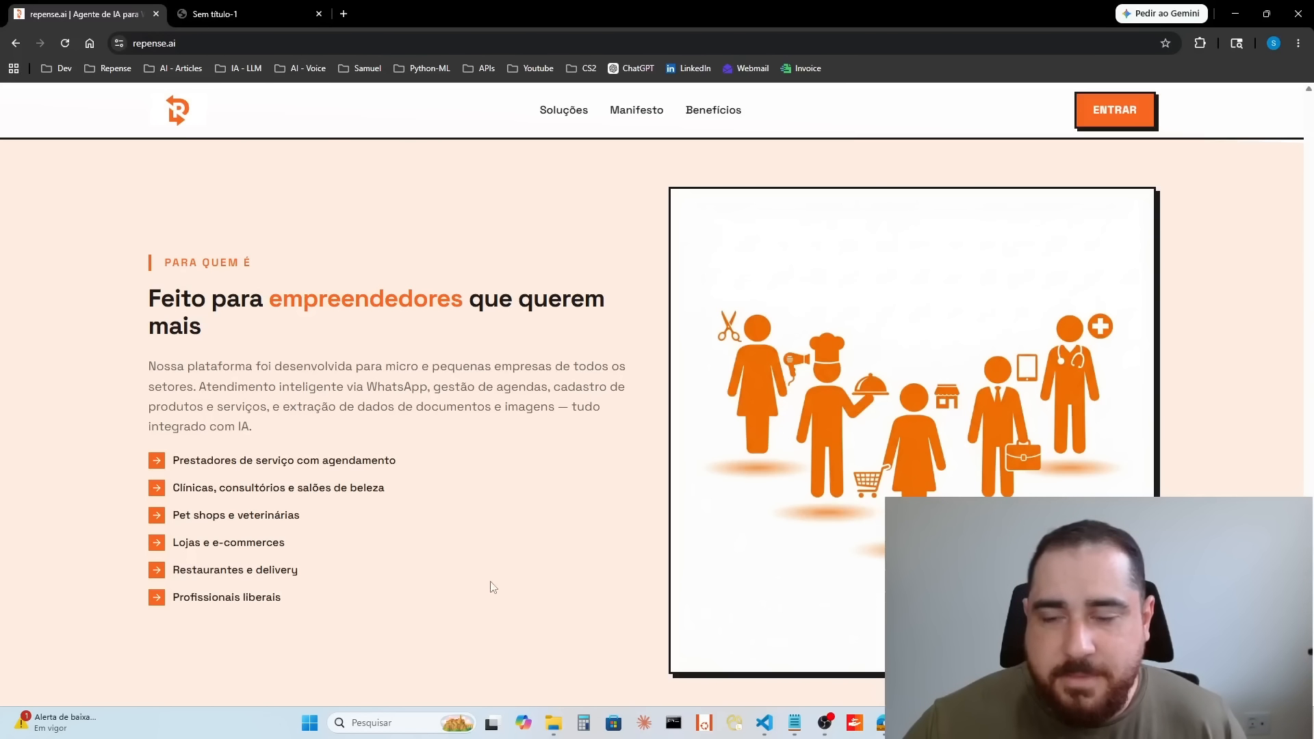
click(1135, 113)
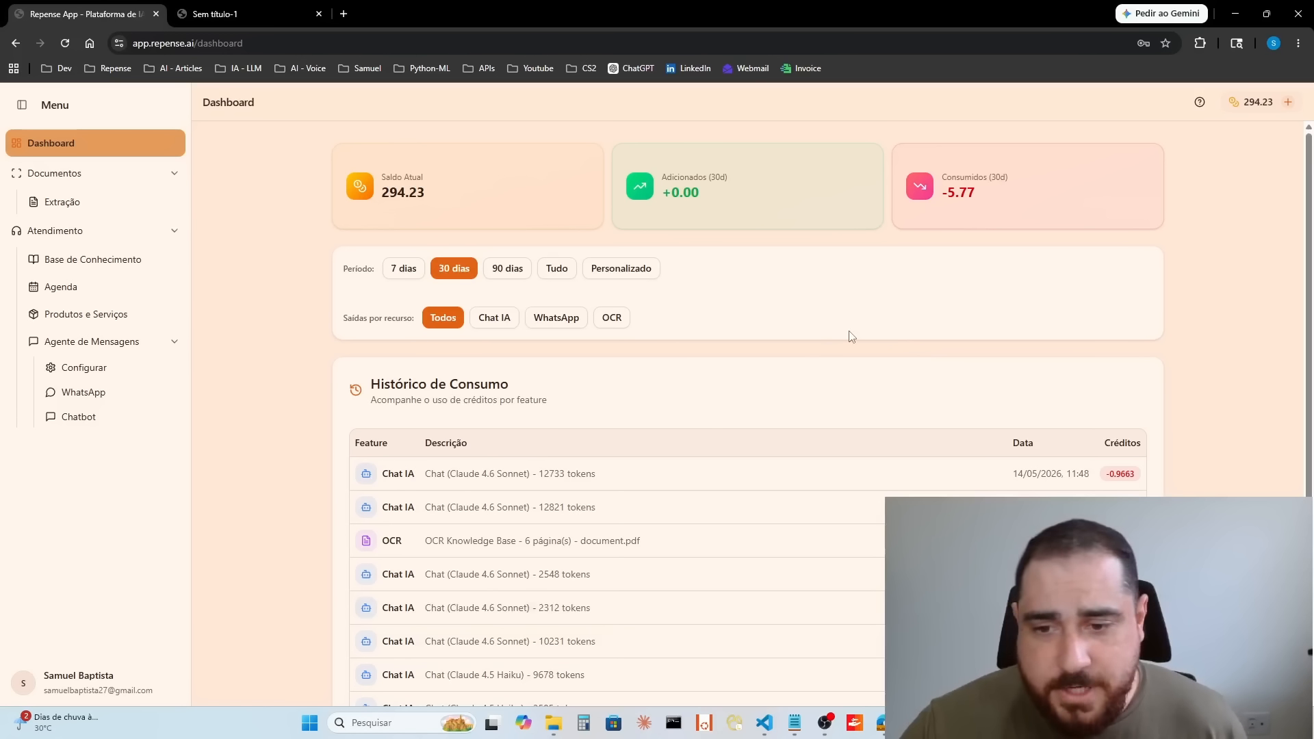
Step: Examine the credit balance and the consumption history on the dashboard
scroll(886, 287, down, 3)
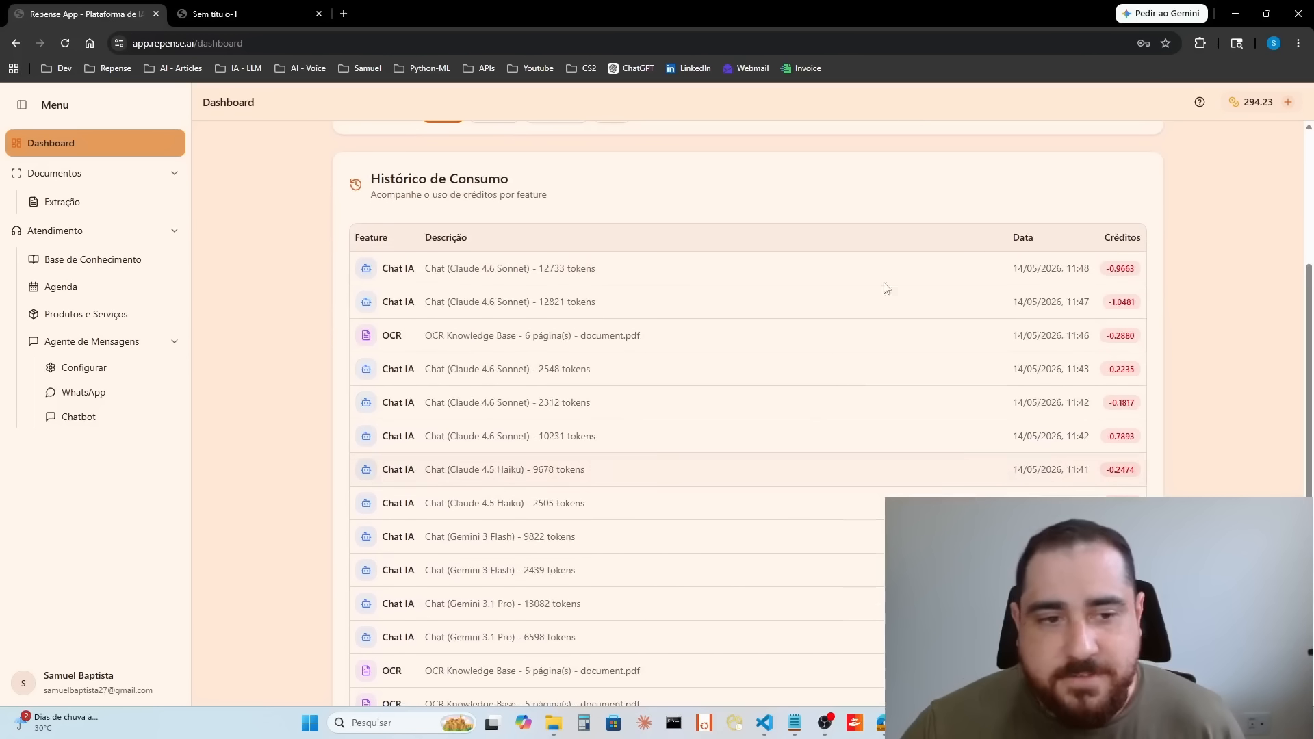
scroll(847, 407, up, 2)
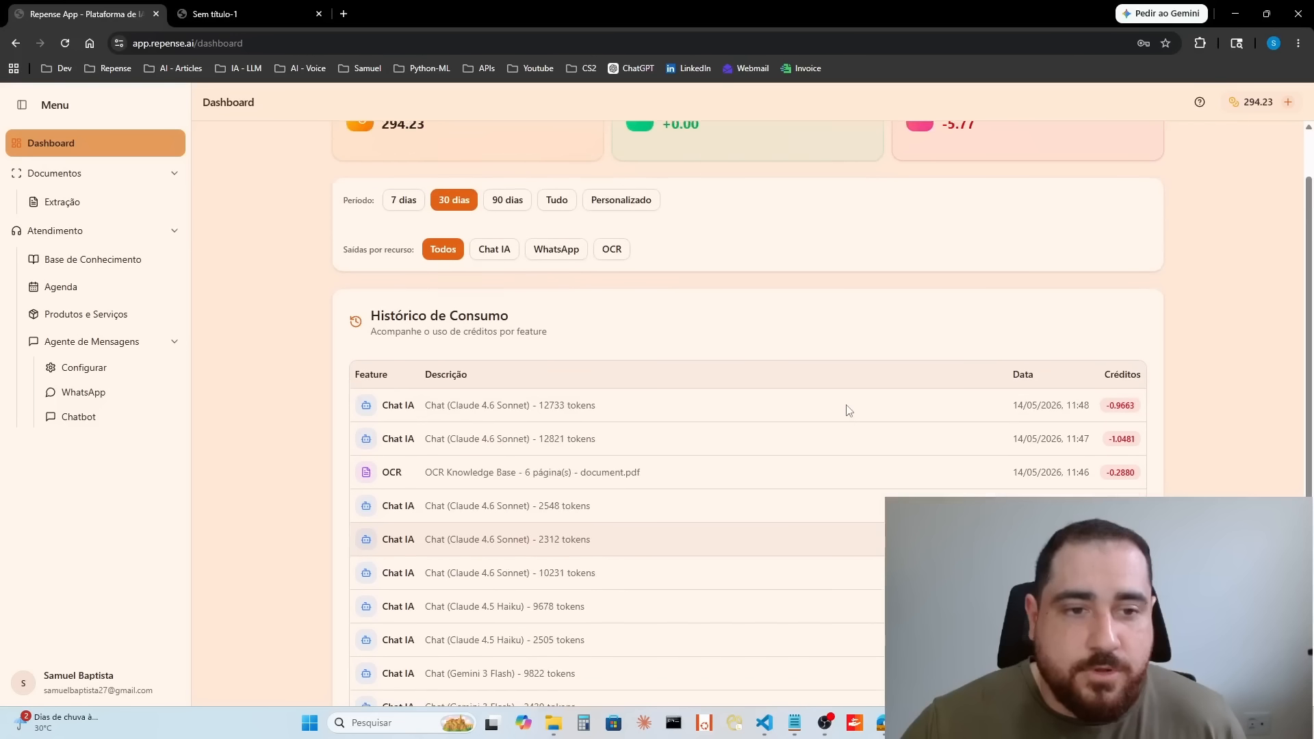
scroll(849, 409, up, 1)
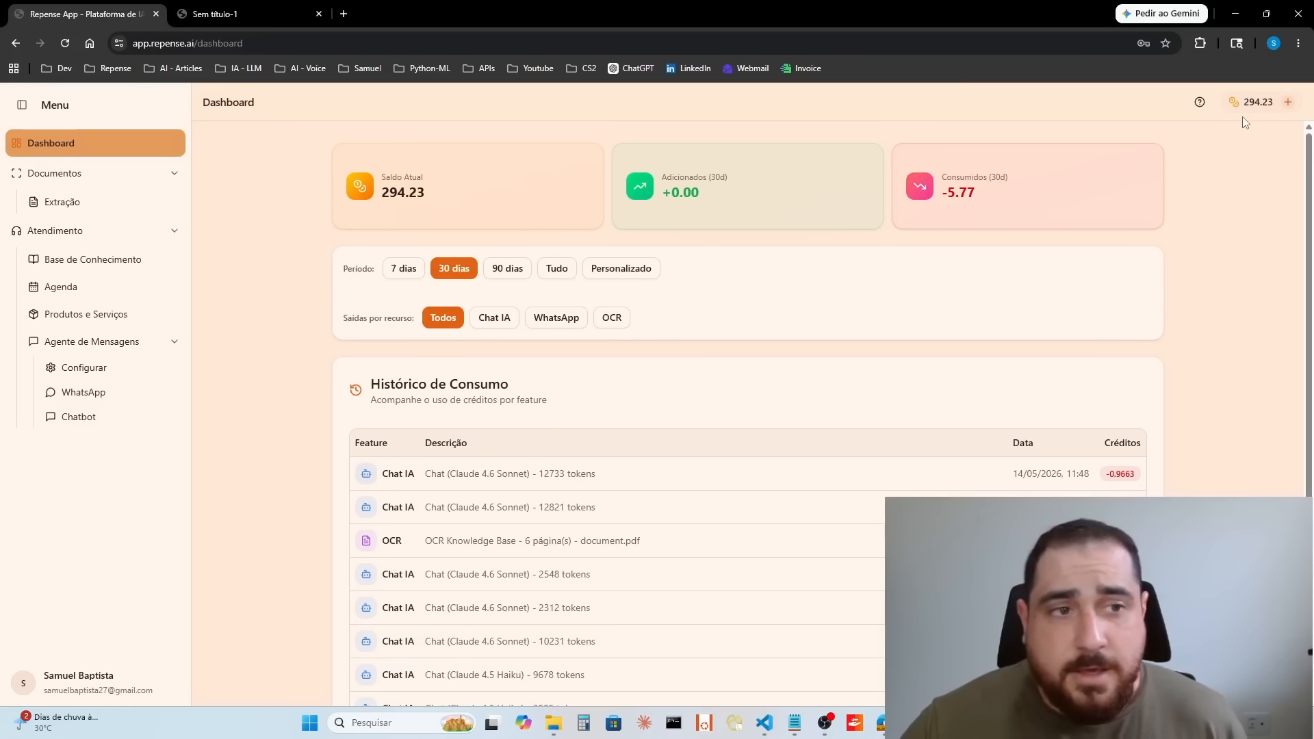
Step: Open the message agent's configuration and choose Claude 4.5 Haiku as the main model
click(159, 184)
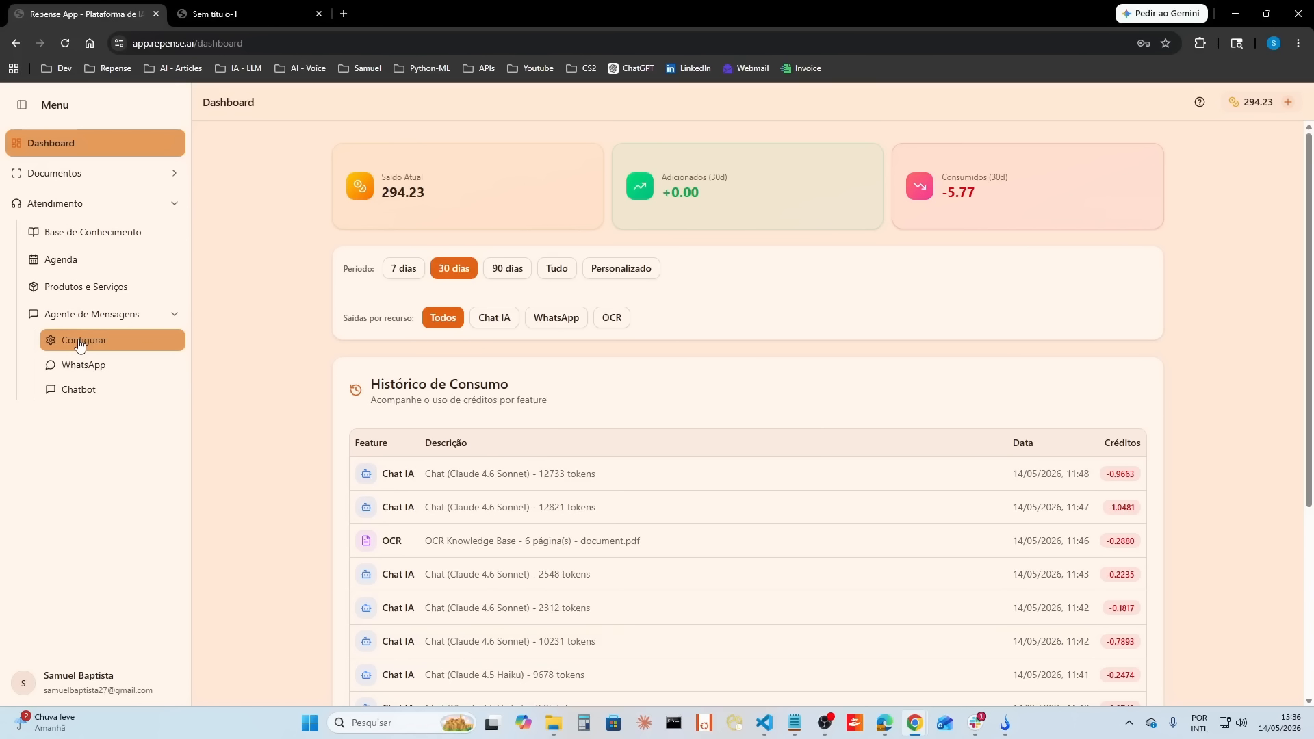
click(80, 345)
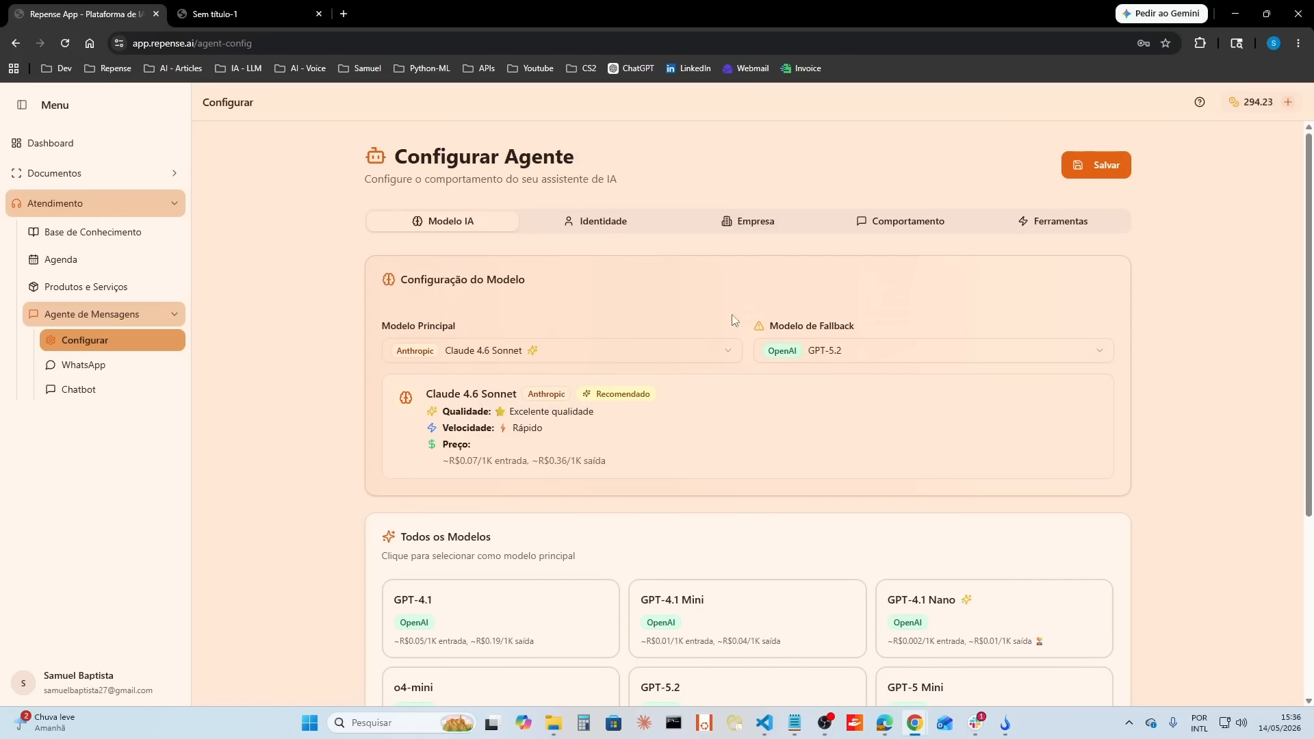
scroll(785, 438, down, 4)
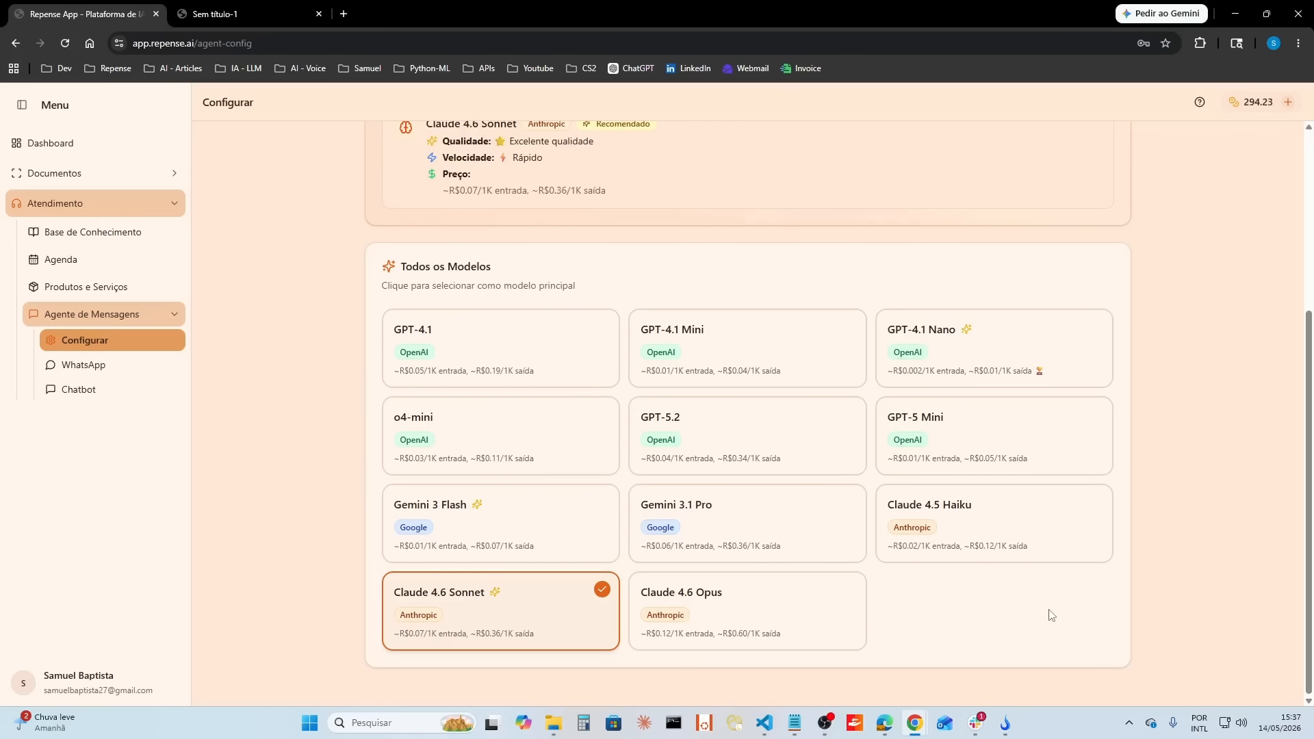
click(1023, 554)
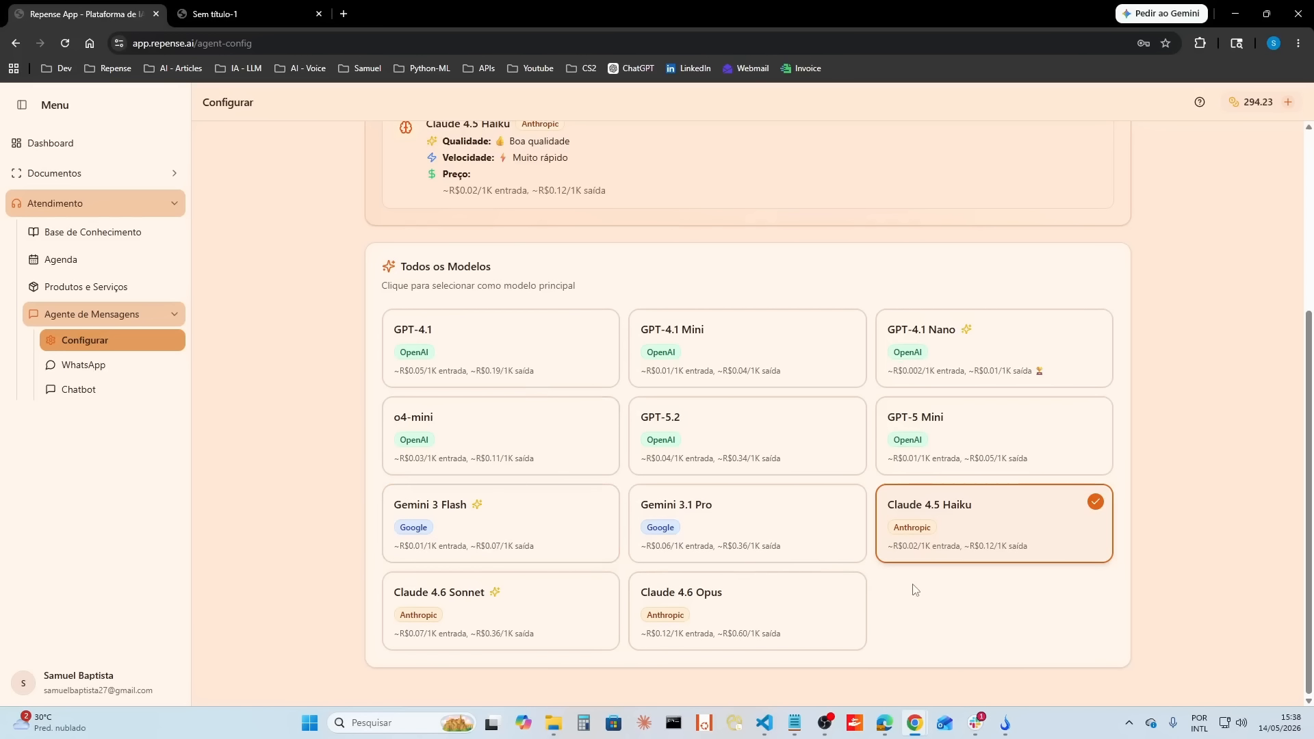
Step: Compare the available models with the main-model settings and set the fallback model to Claude 4.6 Sonnet
scroll(900, 516, up, 3)
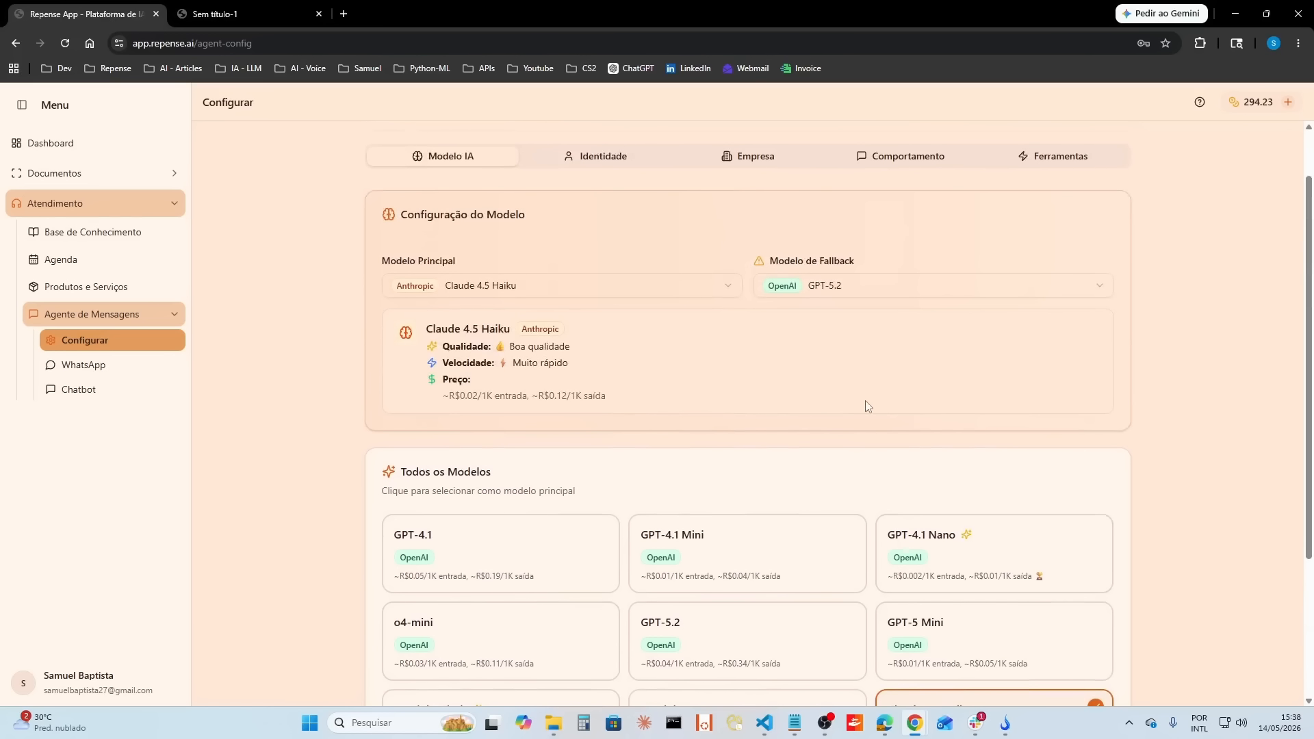
scroll(945, 557, down, 1)
scroll(736, 331, up, 1)
scroll(883, 349, down, 3)
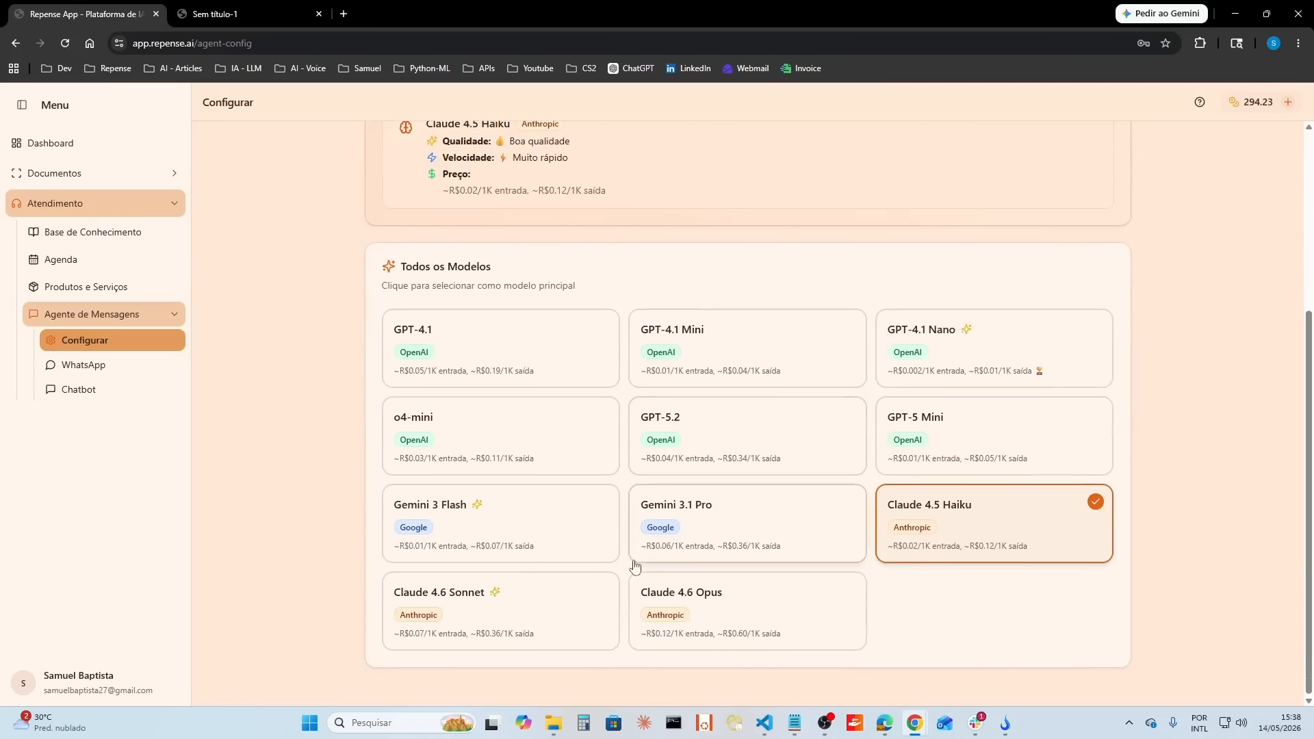
scroll(753, 301, up, 2)
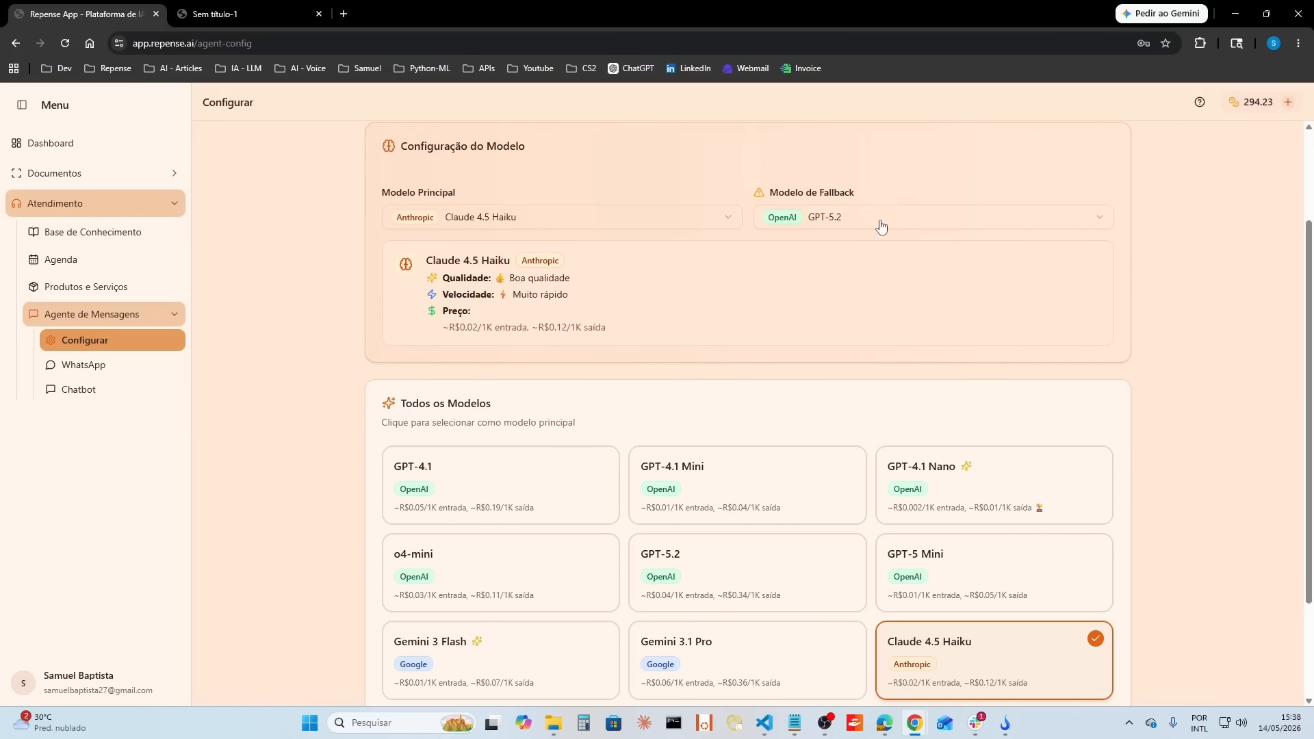
scroll(824, 278, down, 2)
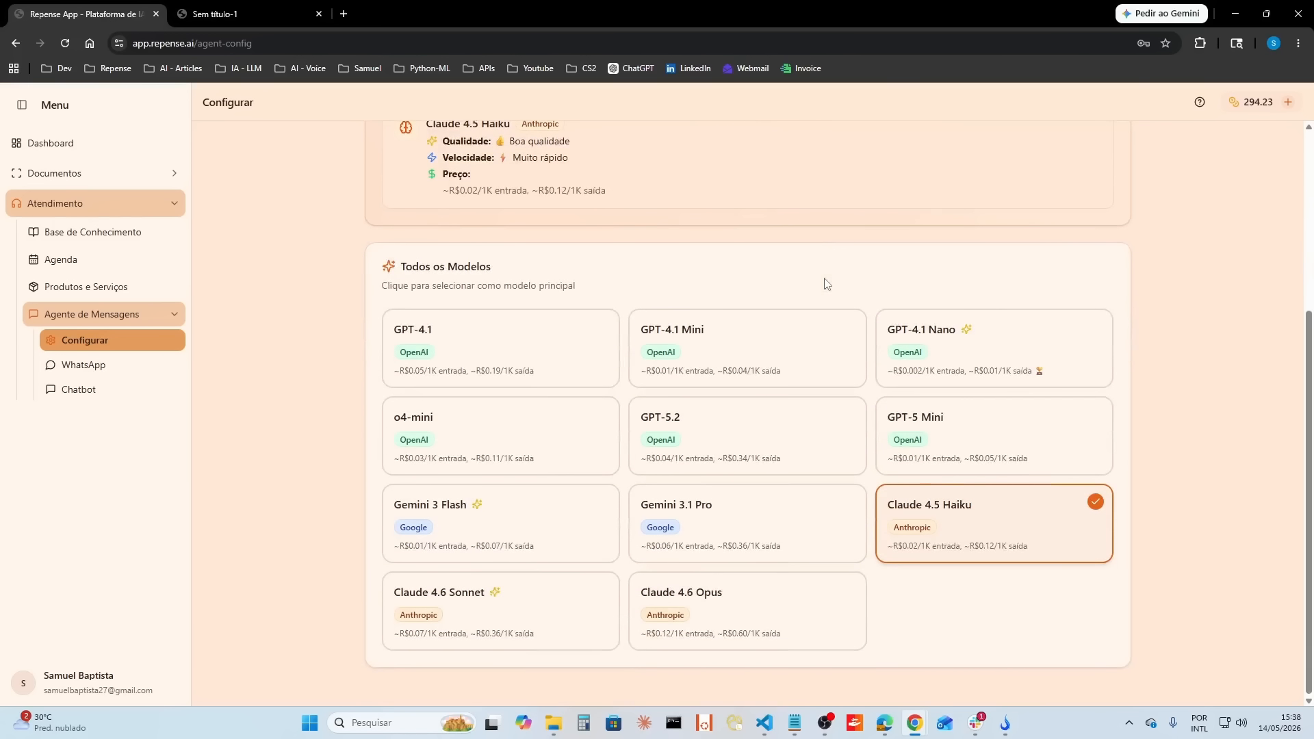
scroll(829, 510, up, 1)
click(880, 152)
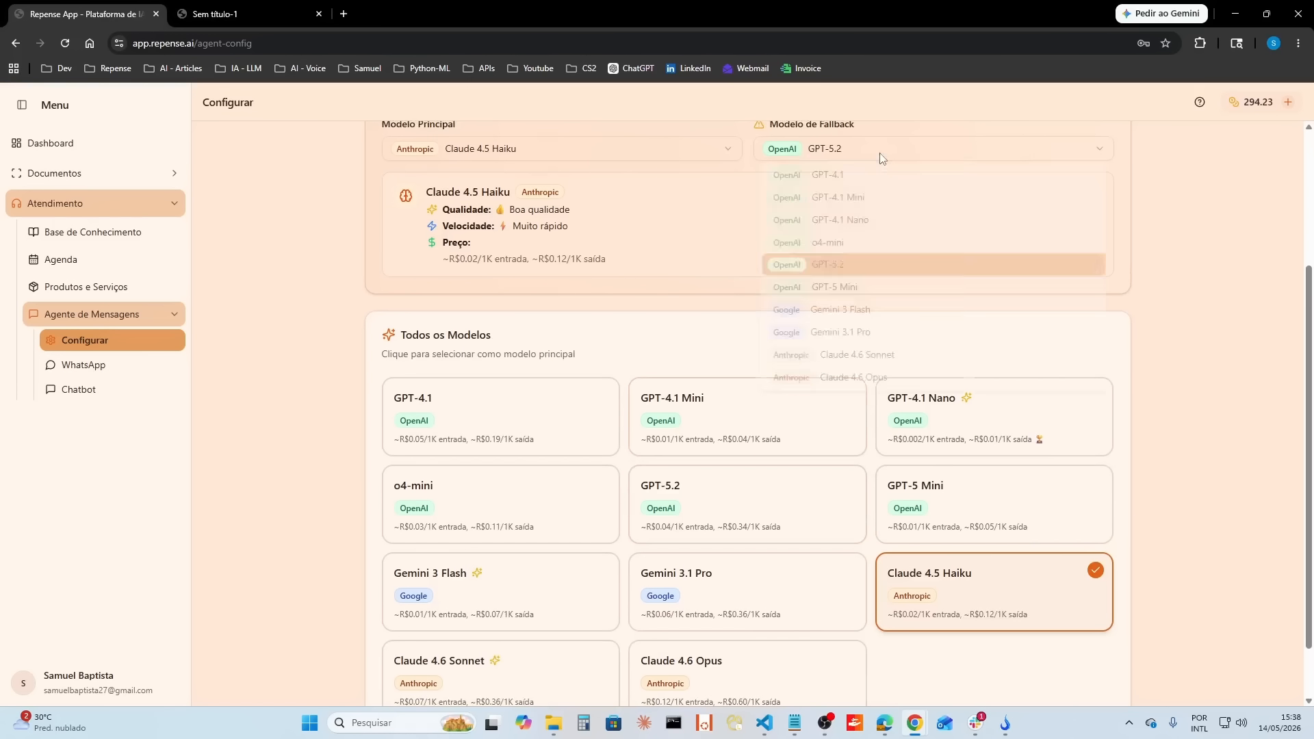
click(885, 364)
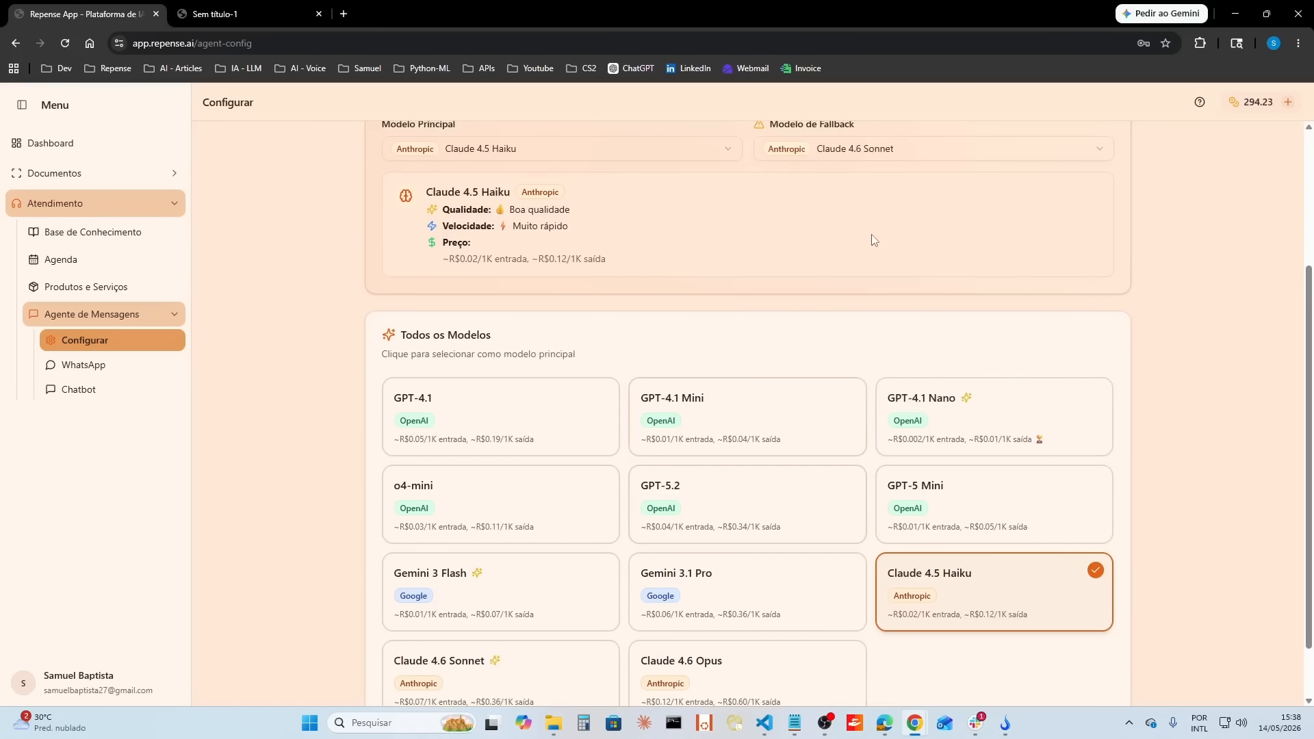
Step: Set the agent's fallback model to Gemini 3 Flash
scroll(872, 234, up, 1)
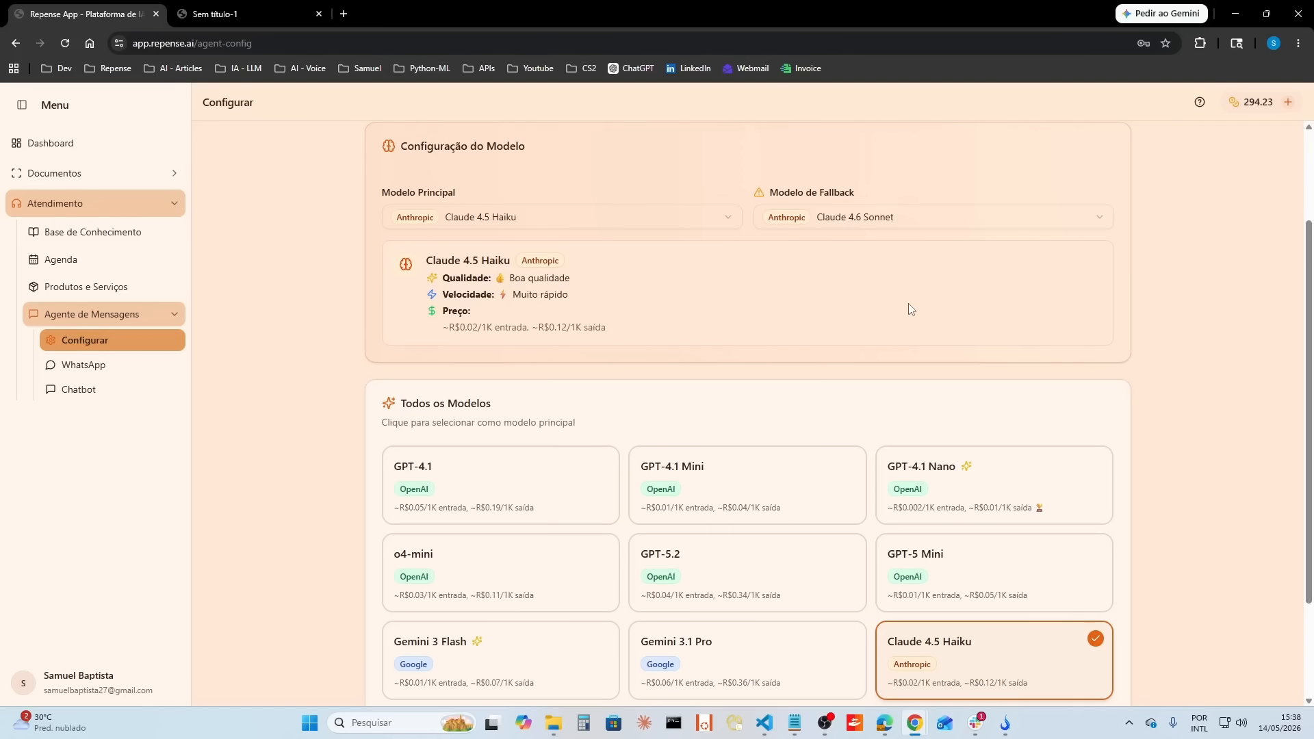
scroll(720, 261, up, 1)
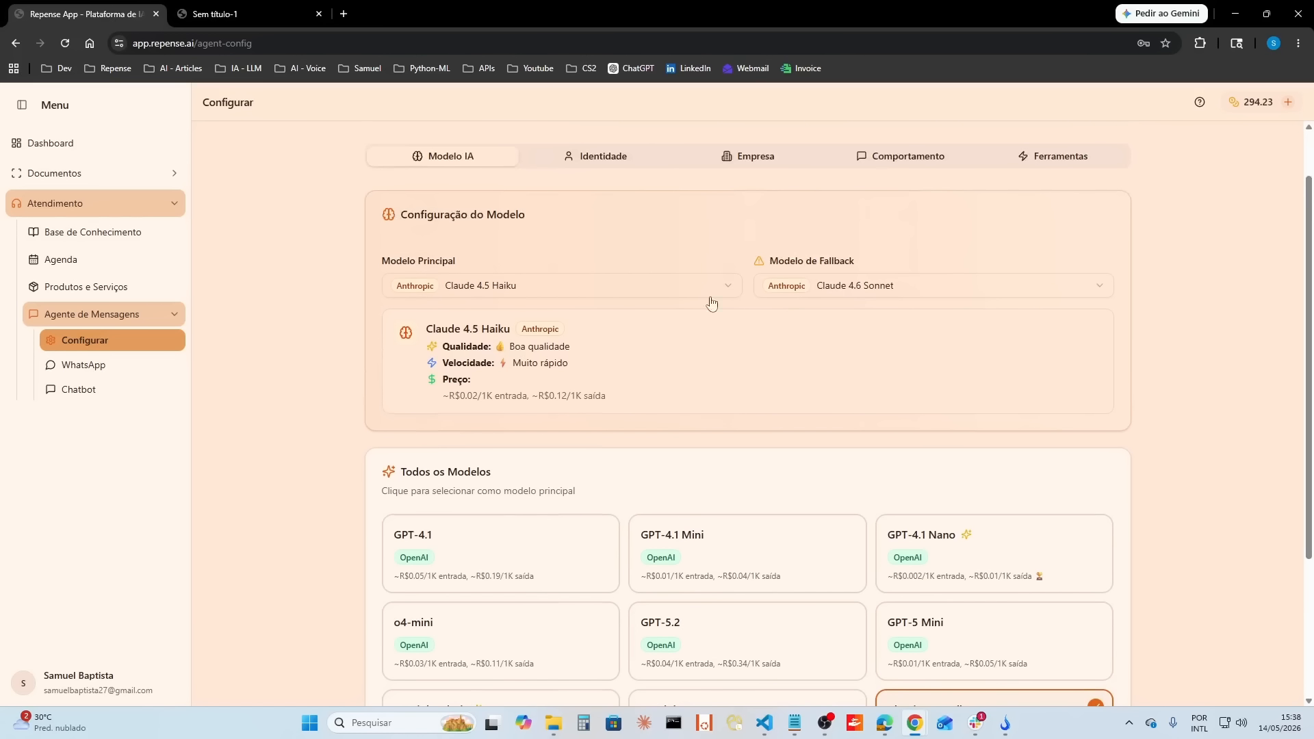
click(874, 287)
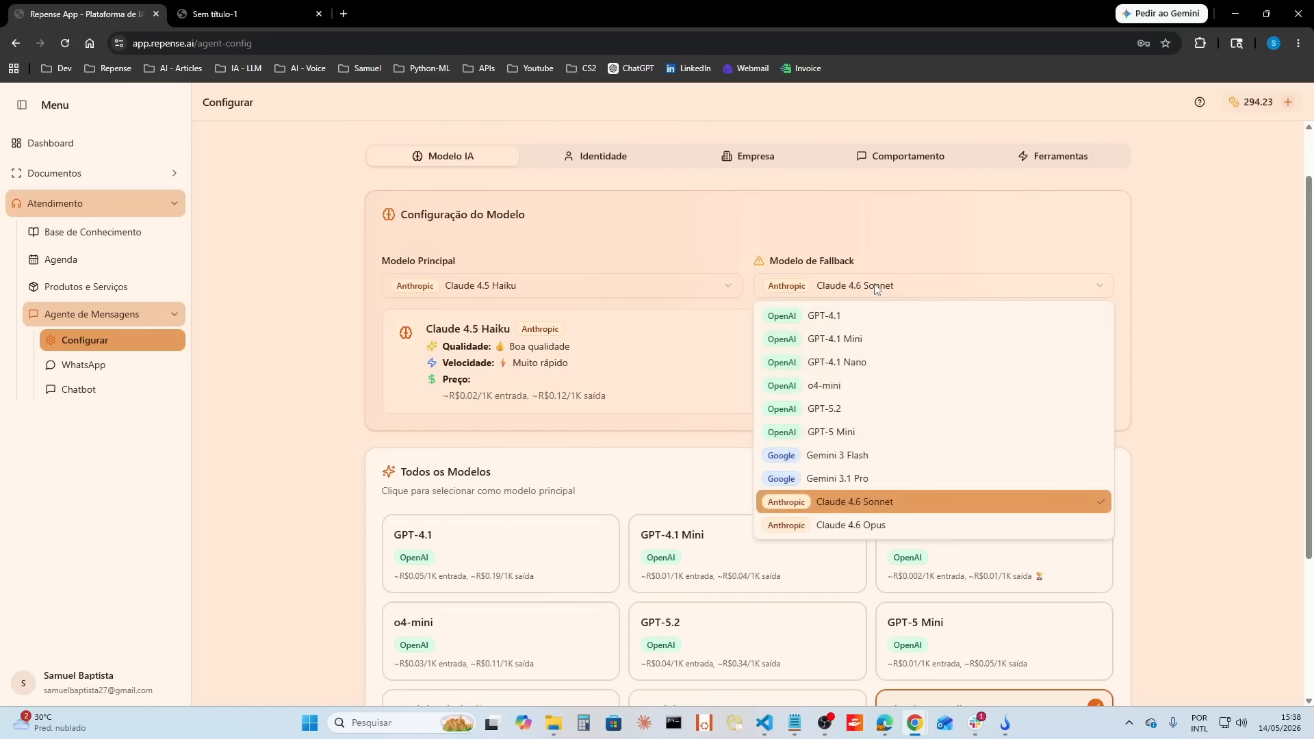
click(879, 456)
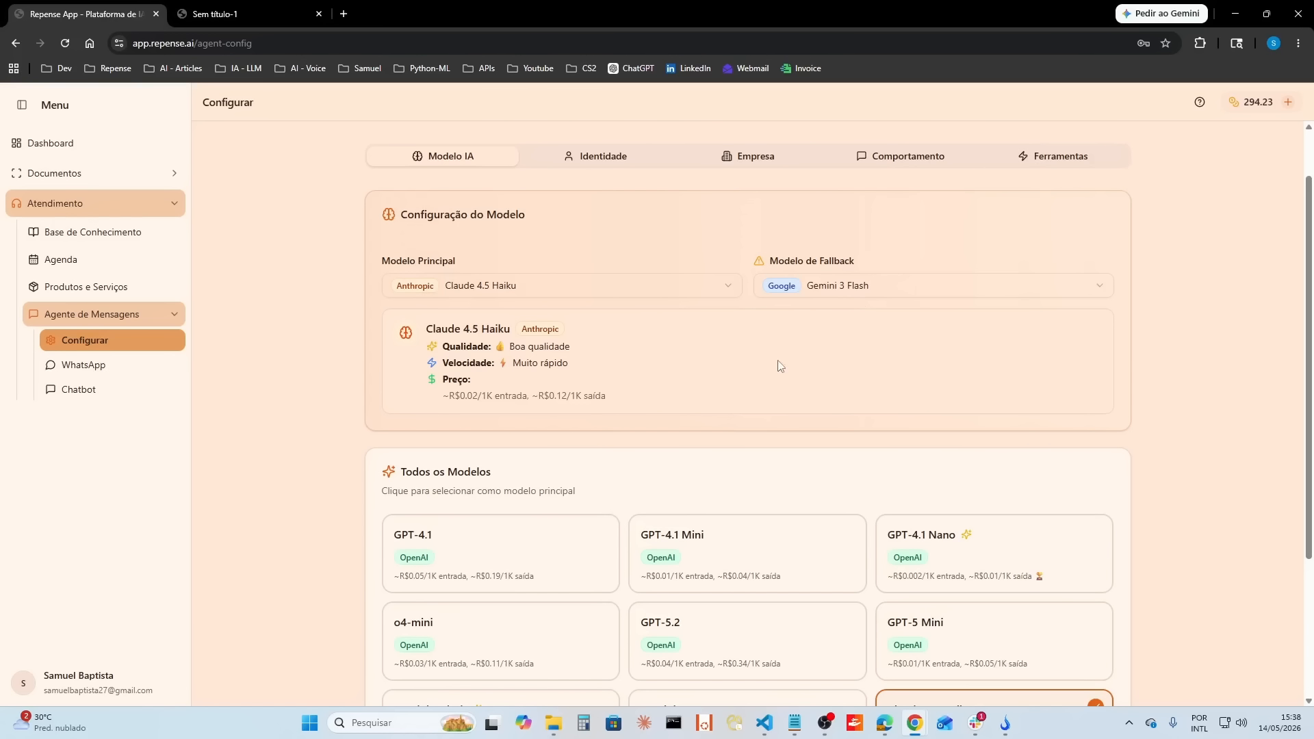
Step: Review the agent's identity settings and the company's name, business area and description
scroll(780, 364, up, 1)
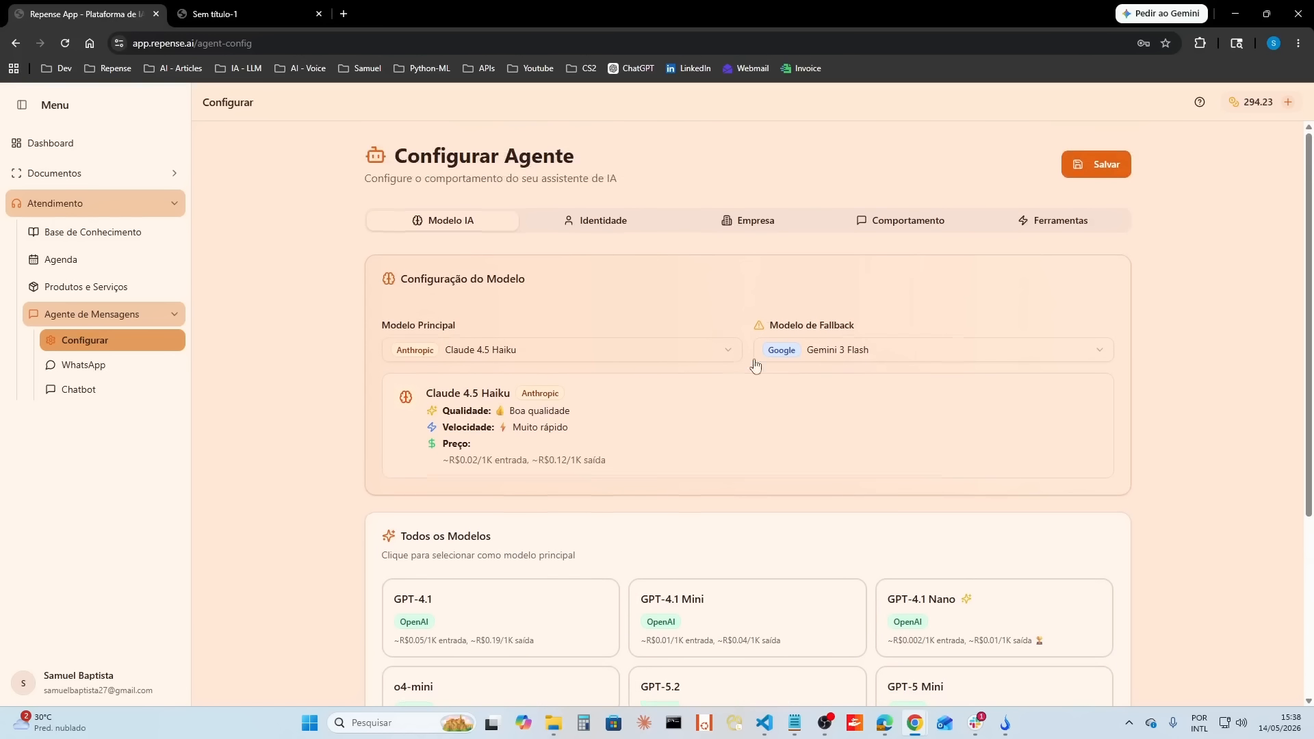
click(628, 232)
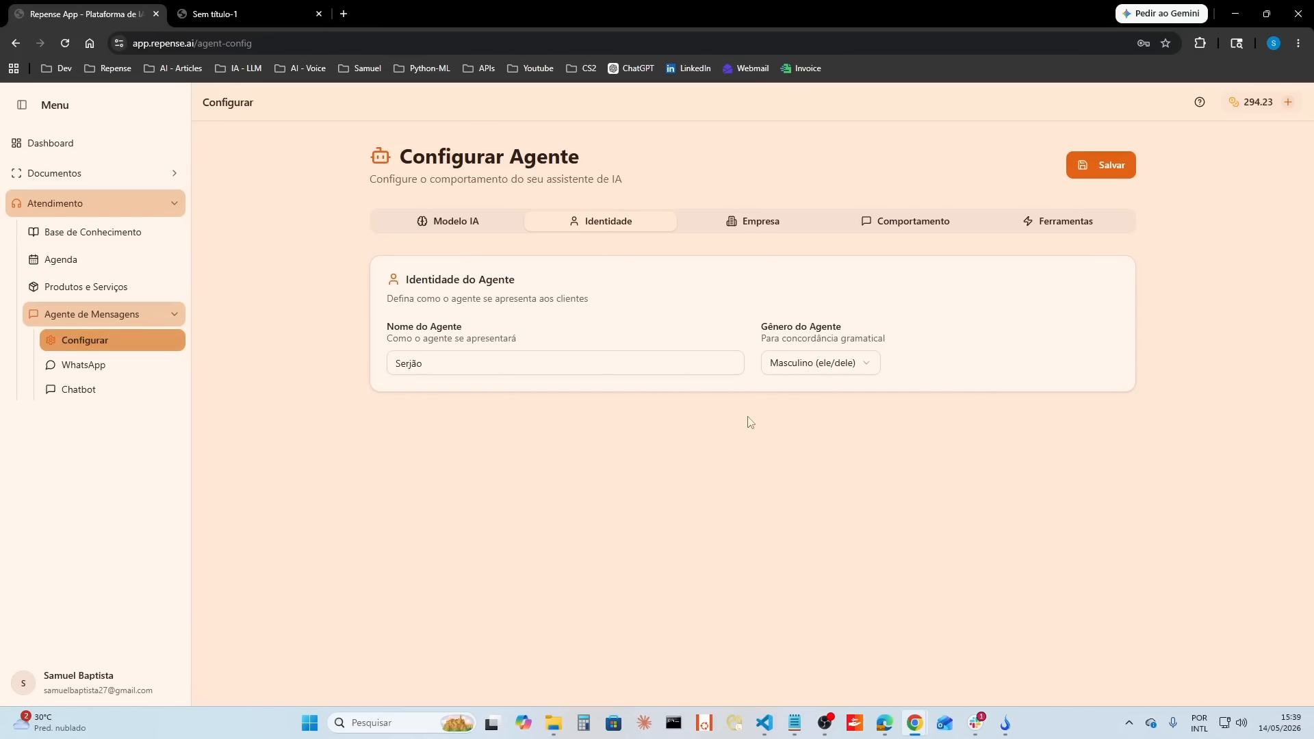
click(754, 230)
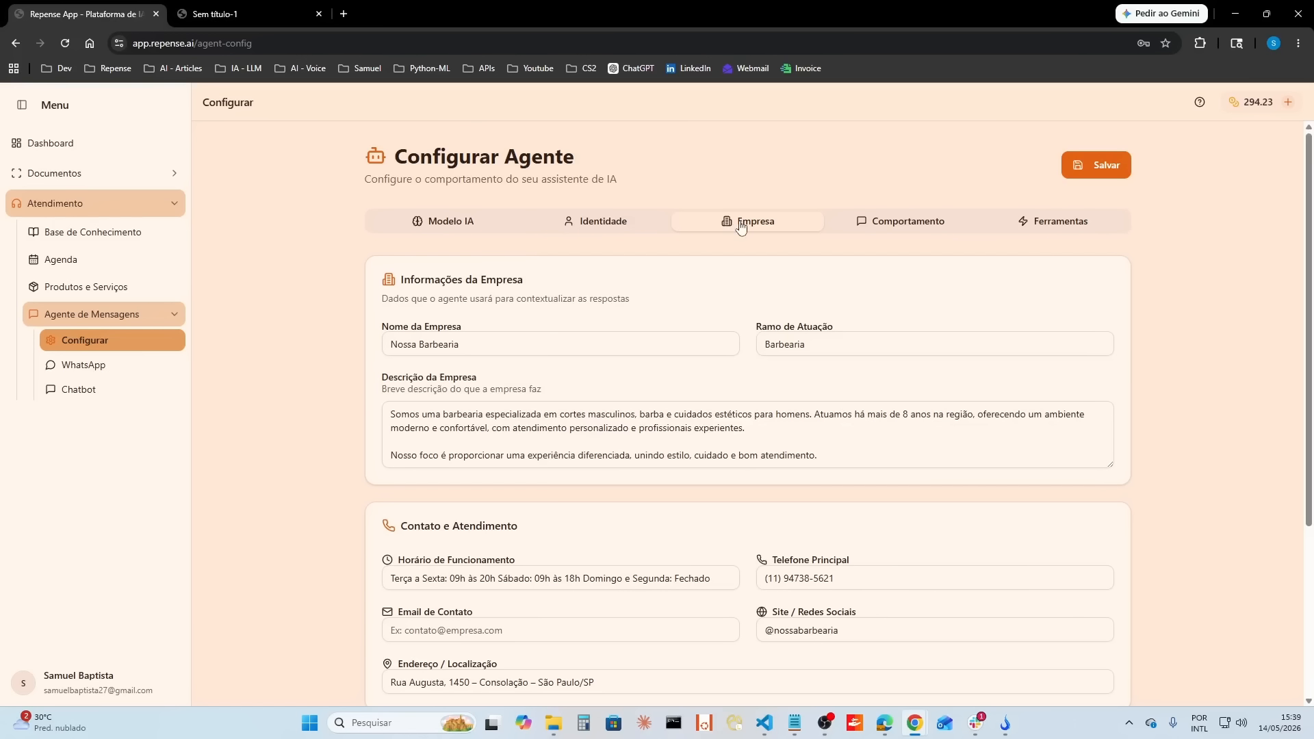
scroll(712, 281, down, 1)
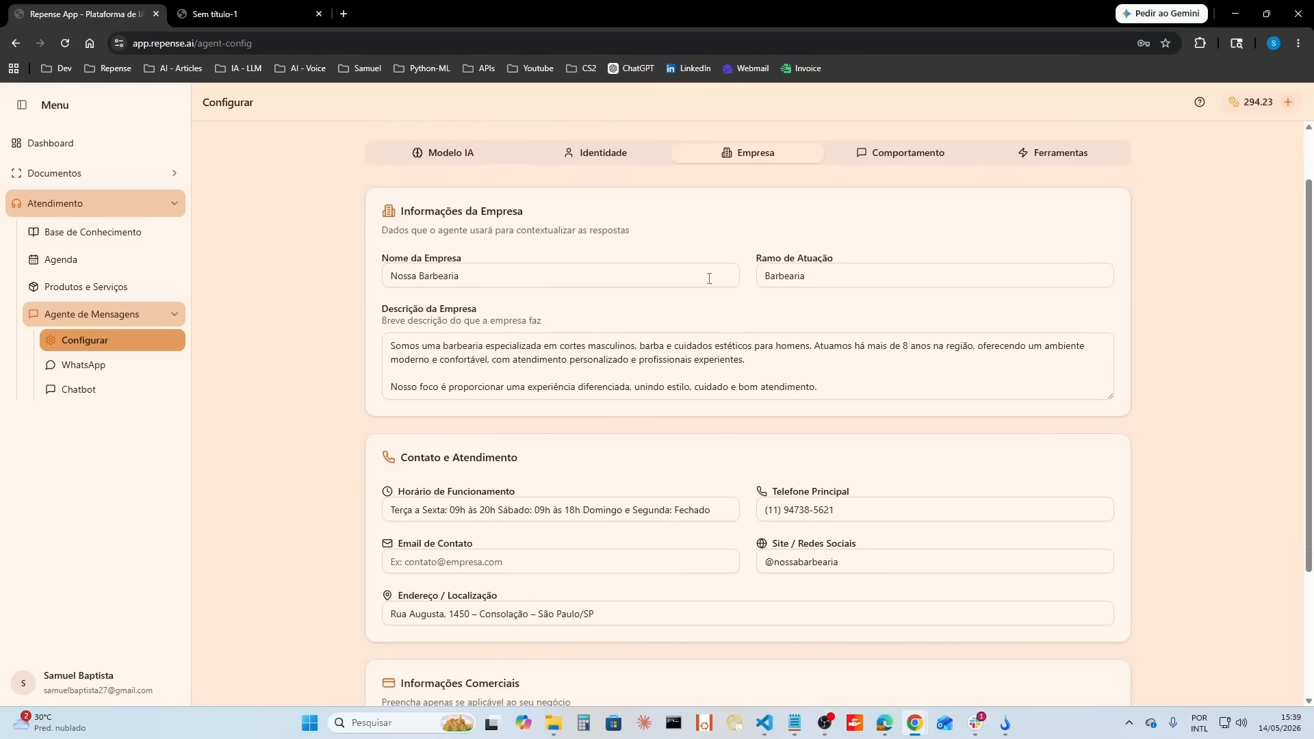
click(824, 280)
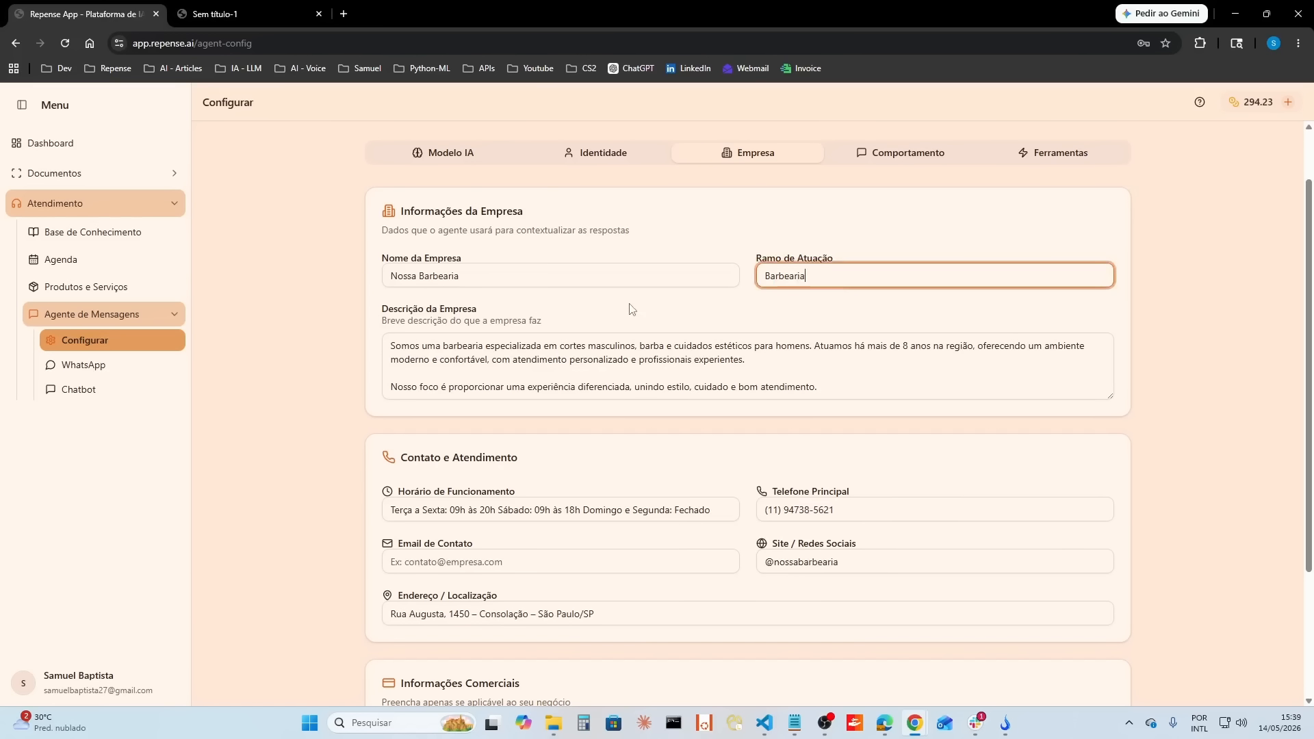
scroll(855, 261, down, 2)
scroll(545, 291, up, 1)
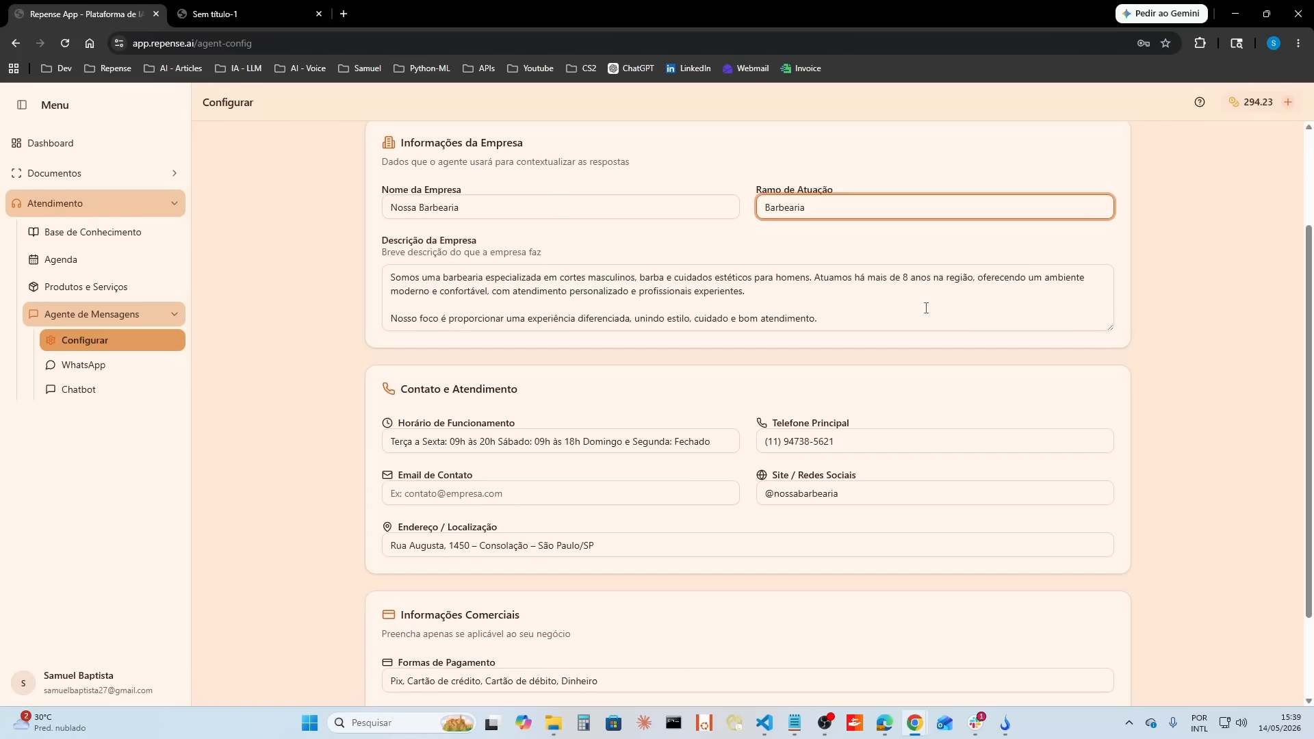
Step: Review the company's contact, address and commercial details, and return to the agent's identity settings
scroll(746, 376, down, 1)
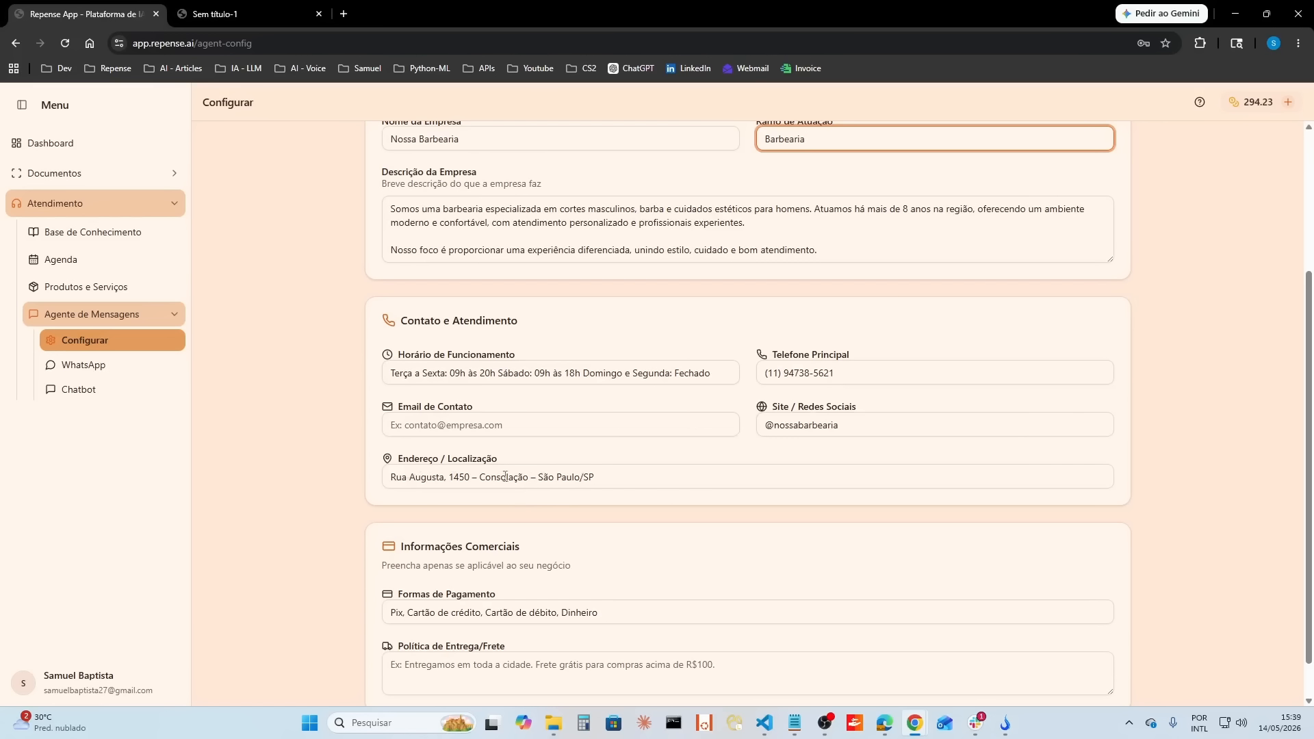
drag(450, 479, 469, 481)
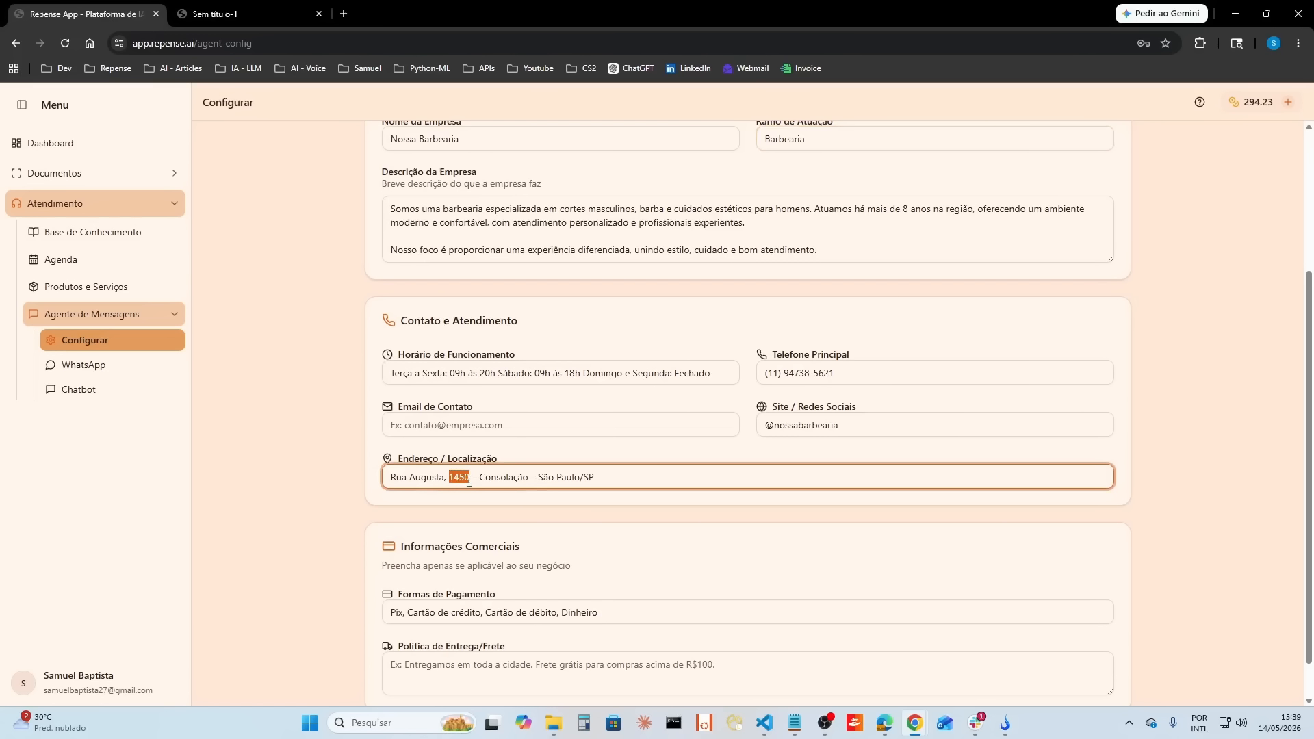
click(644, 478)
scroll(730, 506, down, 1)
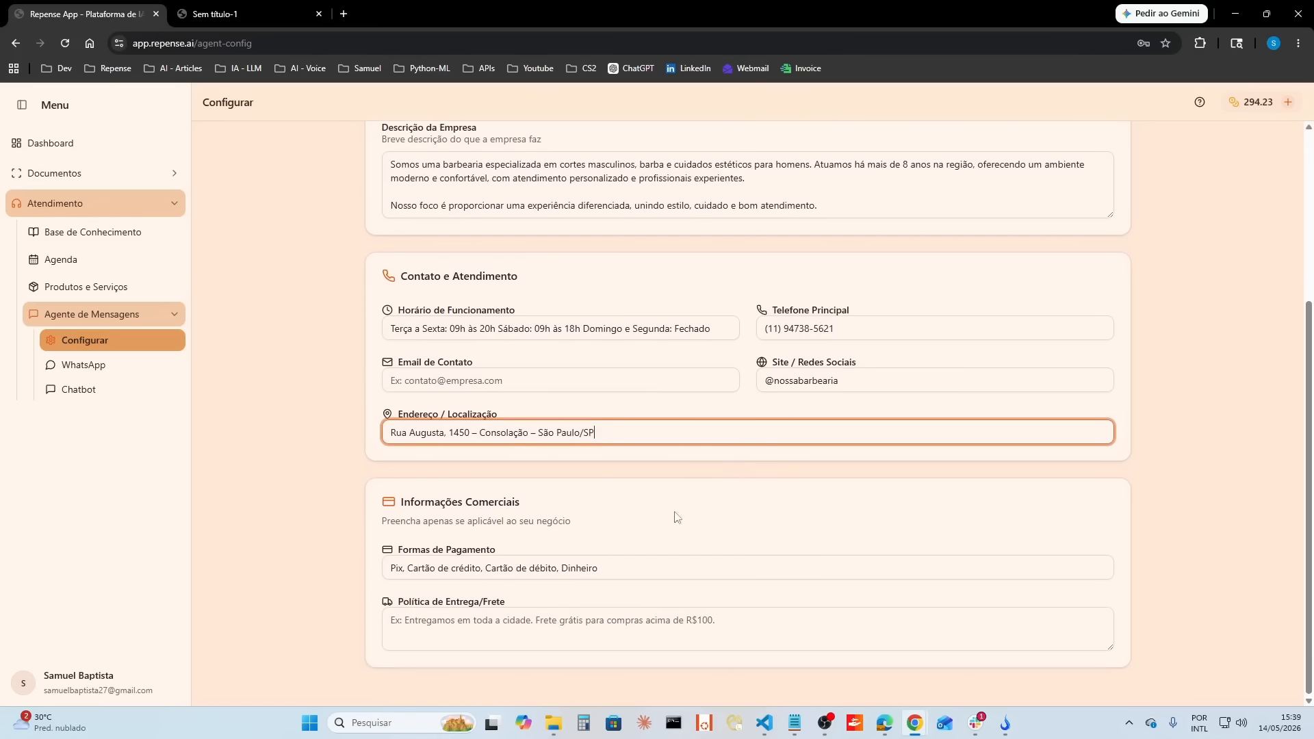
scroll(692, 499, up, 3)
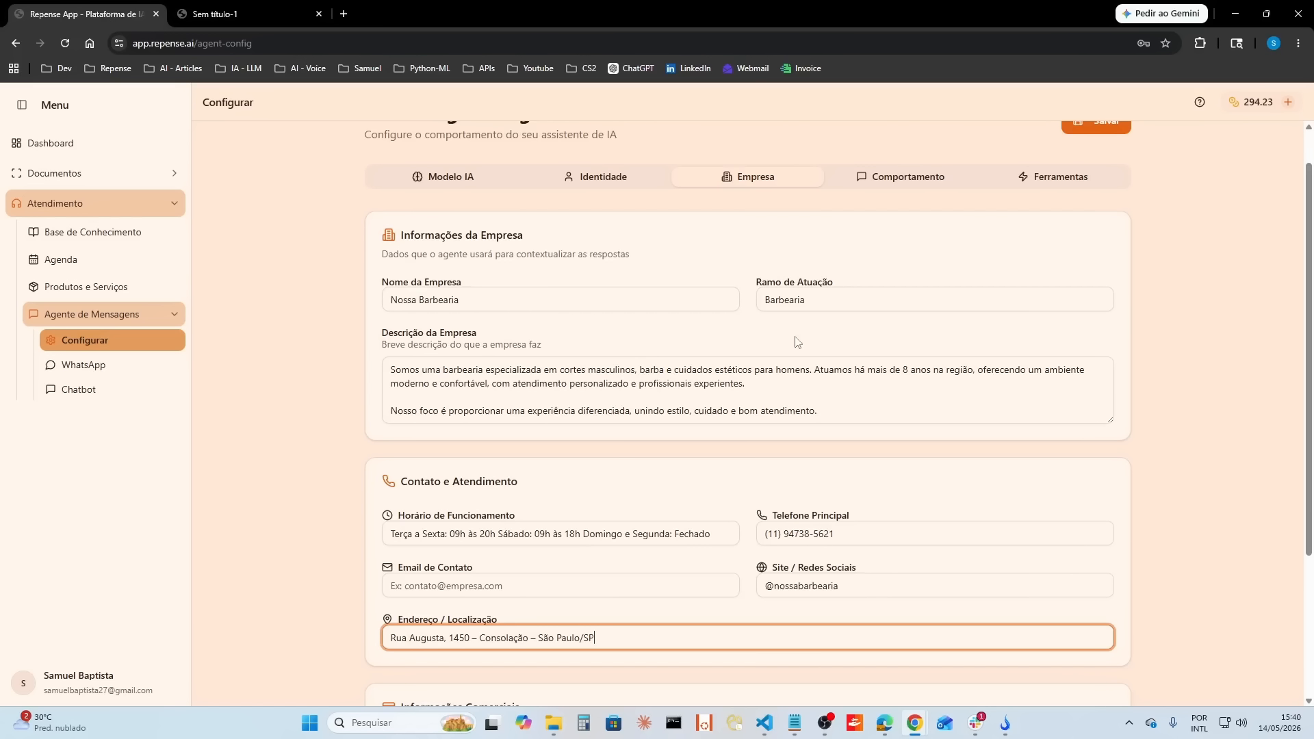
scroll(766, 367, up, 1)
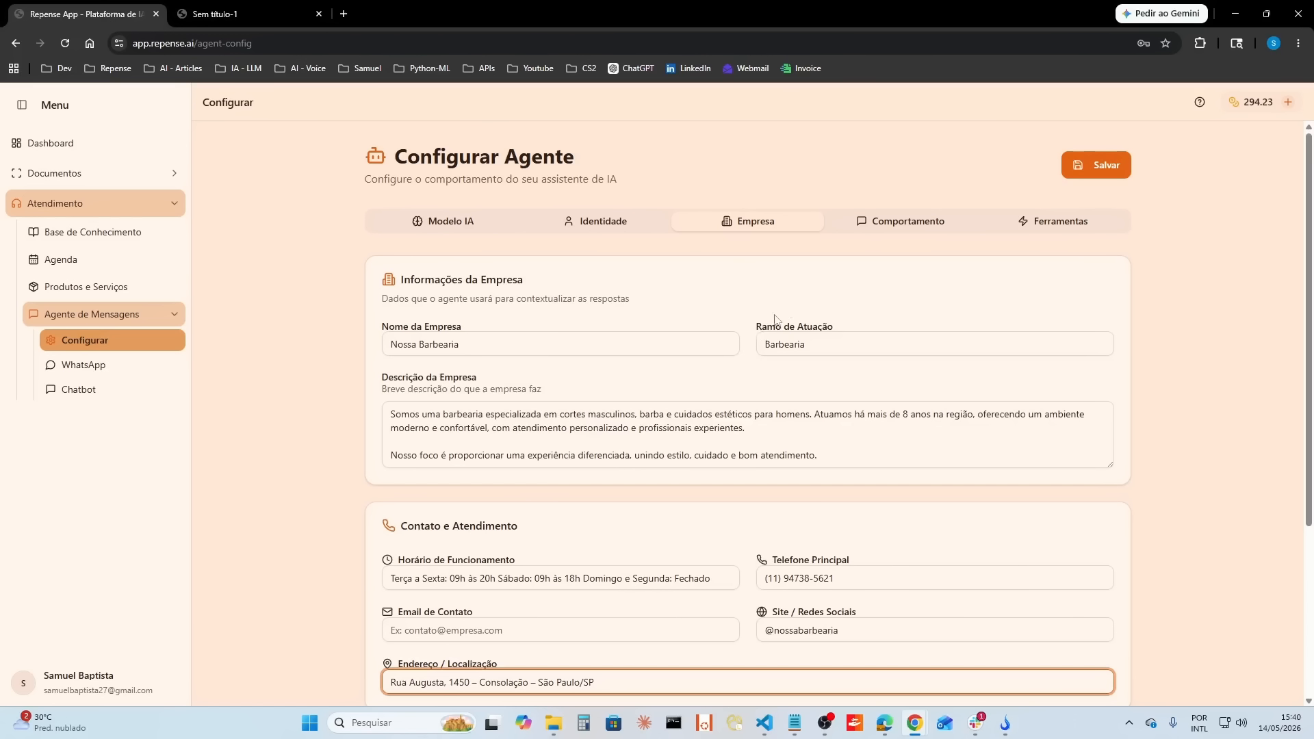
click(609, 234)
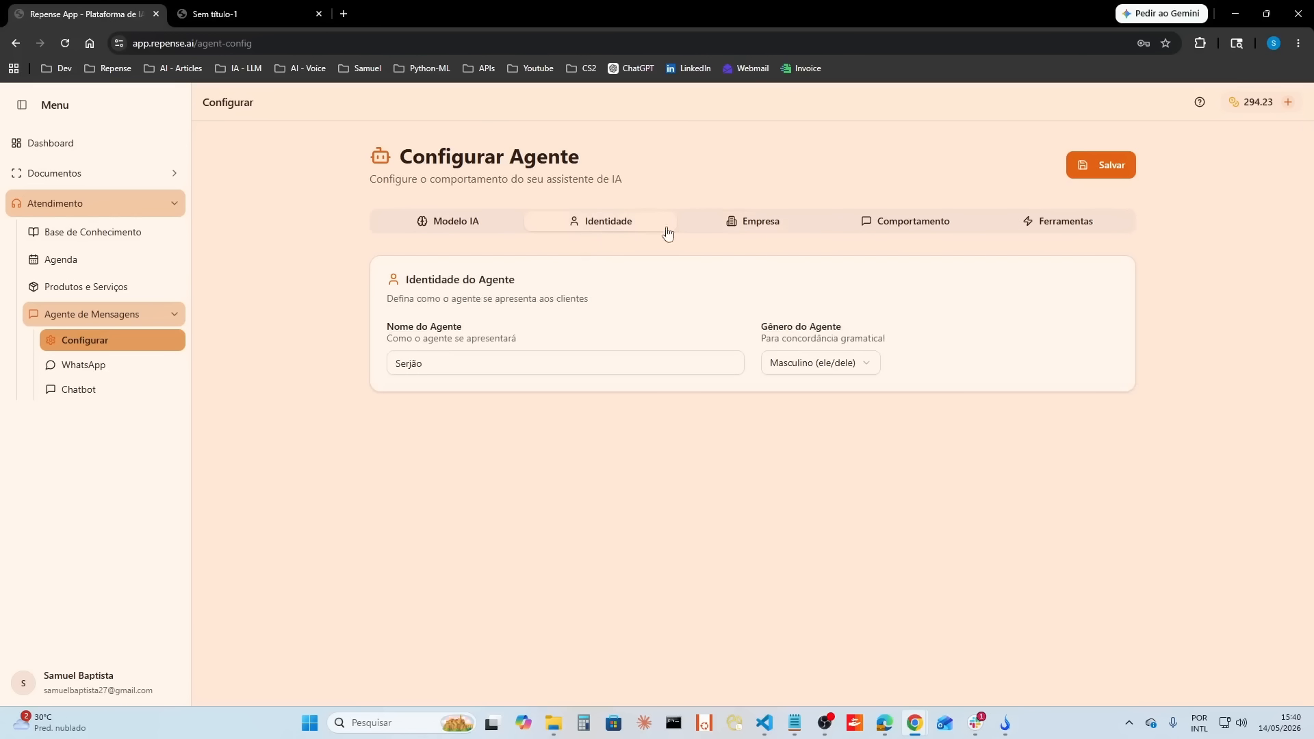
Step: Review the company's general, contact and address information that the agent uses to contextualize its answers
click(736, 226)
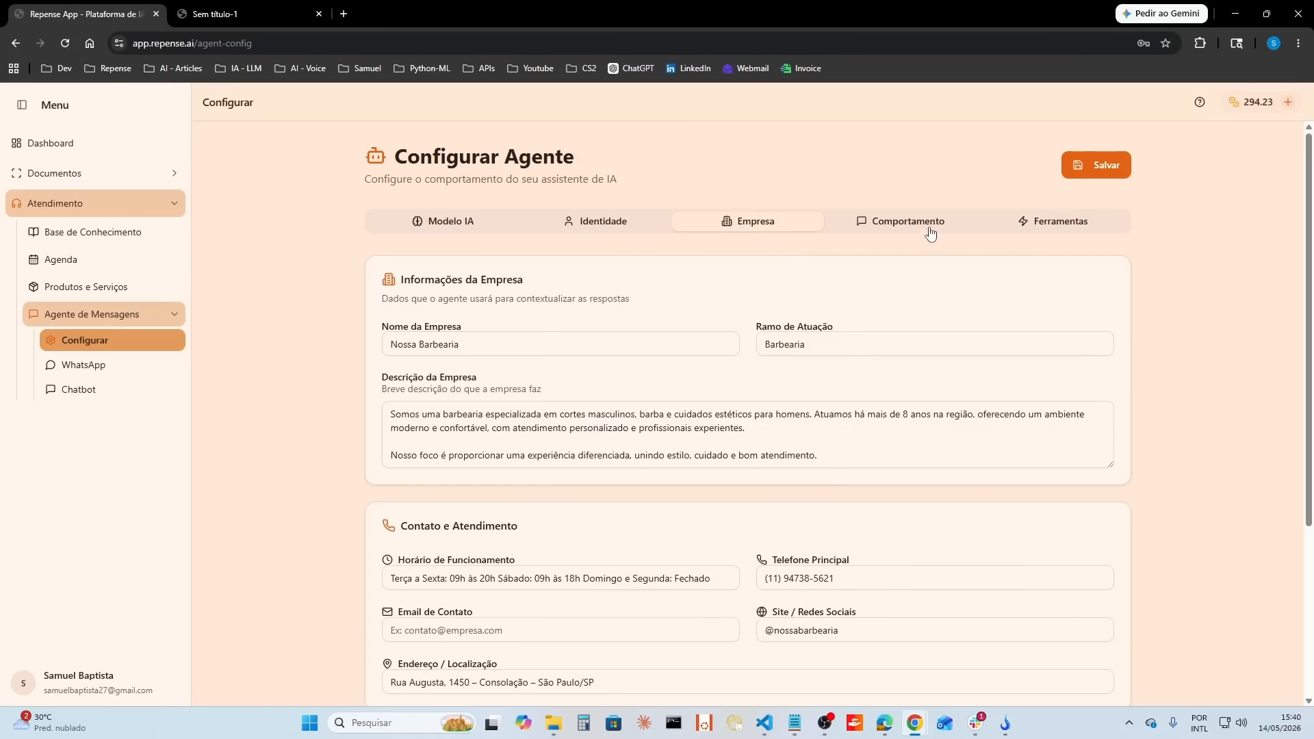
scroll(752, 504, down, 4)
scroll(752, 504, up, 1)
scroll(748, 445, up, 3)
scroll(745, 445, down, 4)
scroll(746, 446, up, 4)
Step: Set the agent's communication style to the personality "Casual - Descontraído e próximo" with the creativity "Balanceado - Meio termo"
click(904, 224)
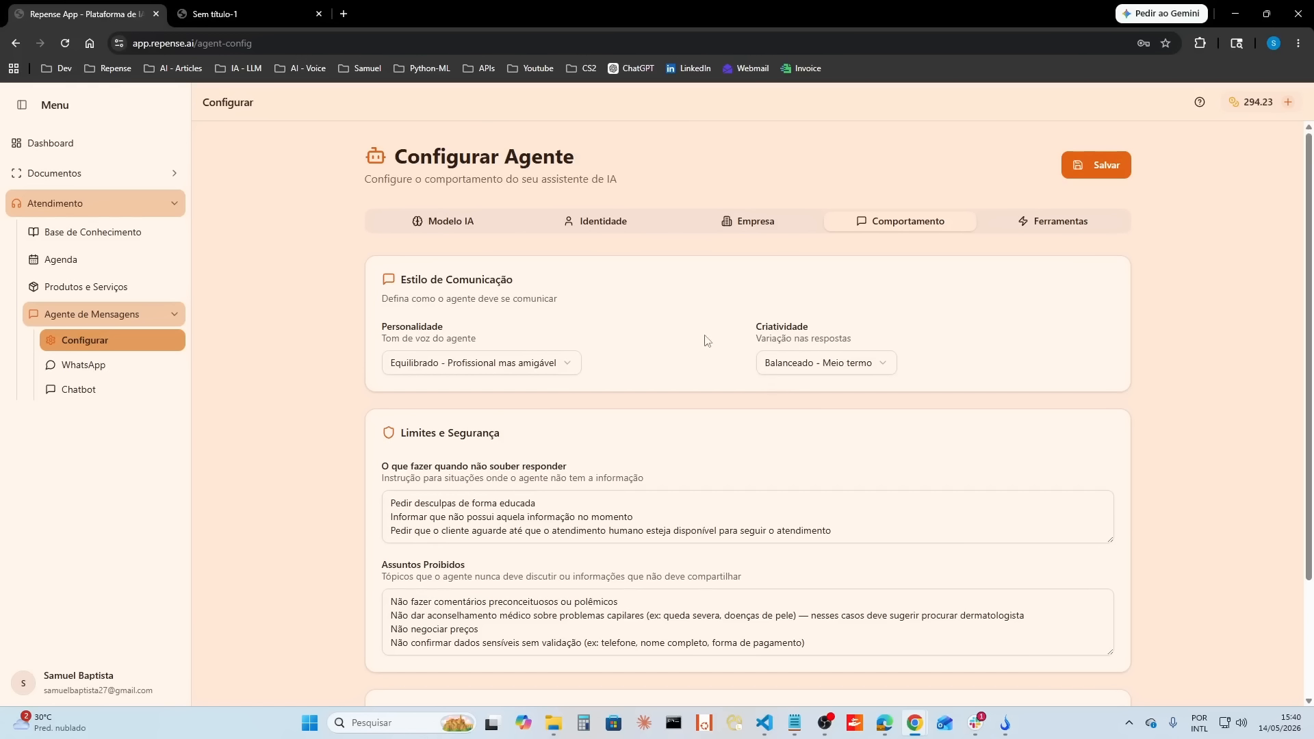
click(558, 367)
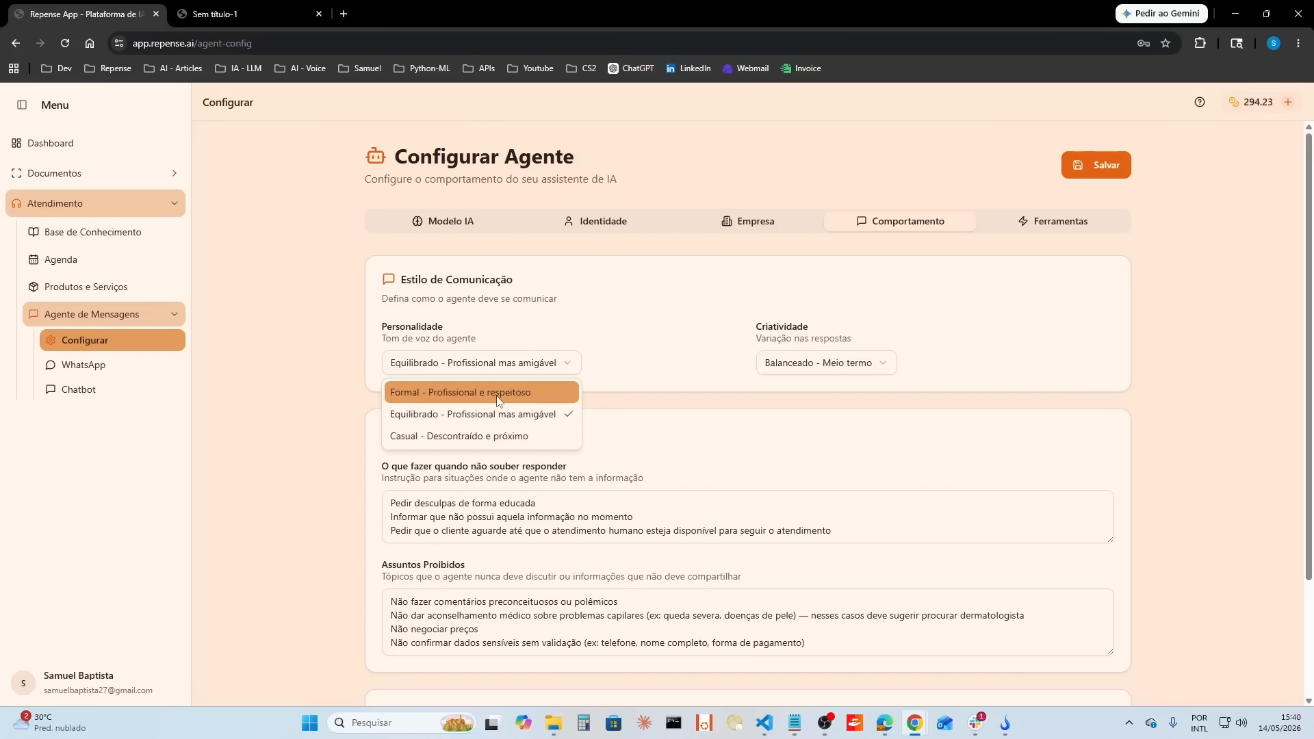
click(507, 435)
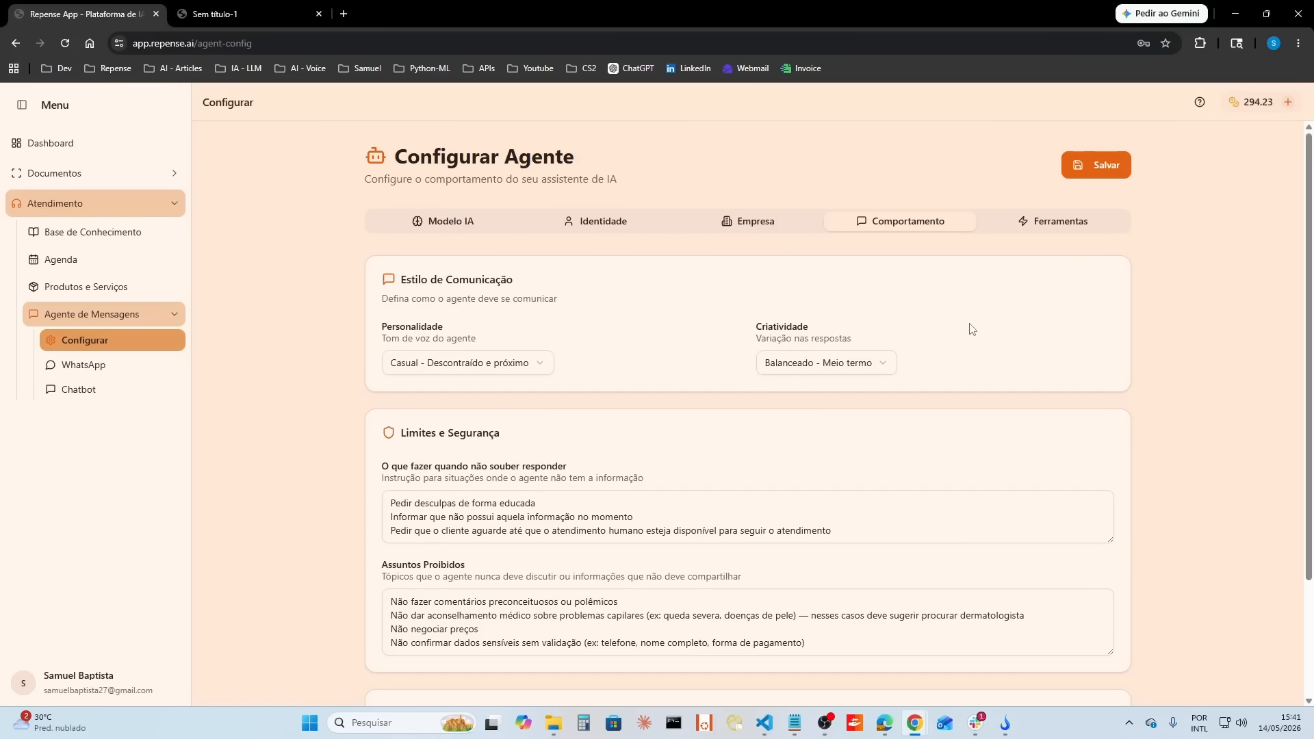
click(873, 371)
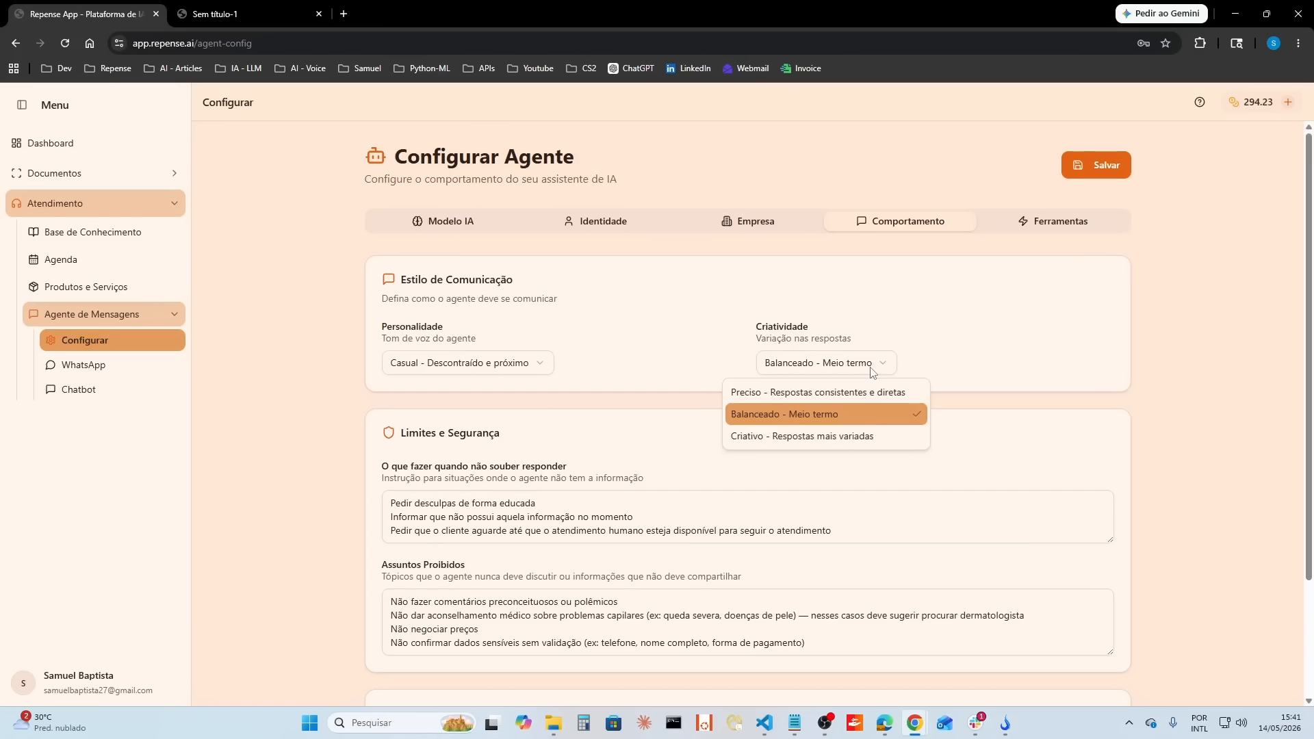
click(830, 416)
Step: Review the agent's instructions for situations where it does not know how to answer
scroll(952, 452, down, 2)
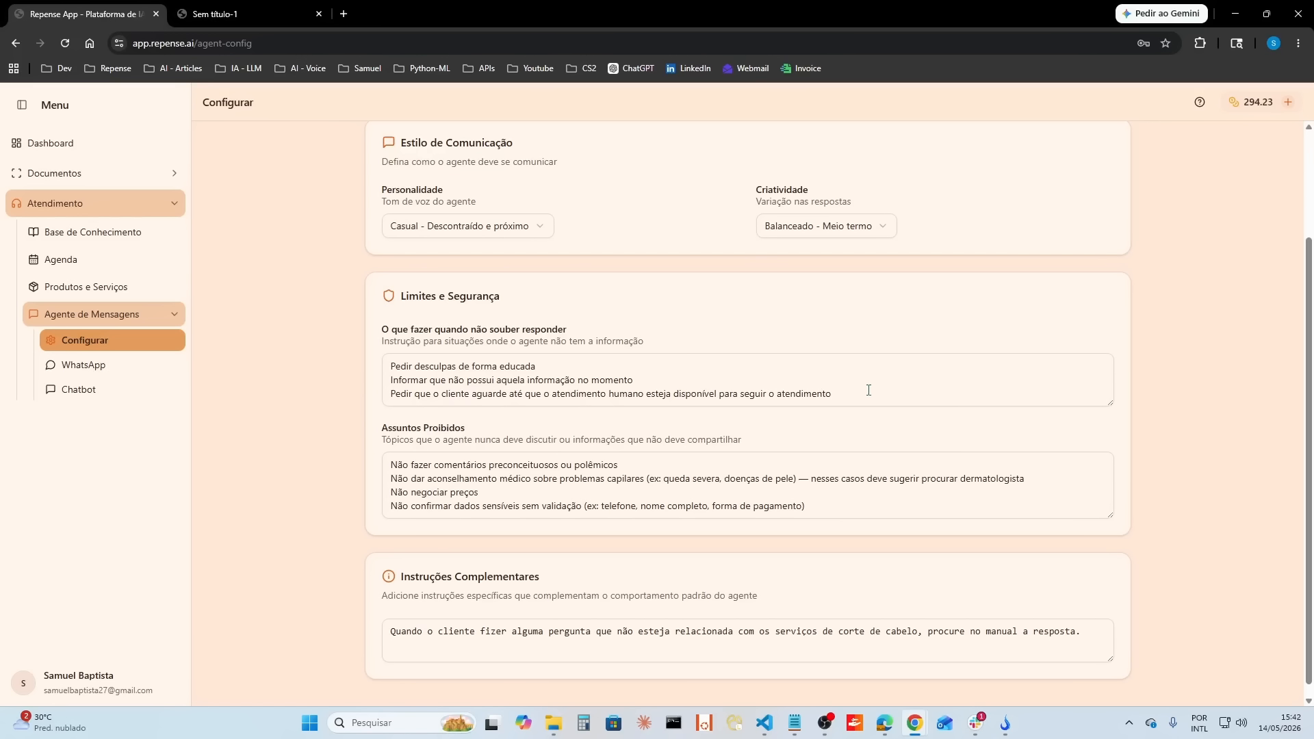
drag(869, 396, 386, 358)
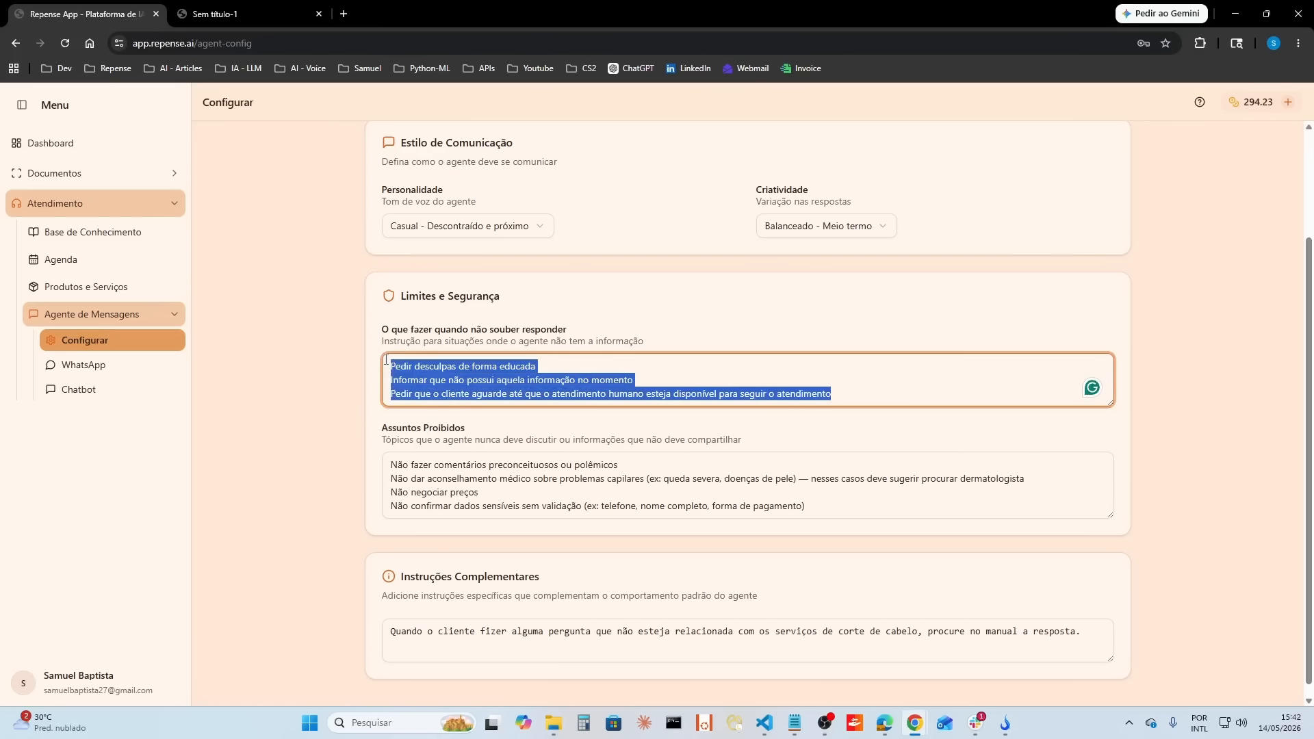
click(909, 378)
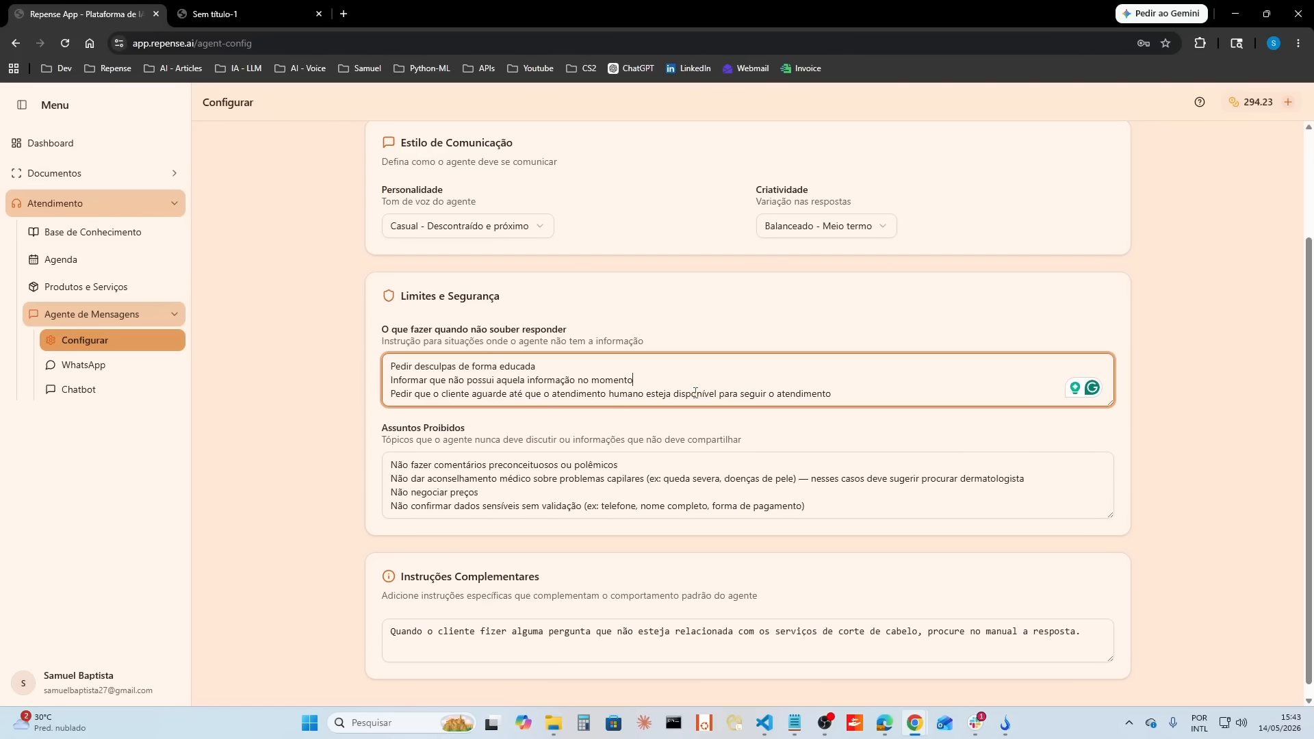
key(alt+Tab)
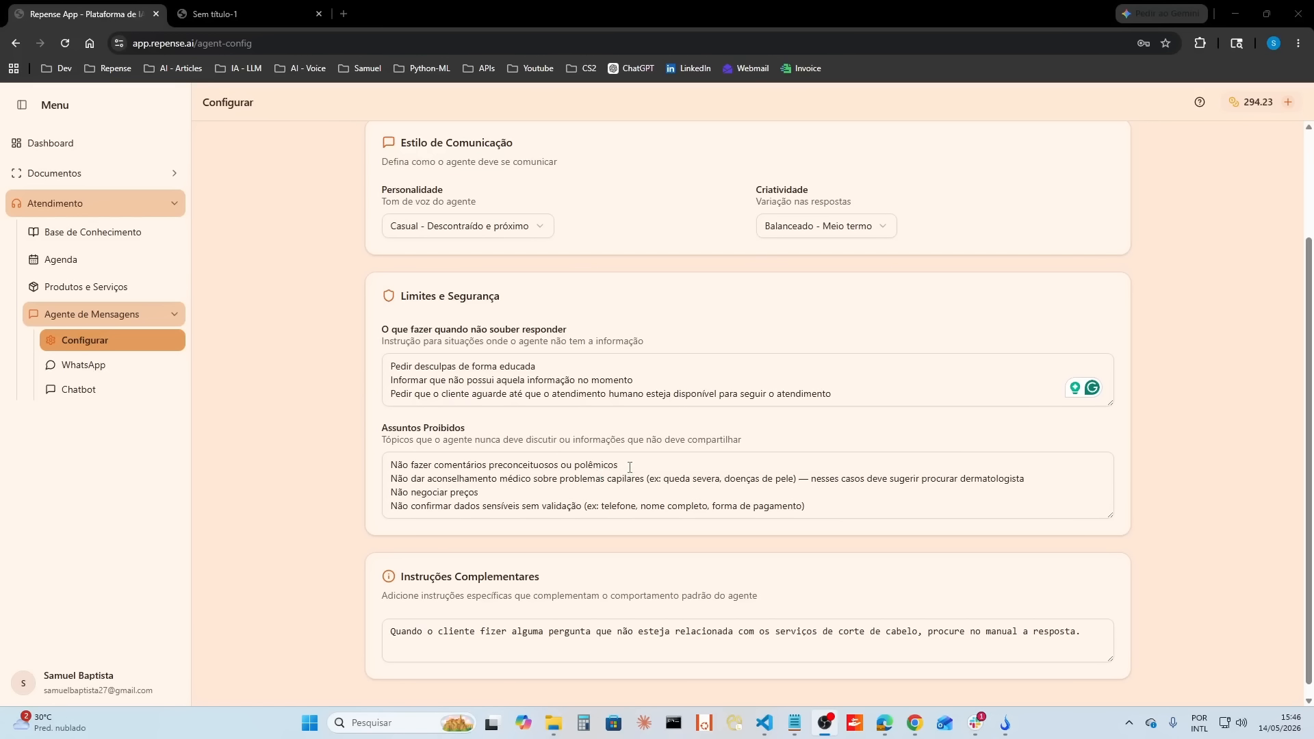
Step: Examine the prohibited-topic rules on prejudiced or controversial comments and on medical advice about hair problems
drag(619, 466, 388, 466)
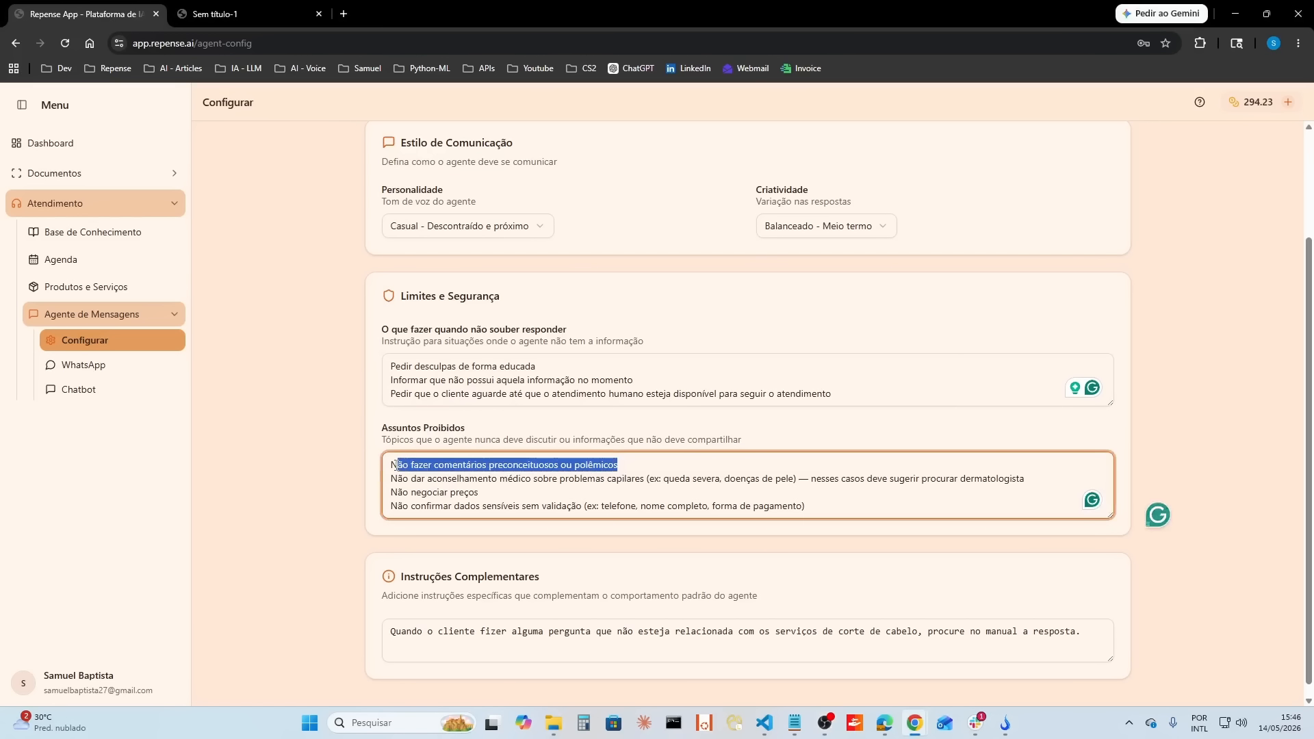
click(646, 465)
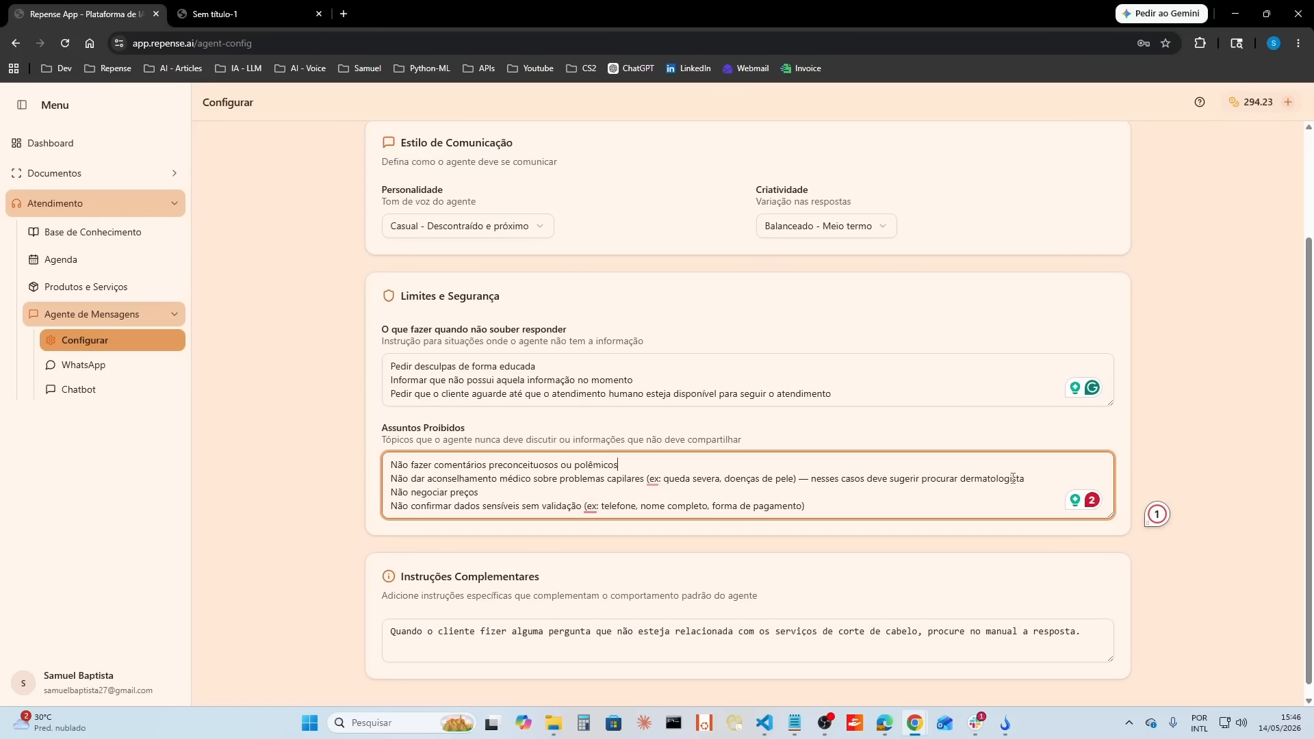
drag(1025, 479, 403, 480)
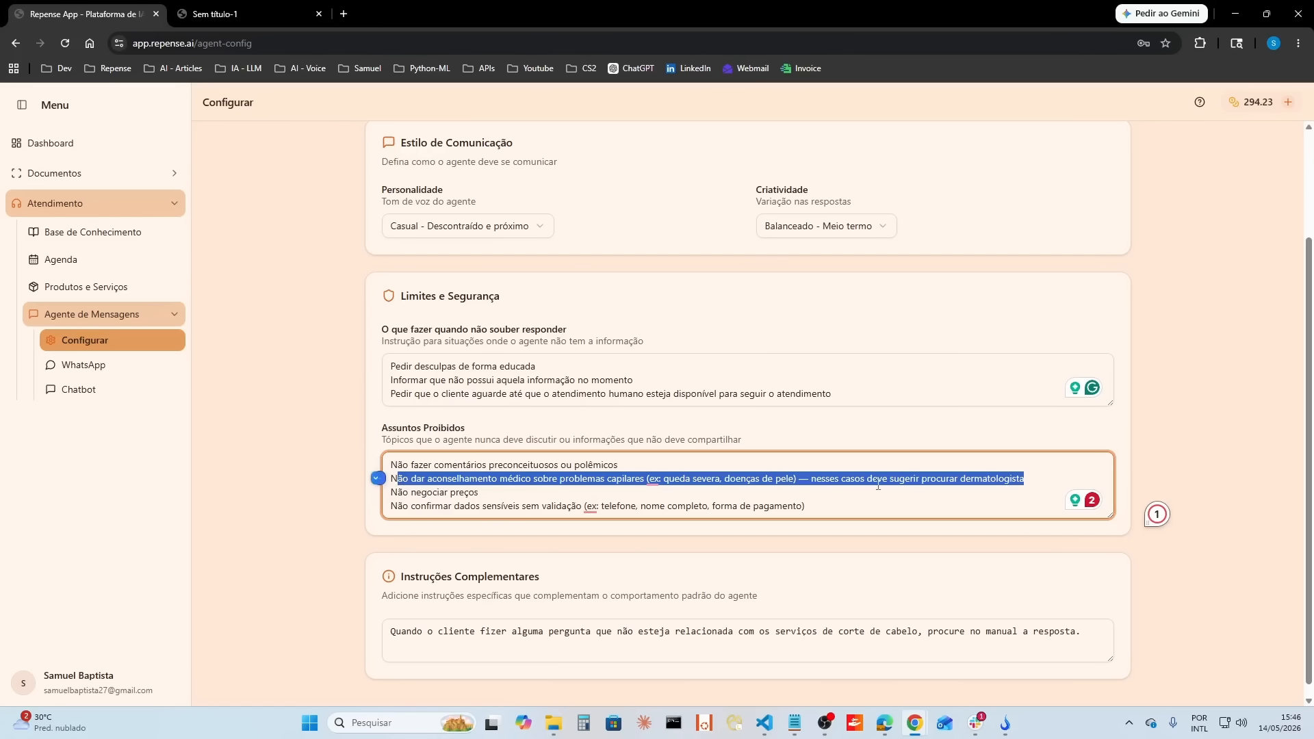
click(842, 505)
key(Return)
key(Return)
key(Return)
key(Return)
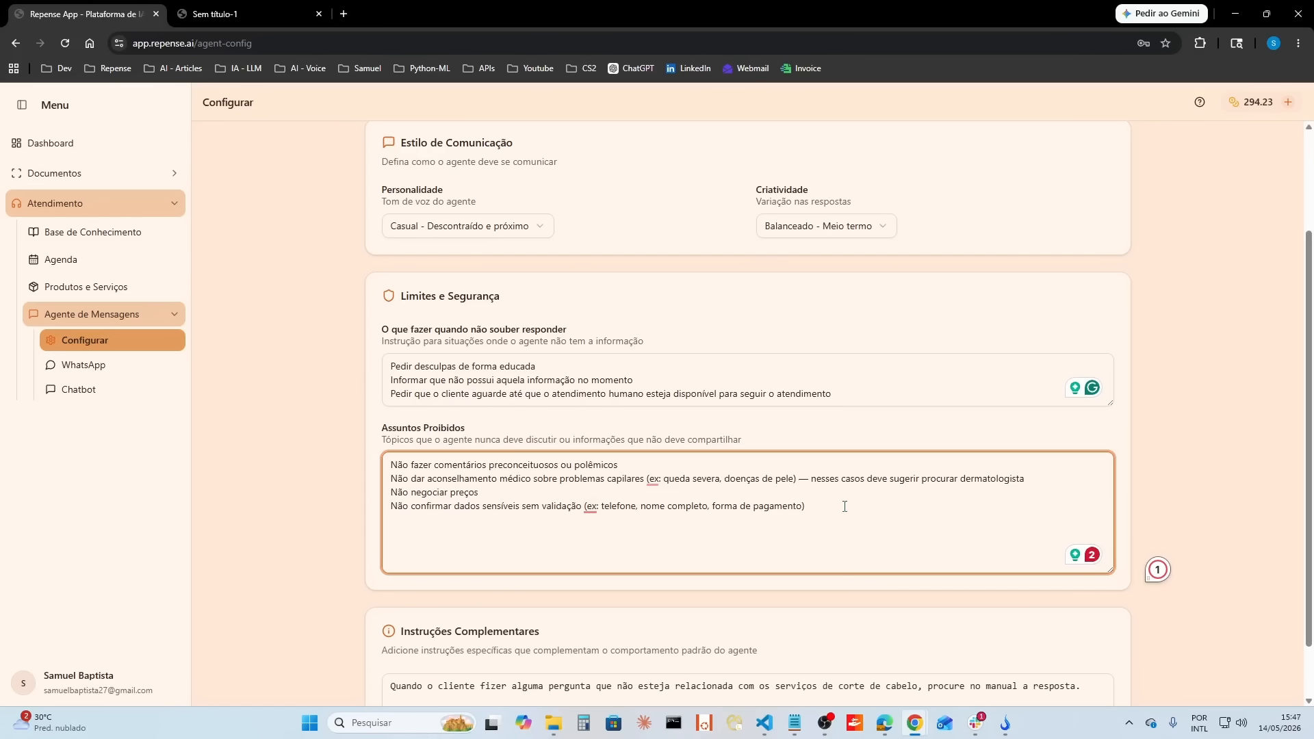
key(BackSpace)
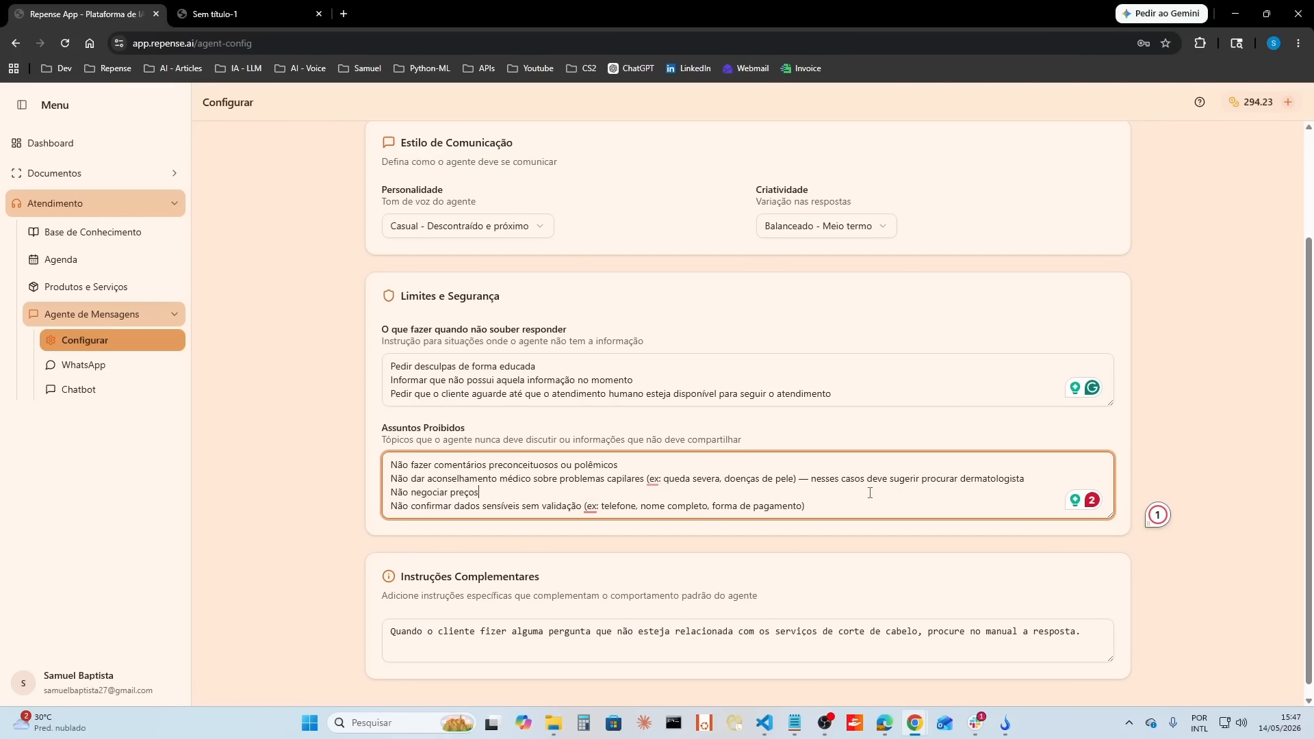
Step: Examine the prohibited-topic rules on negotiating prices and on confirming sensitive data without validation
drag(476, 498, 378, 492)
click(894, 508)
drag(847, 506, 364, 510)
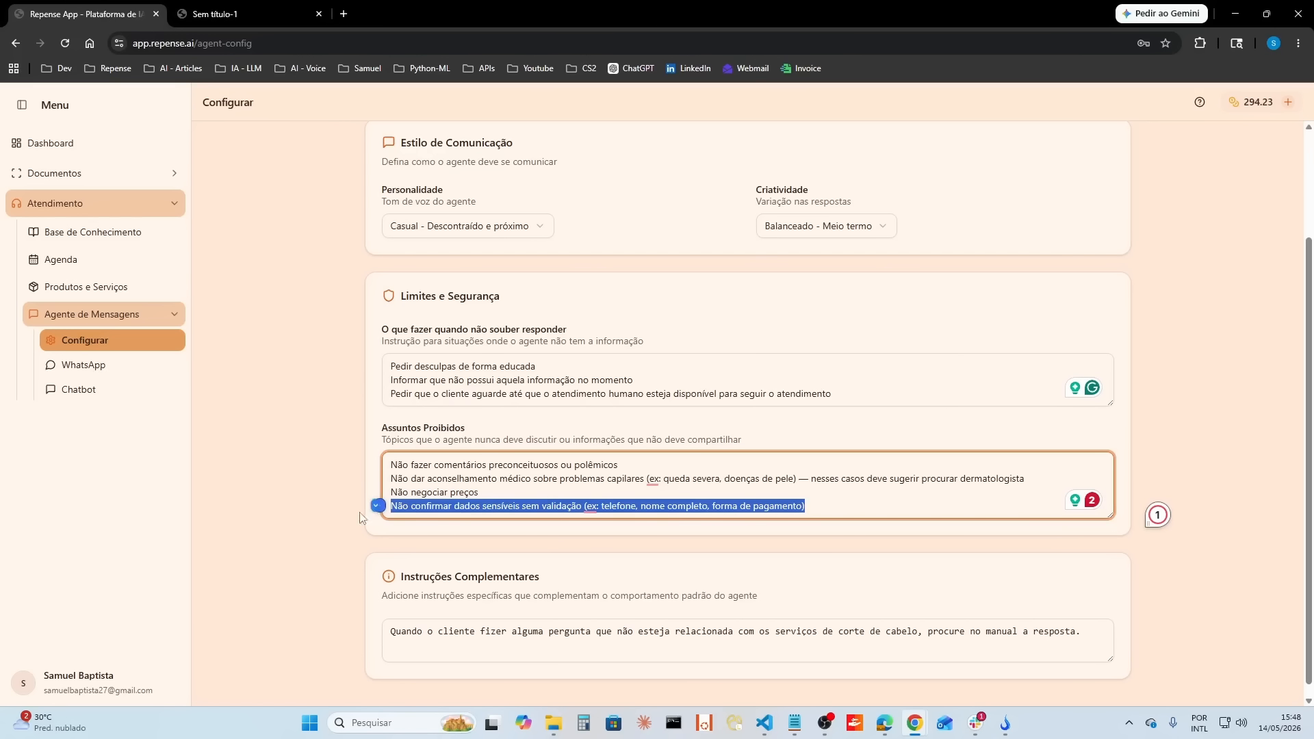
click(908, 503)
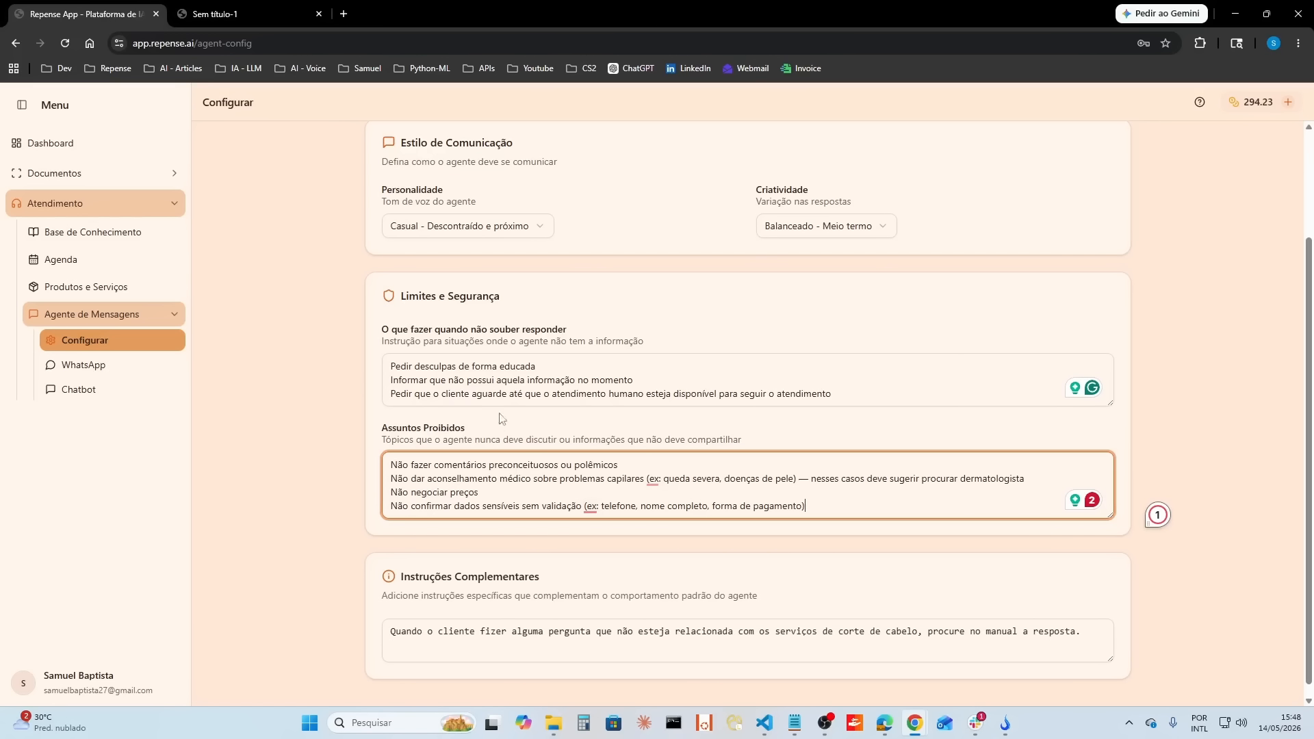
Step: Review the complementary instruction about consulting the manual for questions unrelated to haircut services
scroll(805, 495, down, 1)
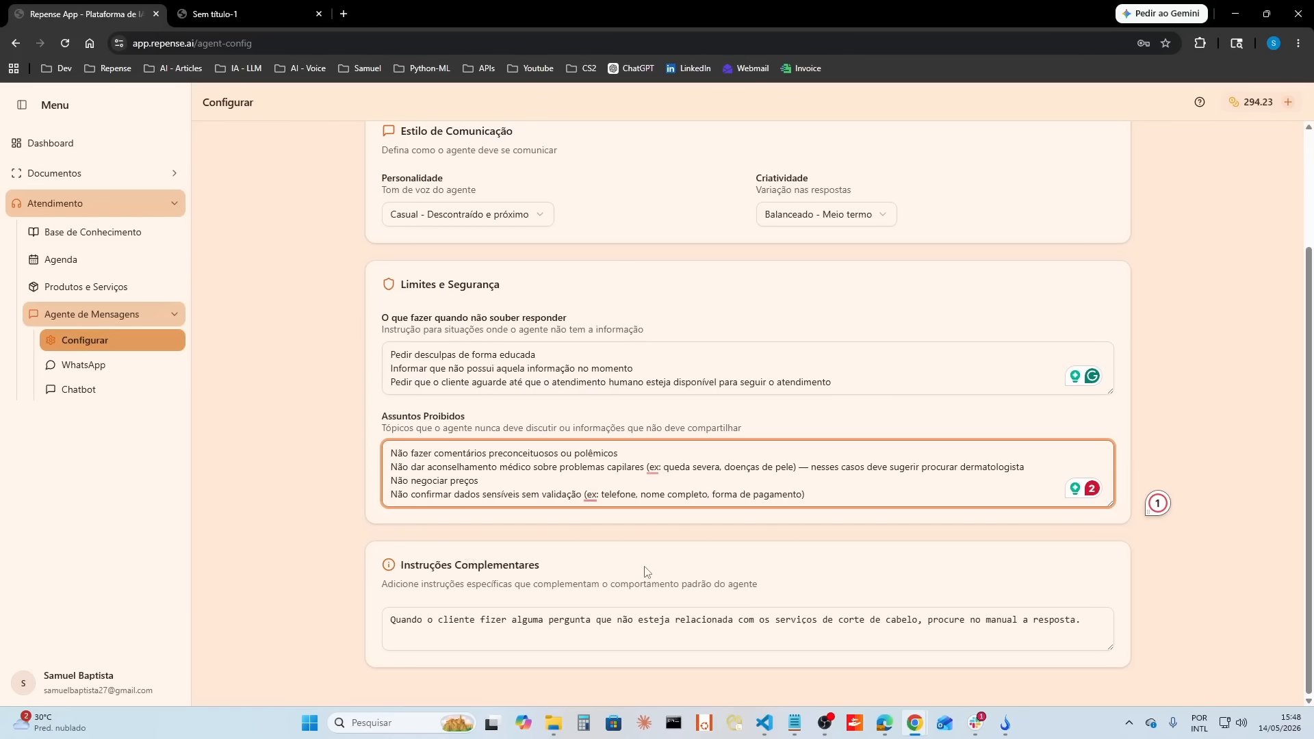
drag(1080, 620, 385, 620)
click(579, 639)
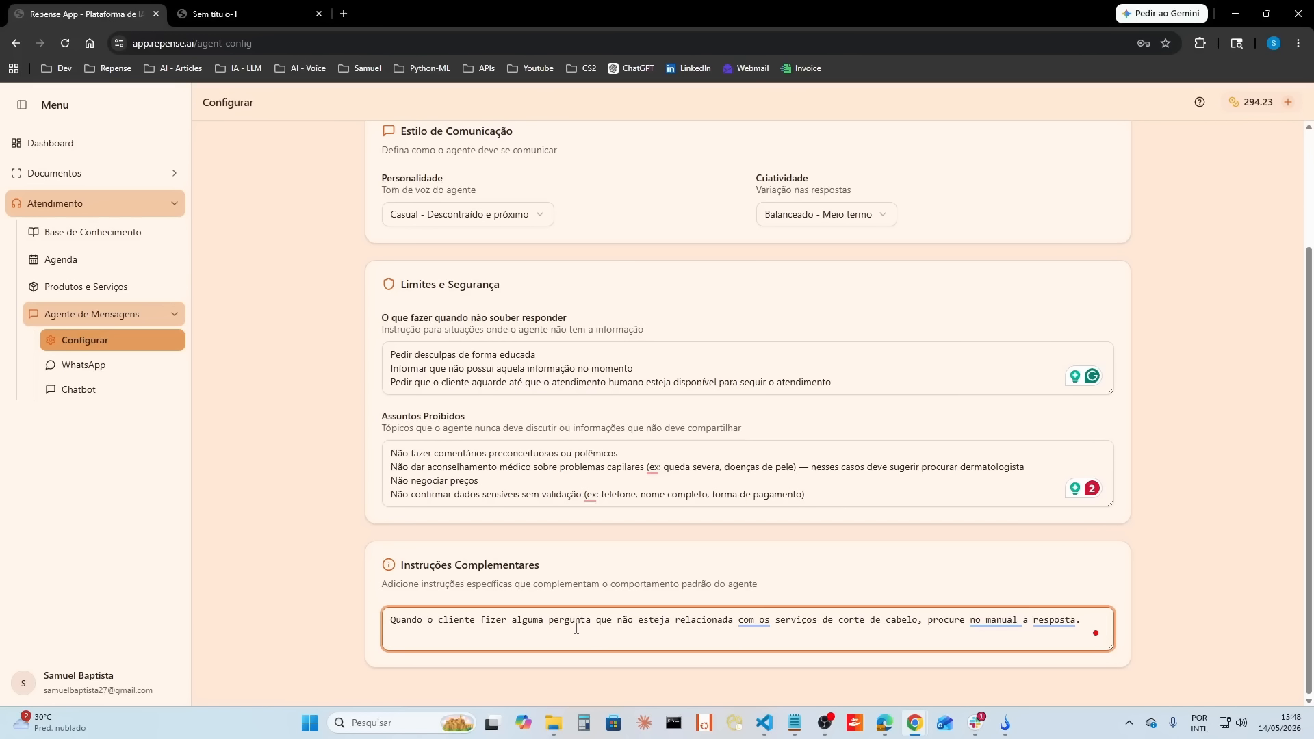
click(578, 624)
drag(947, 622, 1080, 623)
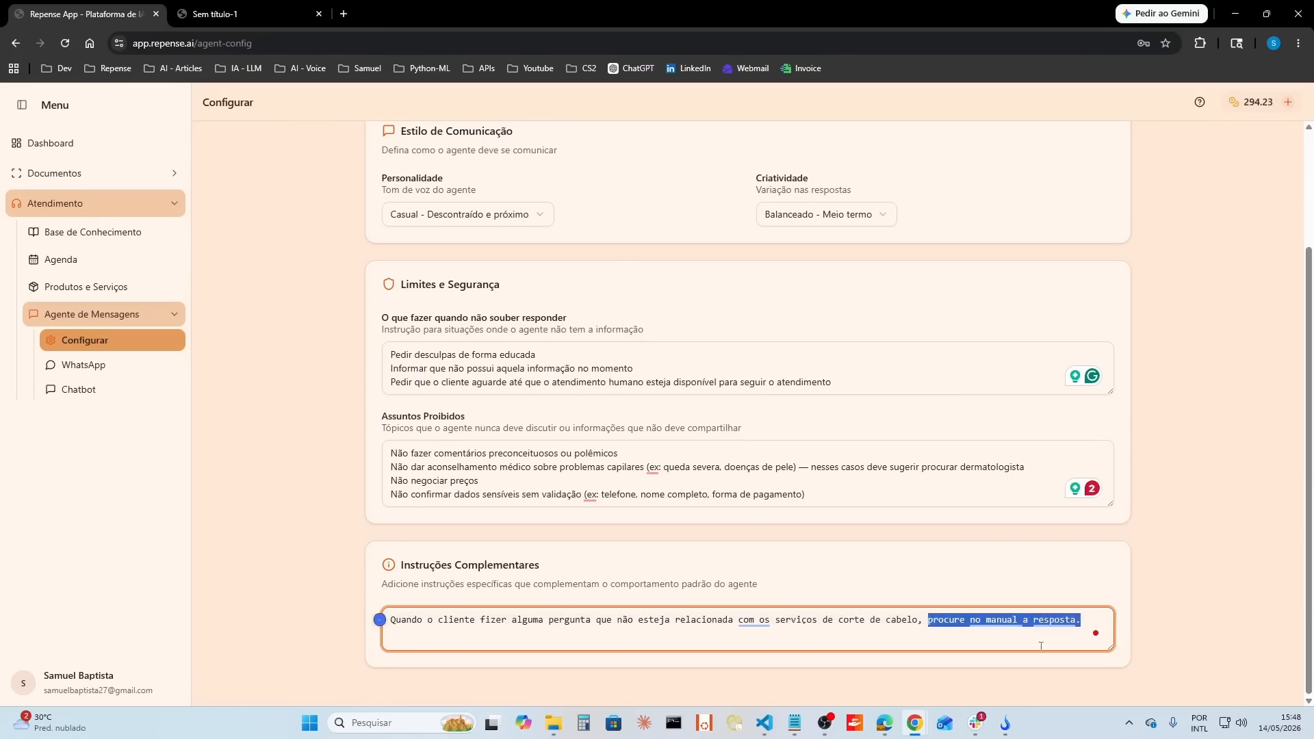
click(973, 645)
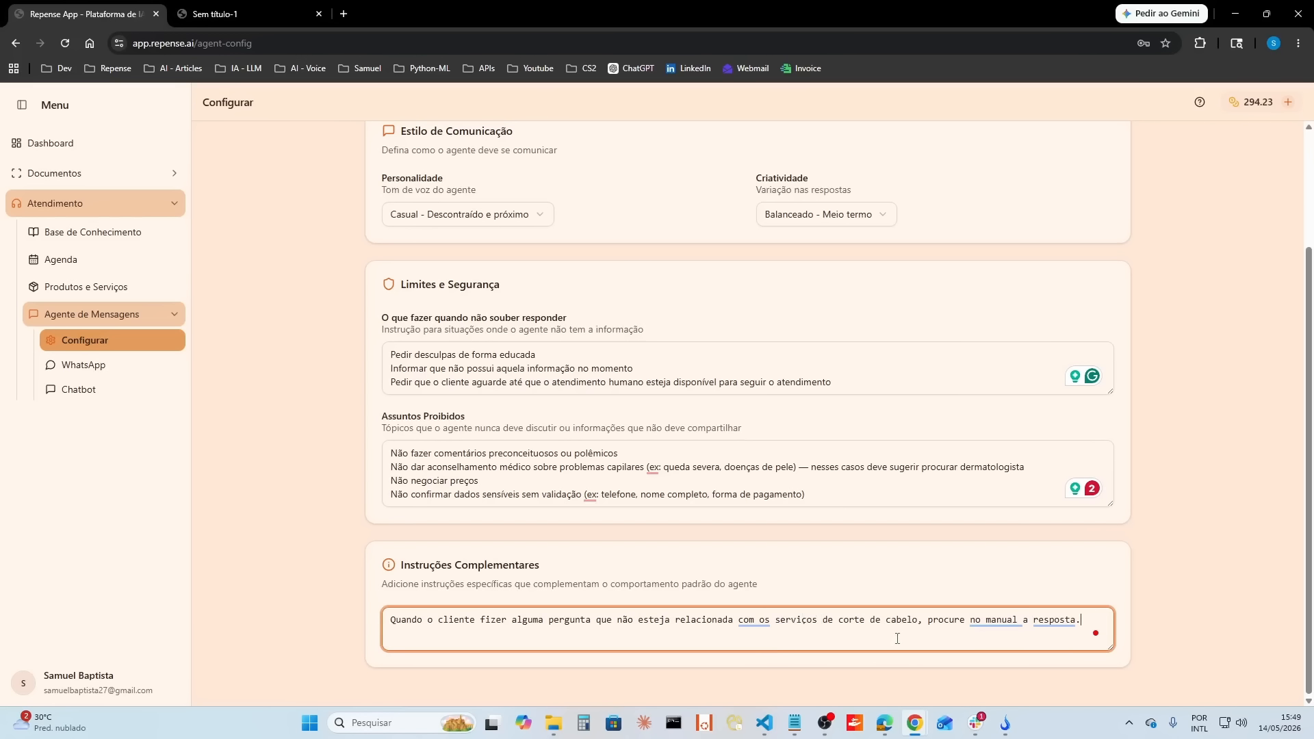
Step: Enable the Agendamento and Tabela de preços tools for the agent
scroll(851, 541, up, 3)
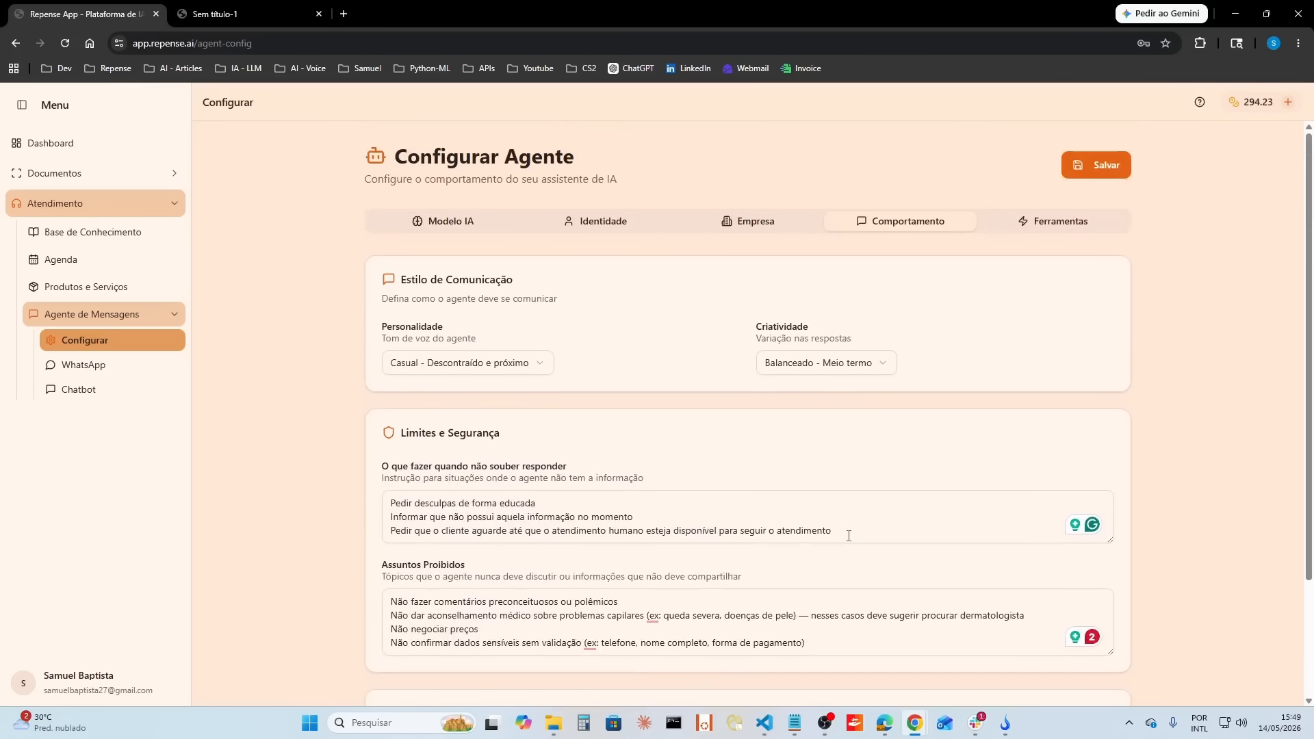
click(1071, 227)
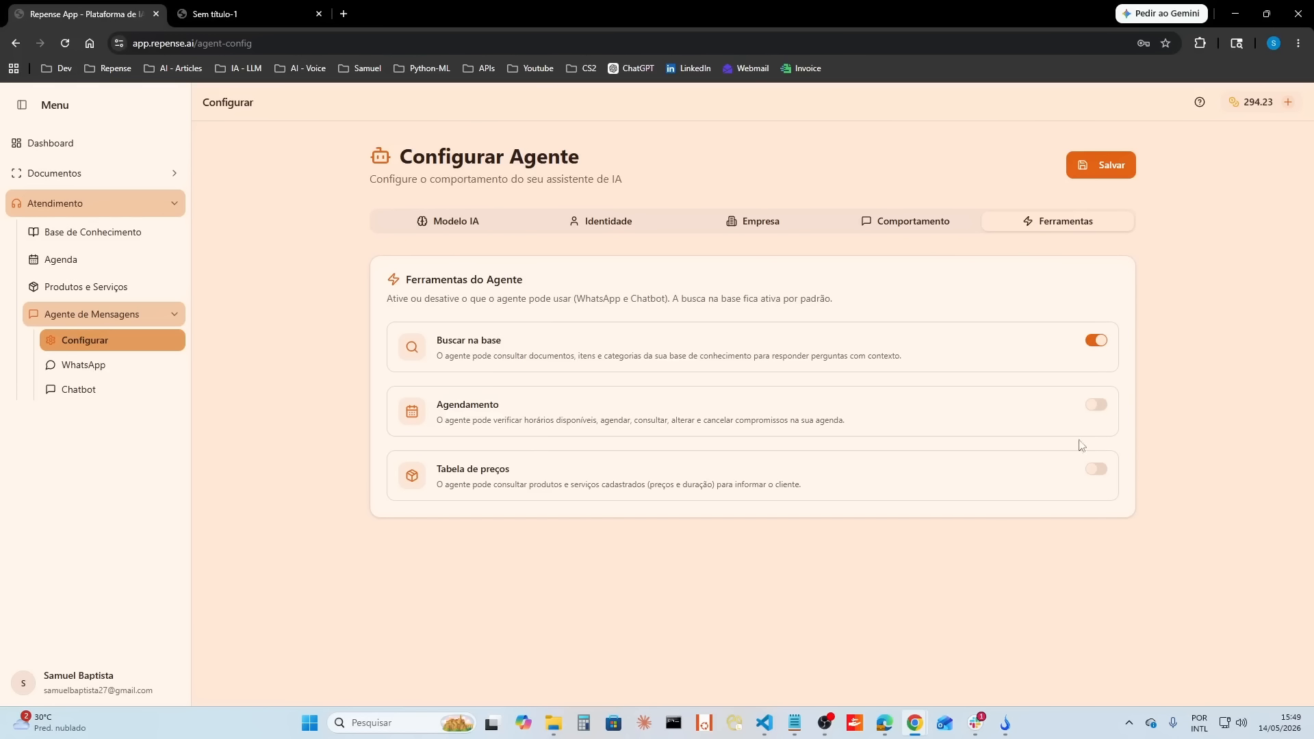
click(1093, 405)
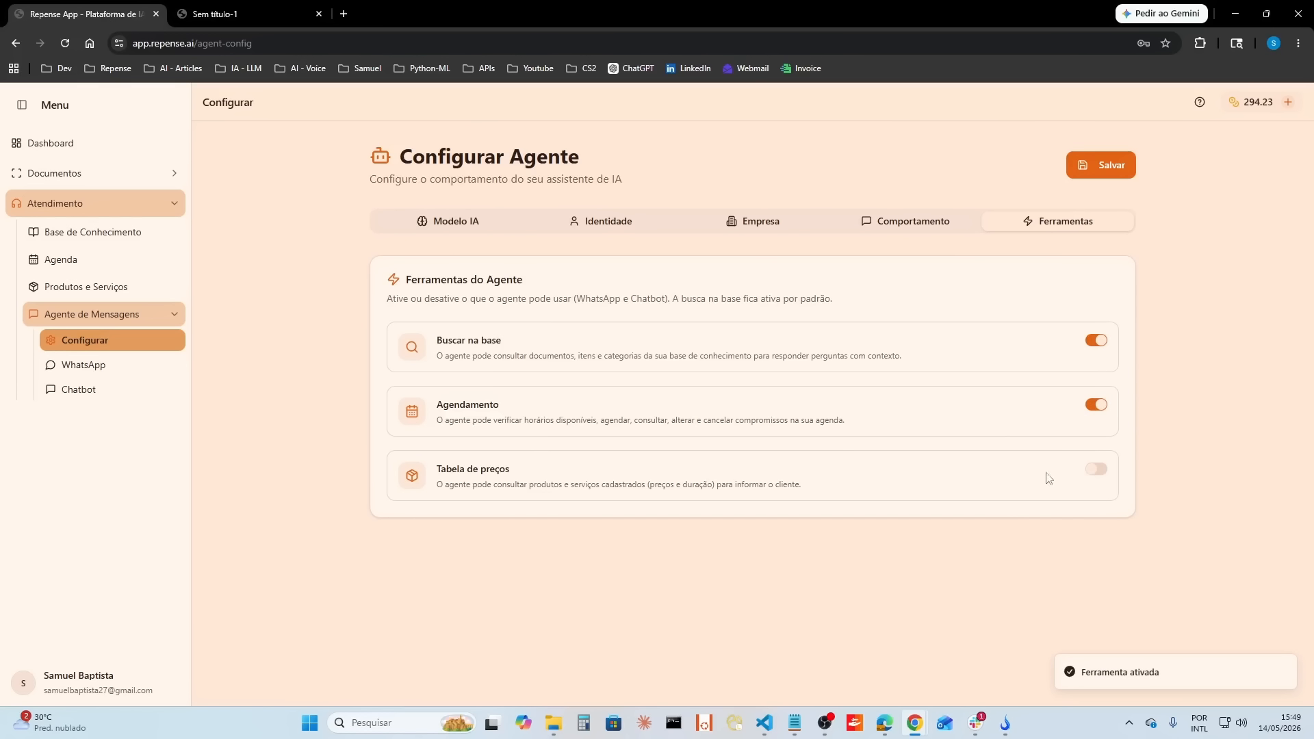
click(1094, 471)
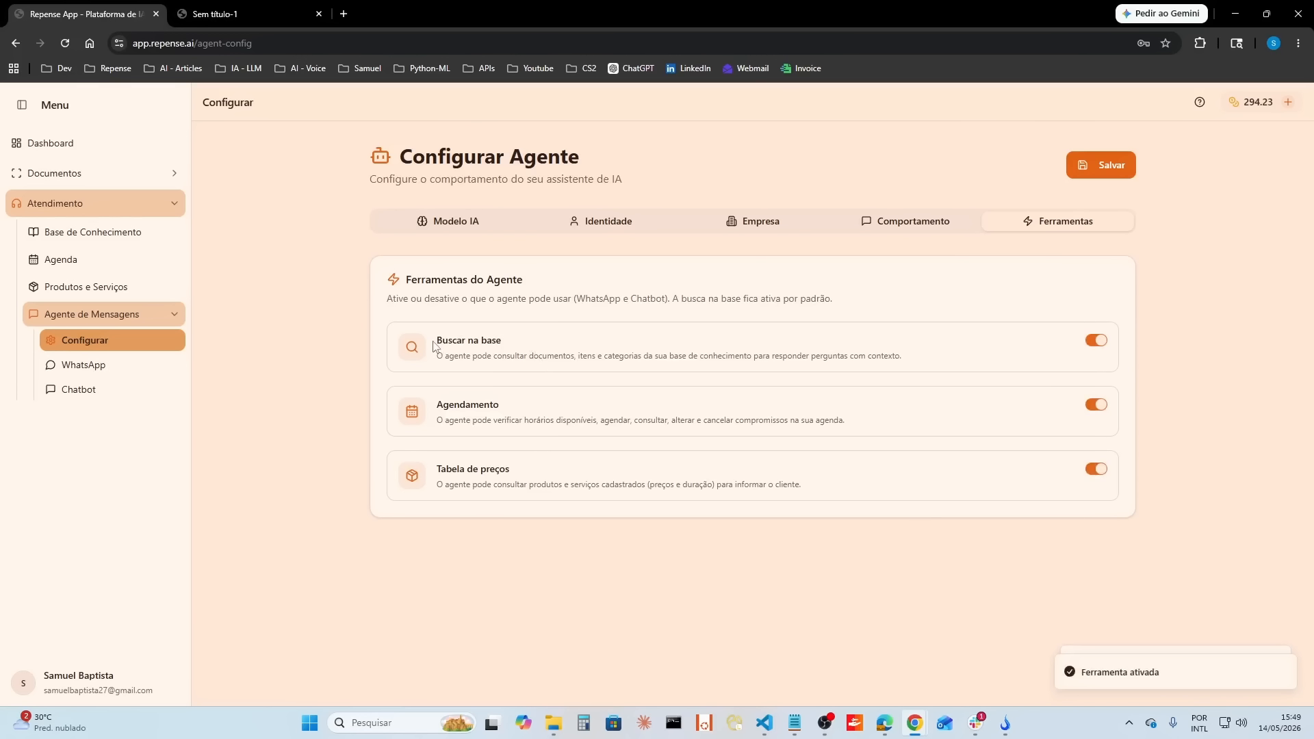
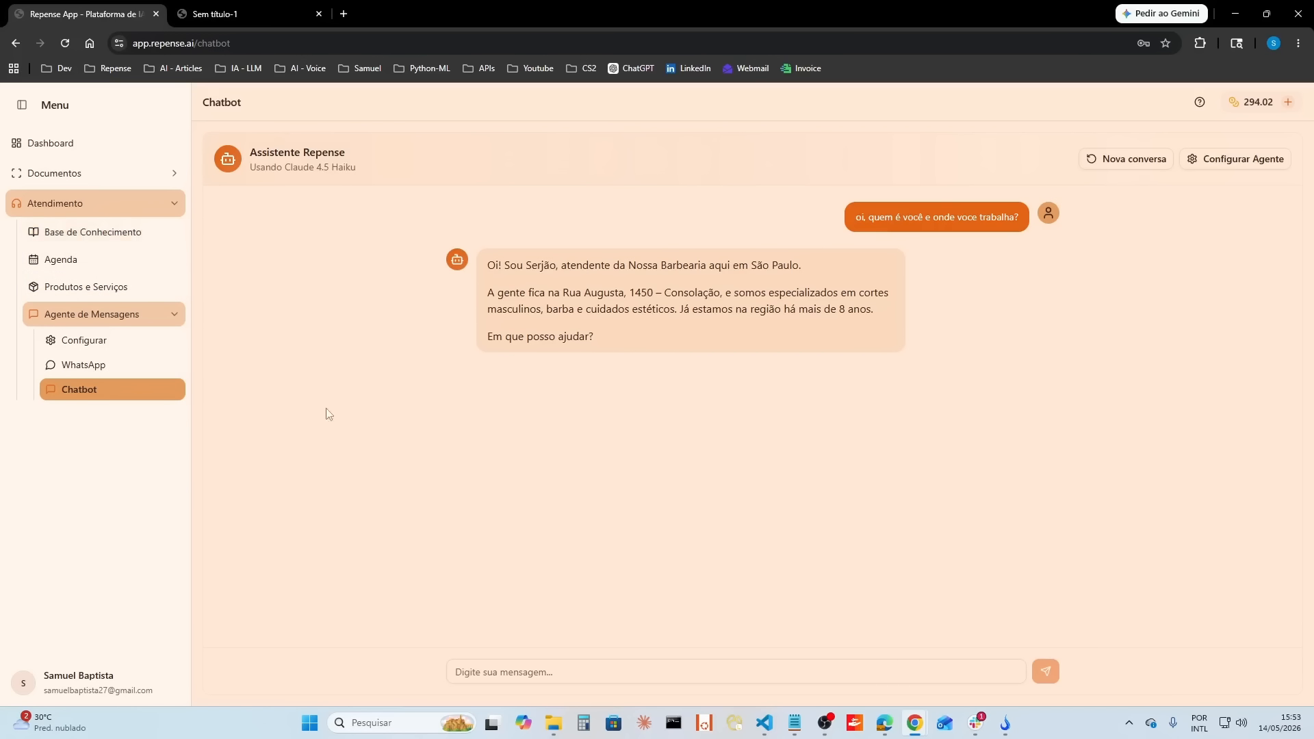
Step: Open the Produtos e Serviços page to review the registered services
click(132, 293)
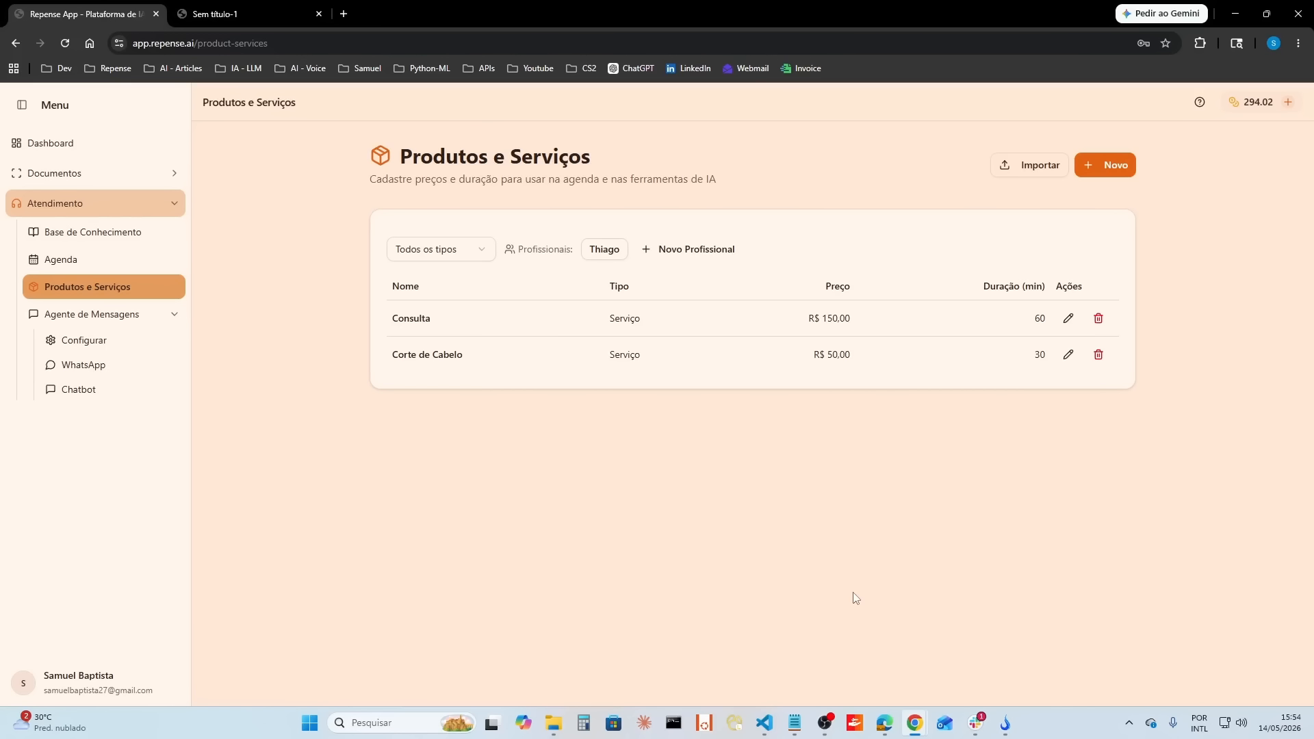
Step: Create a new professional, entering the professional's name and choosing a lime green colour
click(677, 251)
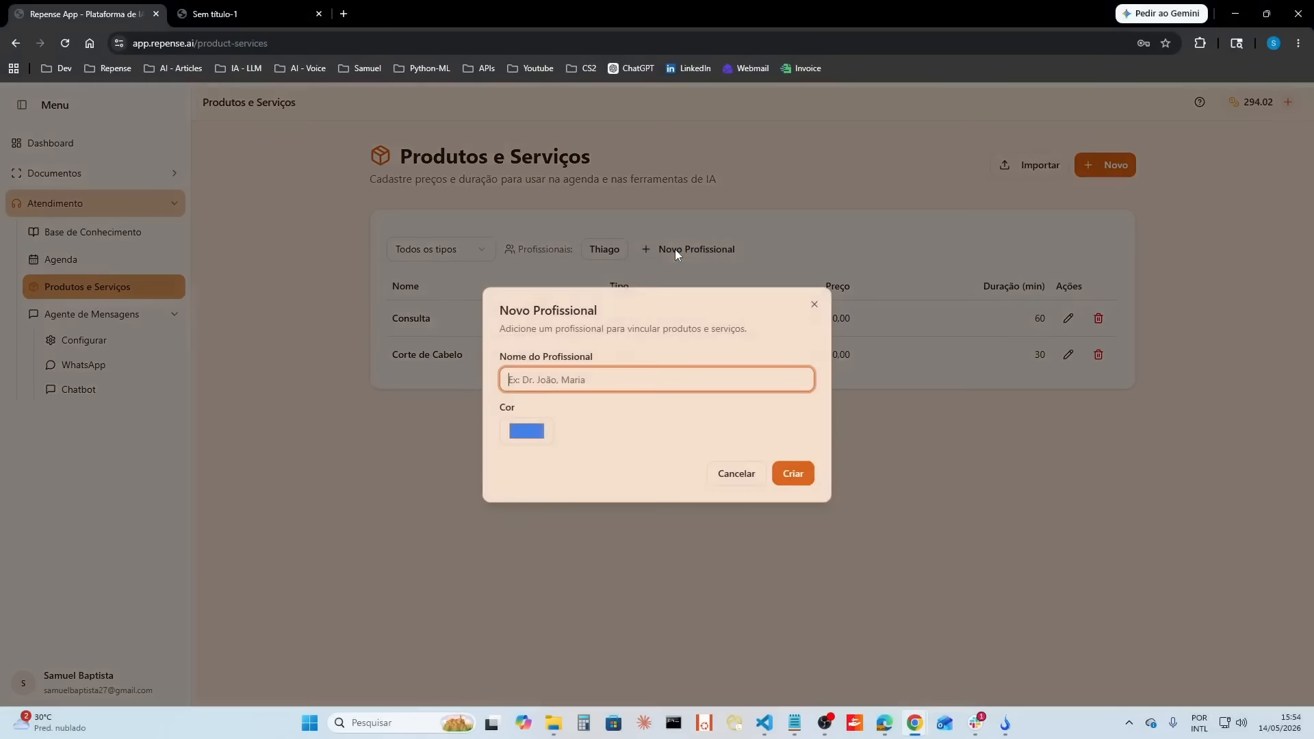
text(SErjão)
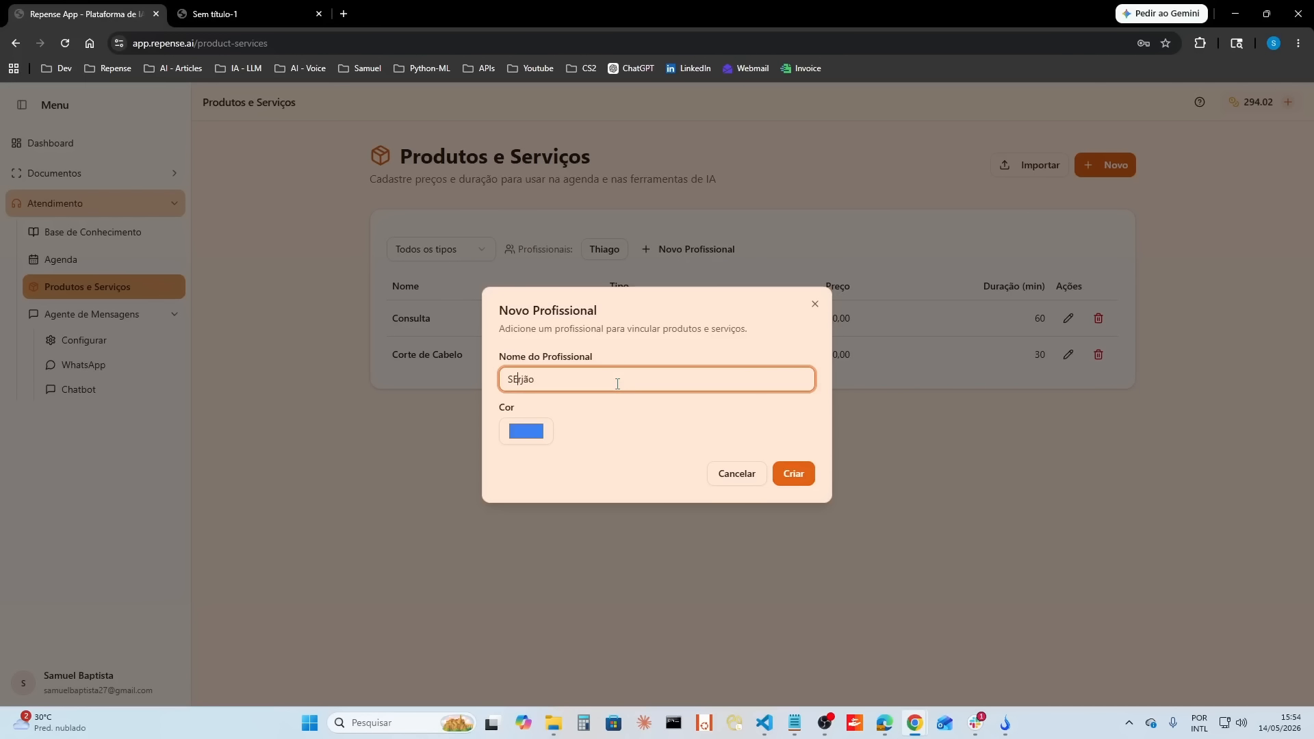
key(BackSpace)
text(erjão)
click(526, 431)
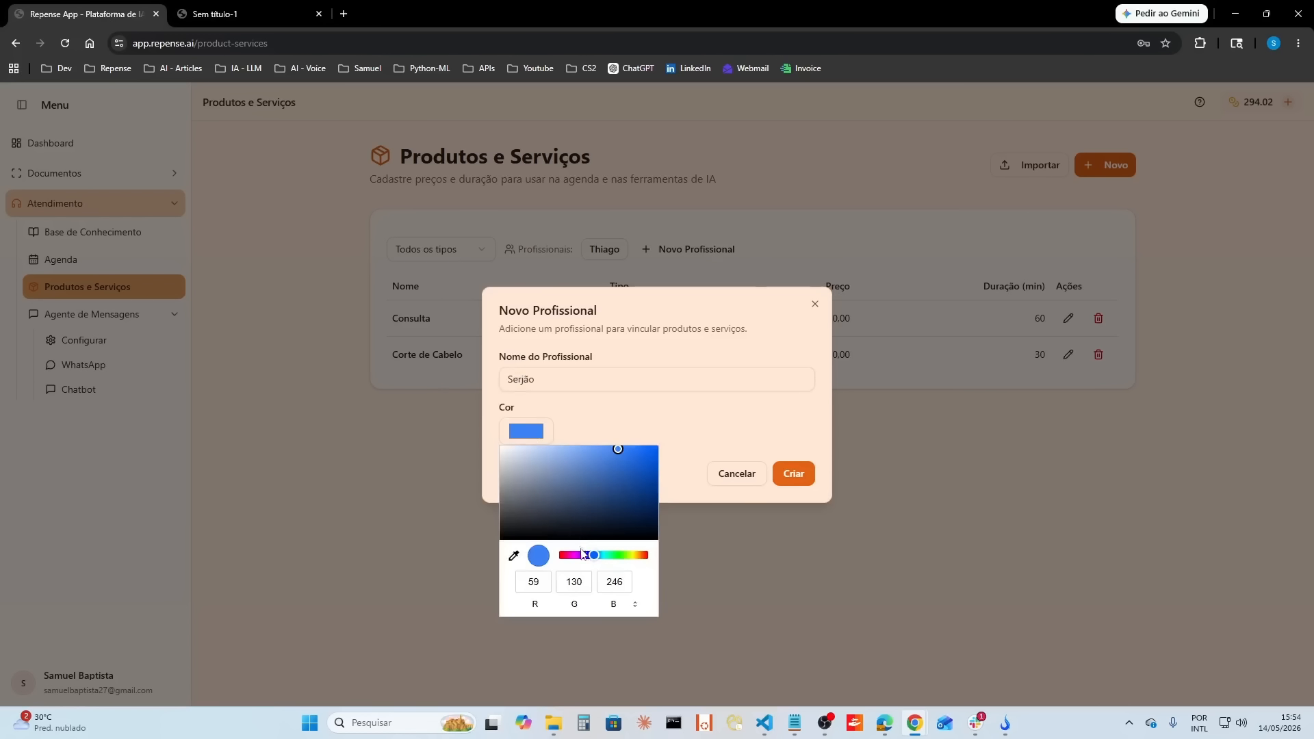
drag(584, 555, 572, 555)
click(626, 554)
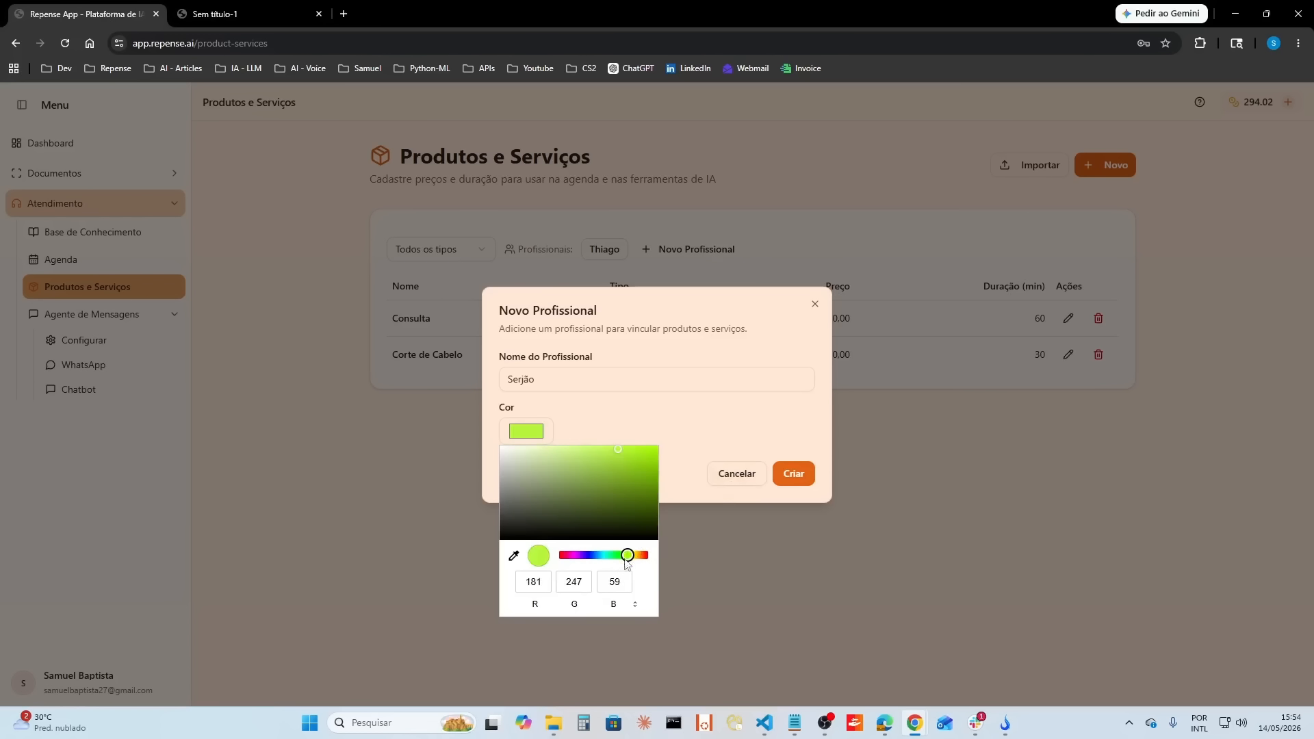
click(794, 474)
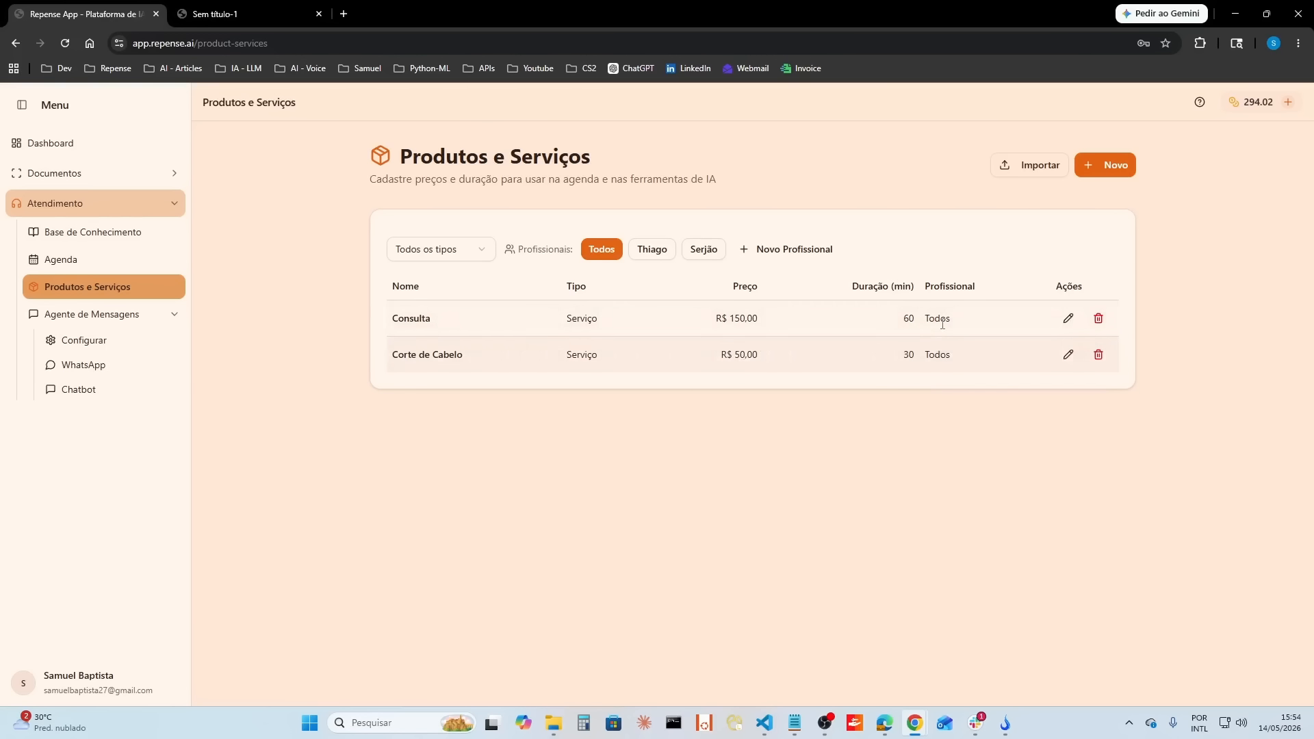
Step: Filter the product and service list by each professional, return to Todos, and delete the newly added professional
click(658, 252)
click(704, 250)
click(604, 250)
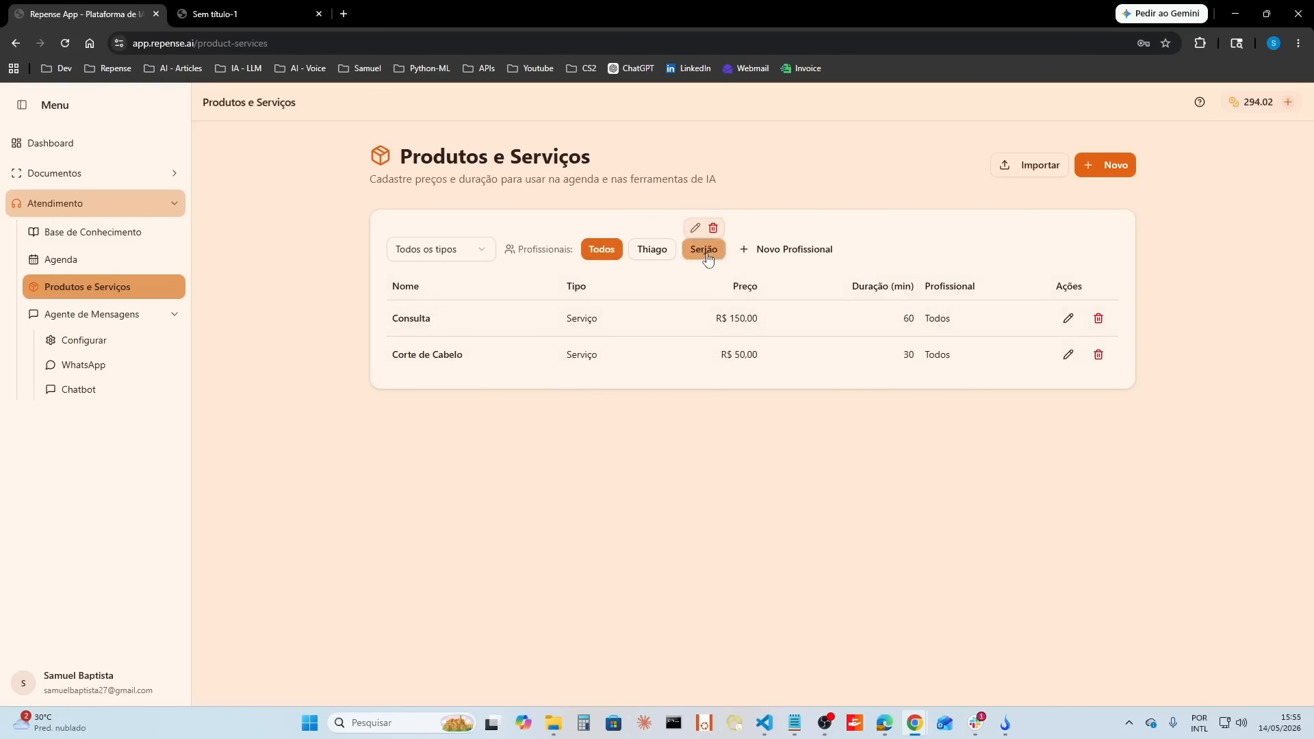
click(713, 229)
click(798, 429)
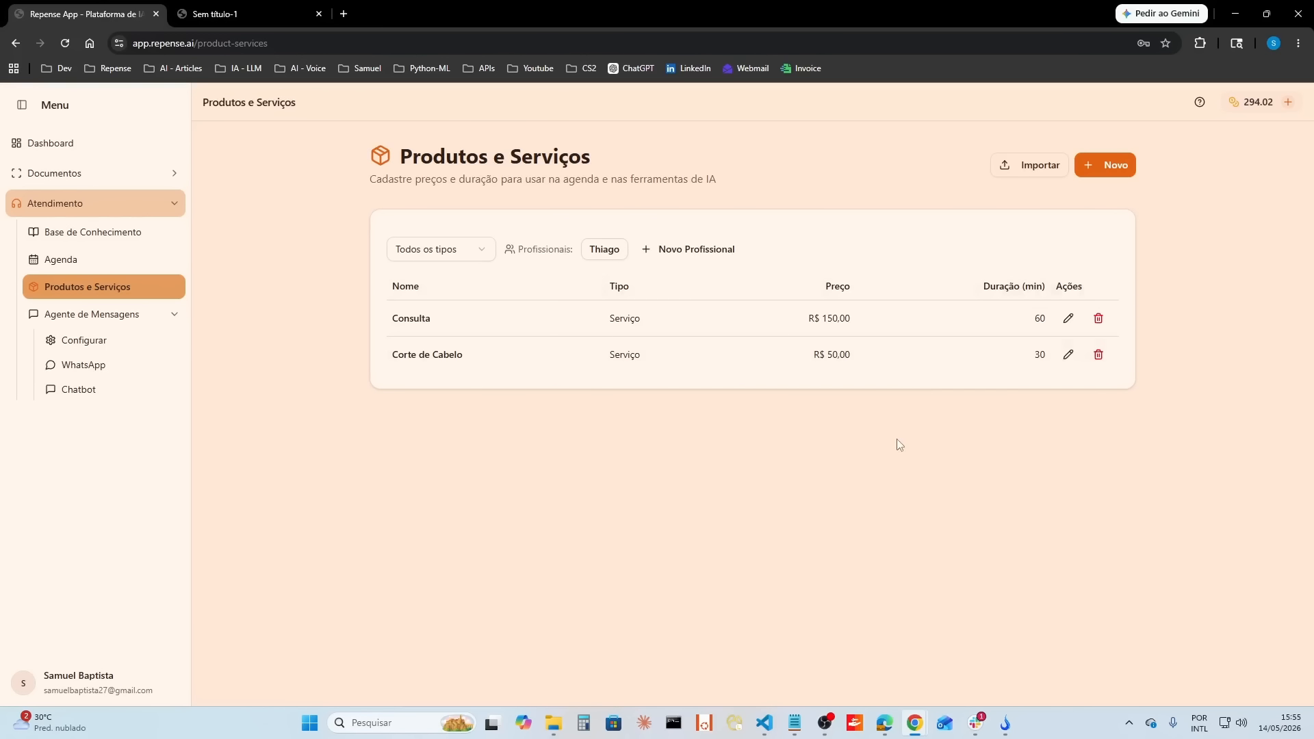
Step: Create a new item of type Produto named Maquina corte cabelo with a price of R$ 1000
click(1094, 167)
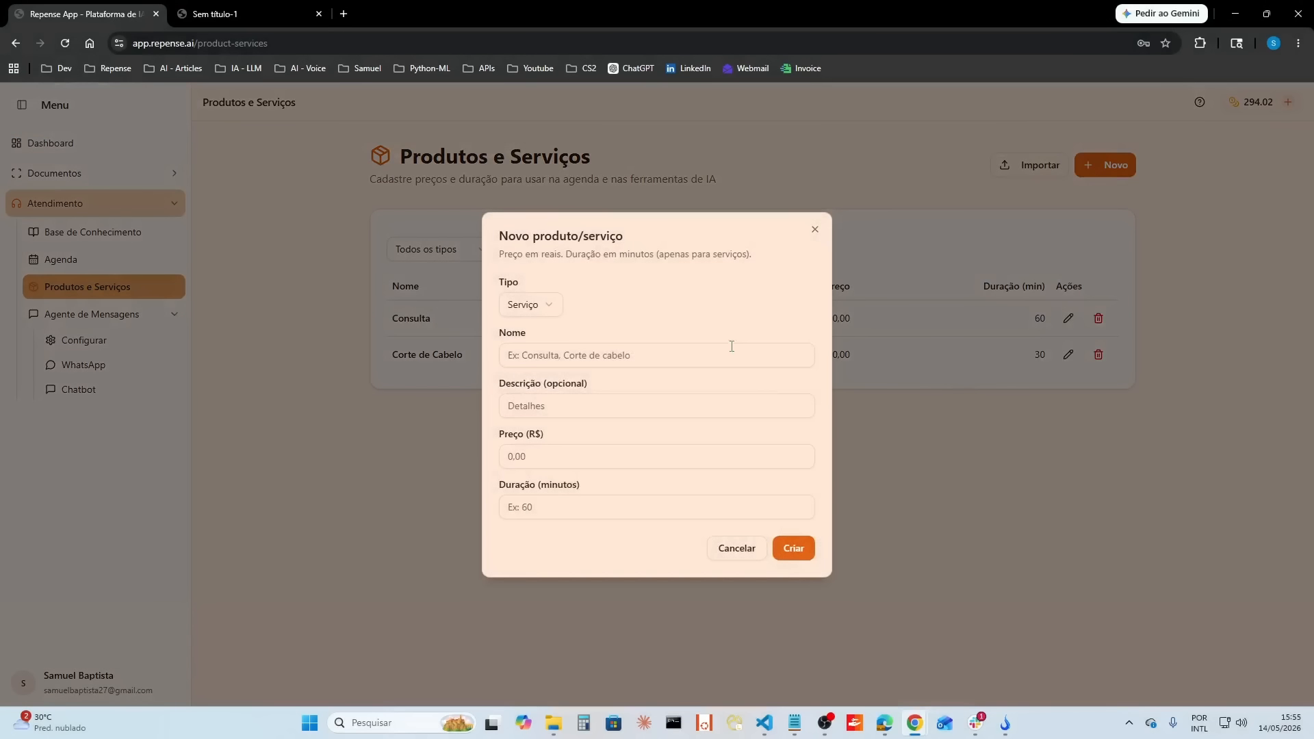
click(546, 314)
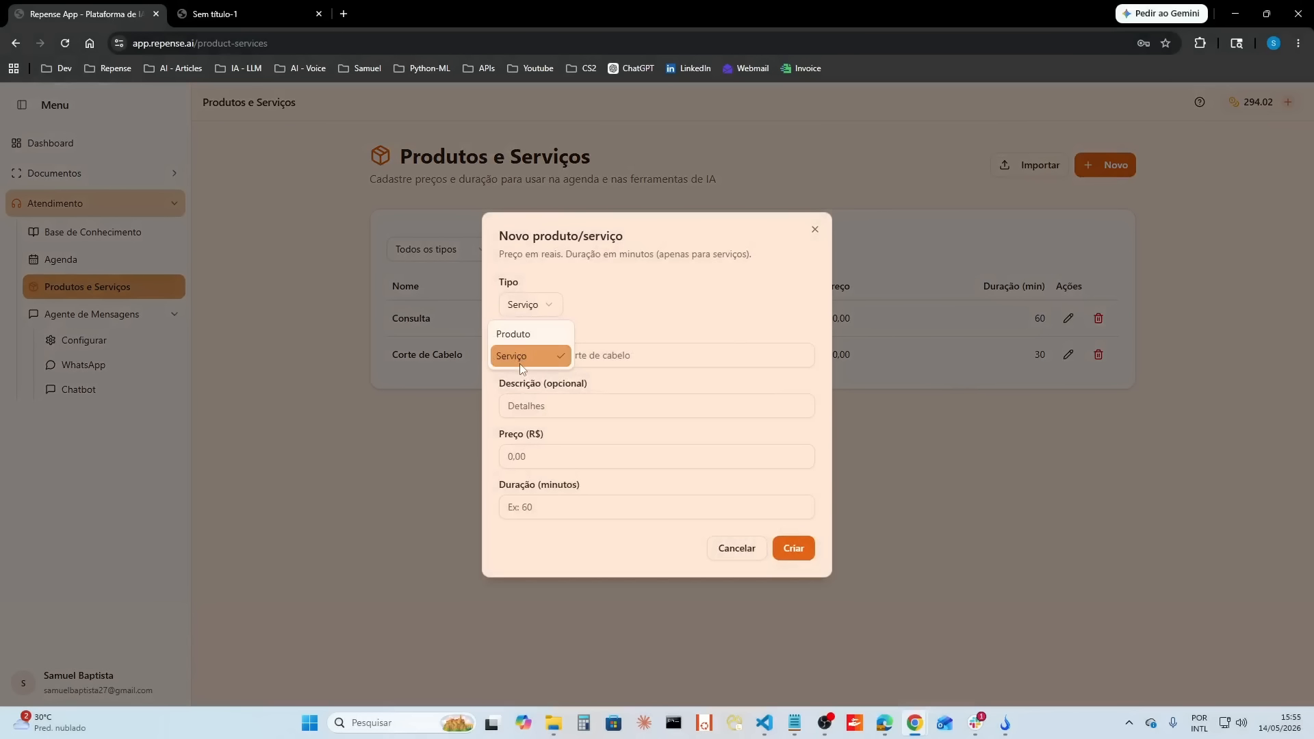
click(527, 336)
click(675, 384)
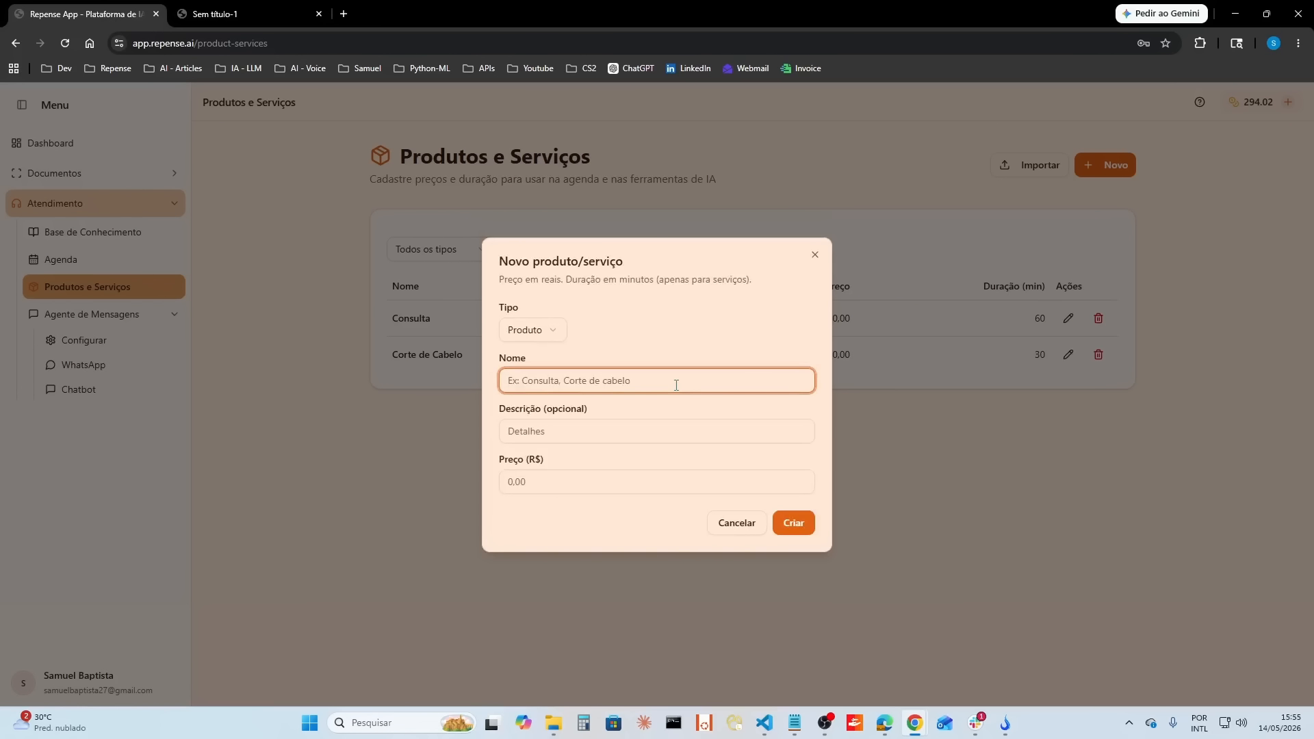
text(Maquina corte cabel)
click(606, 479)
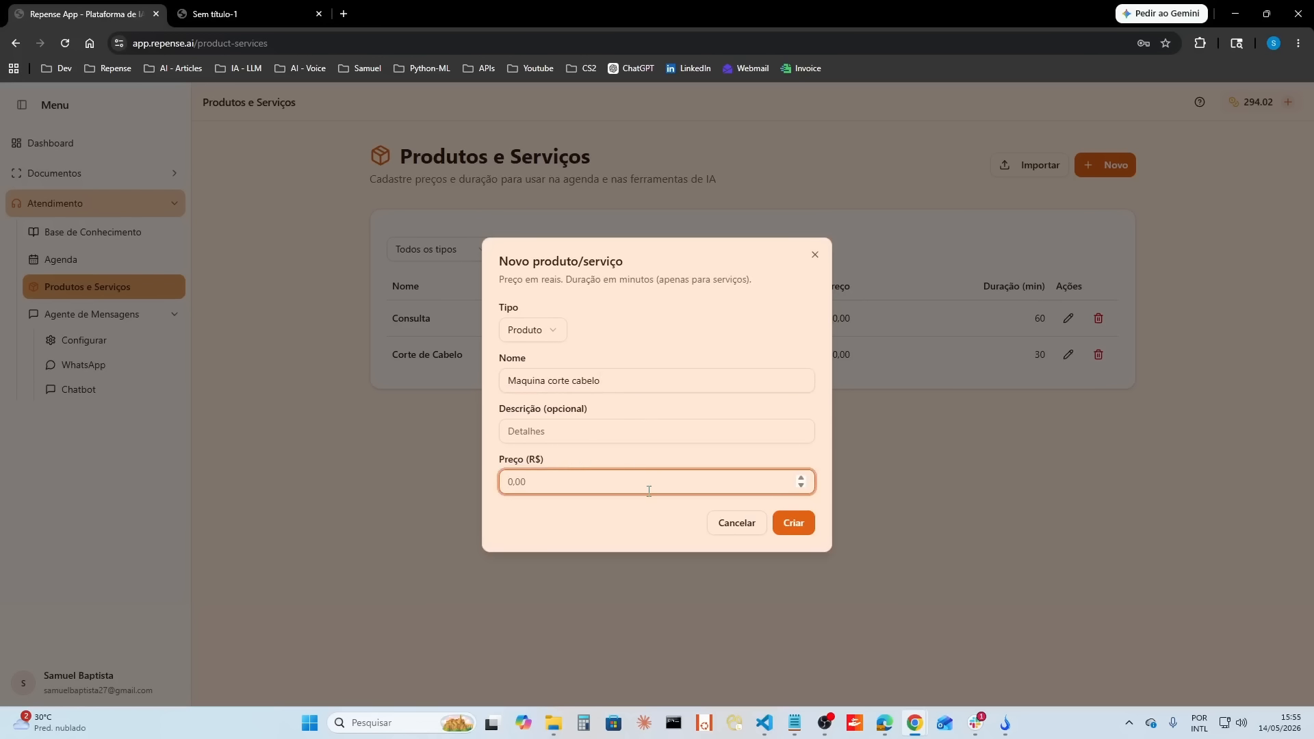
text(1000)
click(794, 523)
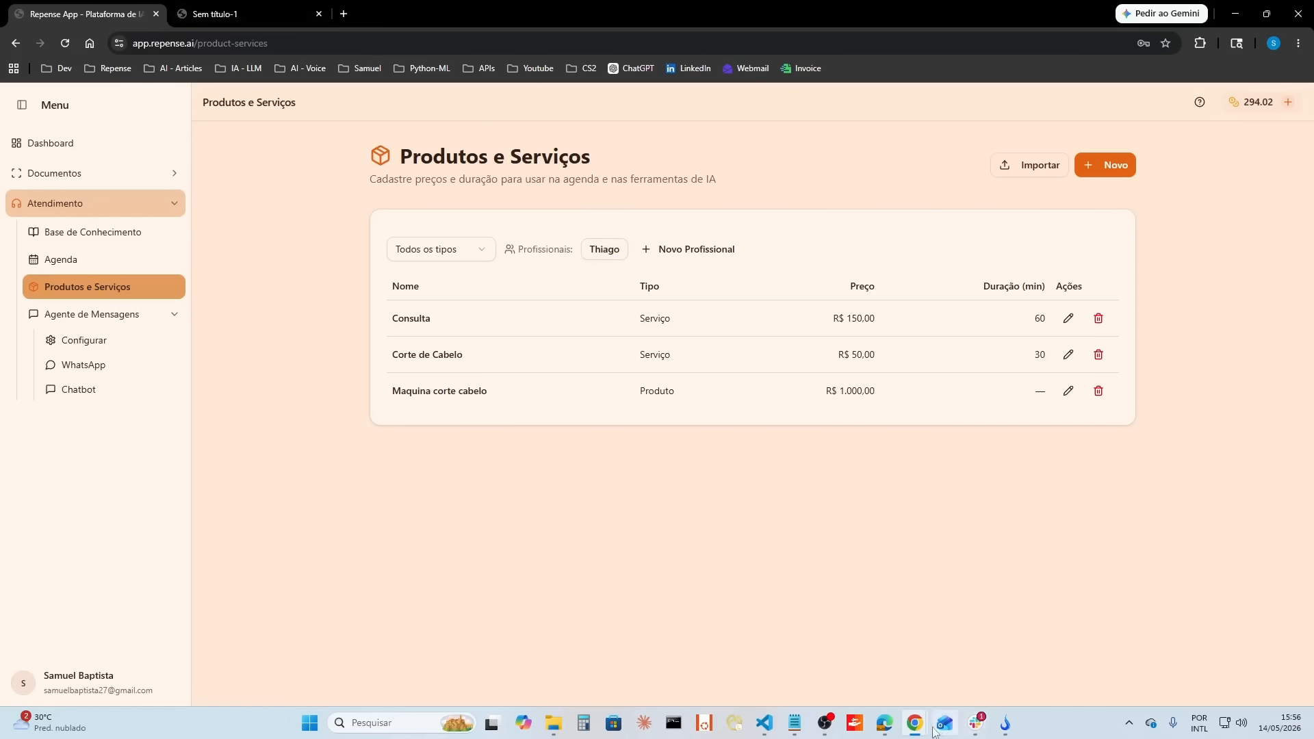
click(554, 724)
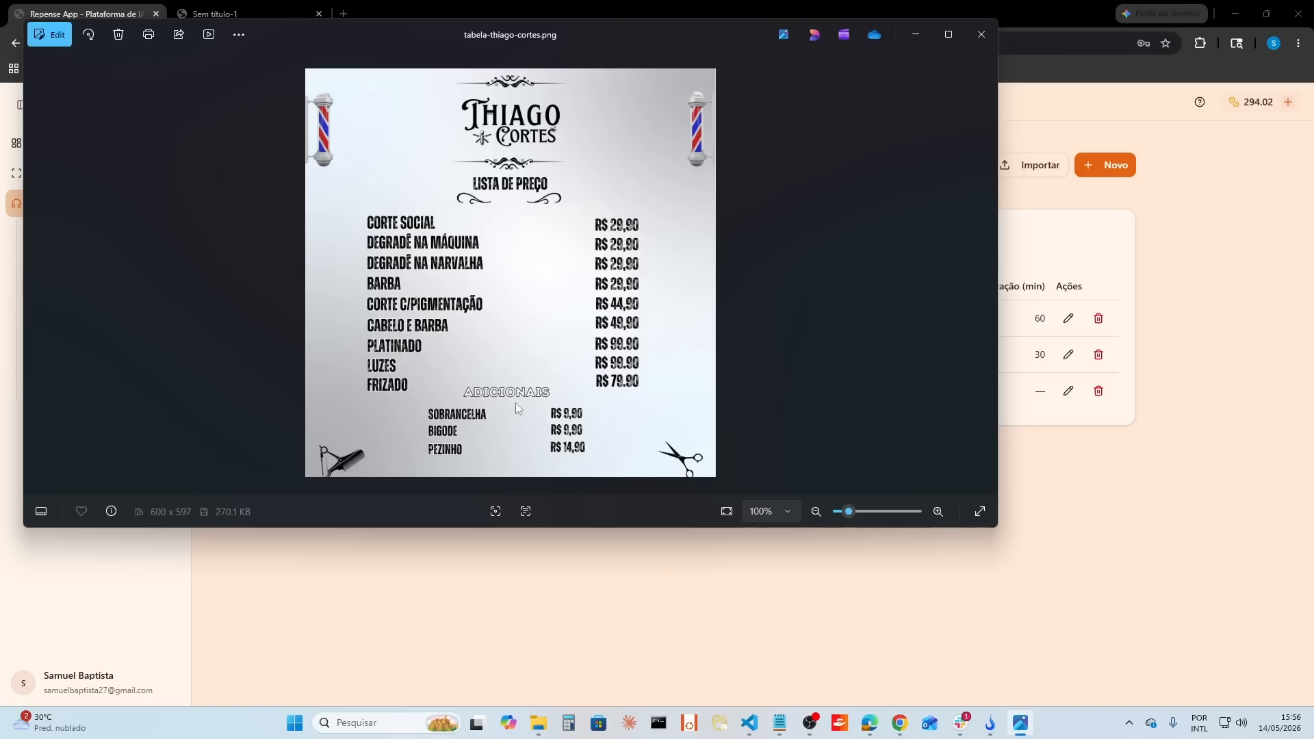
click(976, 41)
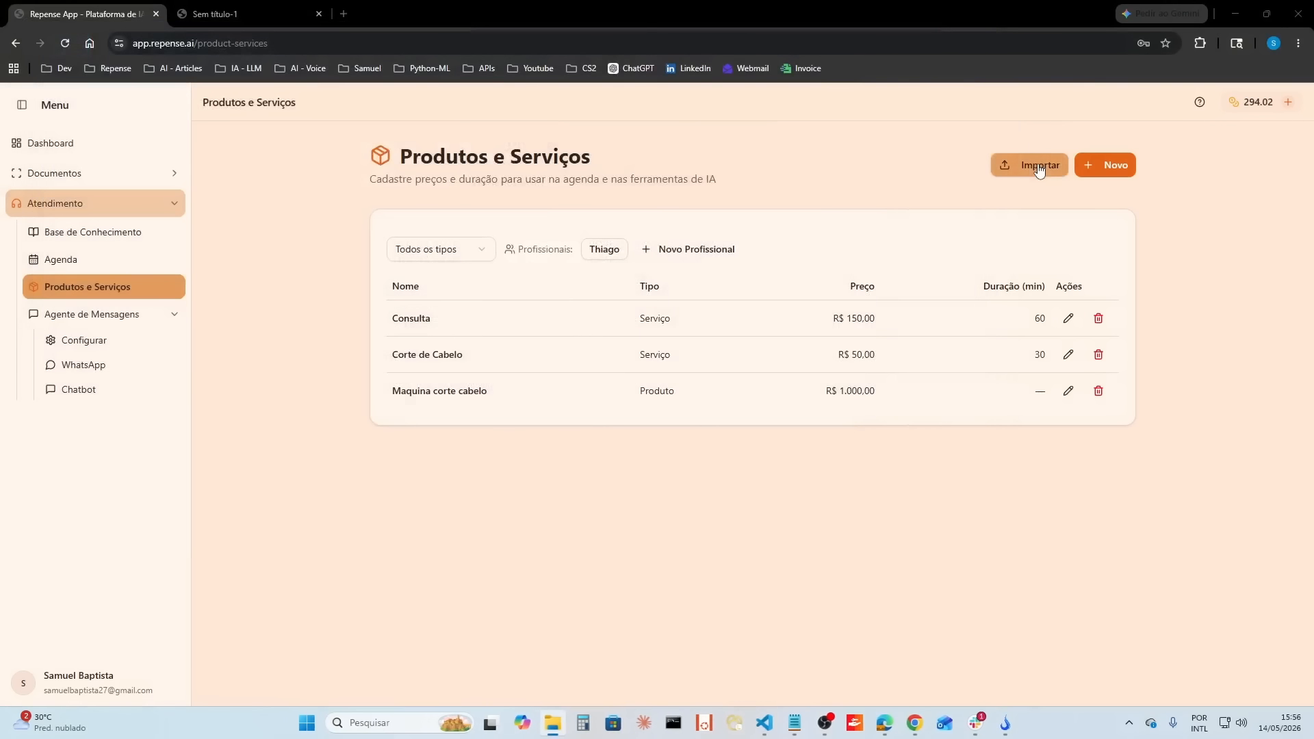
click(1038, 165)
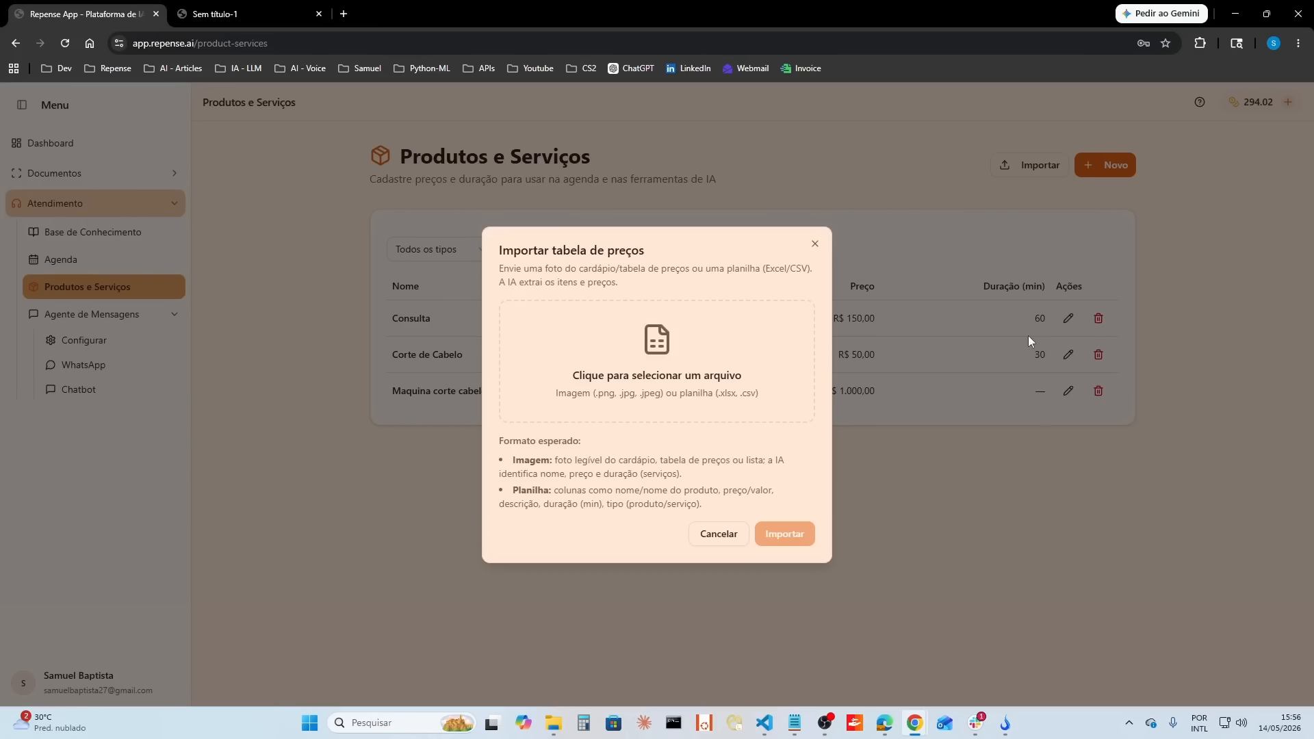
click(689, 361)
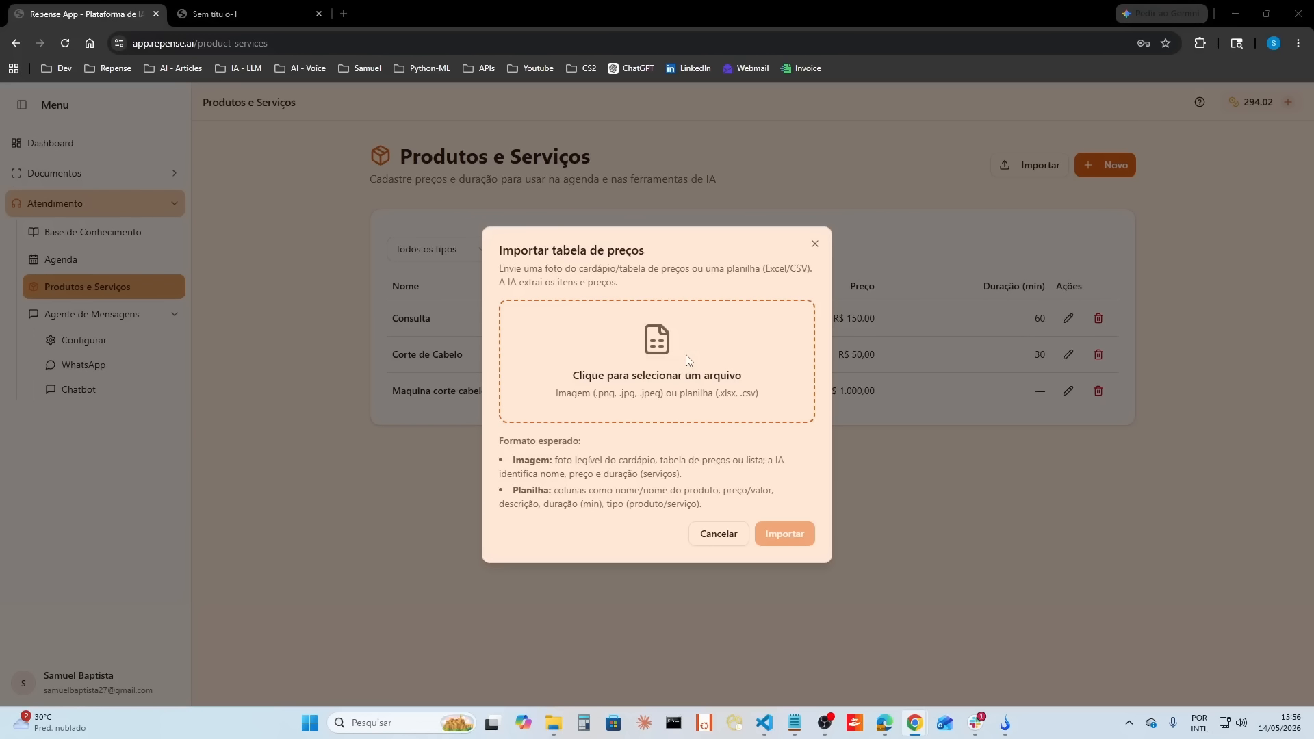
click(214, 135)
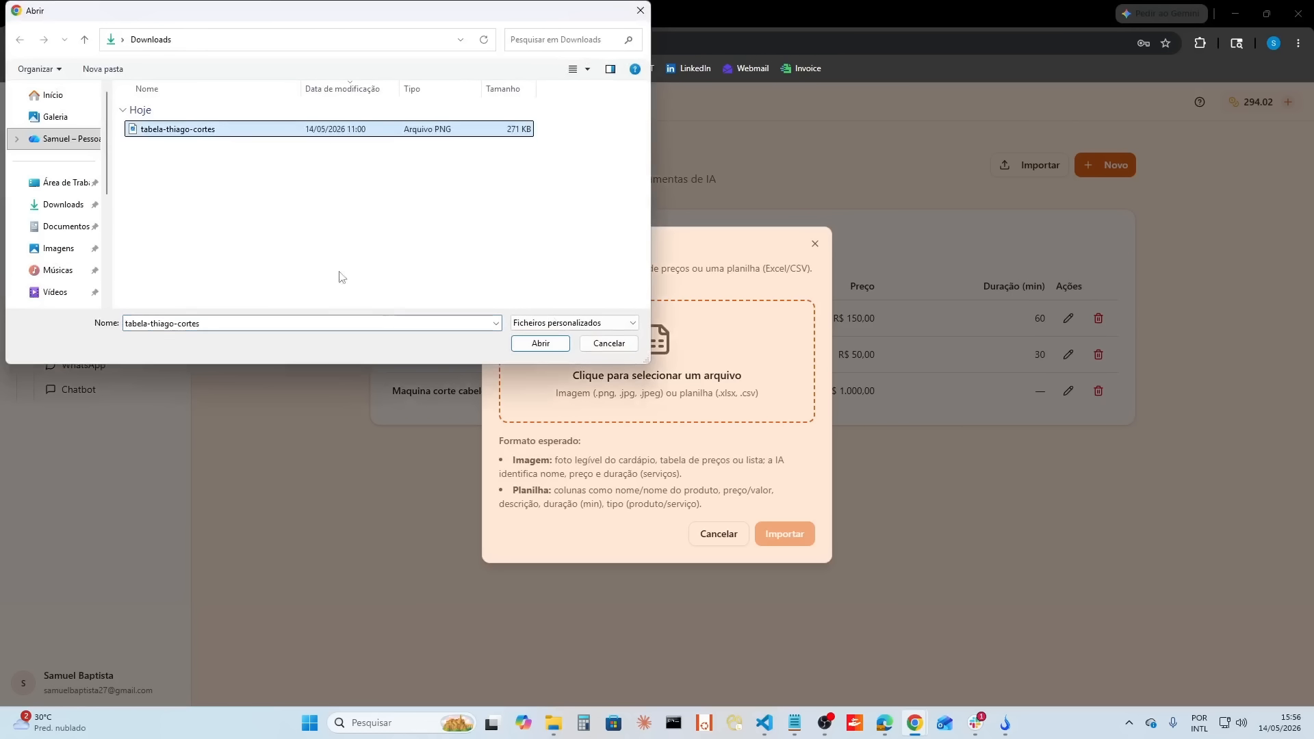
click(540, 343)
click(791, 538)
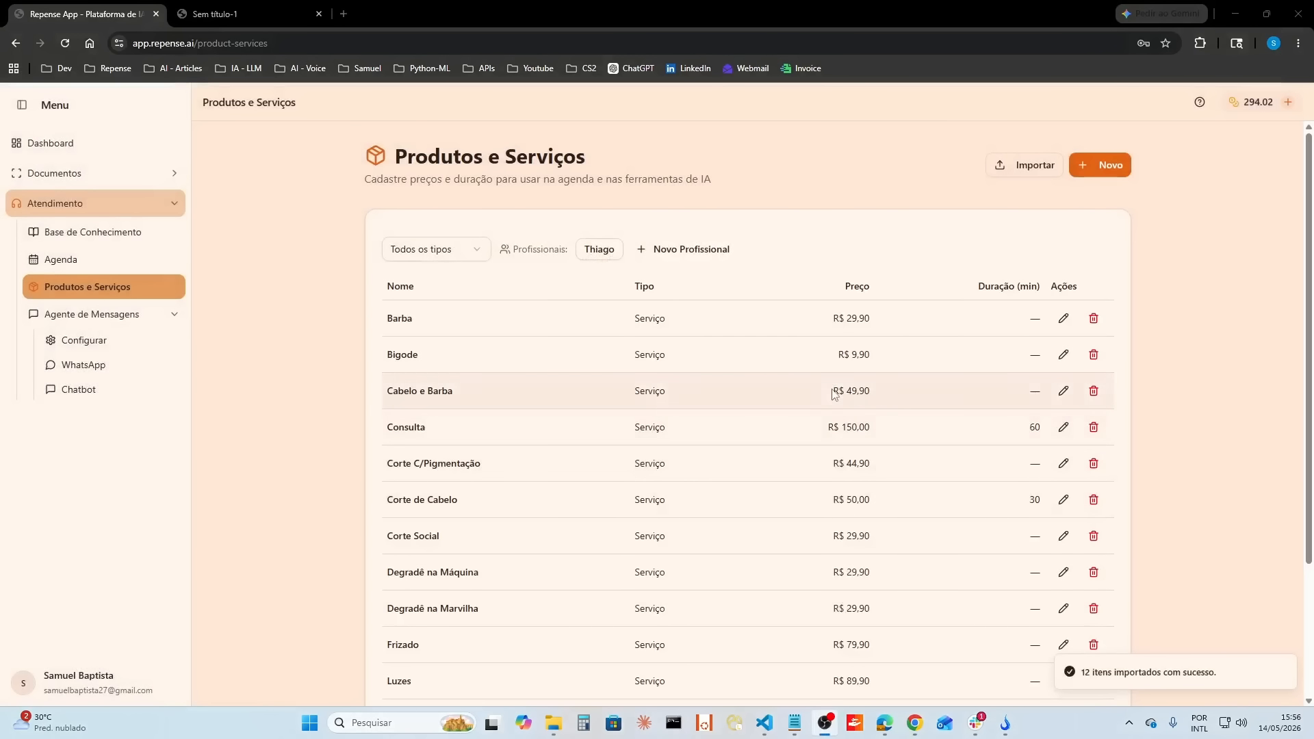
Step: Delete the product Maquina corte cabelo from the list
scroll(742, 363, down, 3)
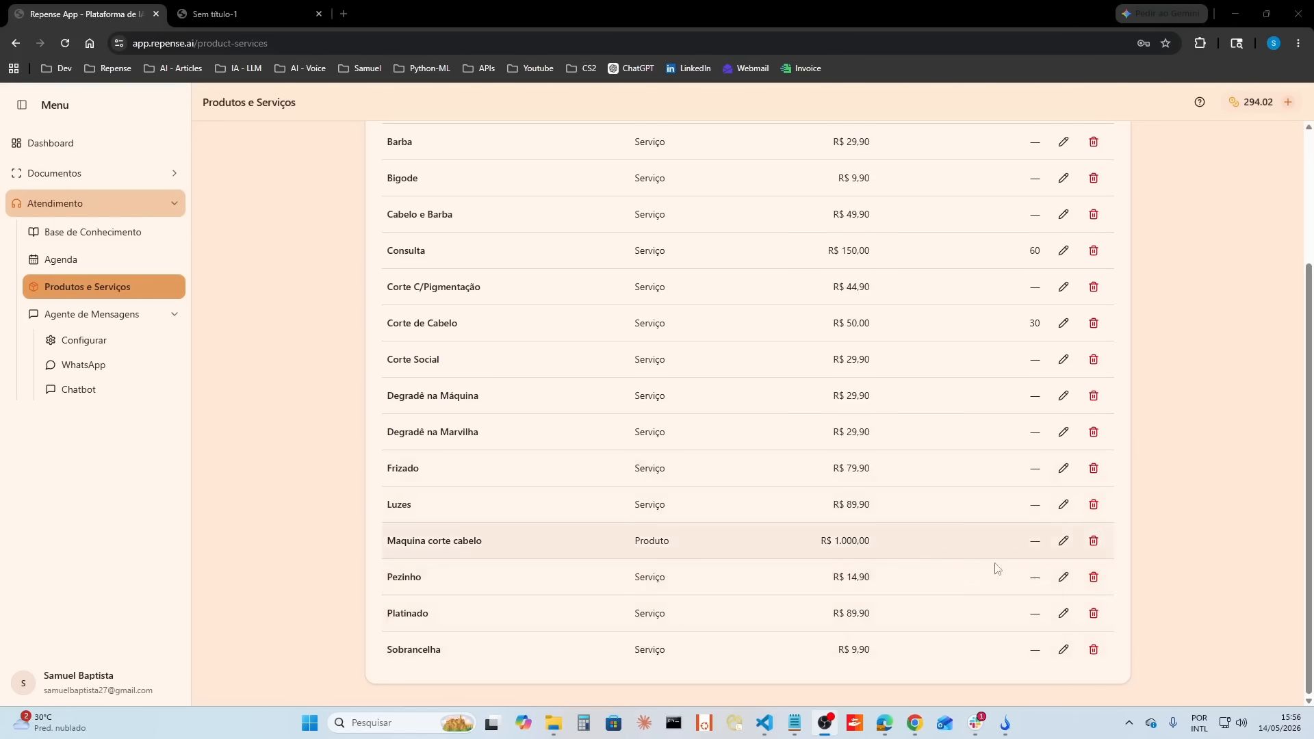
click(1094, 541)
click(712, 130)
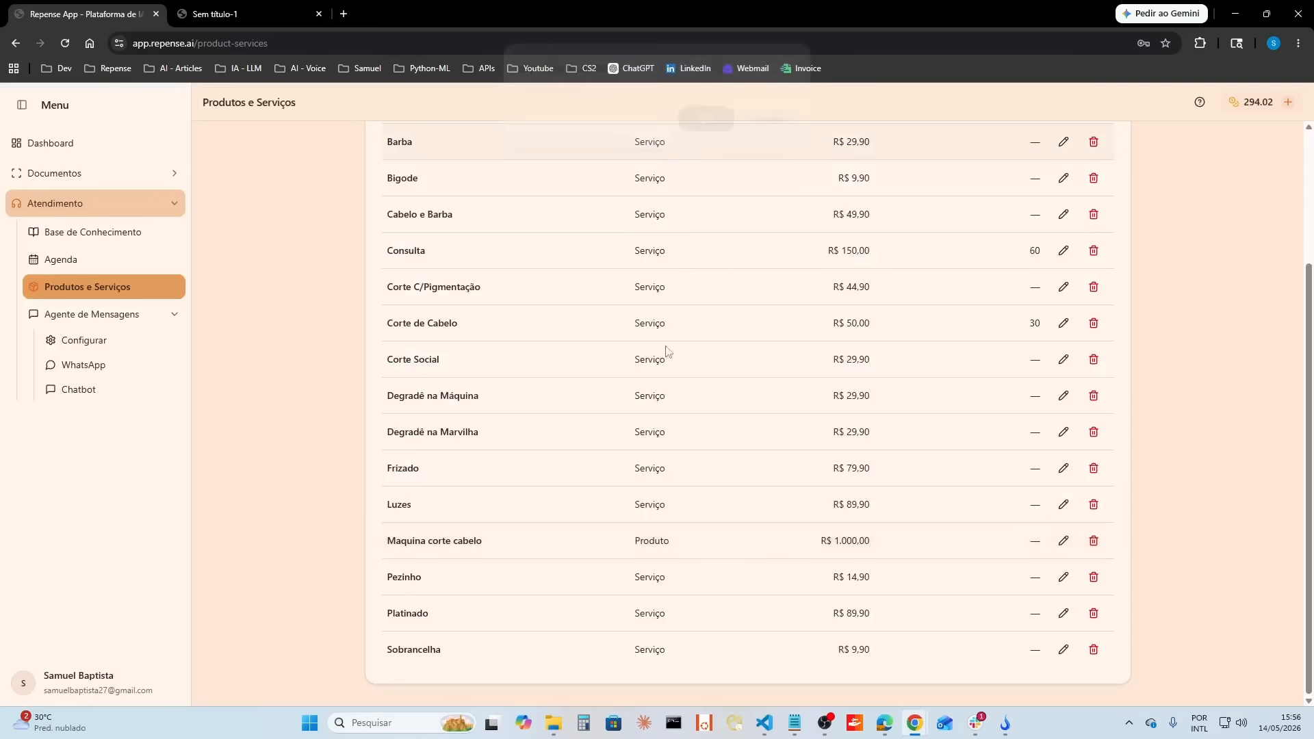
scroll(745, 405, down, 3)
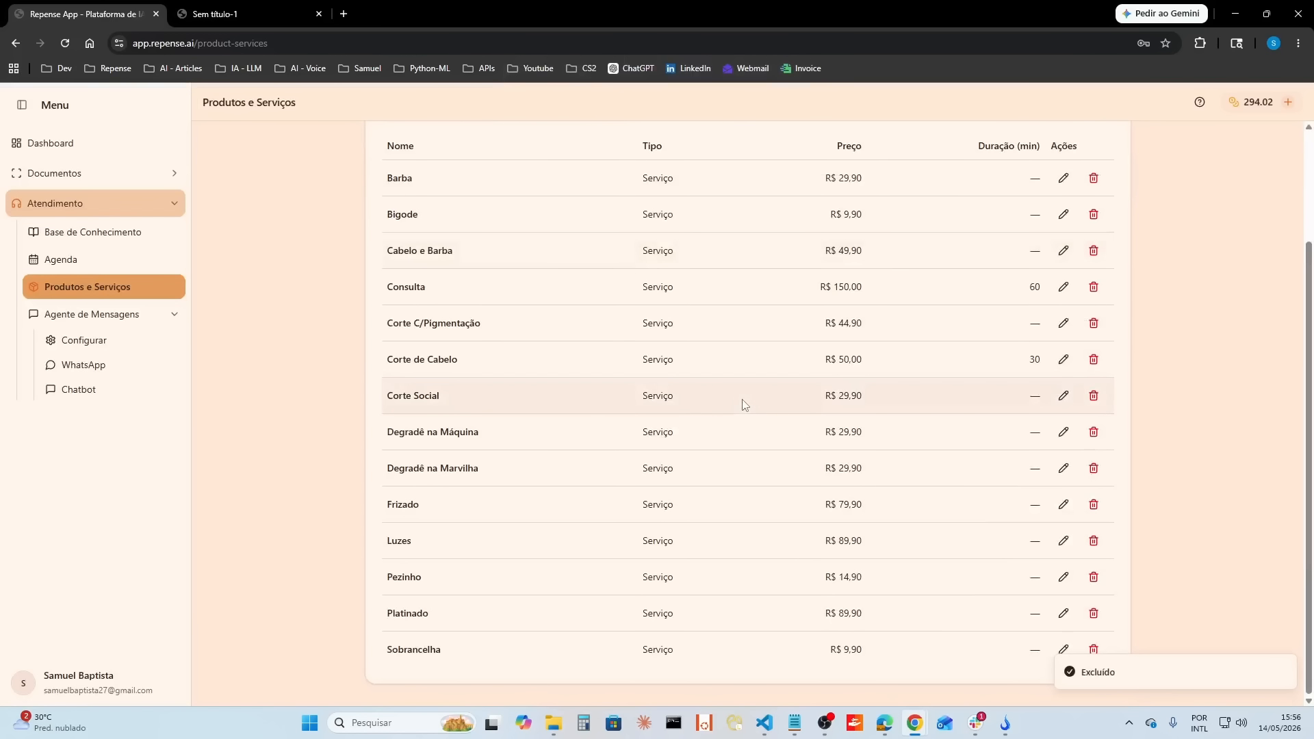
Step: Delete the service Cabelo e Barba from the imported items
scroll(1006, 610, up, 3)
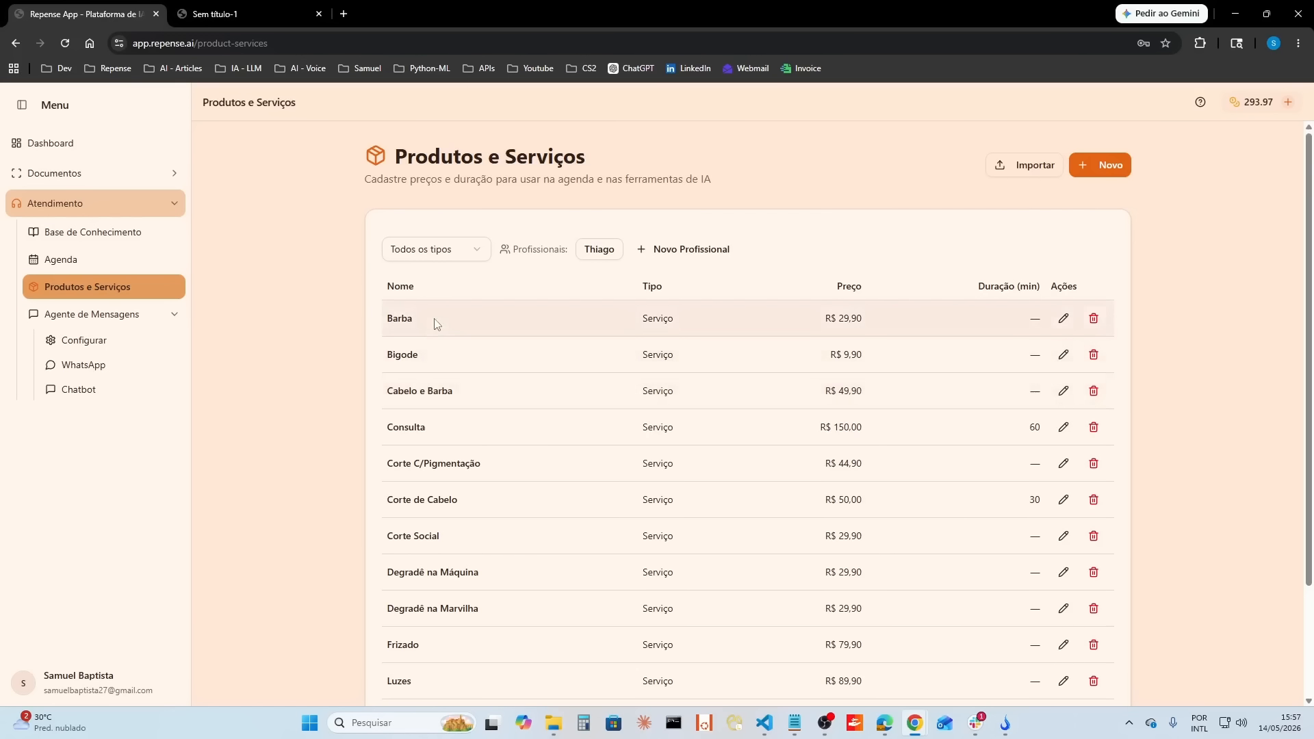
click(1093, 391)
click(705, 130)
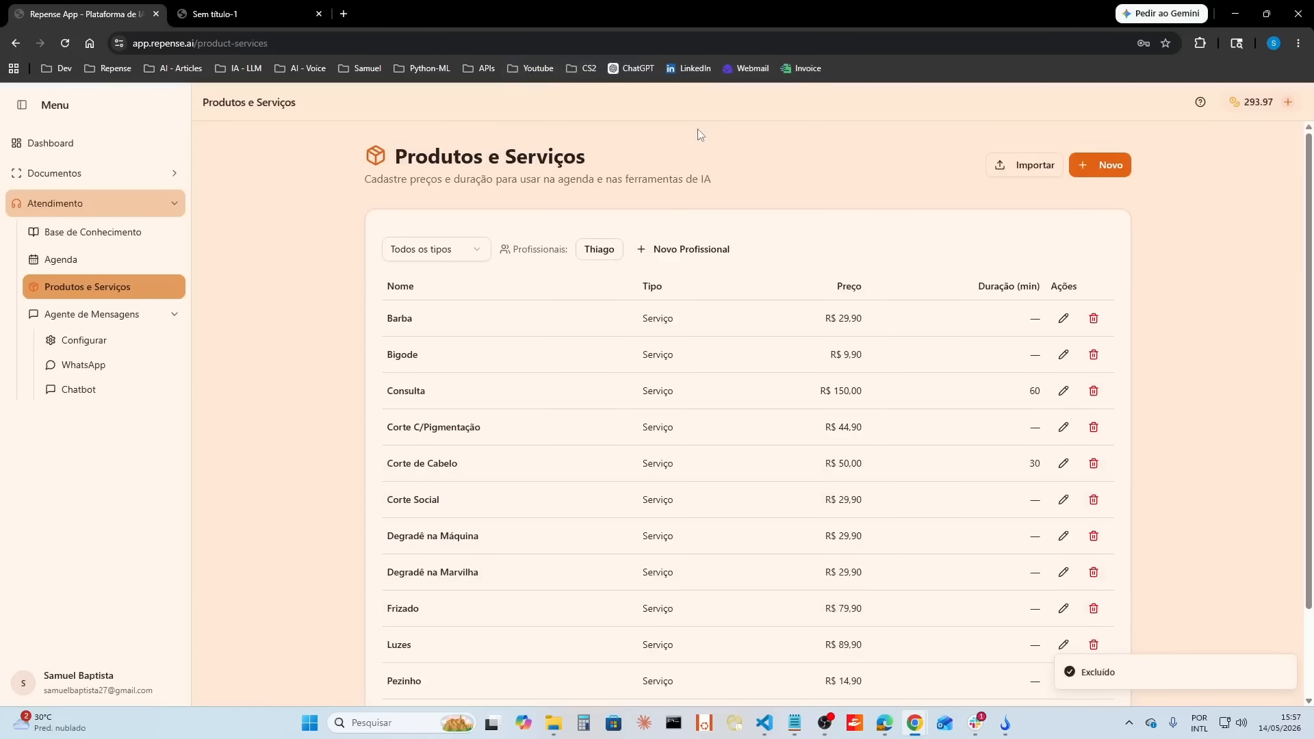
scroll(625, 449, down, 2)
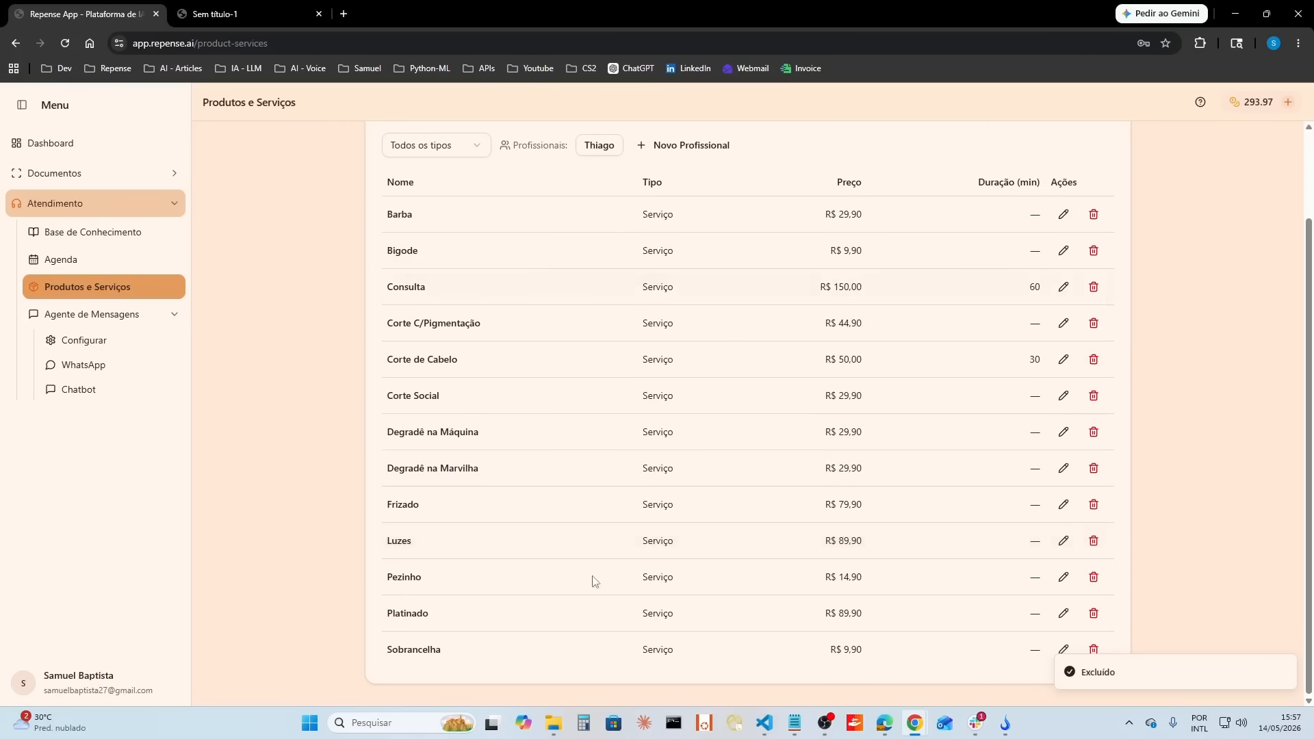
Step: Set the duration of the Barba service to 30 minutes and save it
scroll(552, 373, up, 1)
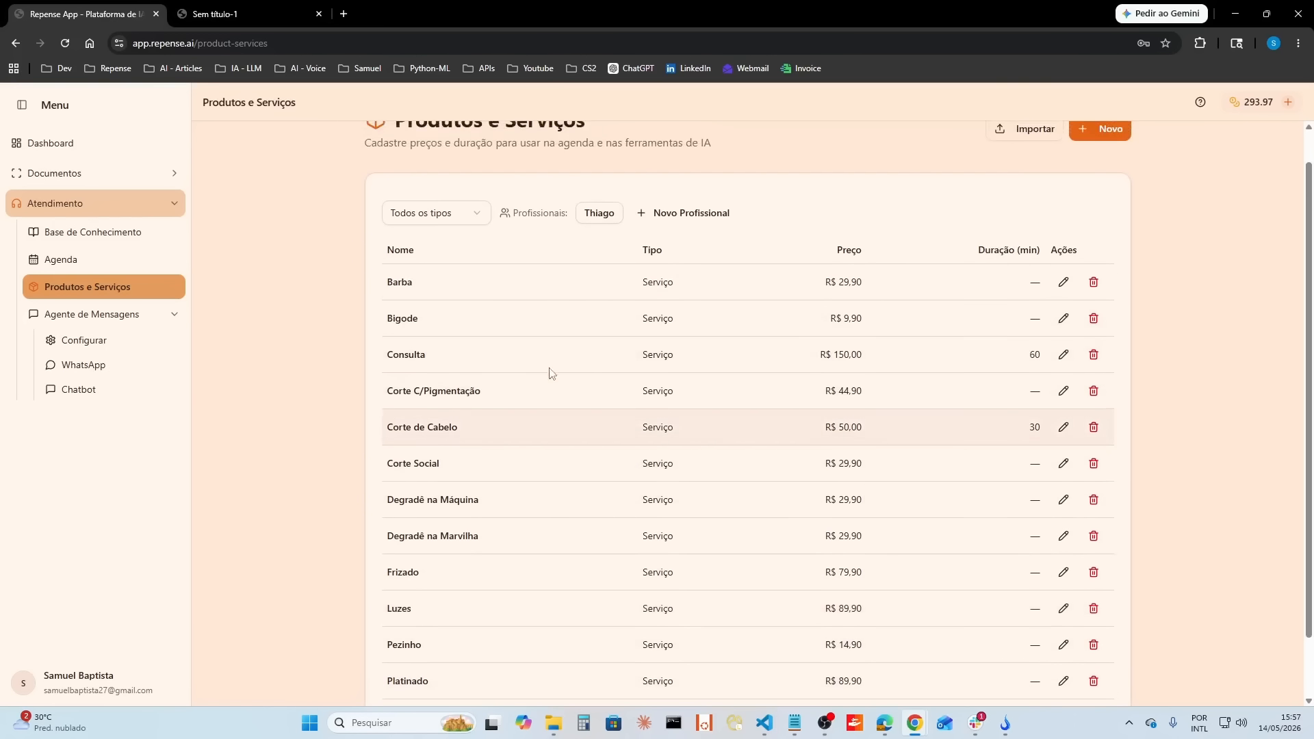
click(1064, 283)
click(621, 508)
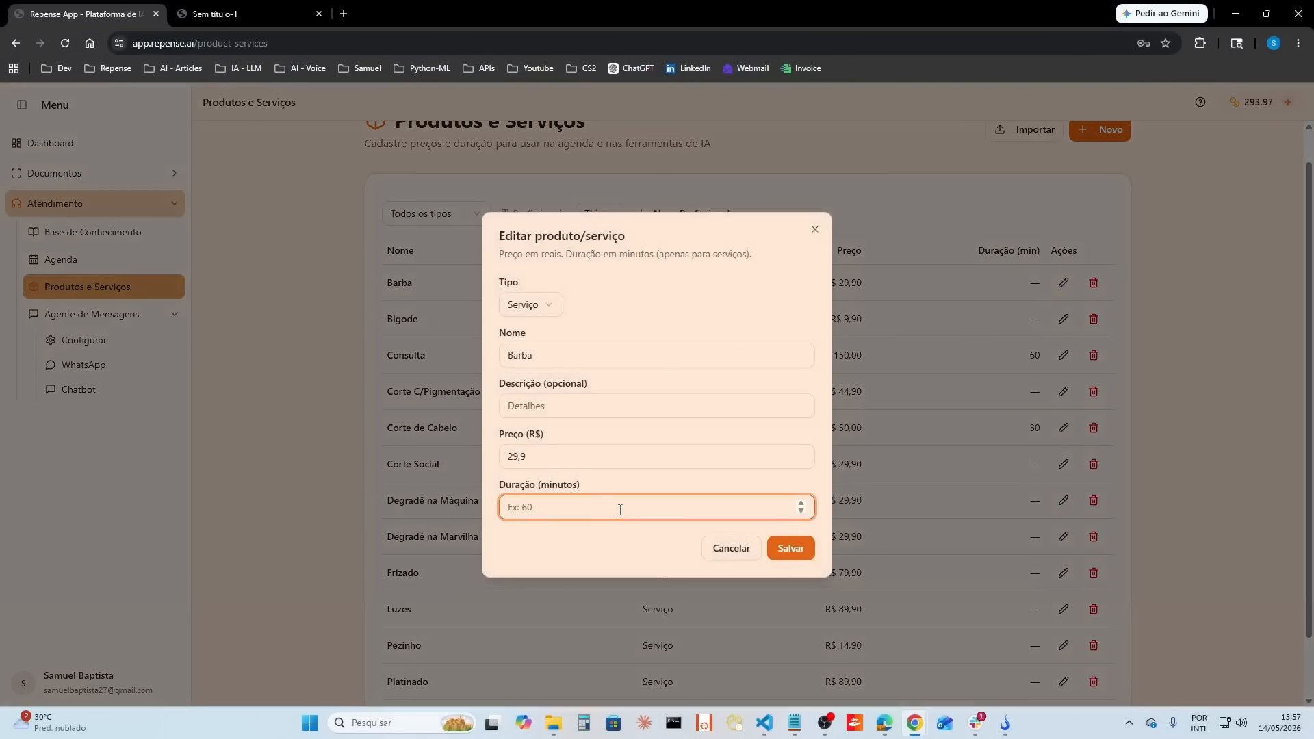
text(30)
click(789, 549)
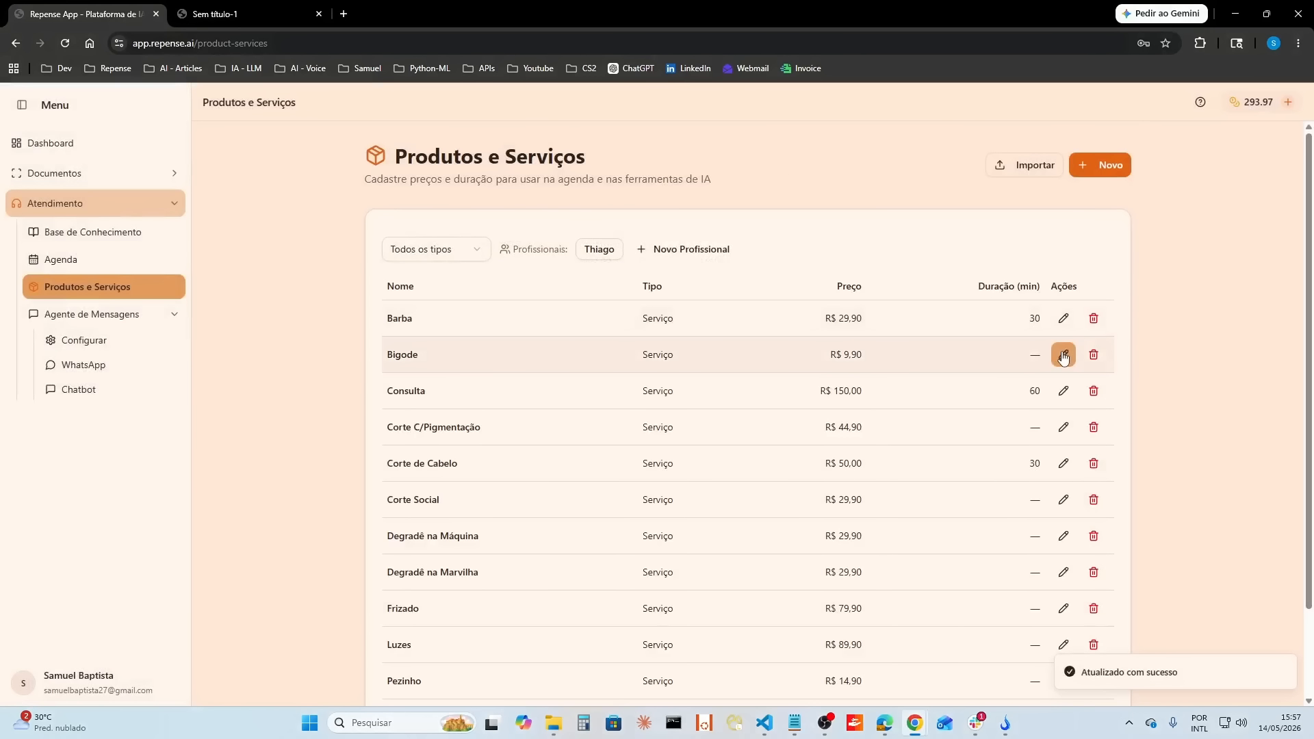
Step: Set the duration of the Bigode service to 15 minutes and save it
click(1064, 355)
click(650, 508)
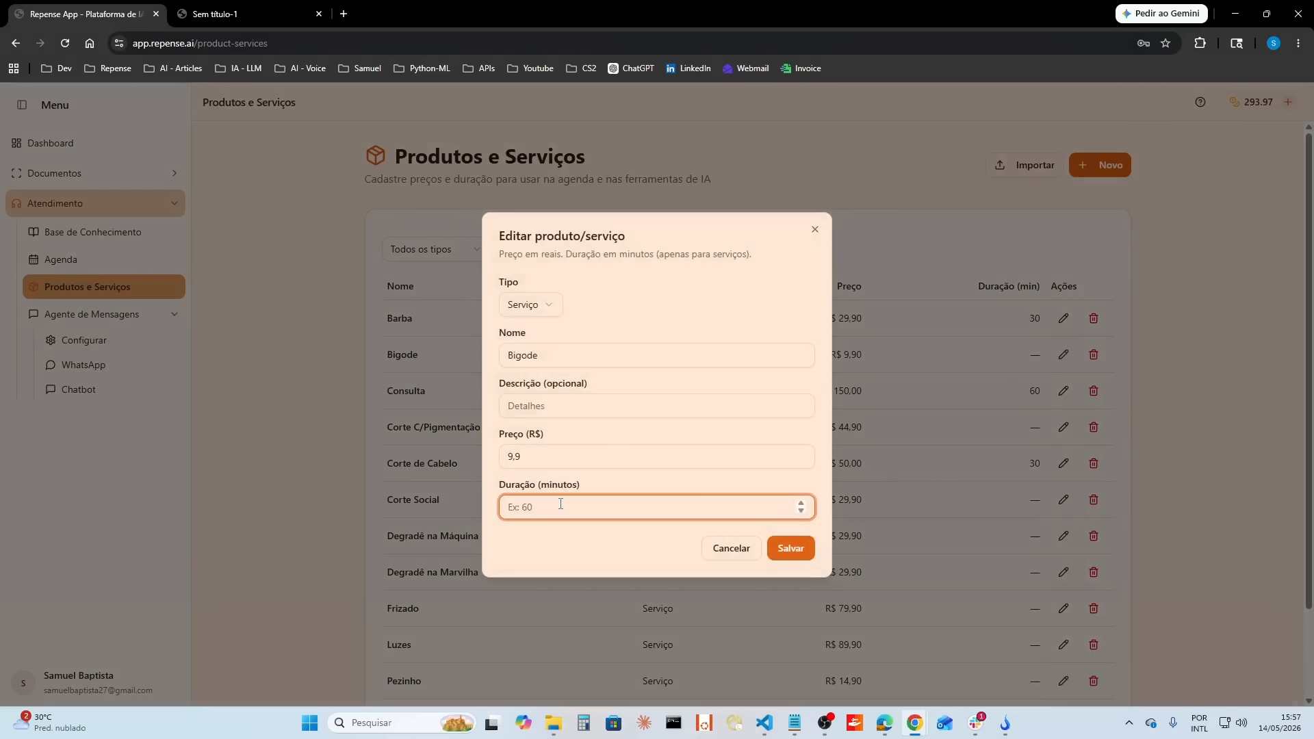
text(15)
click(788, 549)
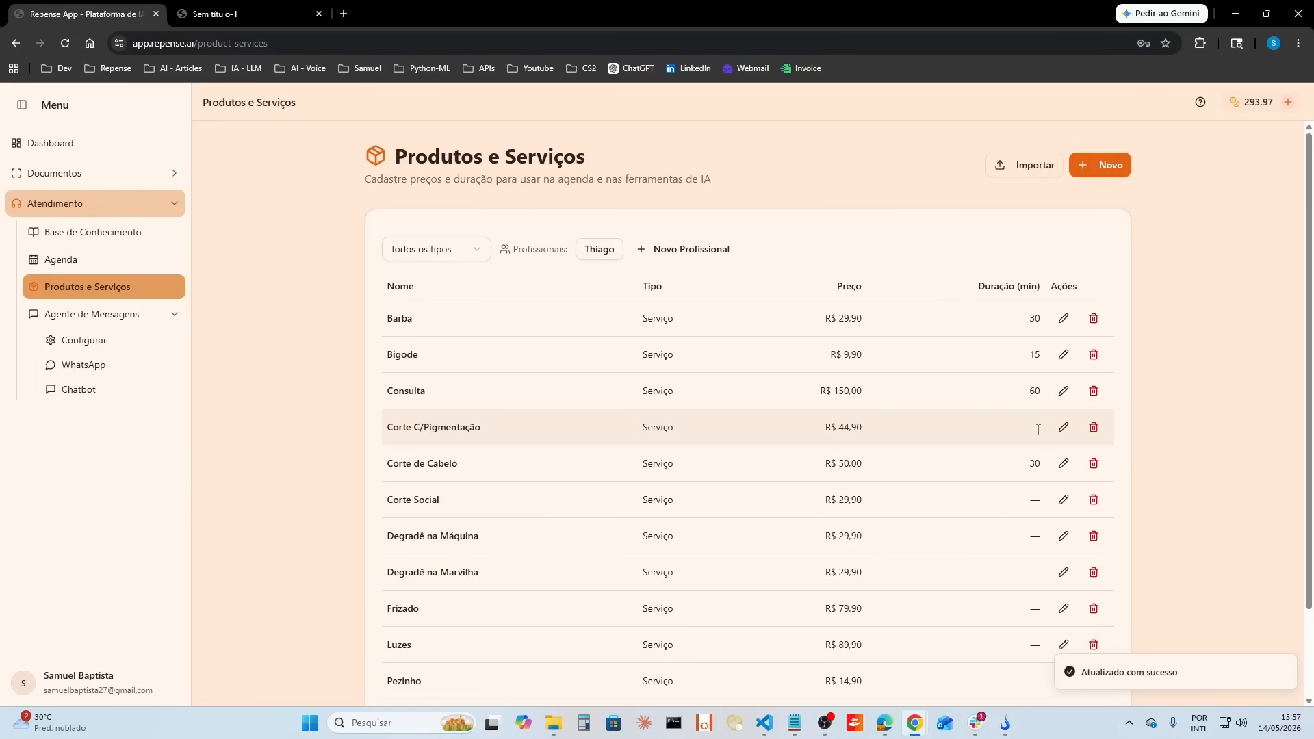
Step: Delete the services Corte C/Pigmentação and Corte Social
click(1094, 427)
key(Return)
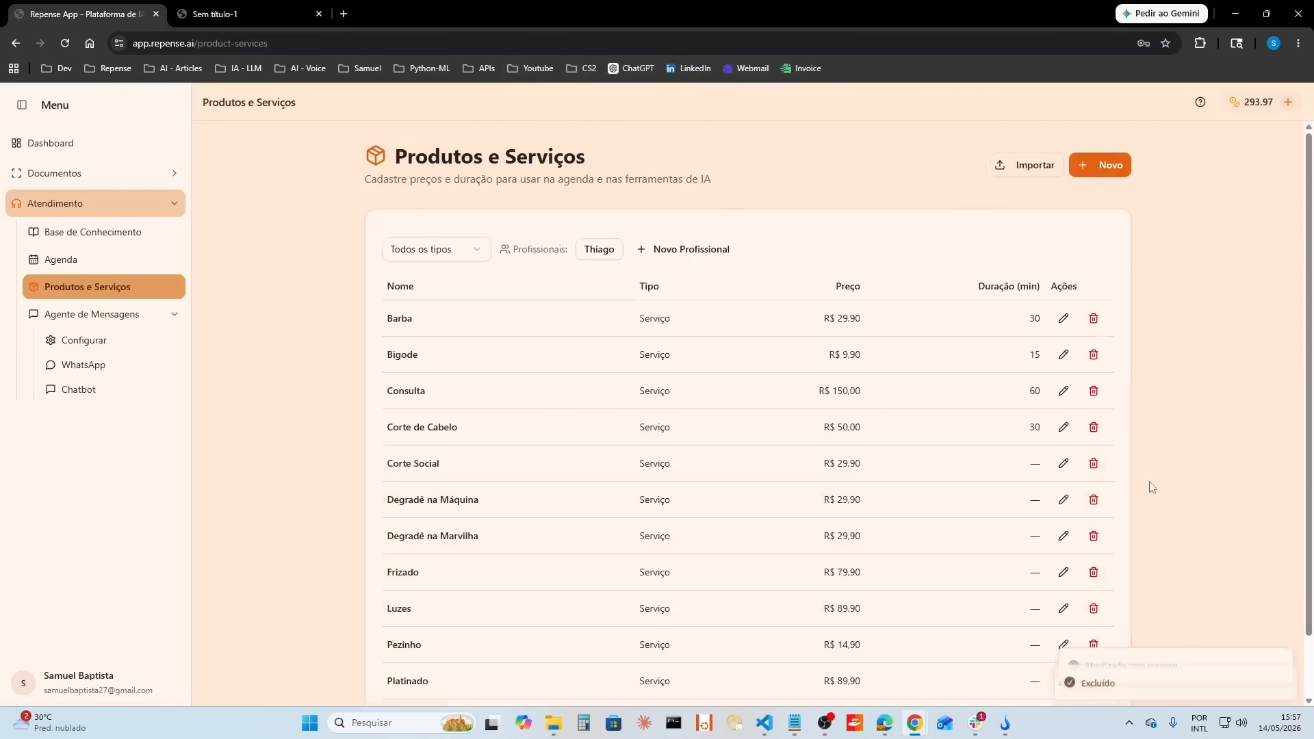
click(1094, 463)
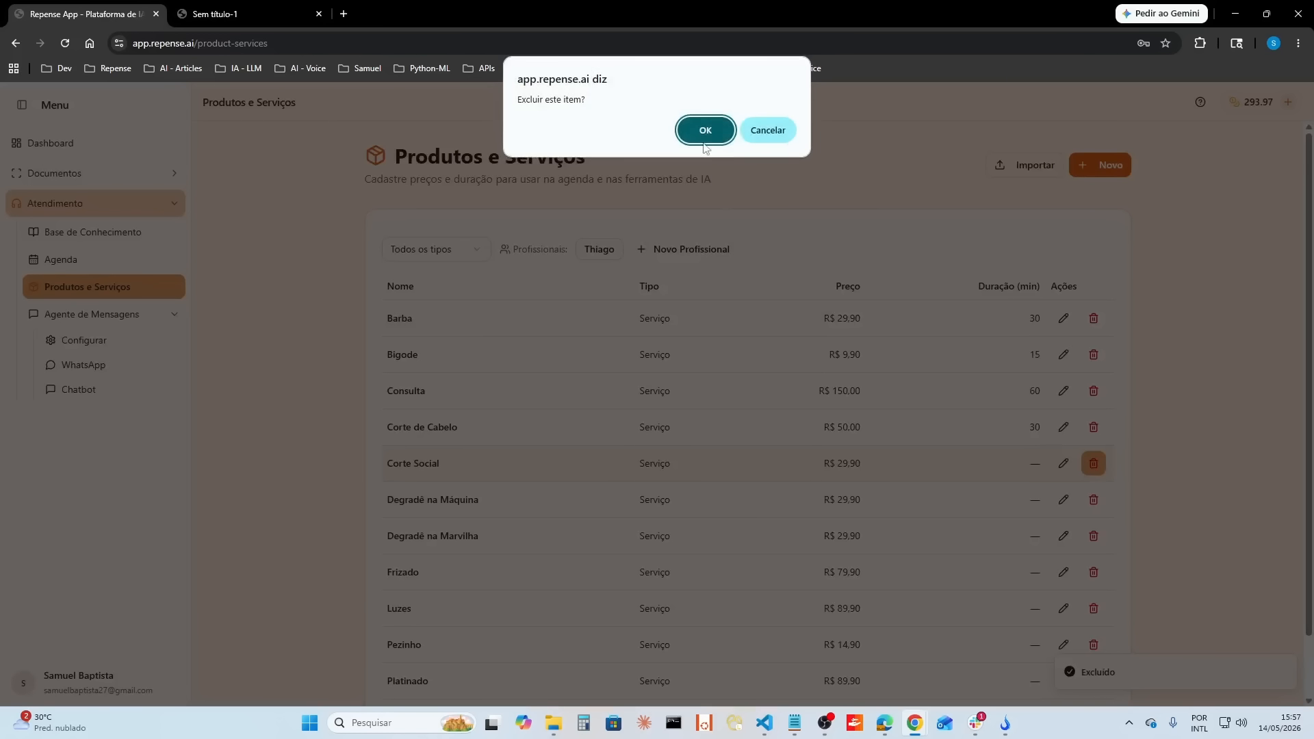
key(Return)
Step: Set the duration of the Degradê na Máquina service to 20 minutes
click(1064, 464)
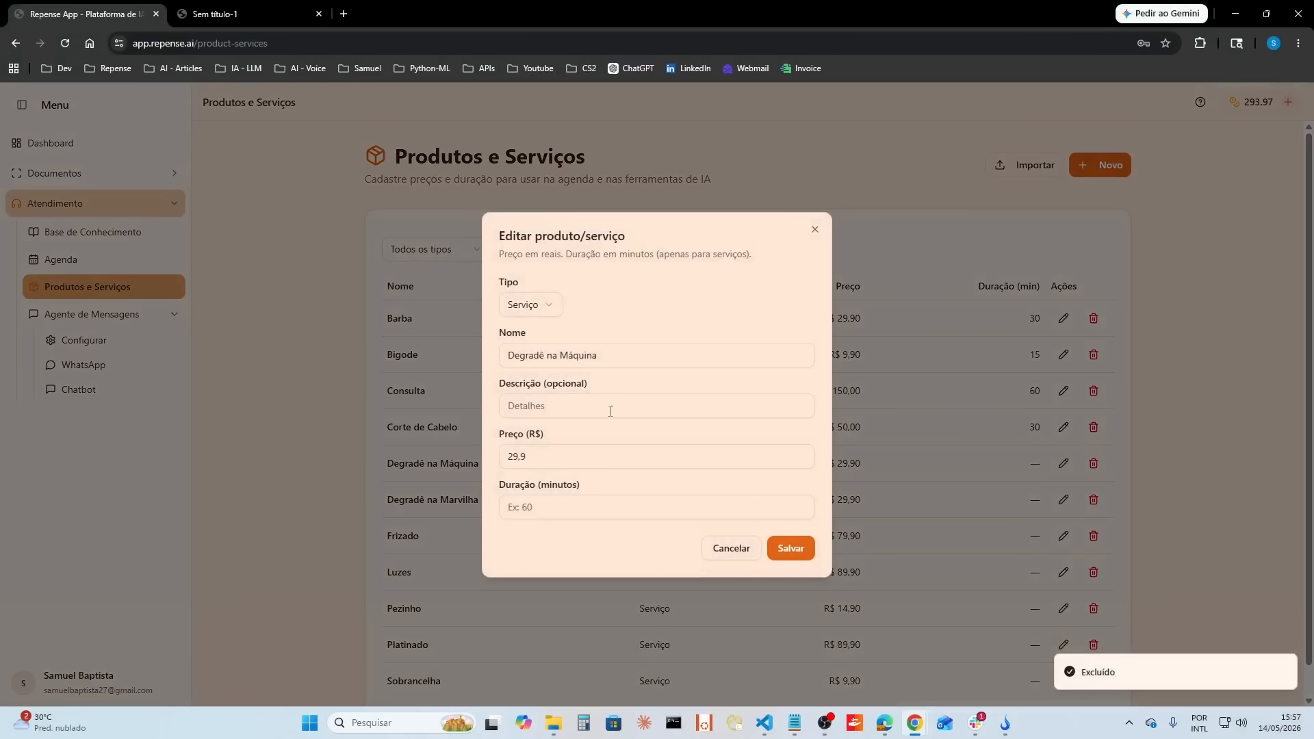
click(549, 508)
text(2)
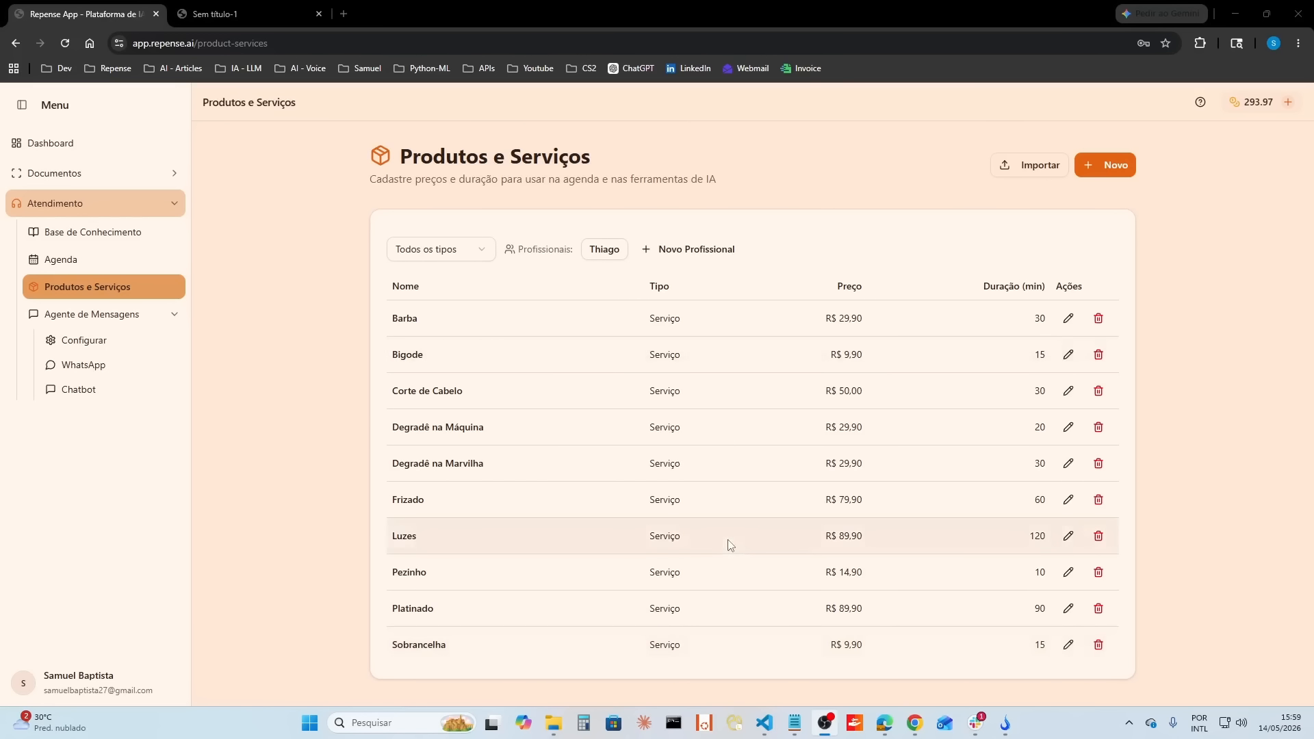
Step: Create a second professional, entering the professional's name and choosing a green colour
click(708, 253)
text(Serjão)
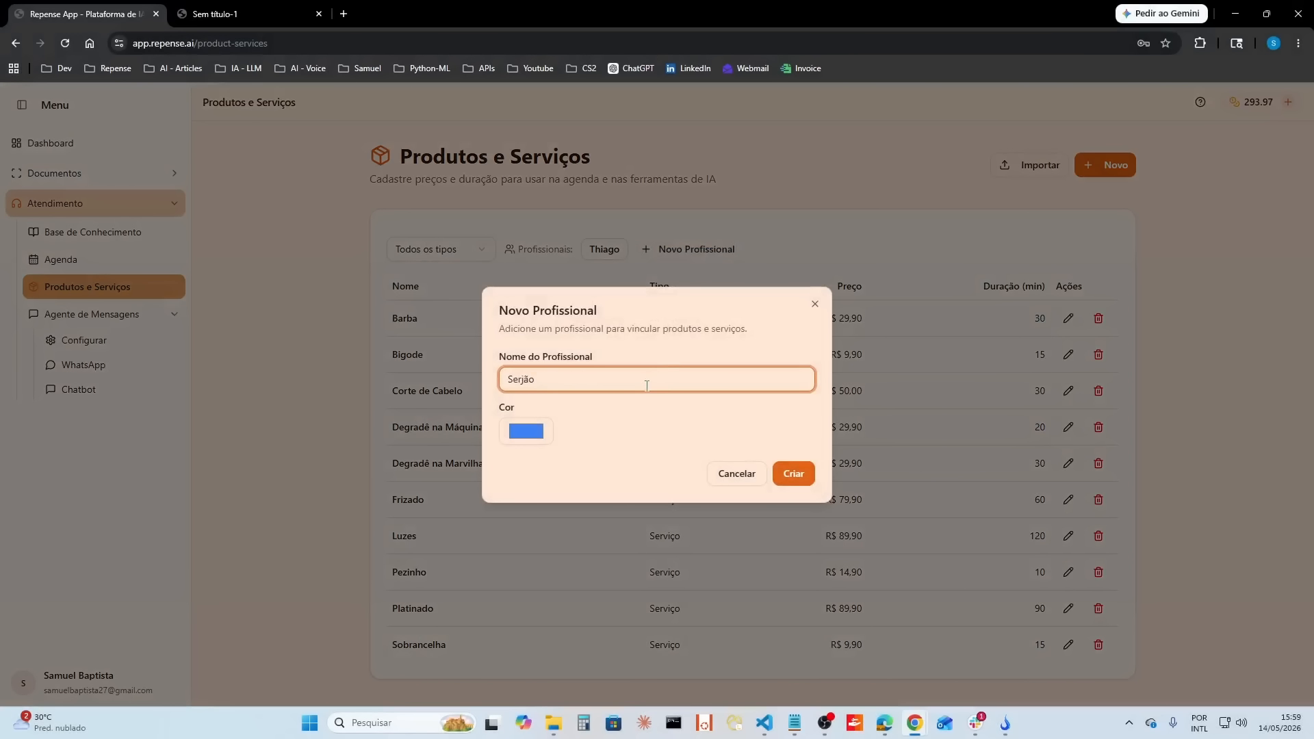
click(526, 431)
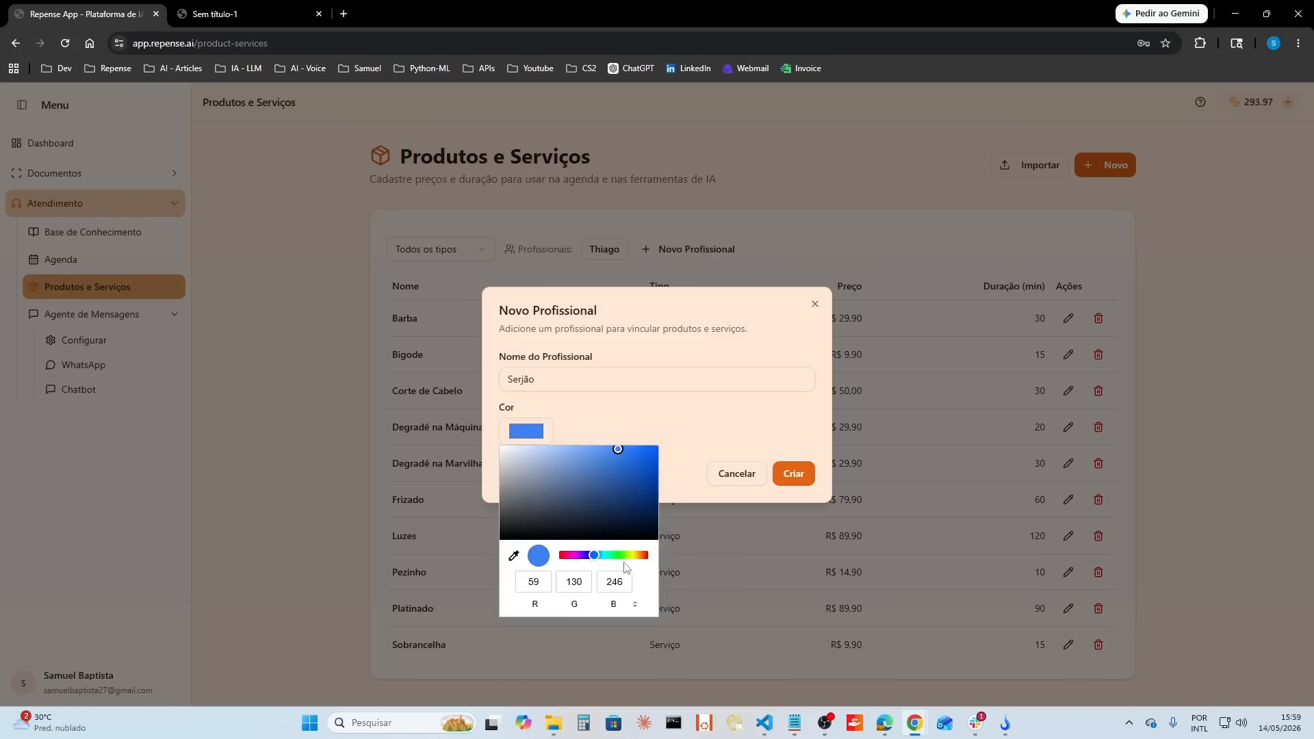
click(623, 563)
click(794, 474)
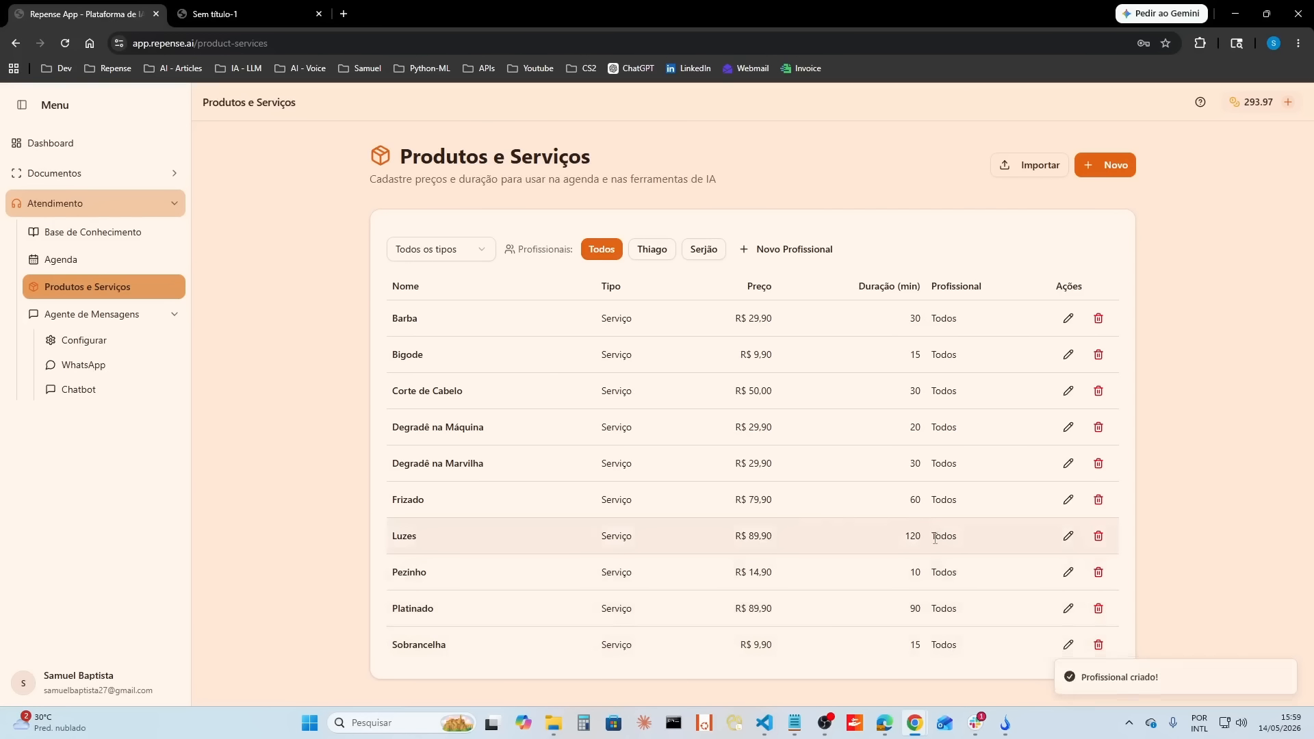
Step: Assign the Luzes service to the first listed professional and save it
double_click(914, 536)
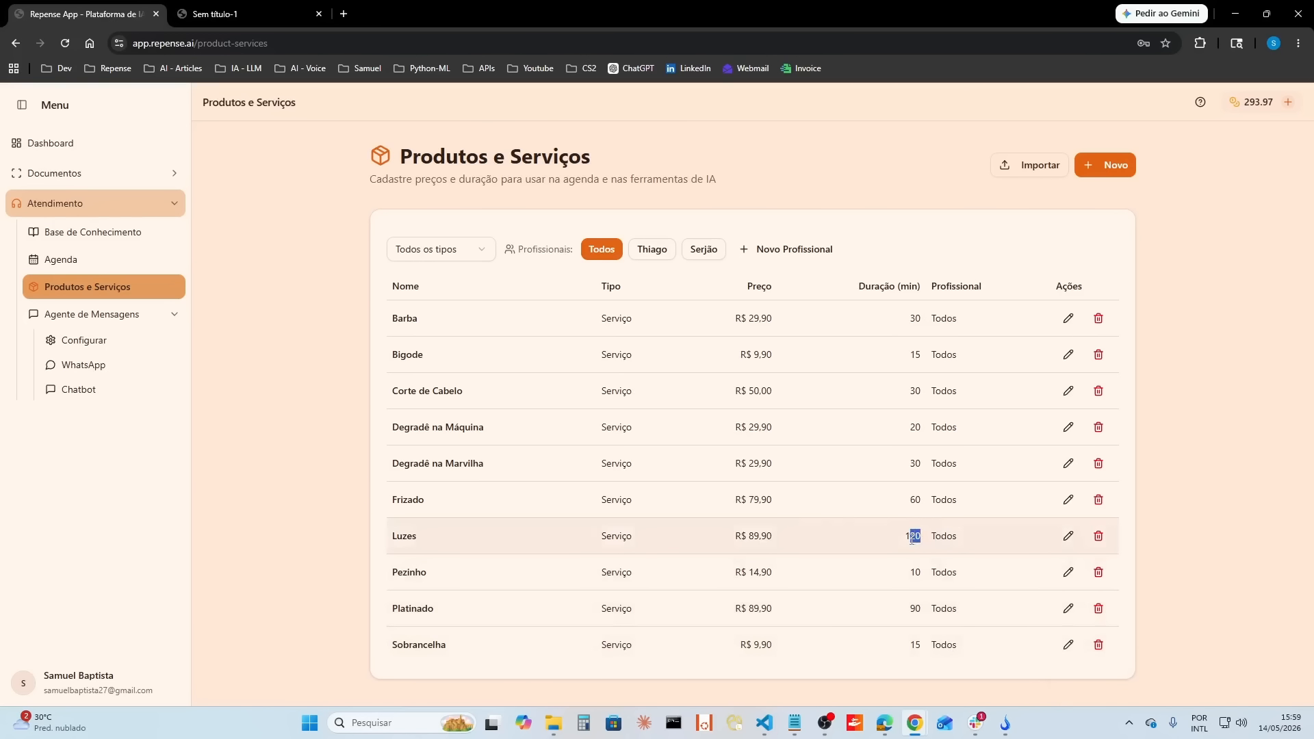
click(1068, 536)
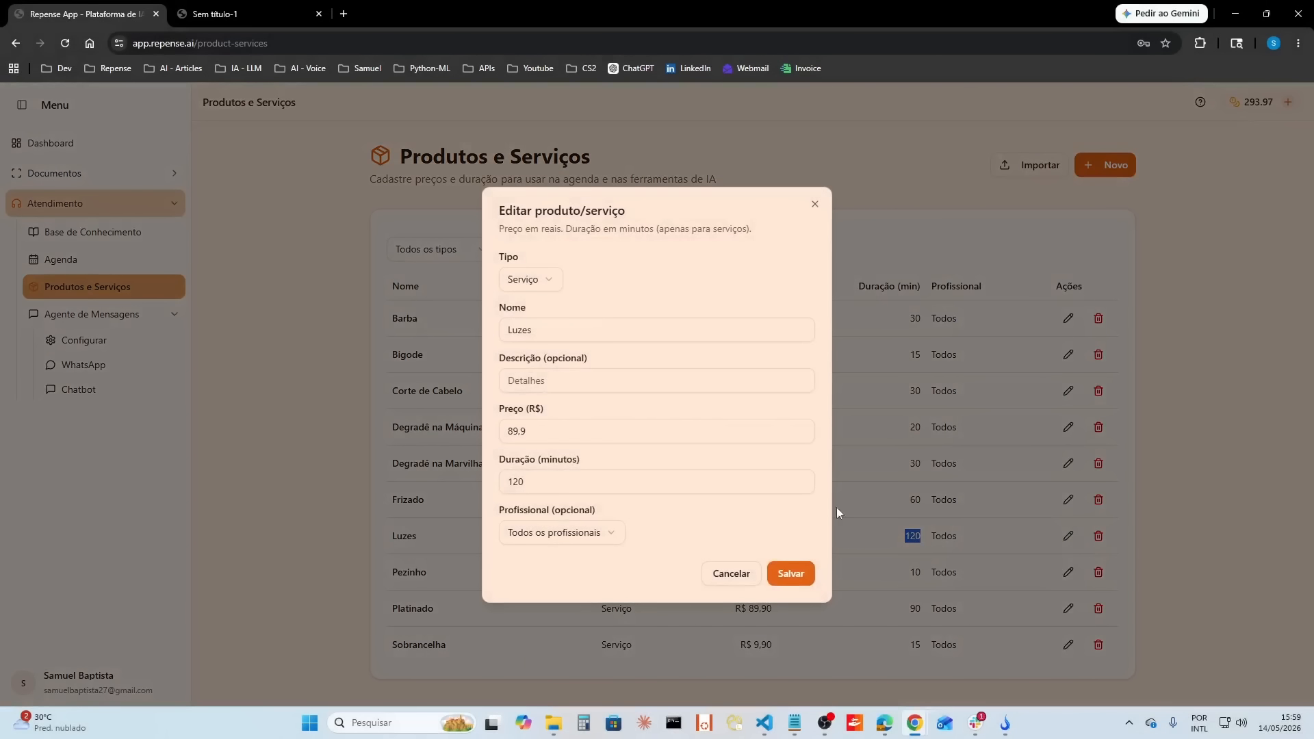
click(582, 538)
click(569, 589)
click(783, 584)
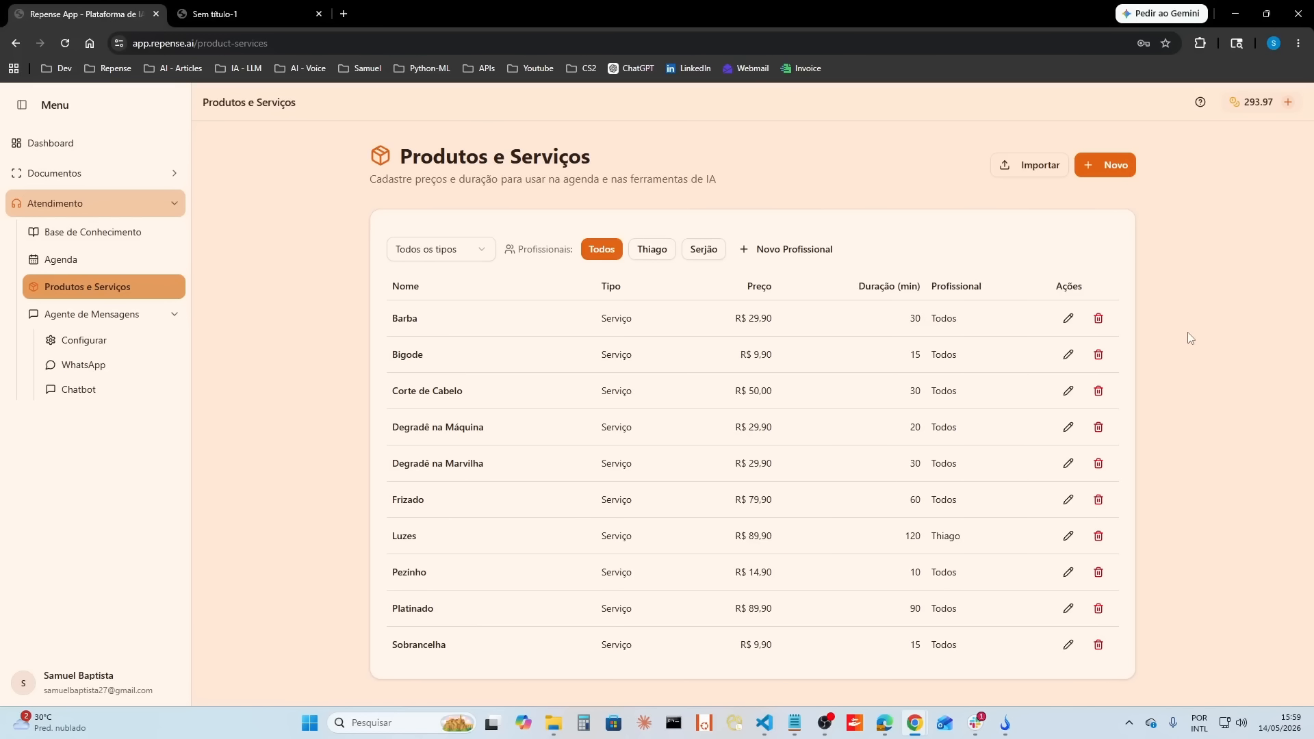
Step: Open the Agenda and view the second professional's weekly calendar
click(71, 263)
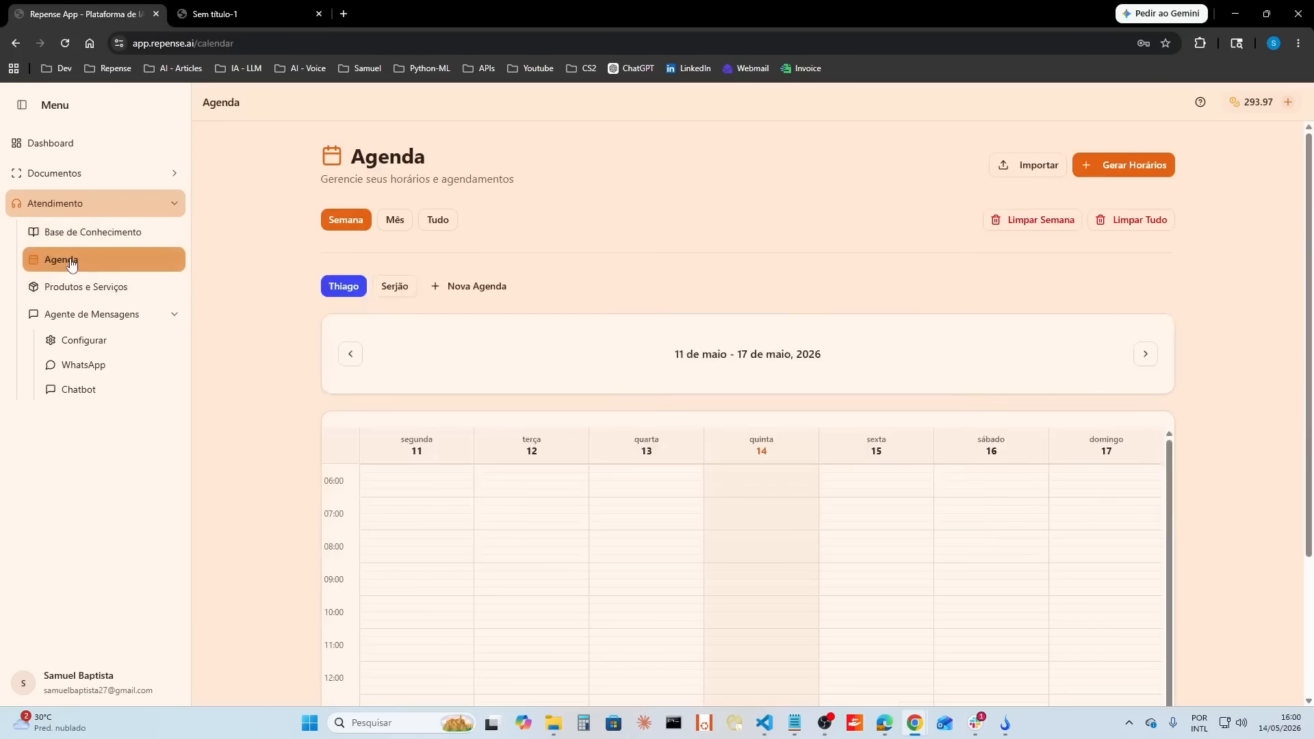
scroll(791, 385, down, 2)
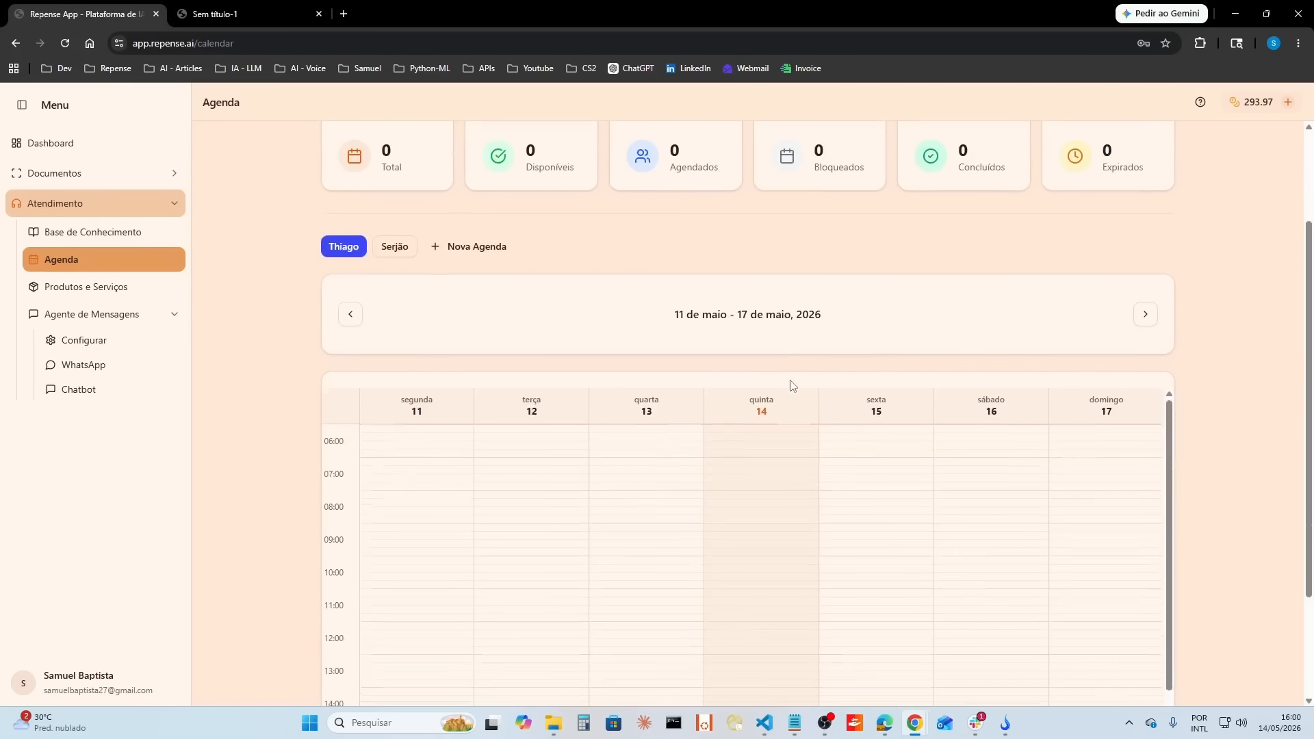
click(395, 248)
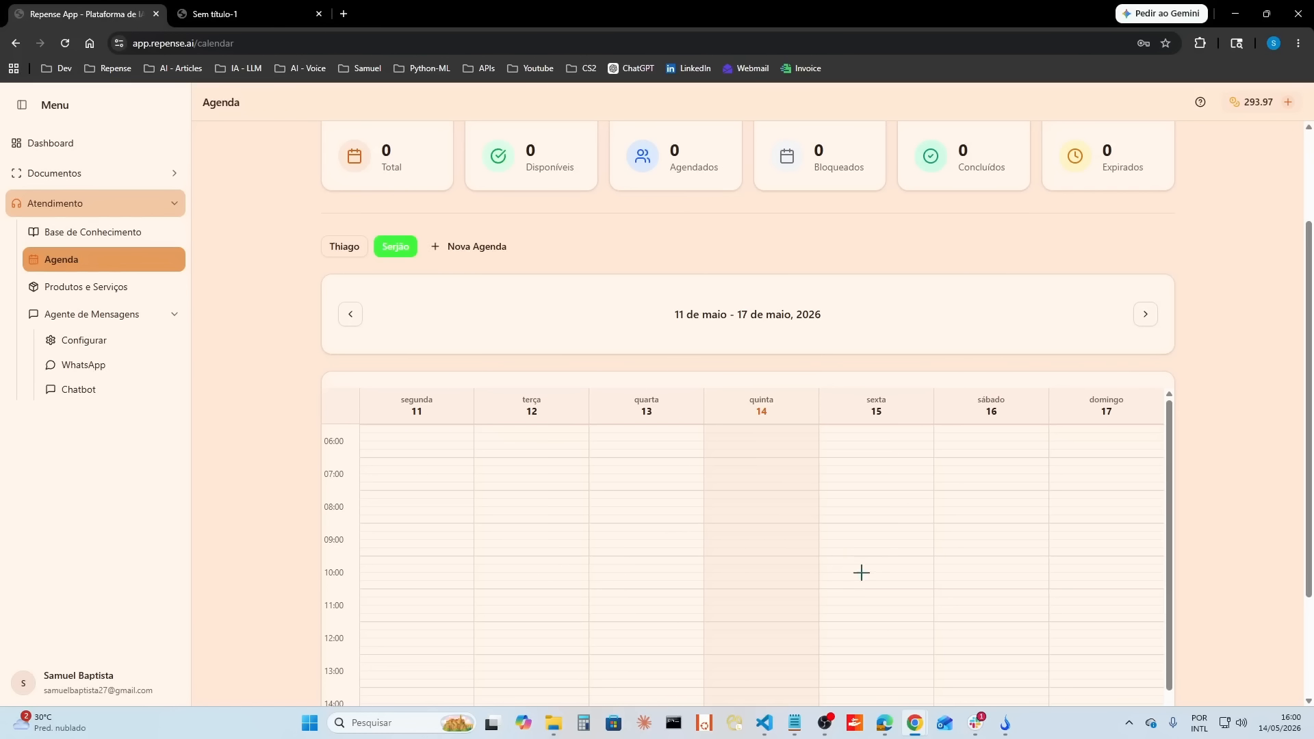
scroll(921, 261, up, 2)
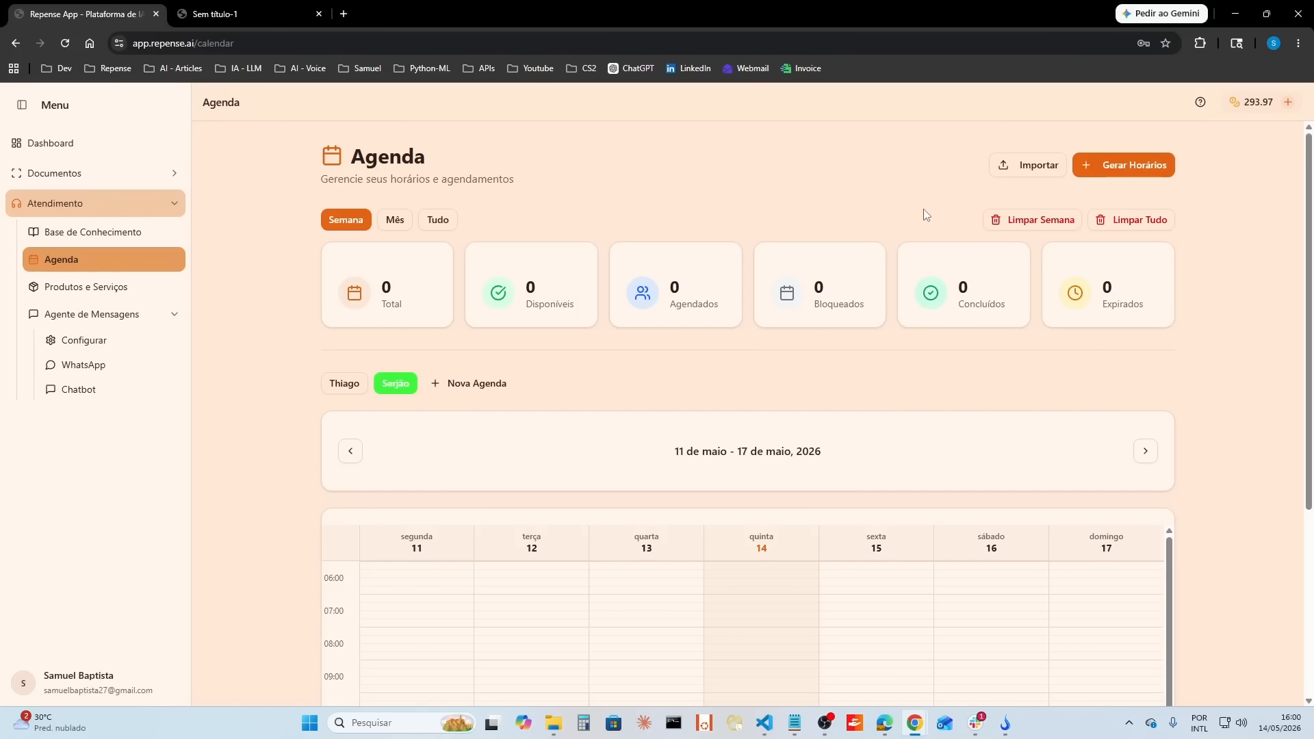
Step: Switch to the first professional's agenda and examine its weekly time grid and the Expirados and Concluídos counters
click(343, 384)
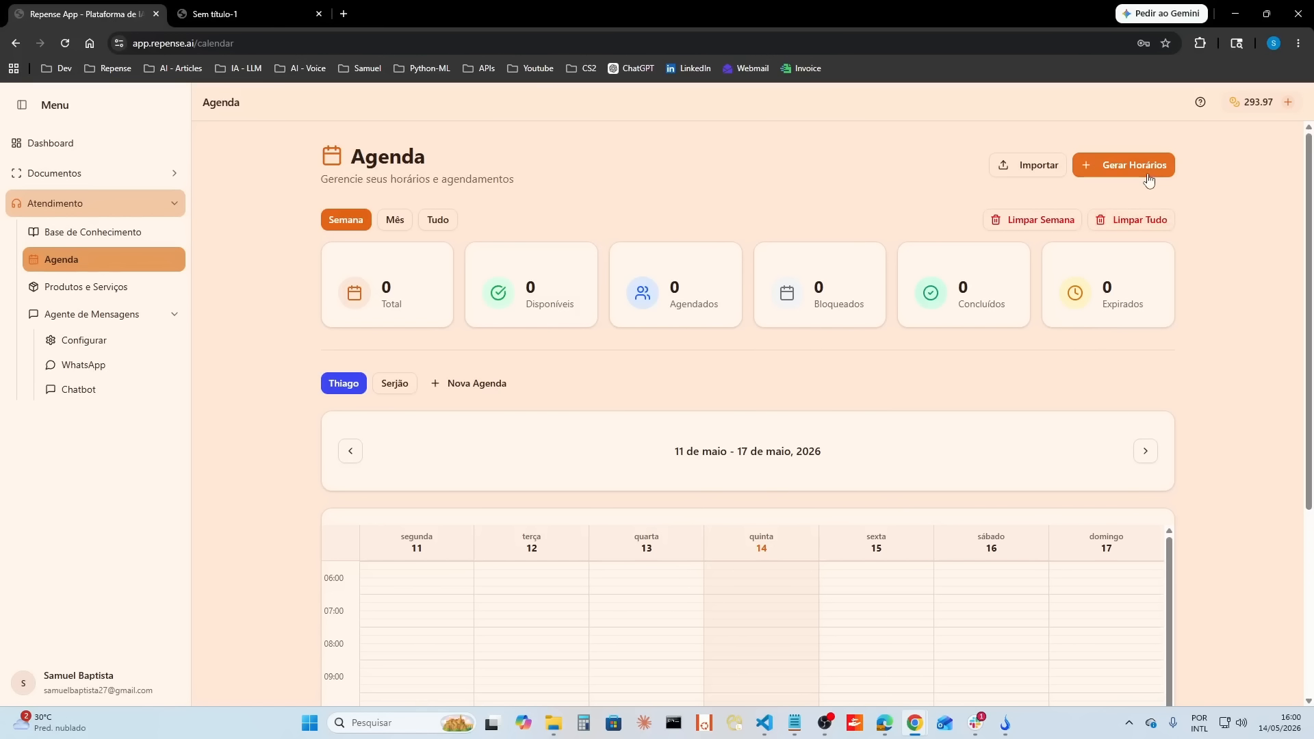
scroll(718, 586, down, 3)
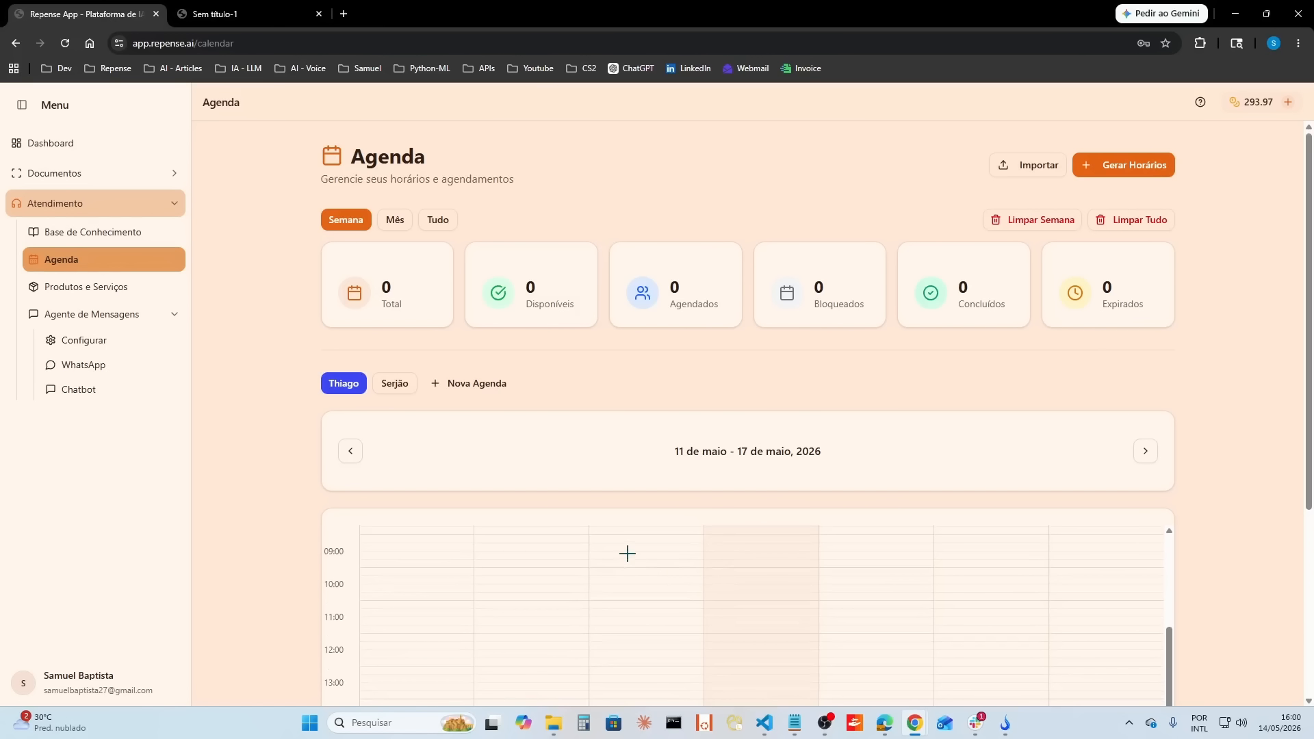
scroll(287, 469, down, 3)
drag(620, 331, 616, 391)
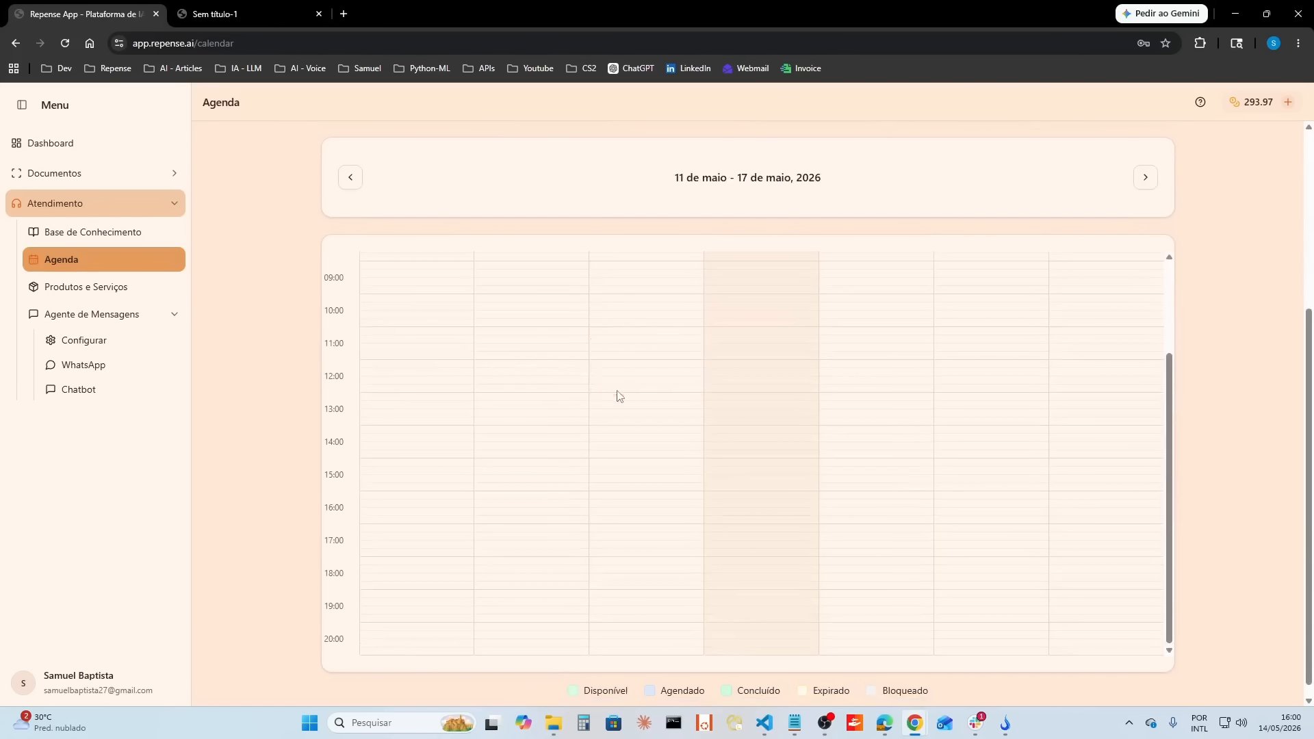
click(737, 630)
scroll(868, 483, up, 4)
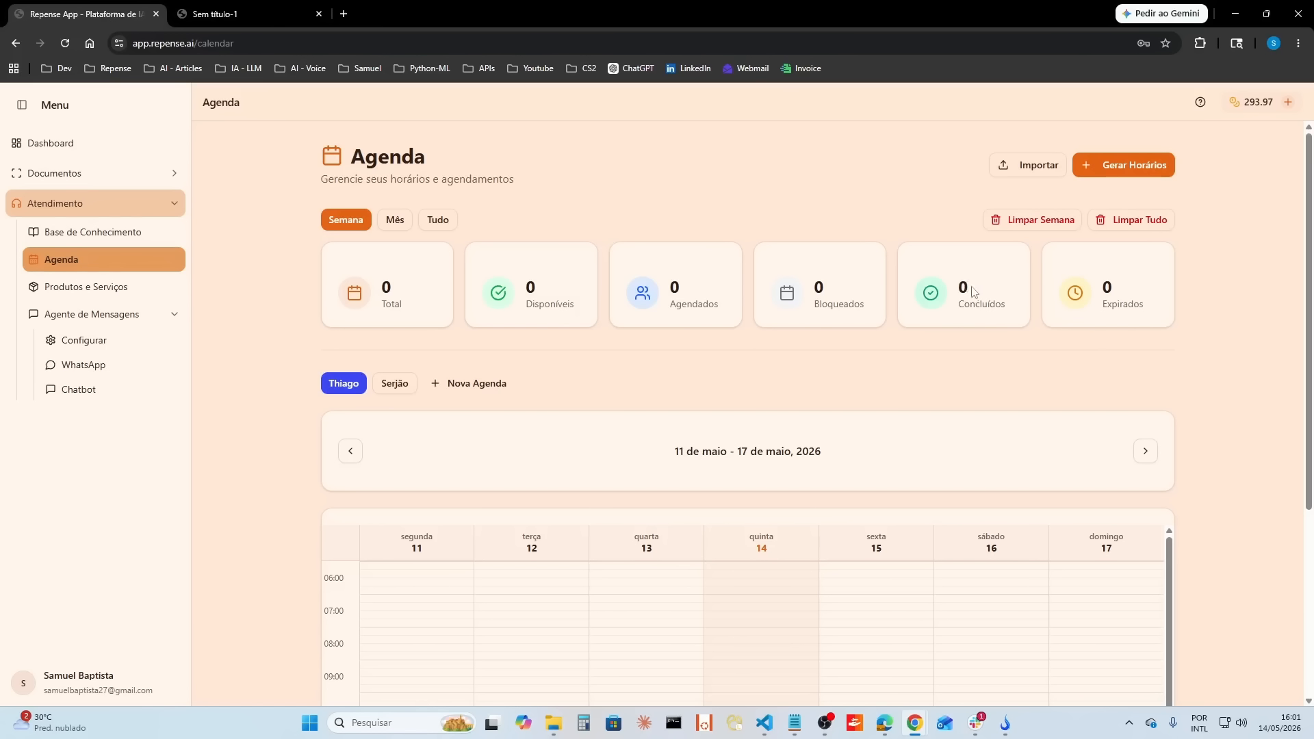
double_click(1112, 288)
click(1131, 312)
double_click(964, 287)
click(999, 356)
Step: Generate 30-minute slots without an interval for the first professional, excluding Monday and including Saturday as working days
click(1159, 176)
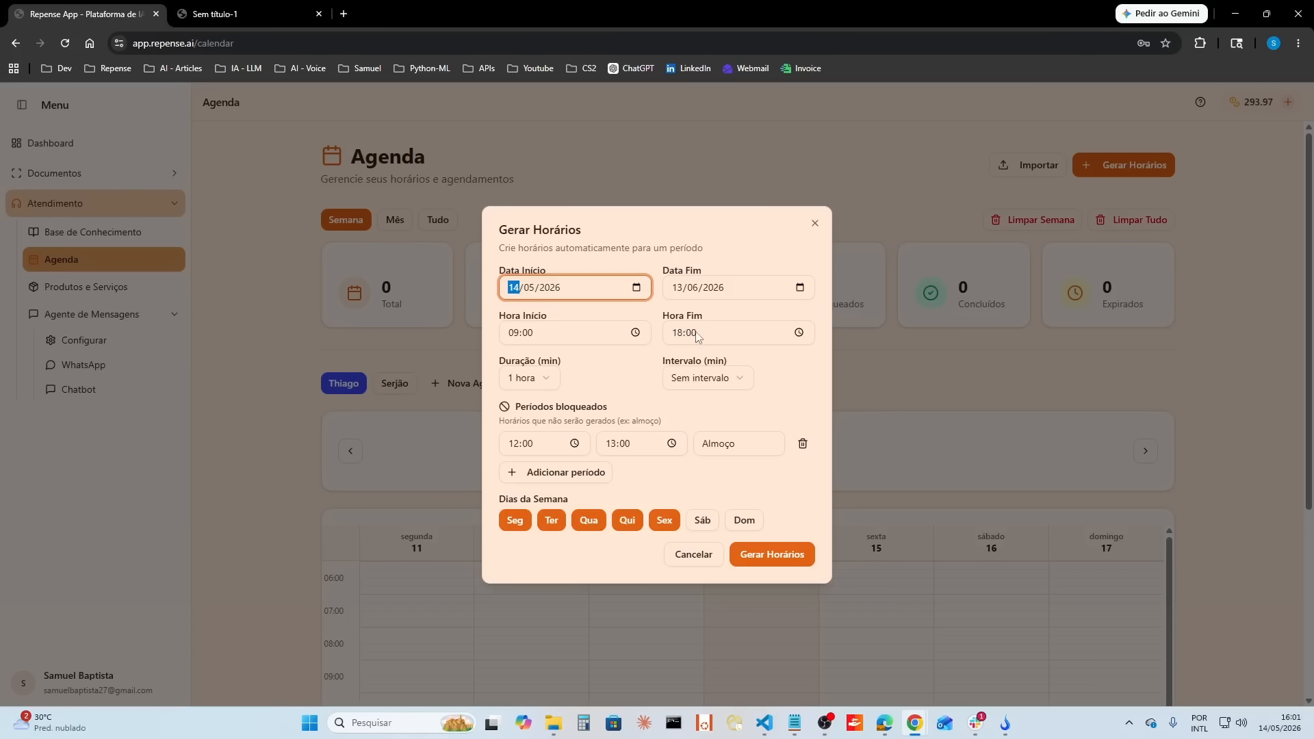
click(534, 384)
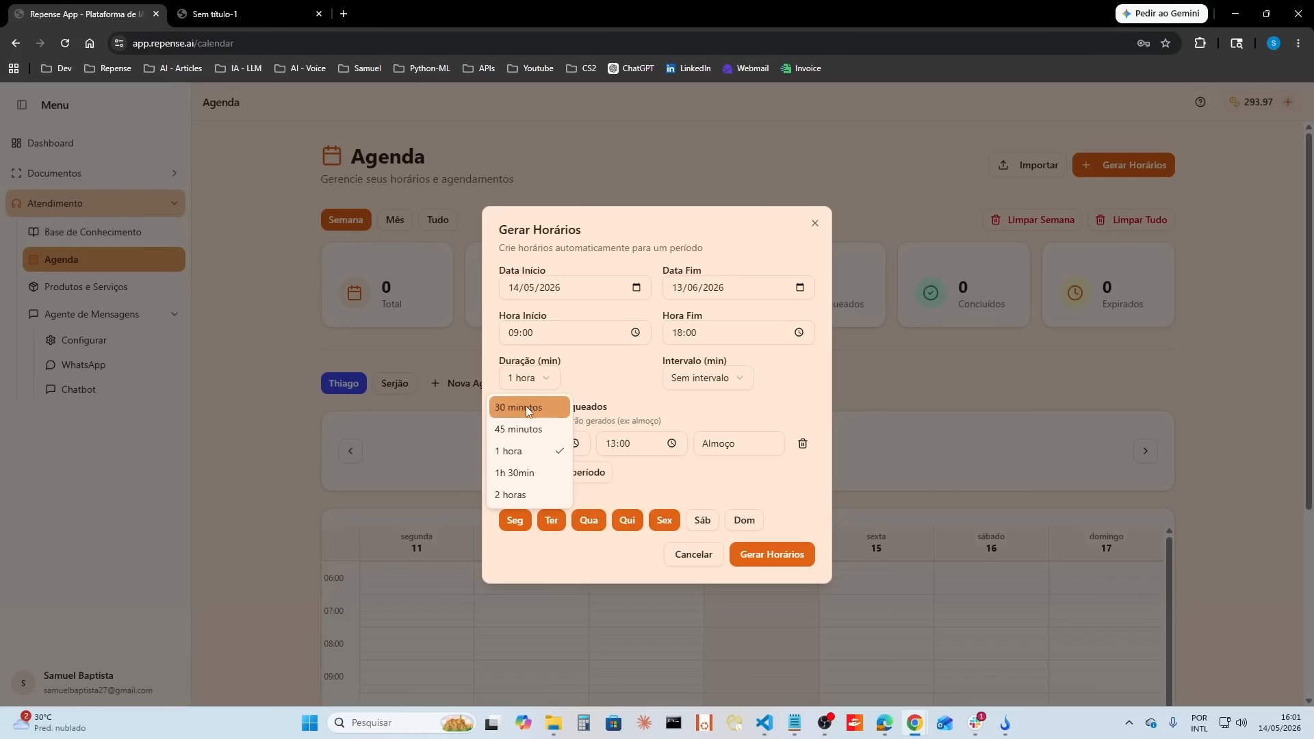
click(525, 409)
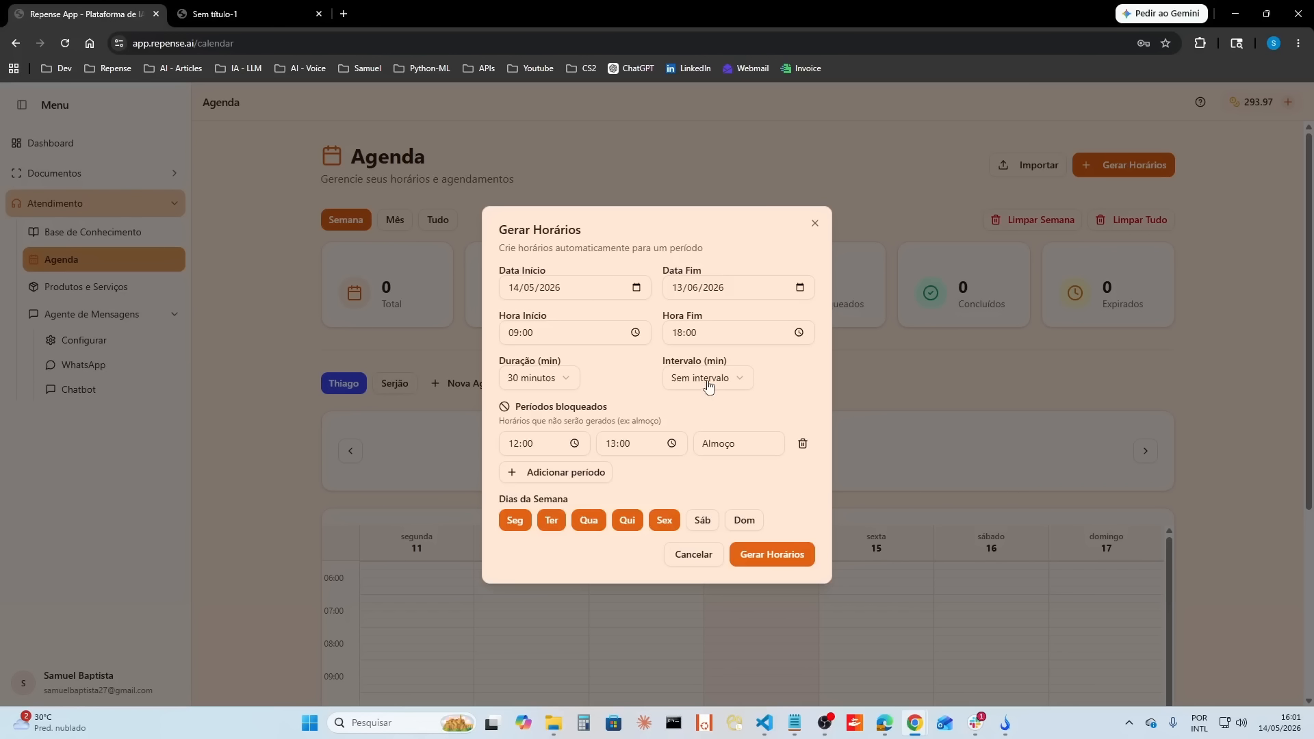
click(686, 381)
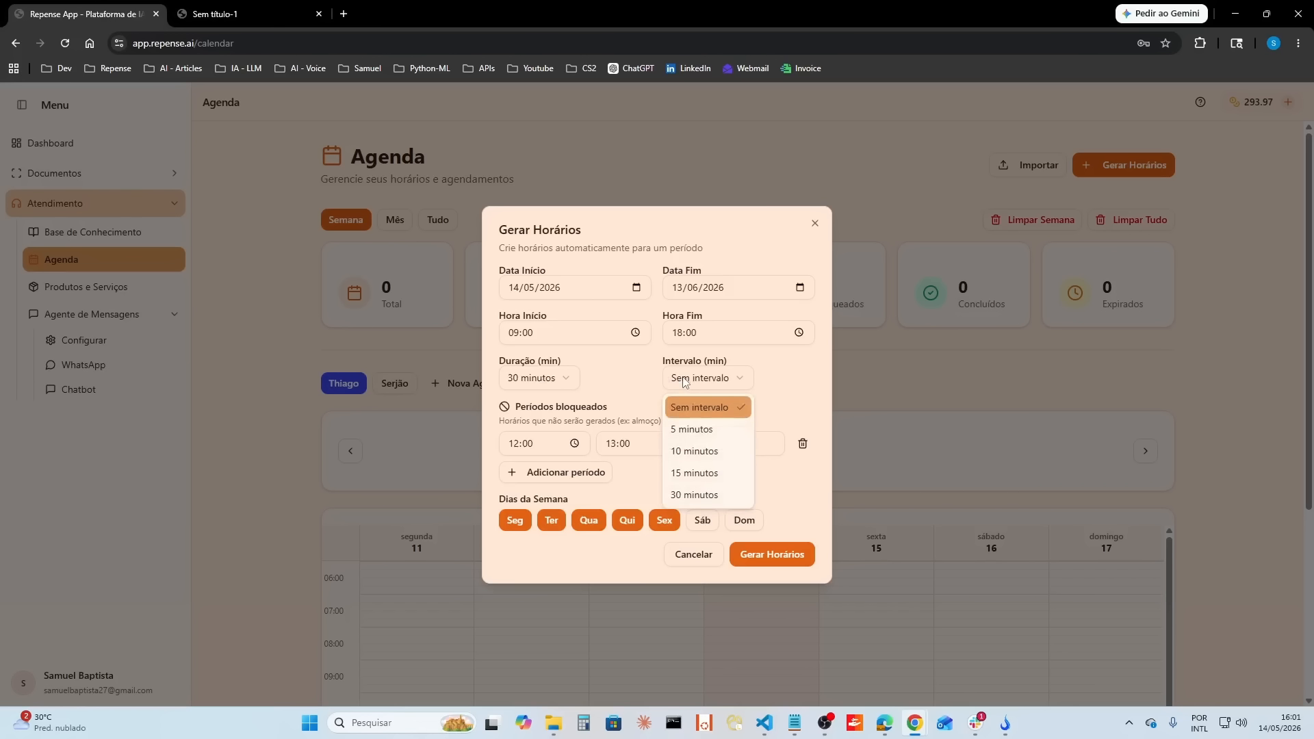
click(621, 384)
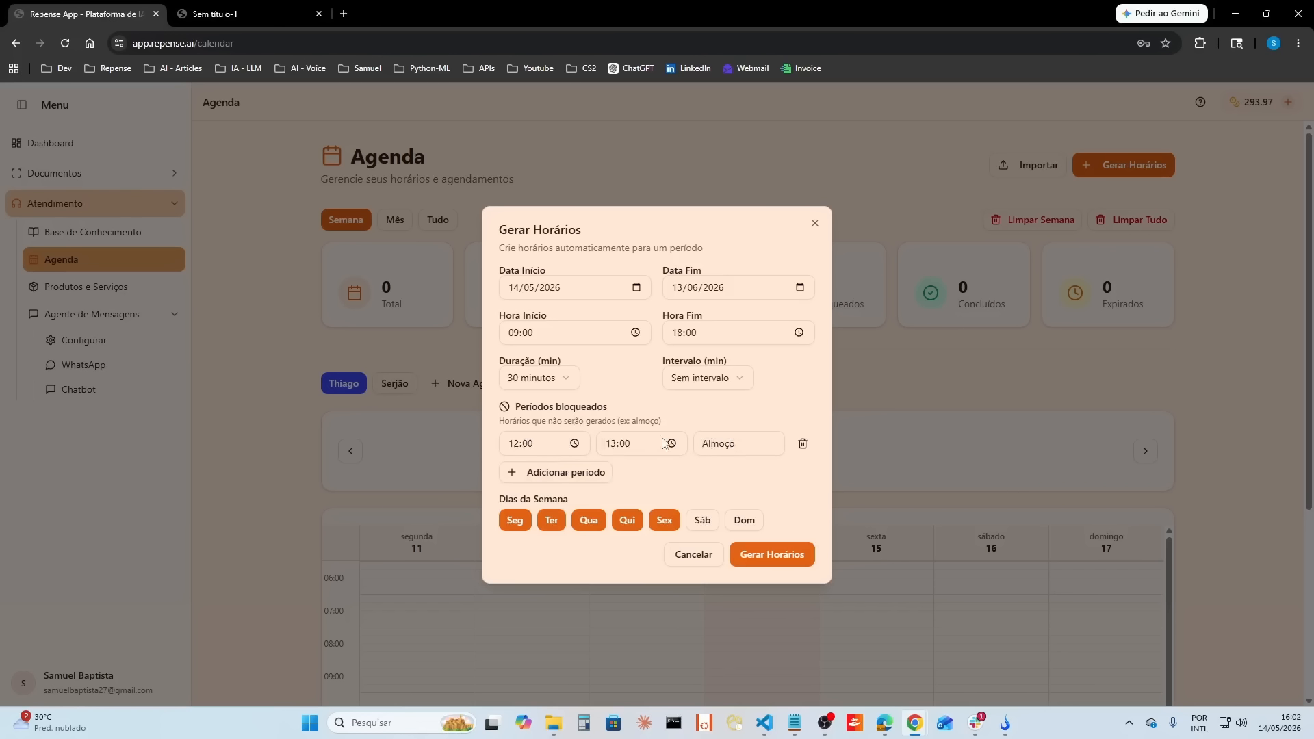
click(516, 523)
click(702, 520)
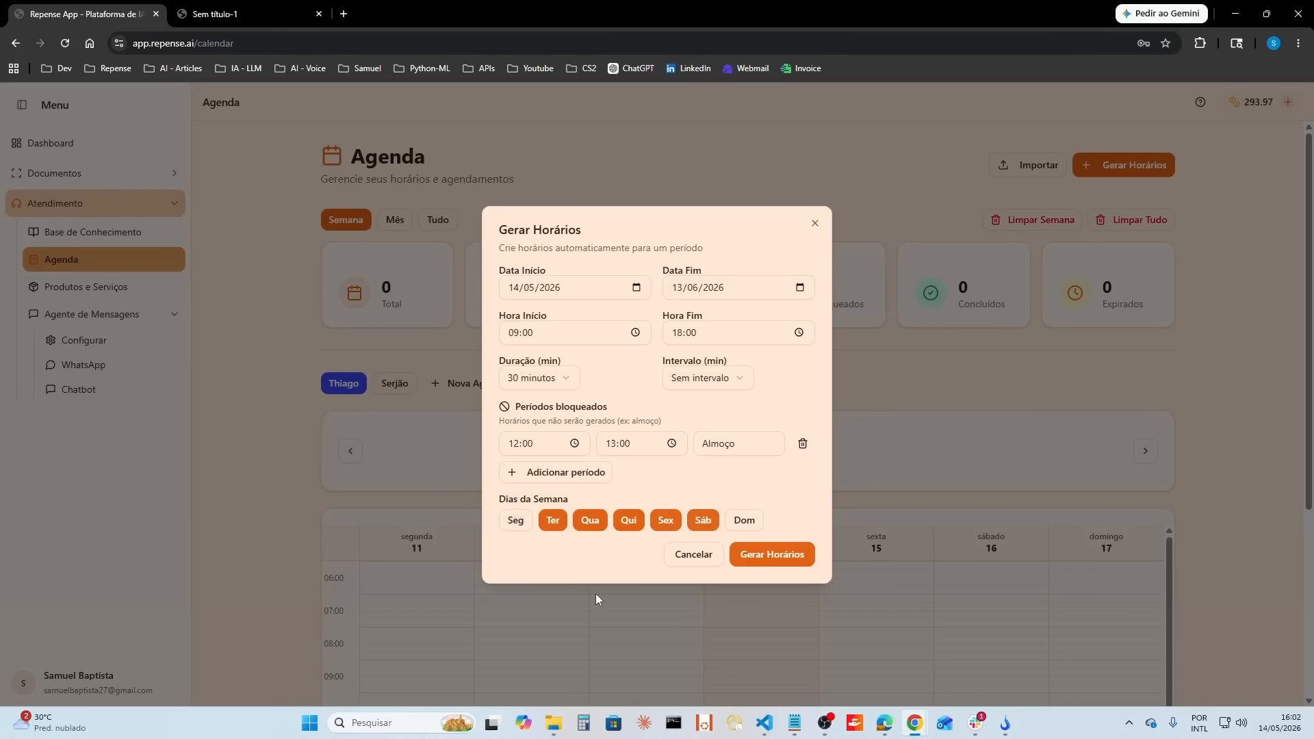
click(779, 560)
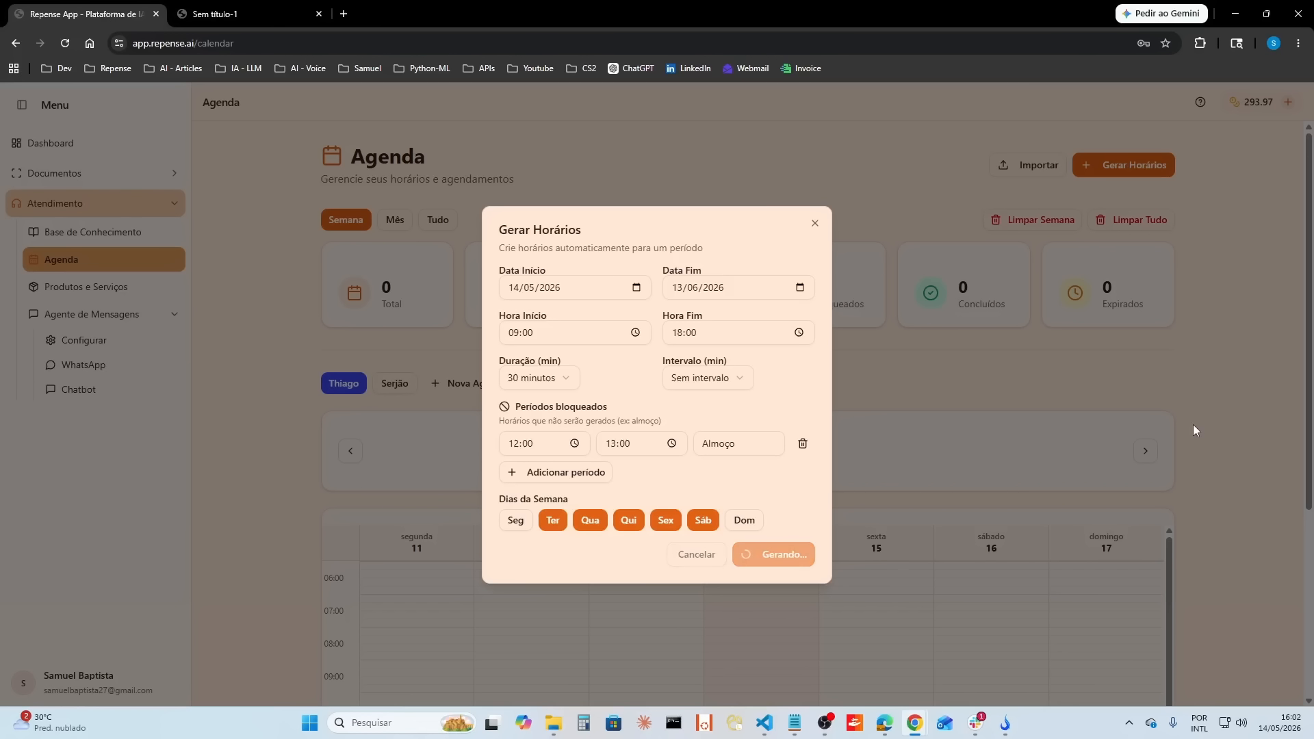
Step: Review the first professional's generated slots for the current week and the week of 18 to 24 May
scroll(1200, 470, down, 4)
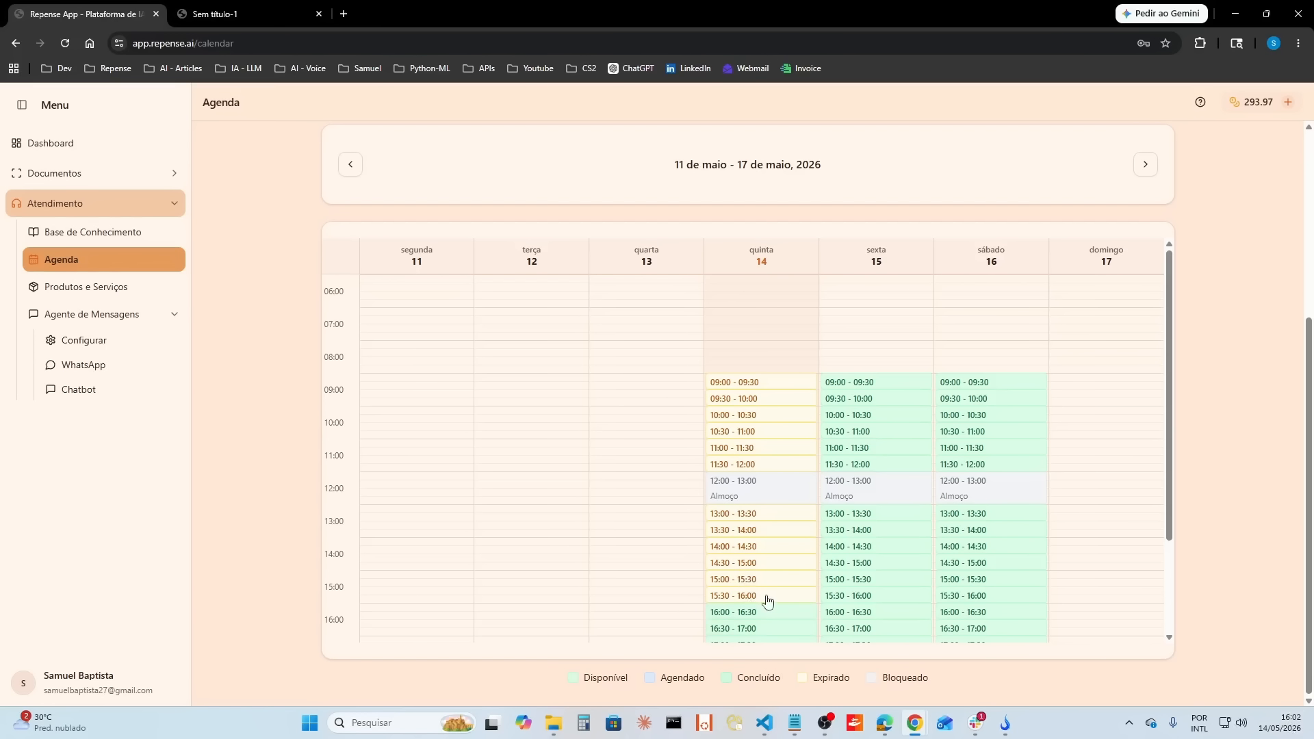
scroll(1124, 413, up, 2)
scroll(968, 534, down, 2)
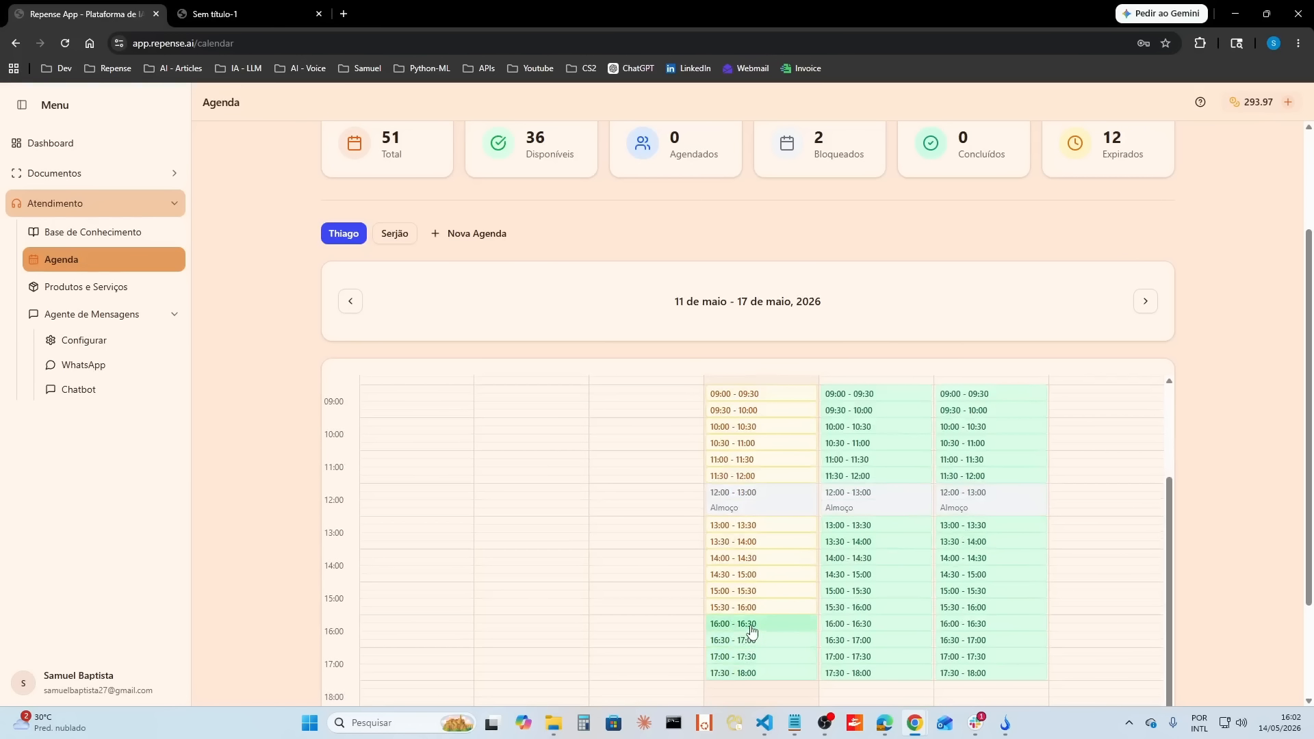
scroll(1056, 625, up, 3)
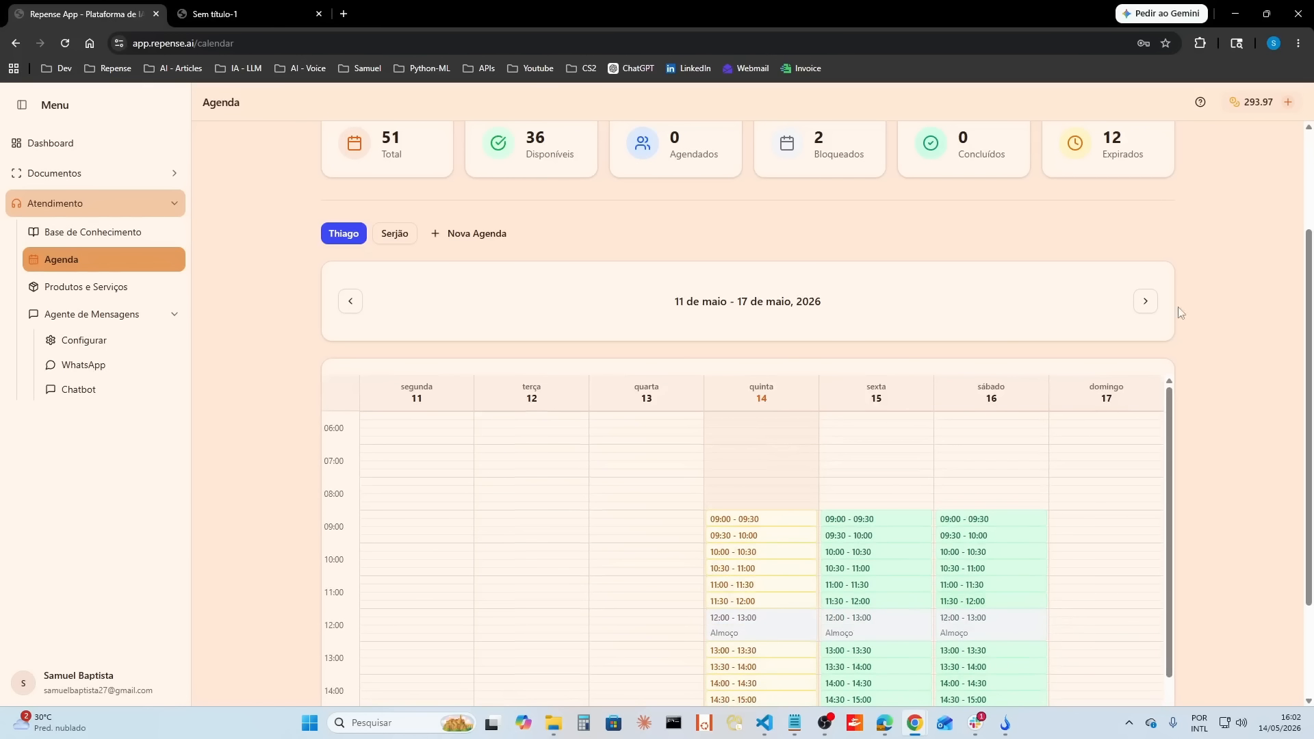
click(1146, 301)
scroll(787, 520, down, 2)
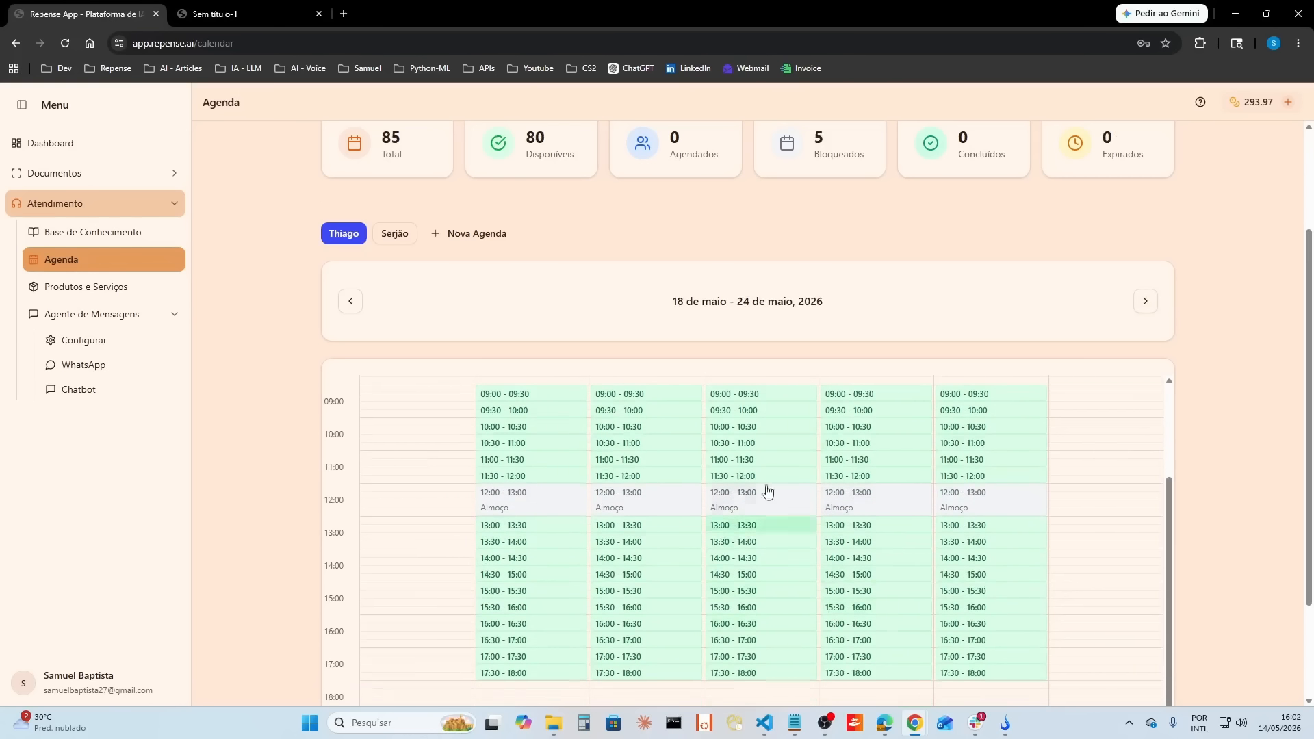
scroll(712, 596, up, 2)
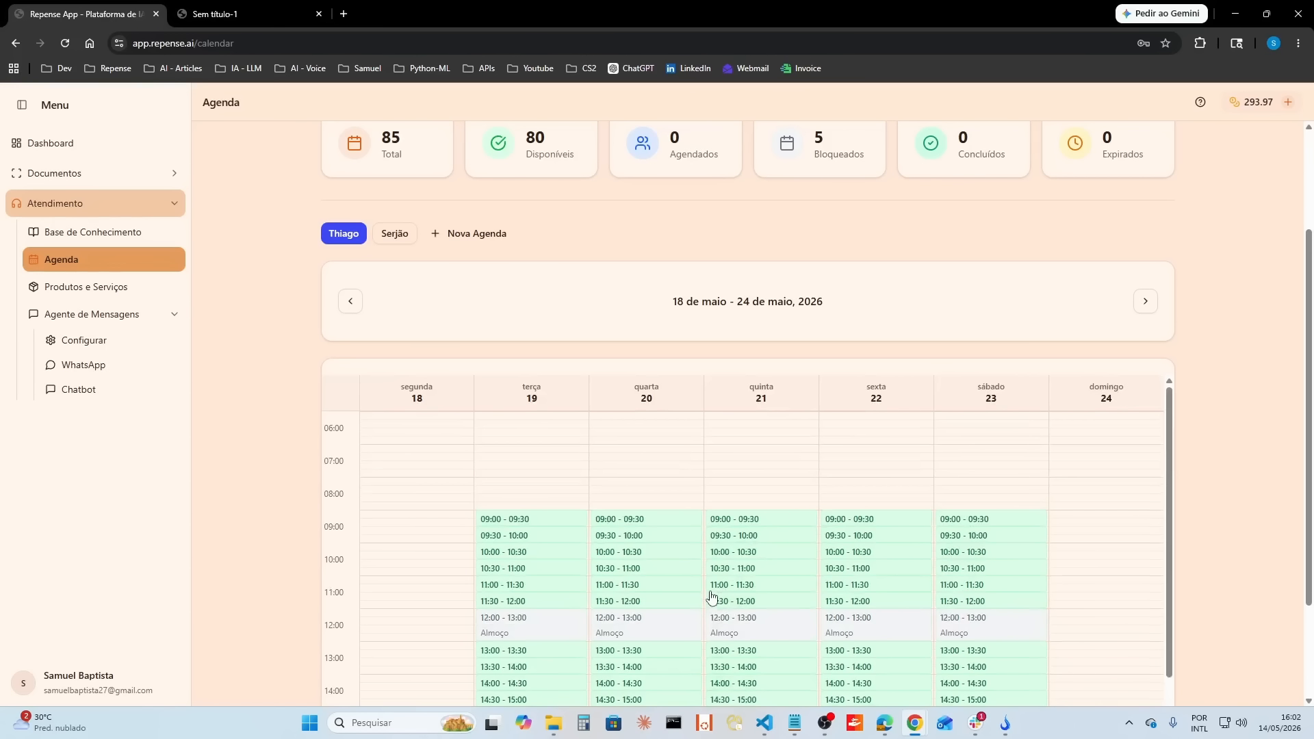
Step: Generate 30-minute slots in the second professional's agenda for Saturdays only, deselecting Tuesday through Friday
click(395, 233)
scroll(1187, 432, up, 3)
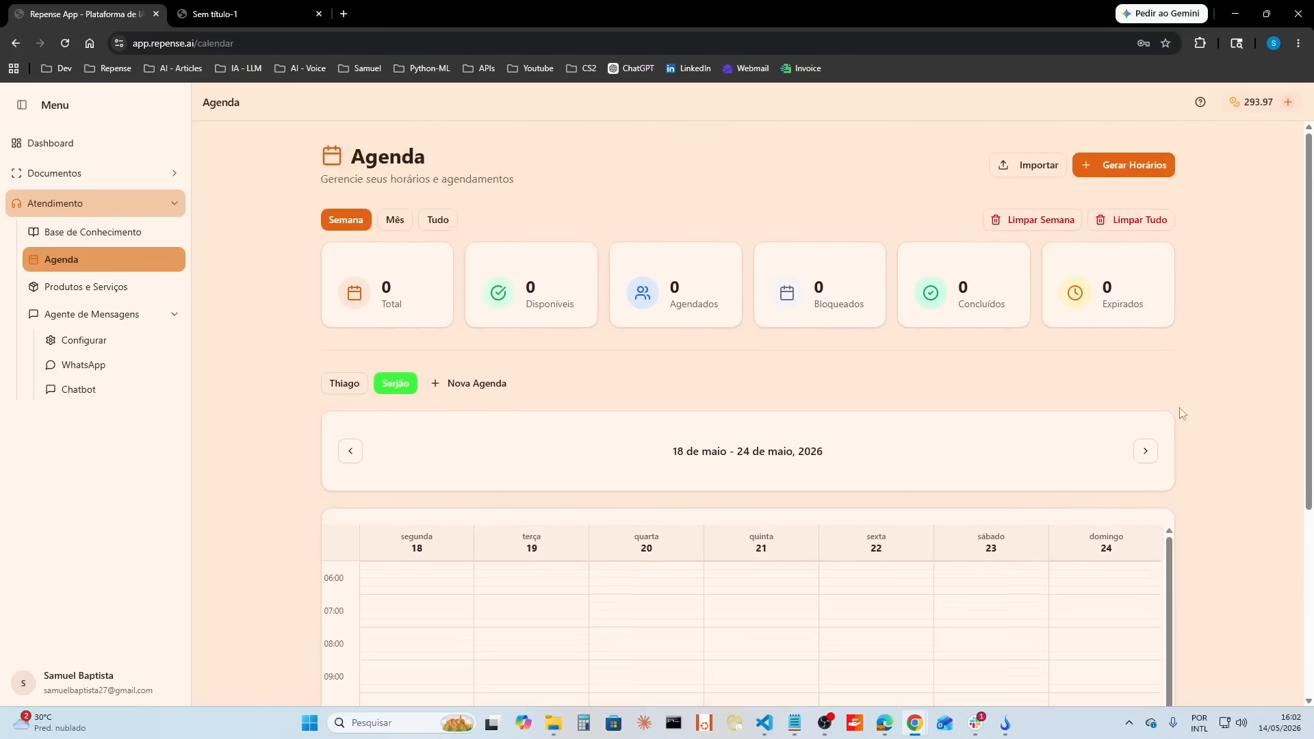
click(1151, 171)
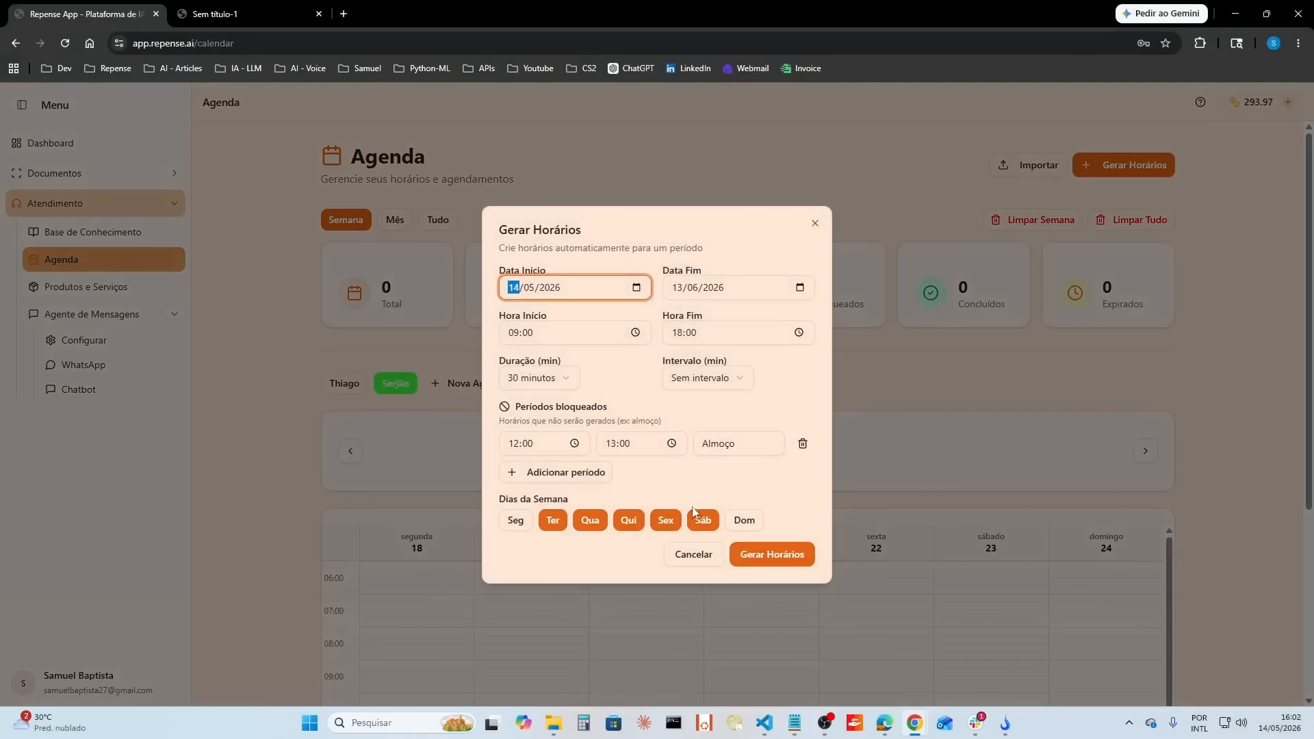
click(670, 527)
click(630, 527)
click(592, 528)
click(553, 522)
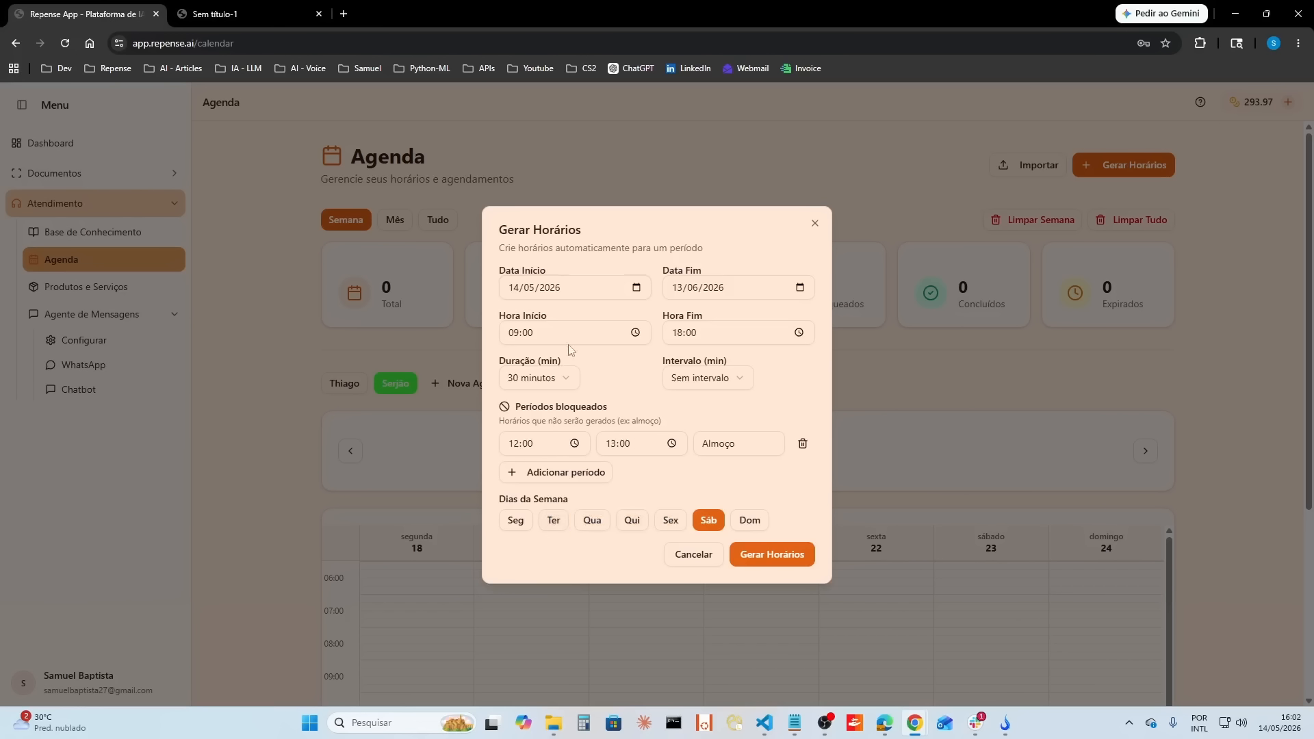
click(772, 554)
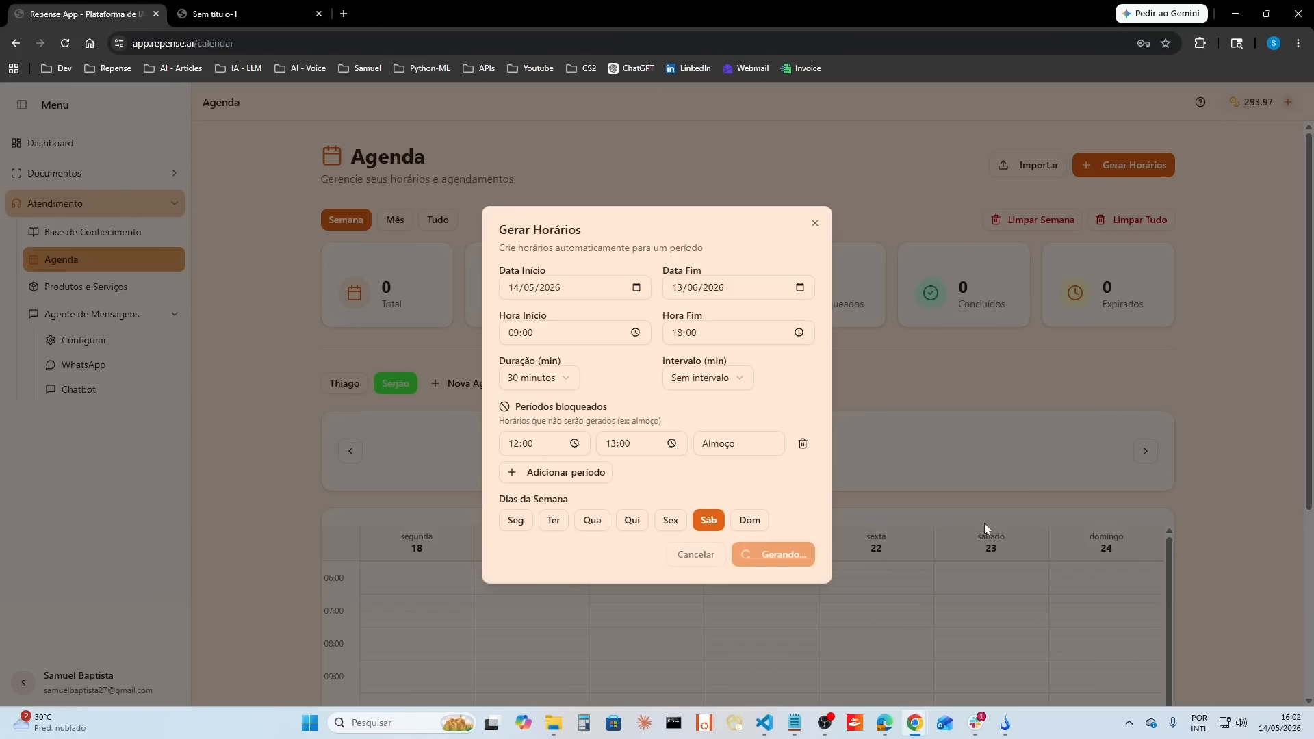
scroll(1008, 340, down, 4)
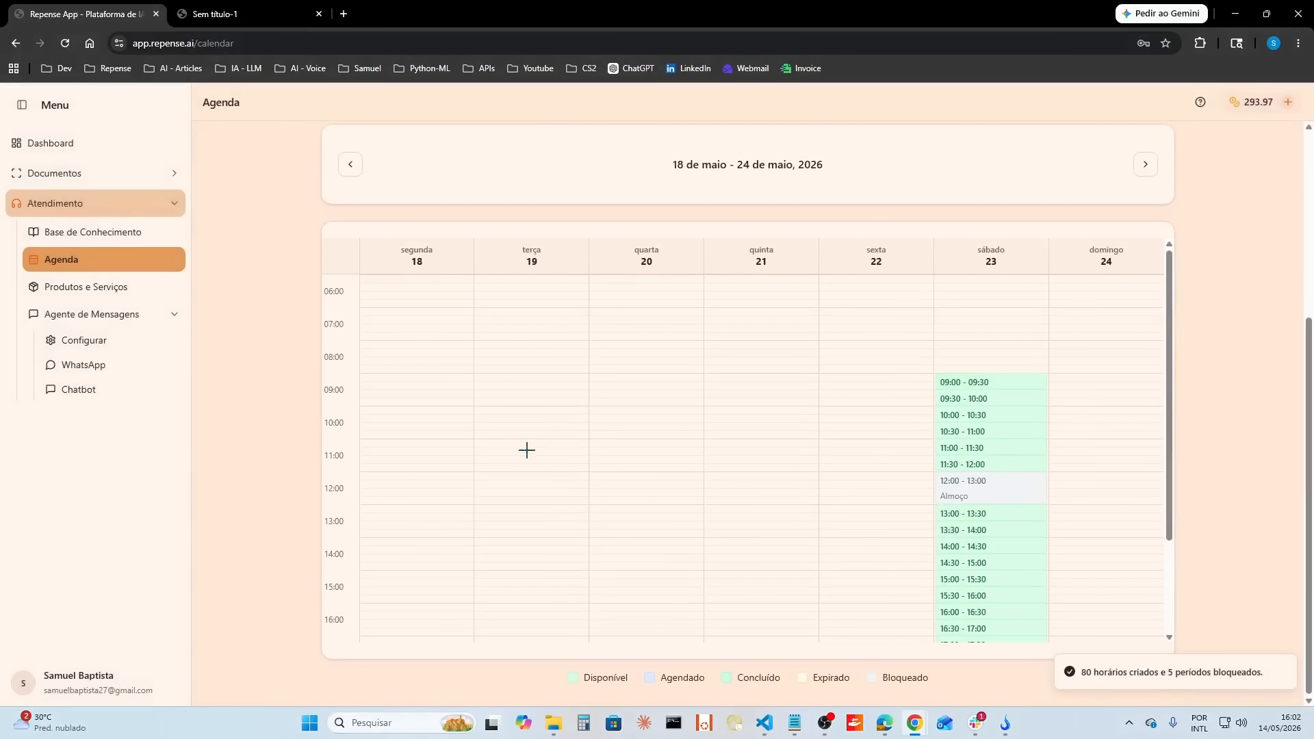
scroll(489, 469, up, 4)
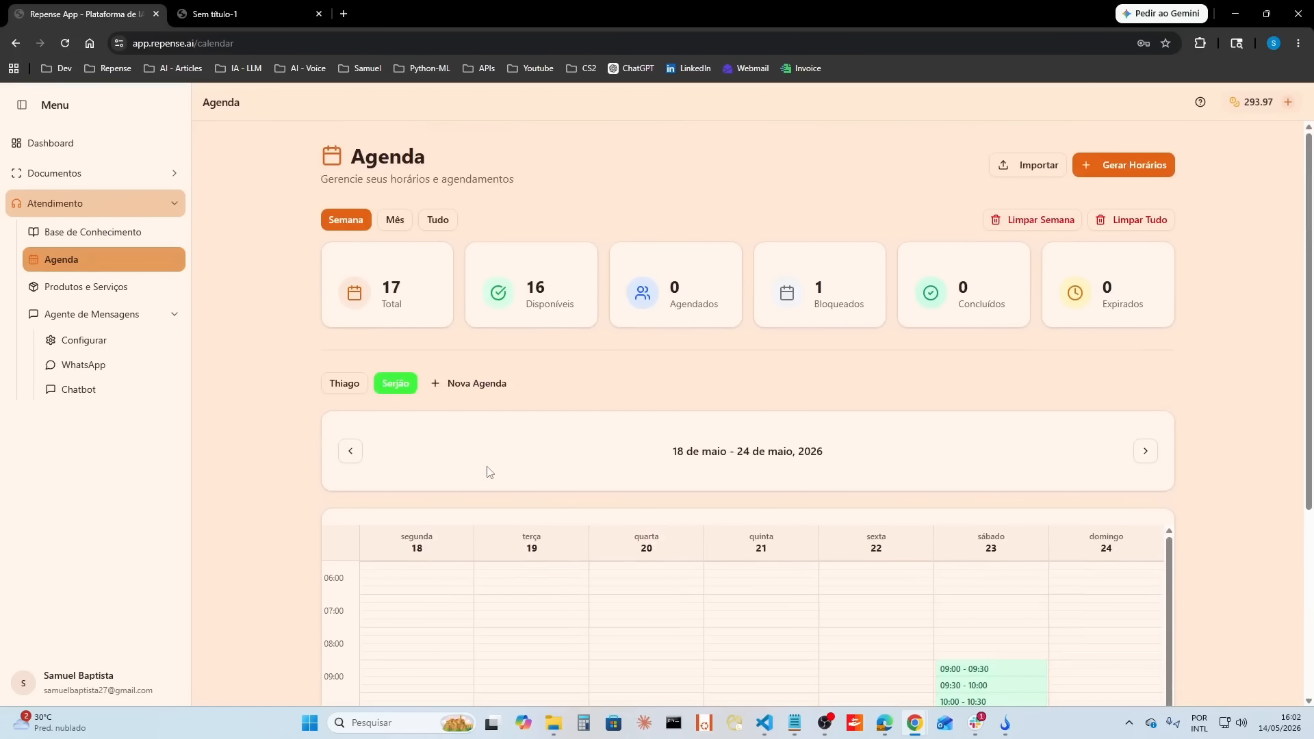
Step: In the first professional's agenda, mark the Wednesday 20 May 09:00 slot as Agendado with the service Pezinho (10 min)
click(322, 384)
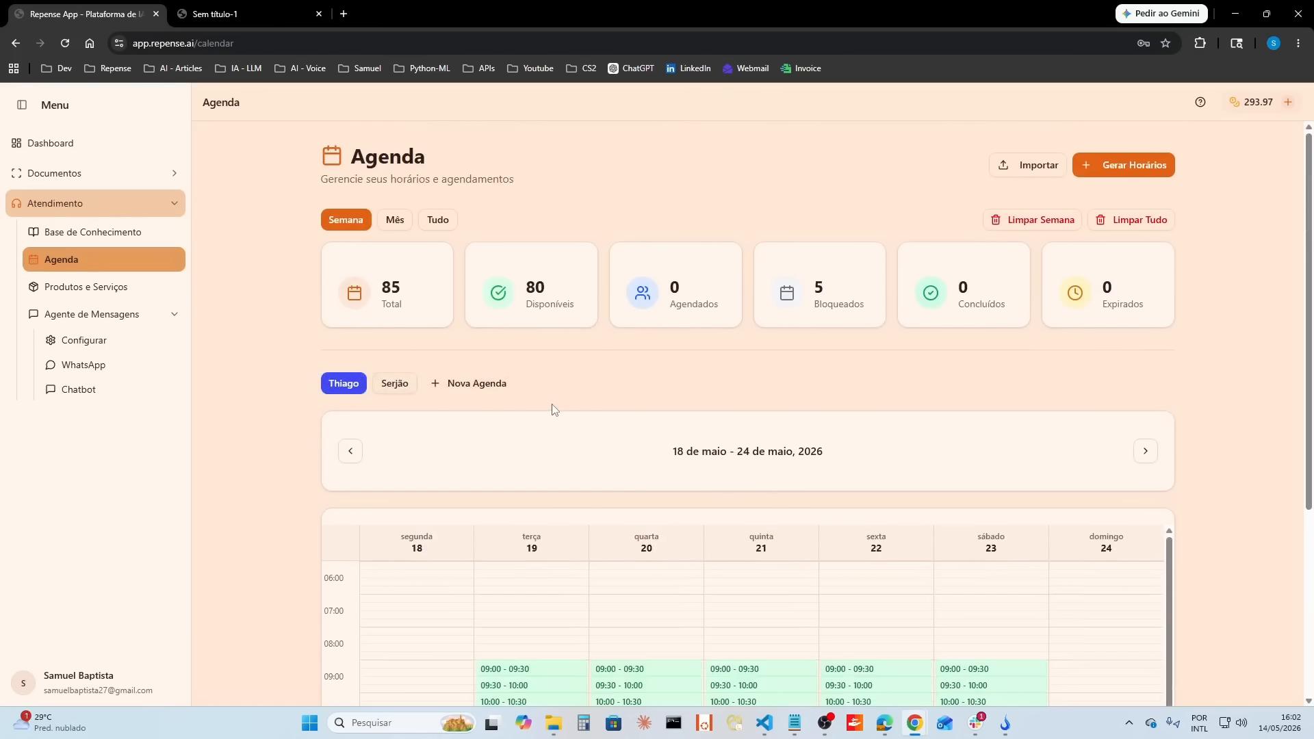
scroll(666, 407, down, 4)
click(642, 400)
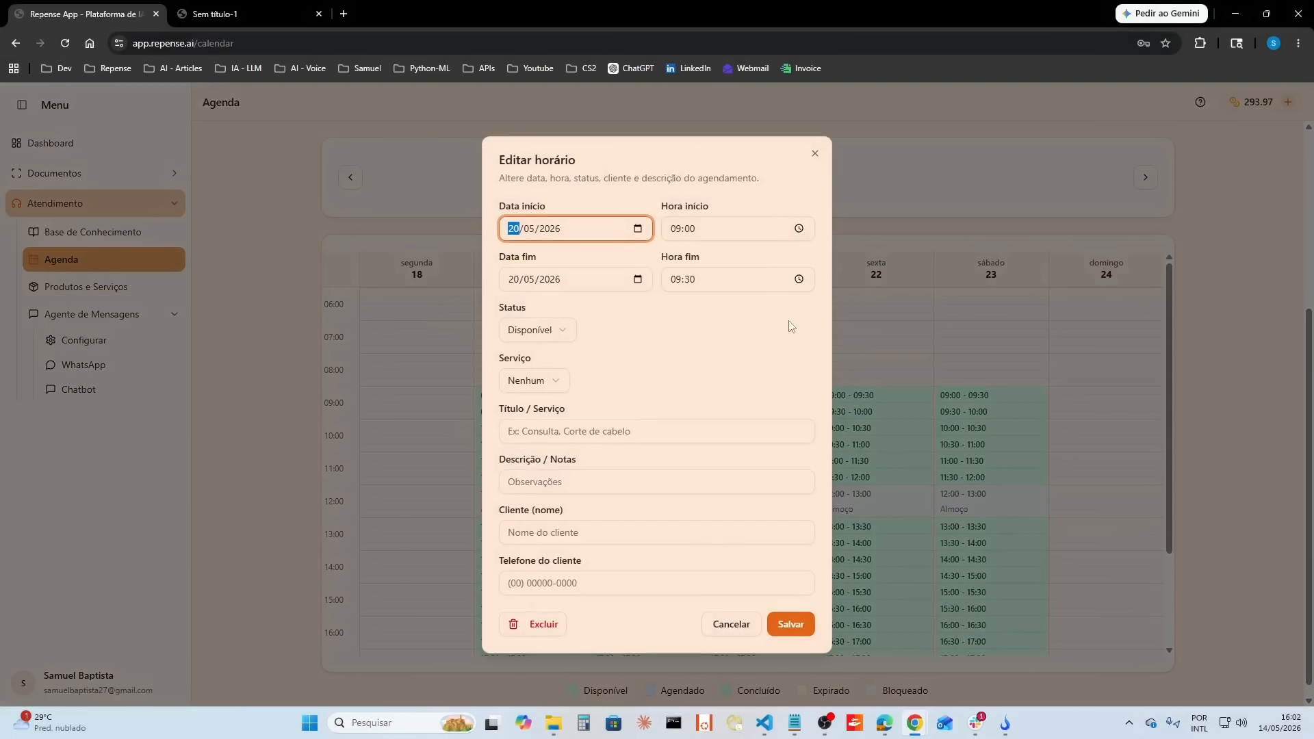
click(560, 336)
click(542, 380)
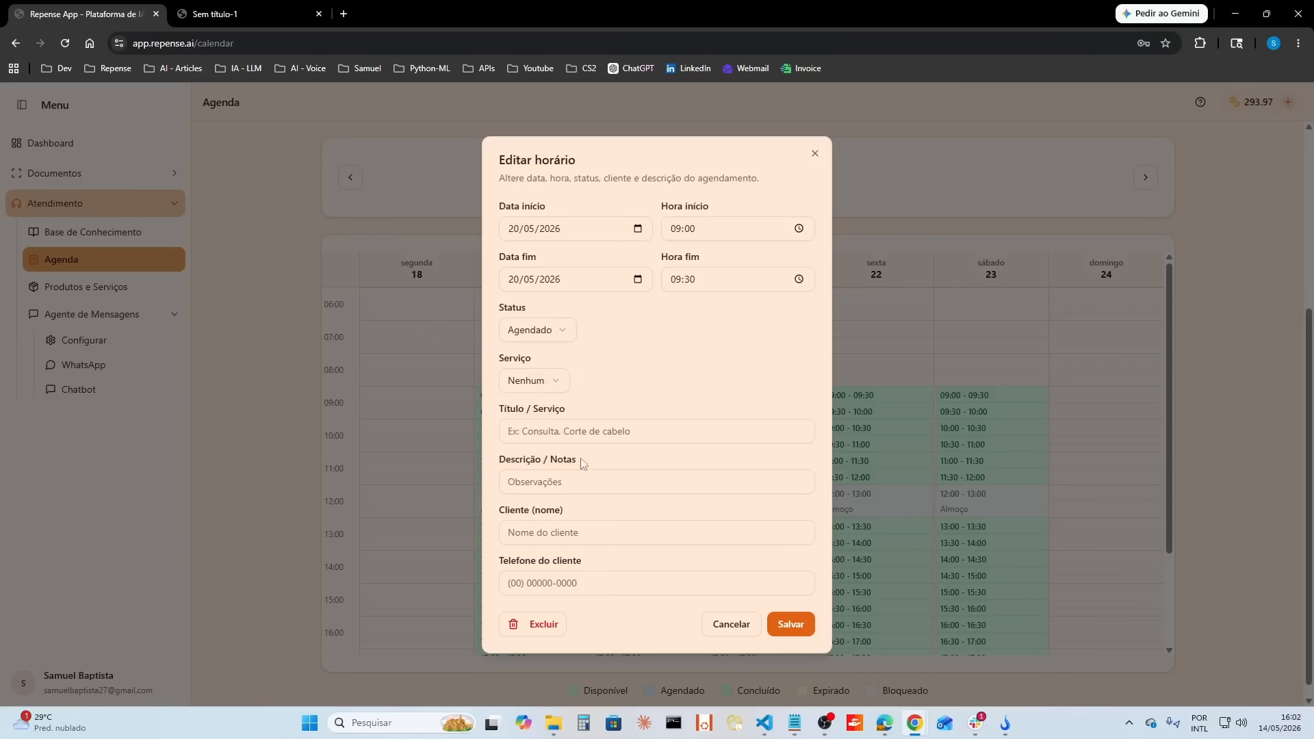
click(537, 381)
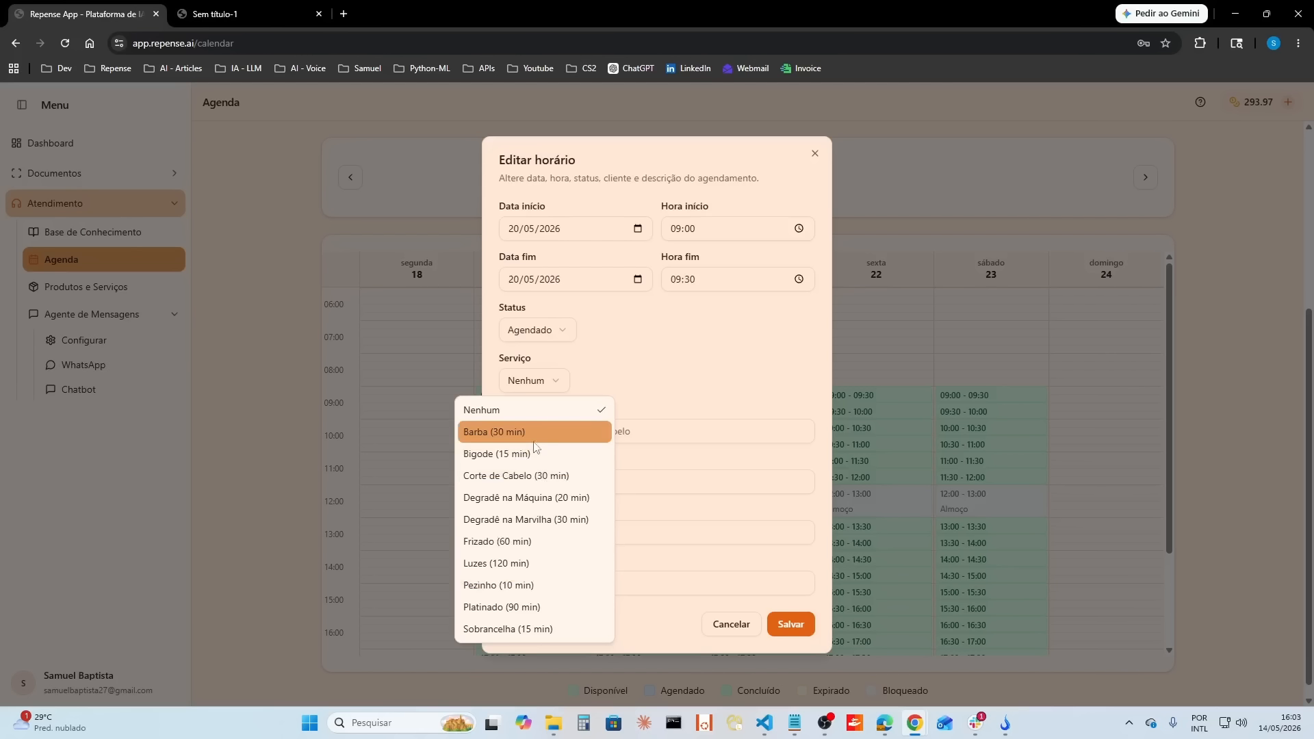
click(507, 585)
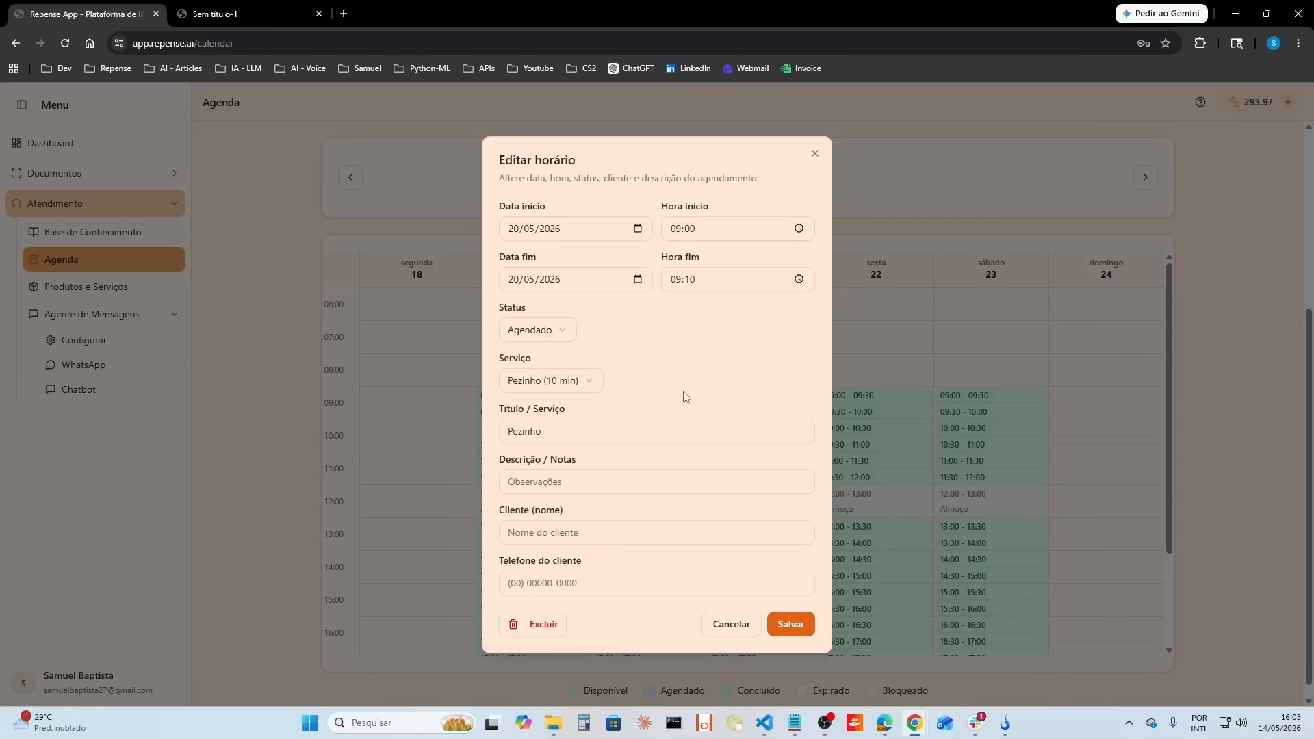
Step: Enter the client's name for the Pezinho appointment, leave the phone blank, save it and check the week's grid and counters
click(600, 539)
text(Samuel)
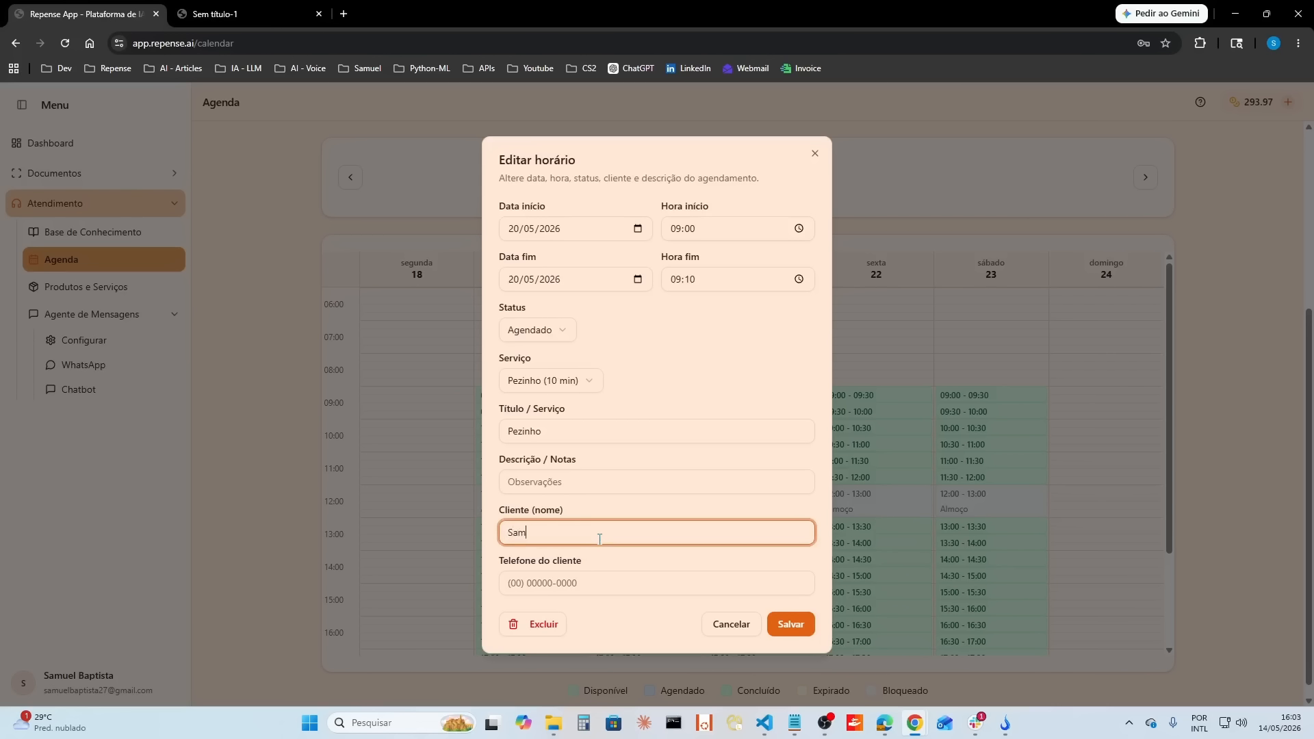
key(Tab)
text(x)
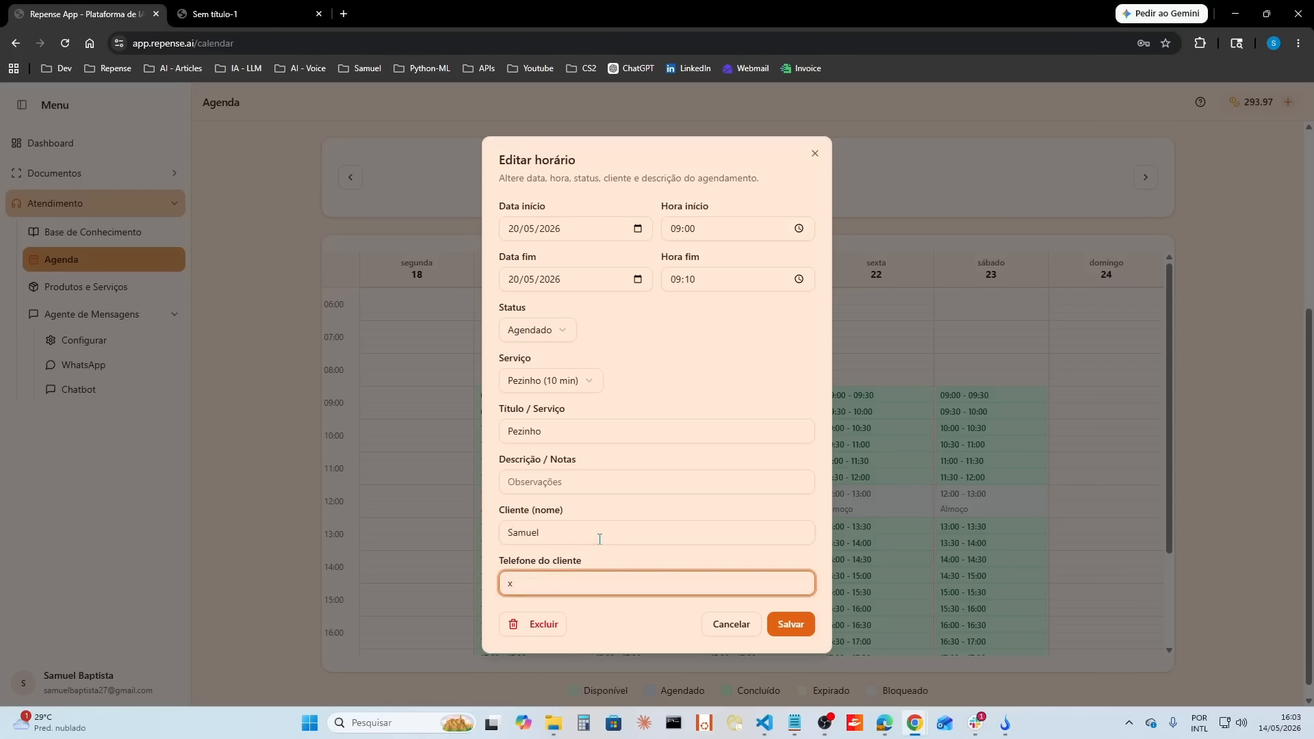
key(BackSpace)
click(779, 623)
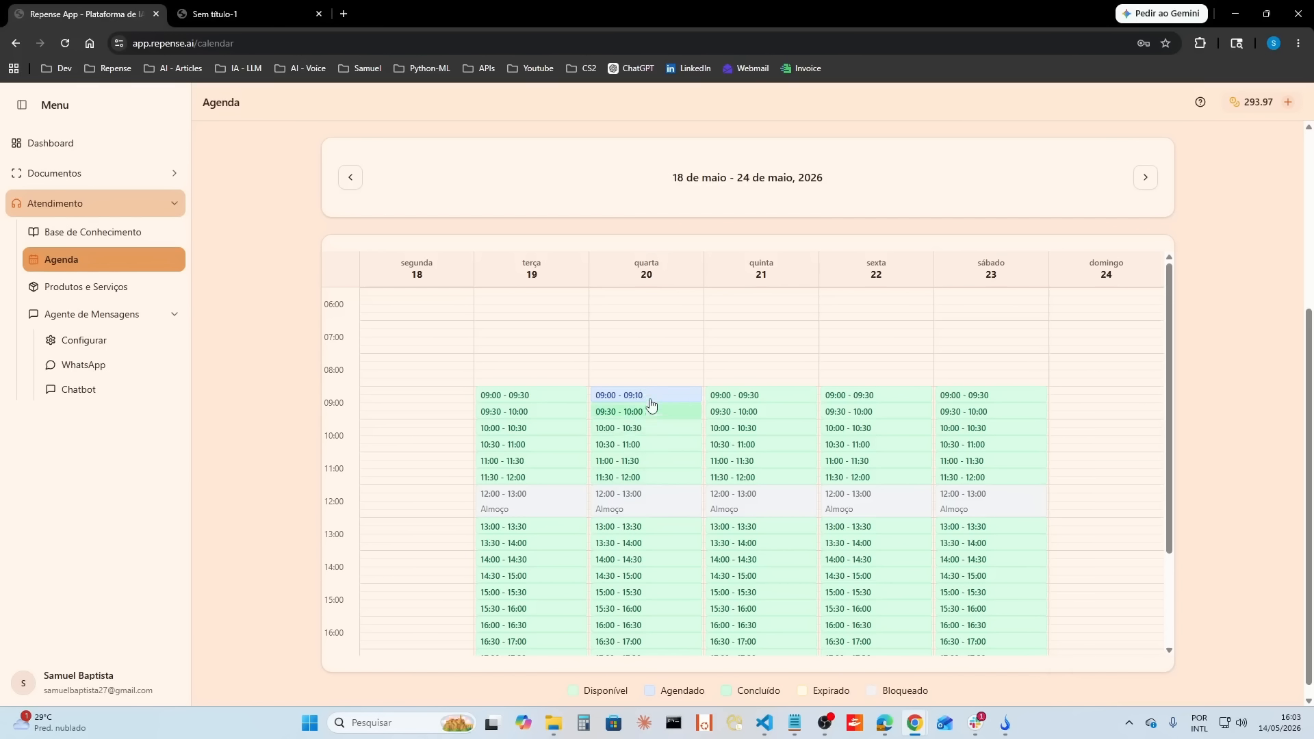
scroll(778, 569, down, 2)
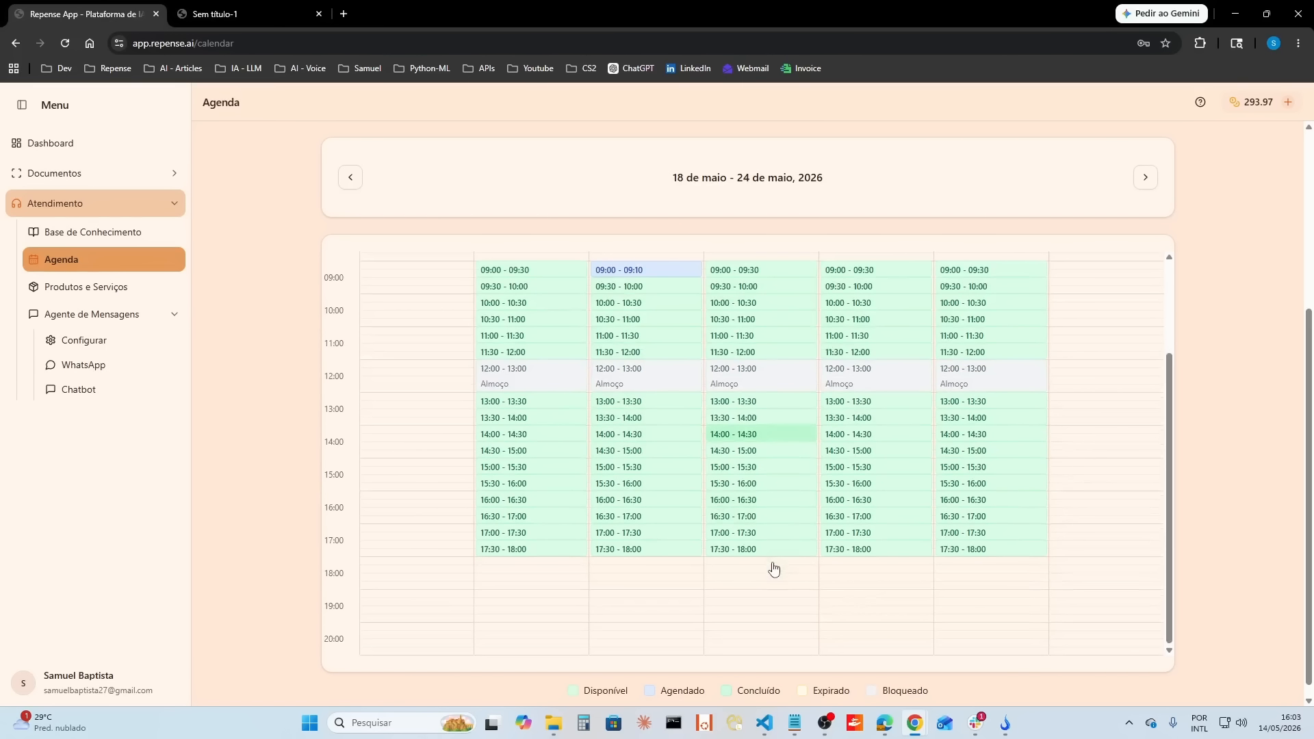
scroll(772, 566, up, 2)
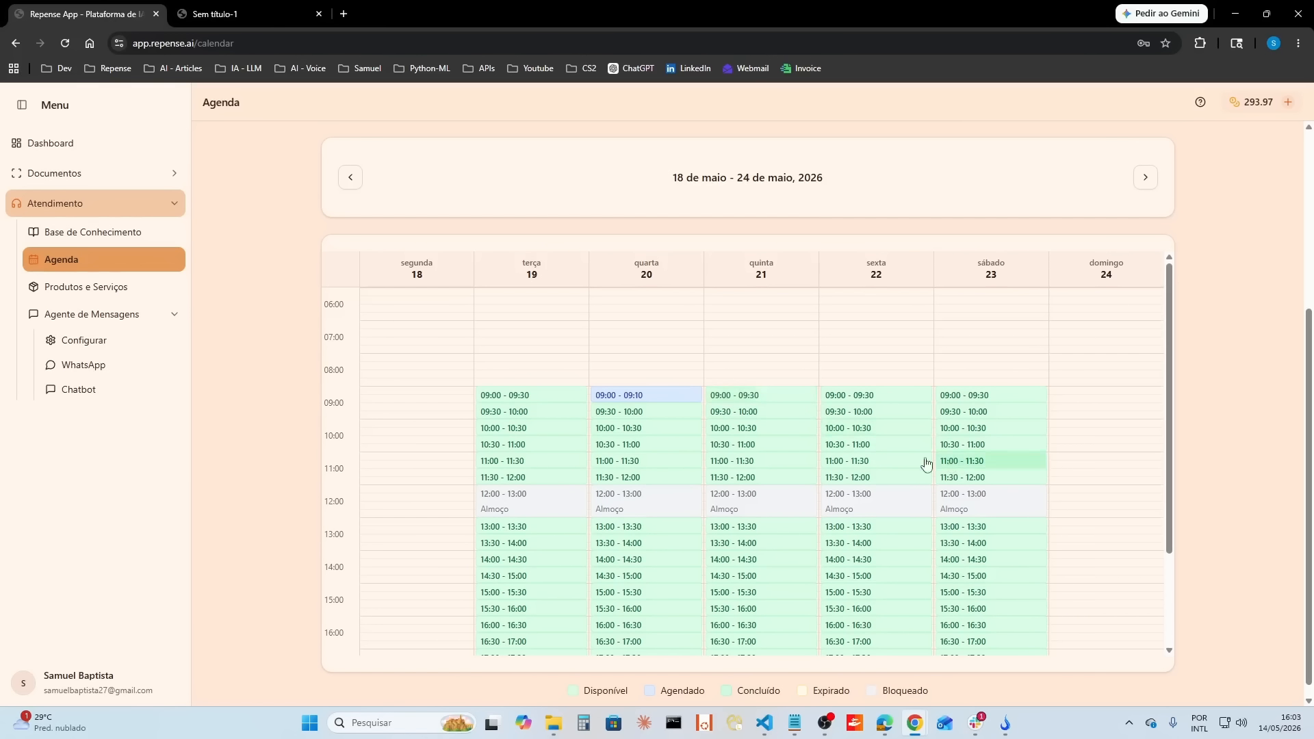
scroll(942, 457, up, 4)
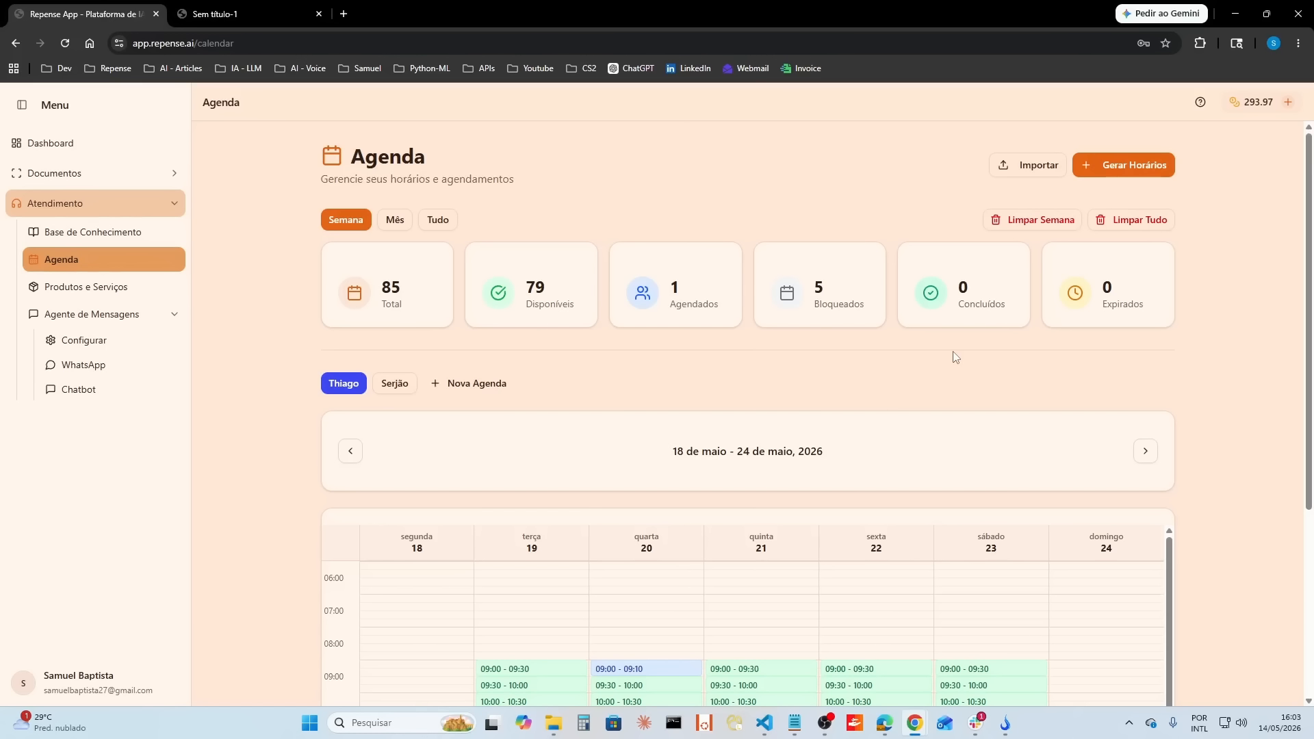
Step: Start a new chatbot conversation and send "Opa! consigo agendar um corte de cabelo para amanha?"
click(77, 389)
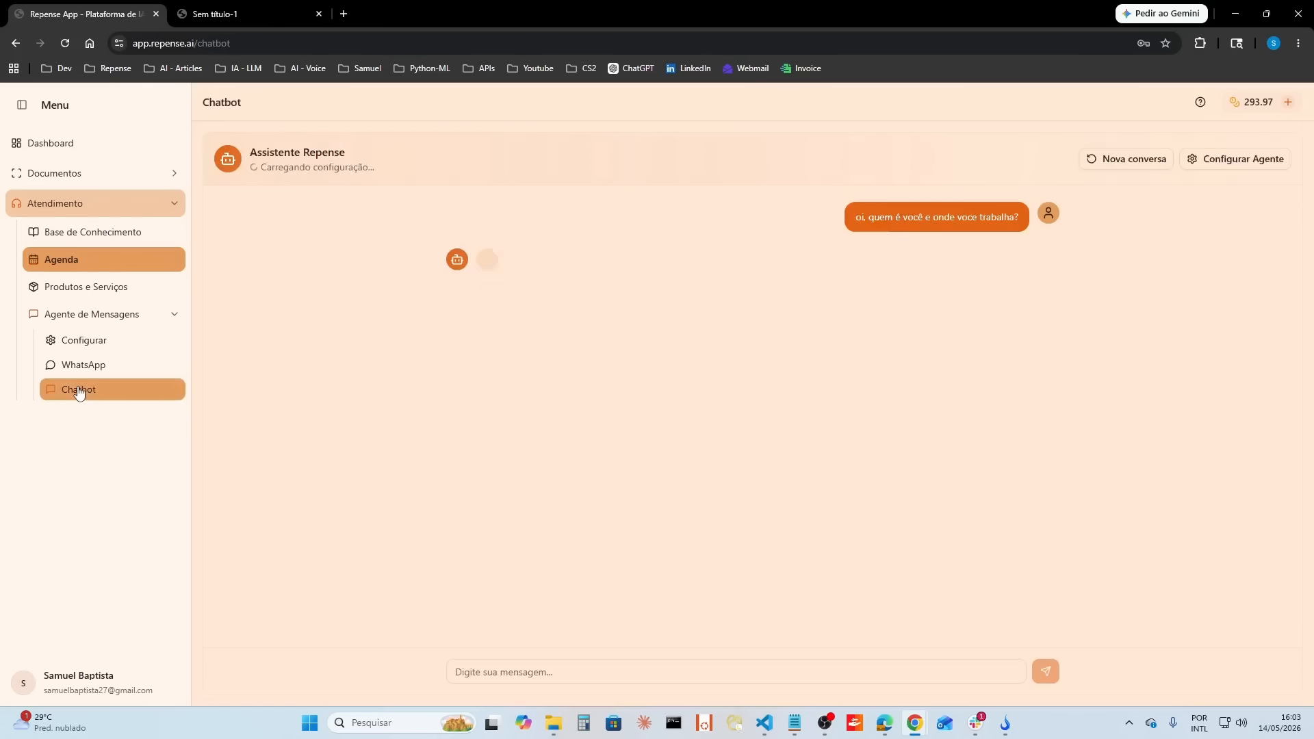
click(1124, 160)
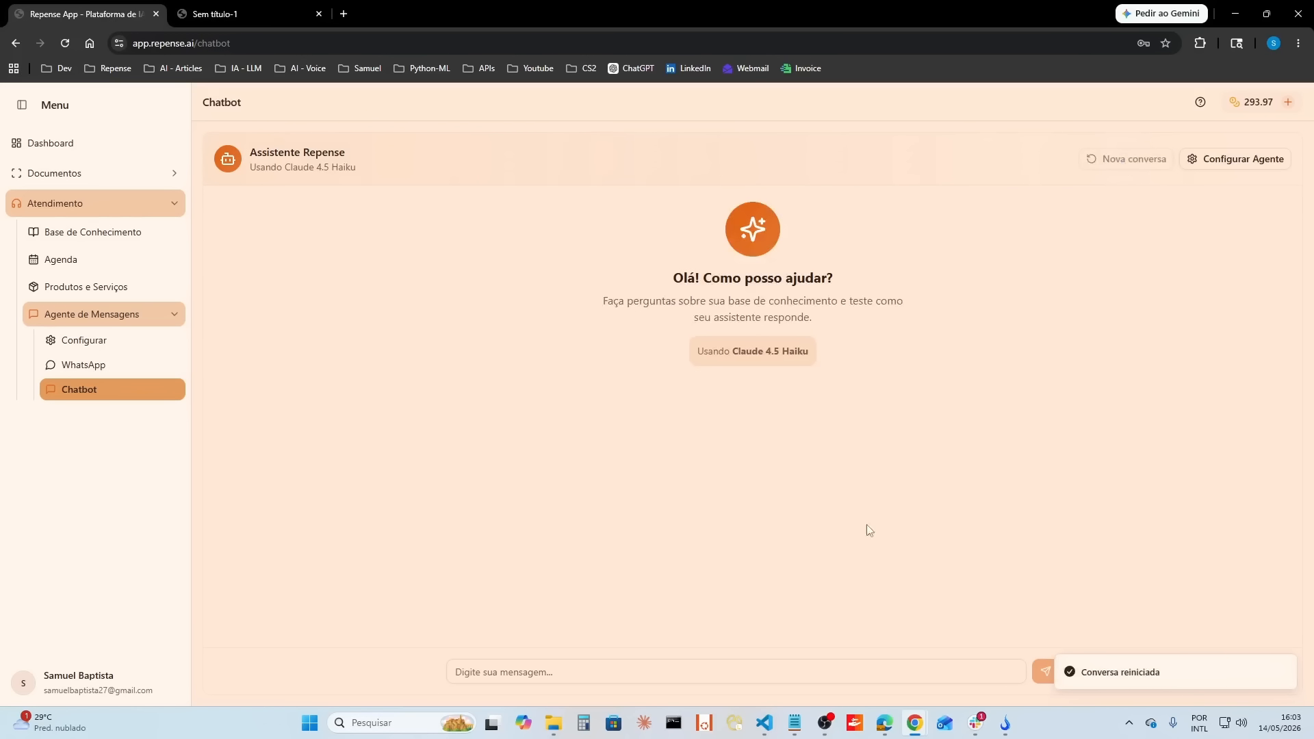
click(585, 674)
text(Opa)
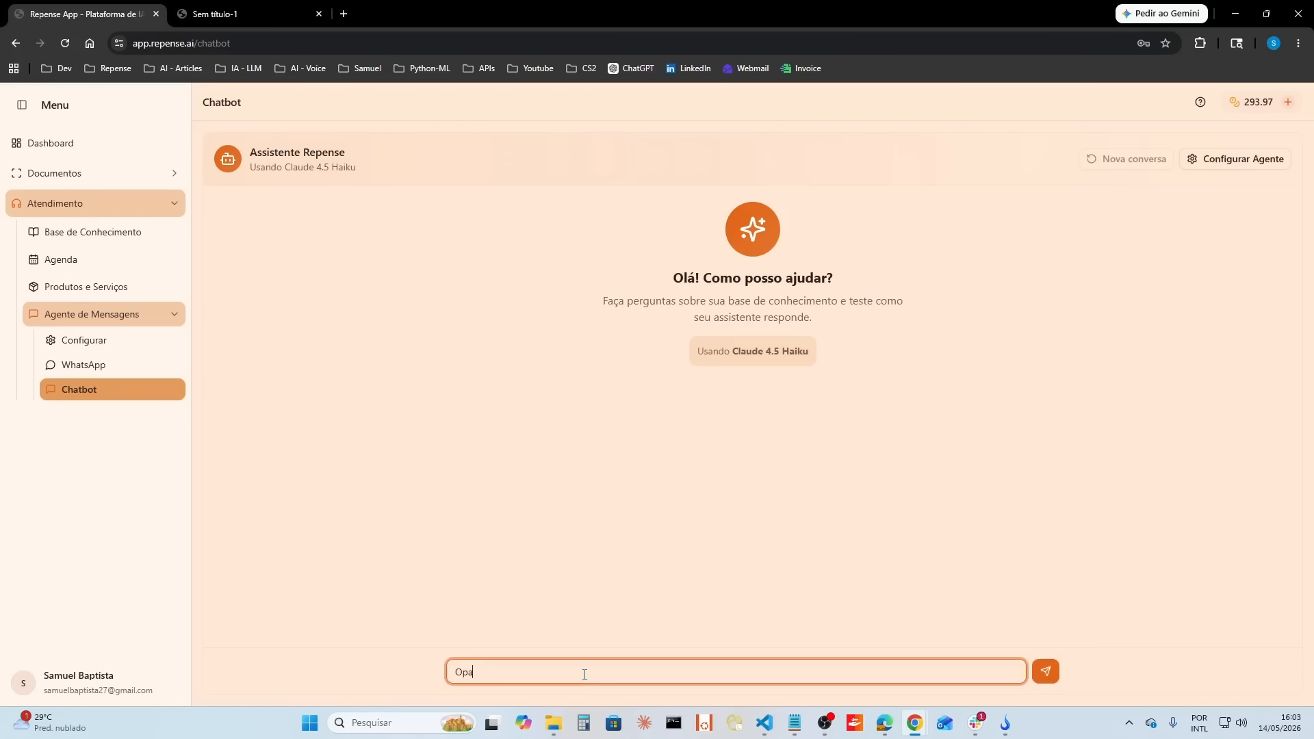
text(! consigo agendar um corte de cab)
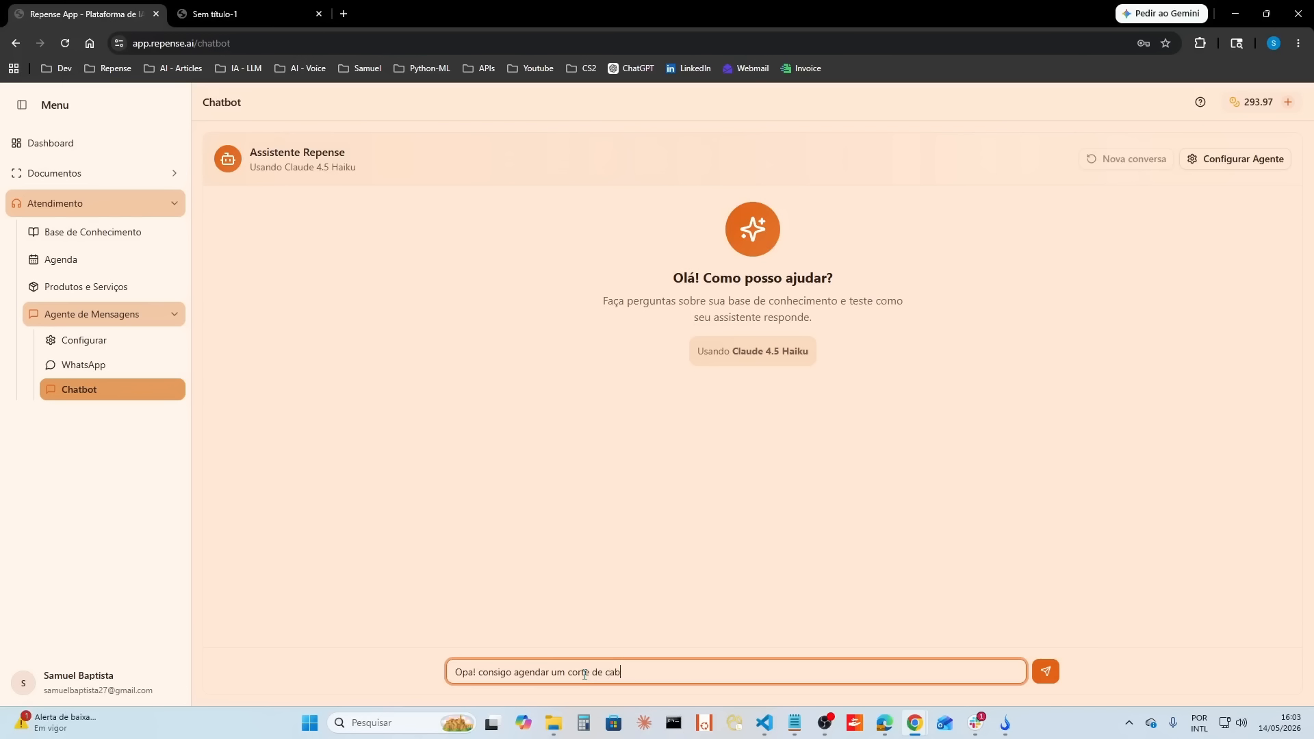
text(elo para amanha?)
key(Return)
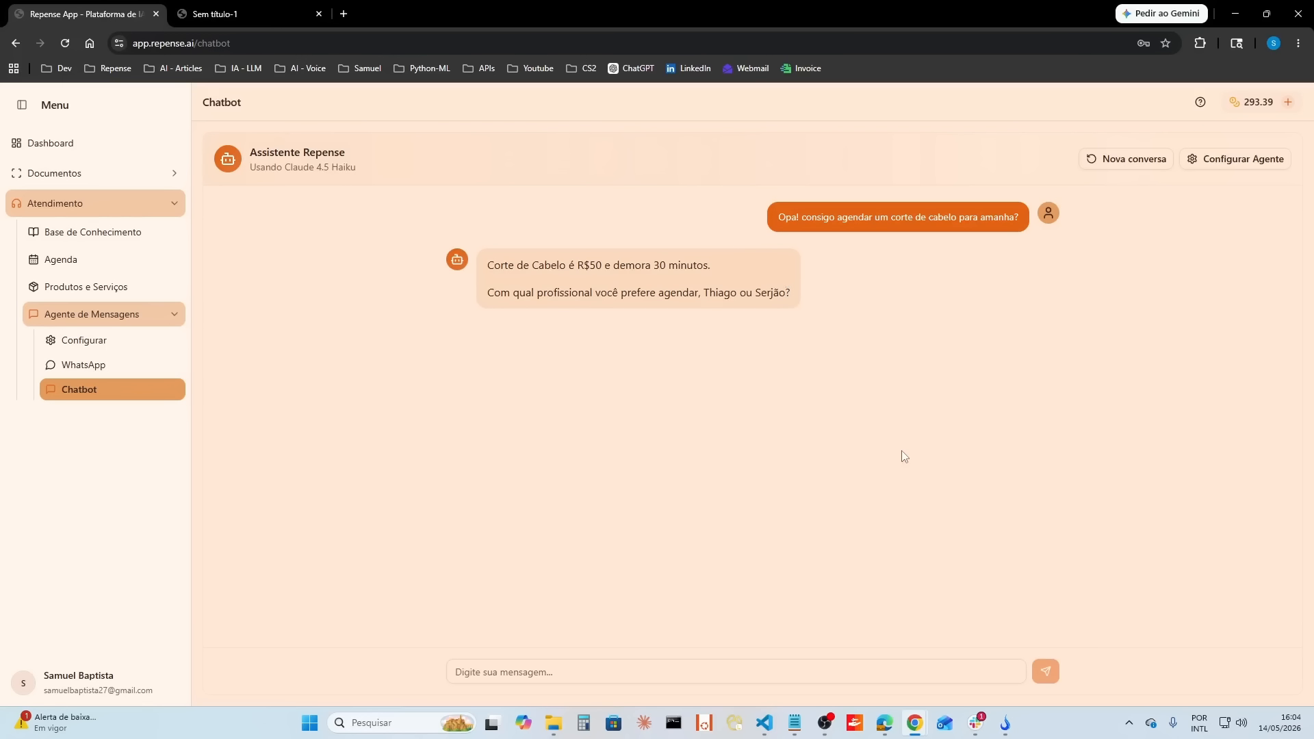
Step: Answer the chatbot by choosing the first professional, and request the 17:00 time with "as 17"
click(620, 669)
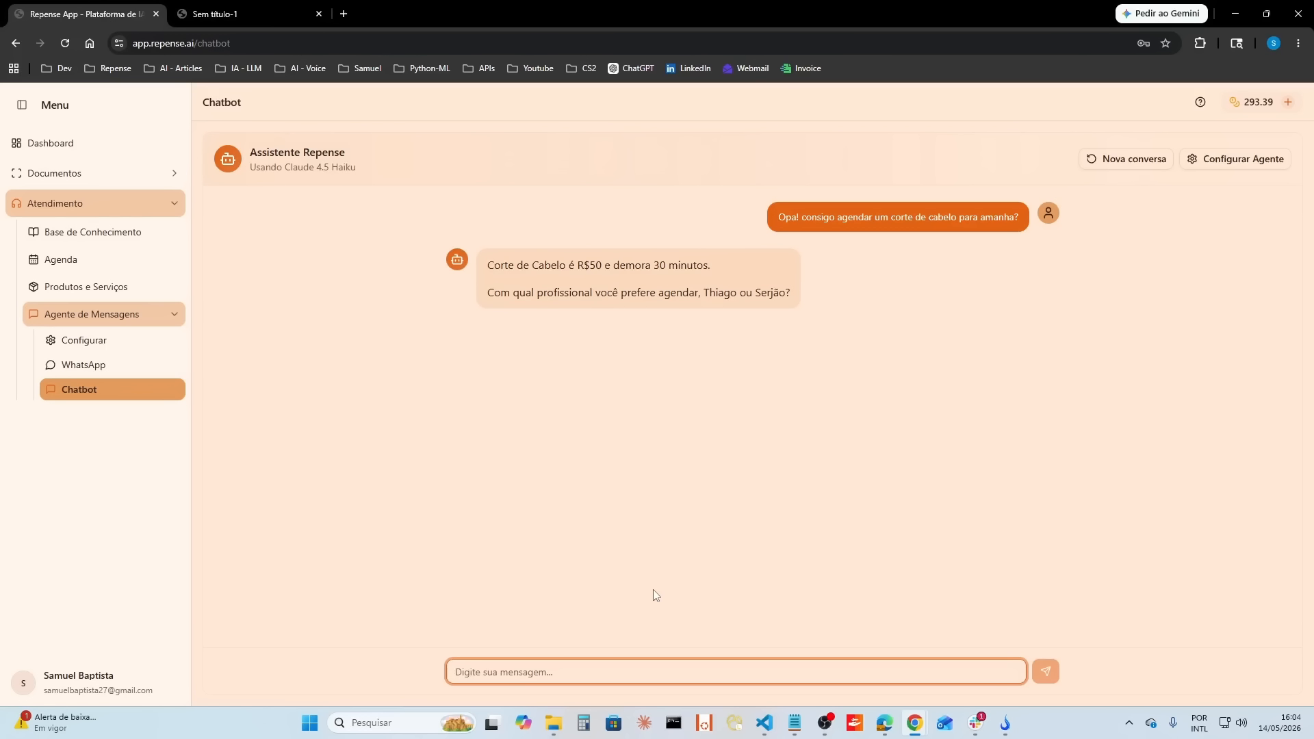
text(Com o thiago!)
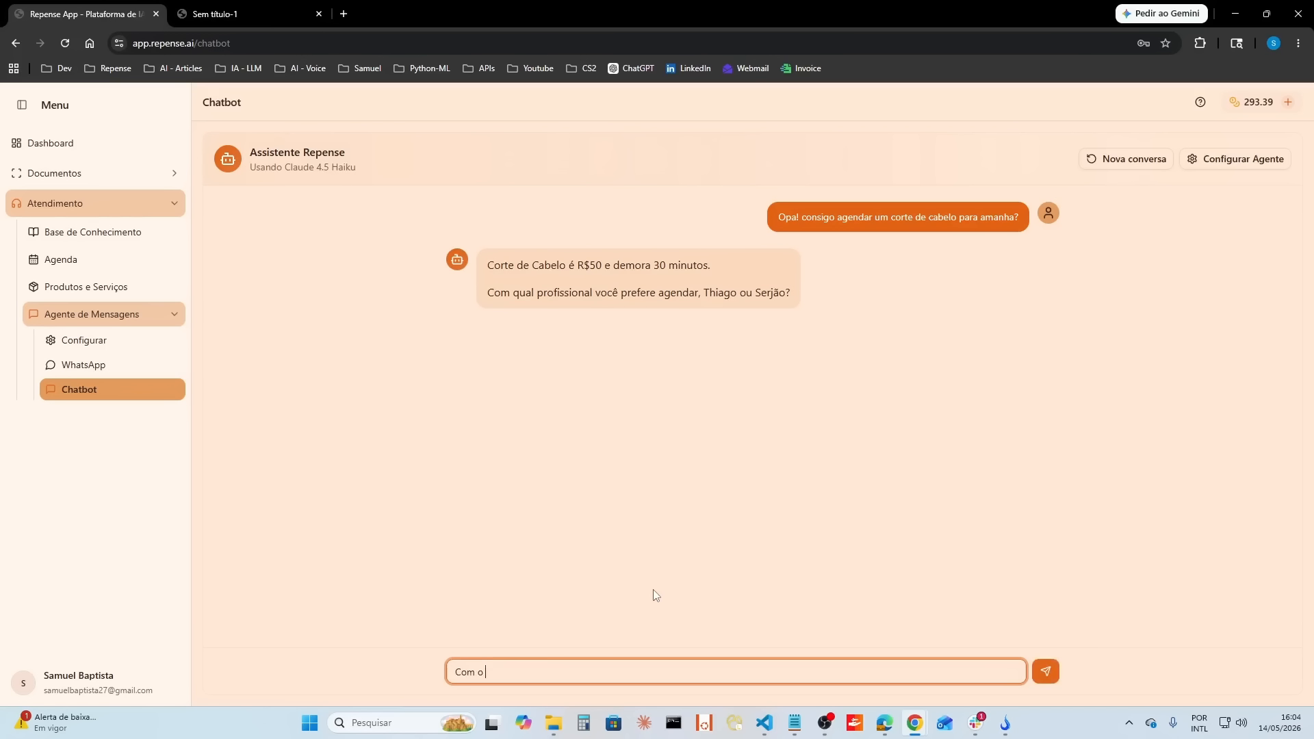
key(Return)
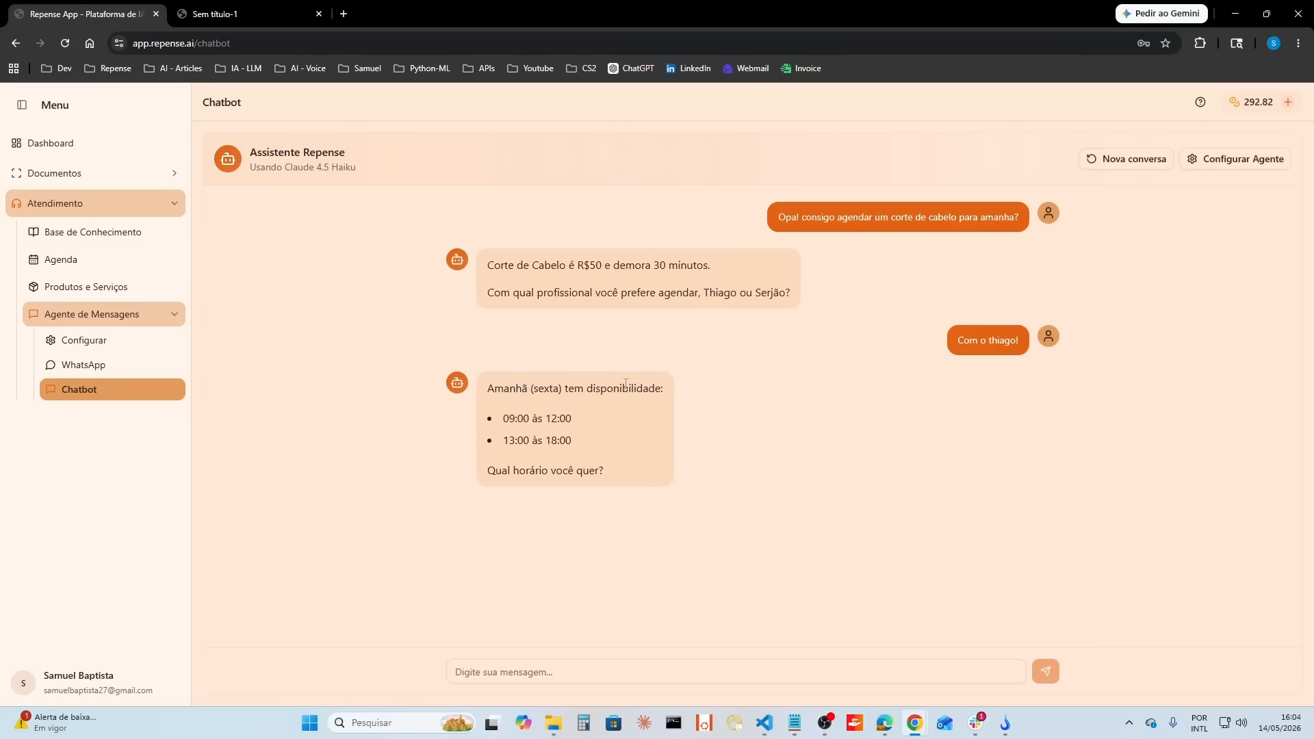
drag(508, 423, 572, 441)
click(770, 671)
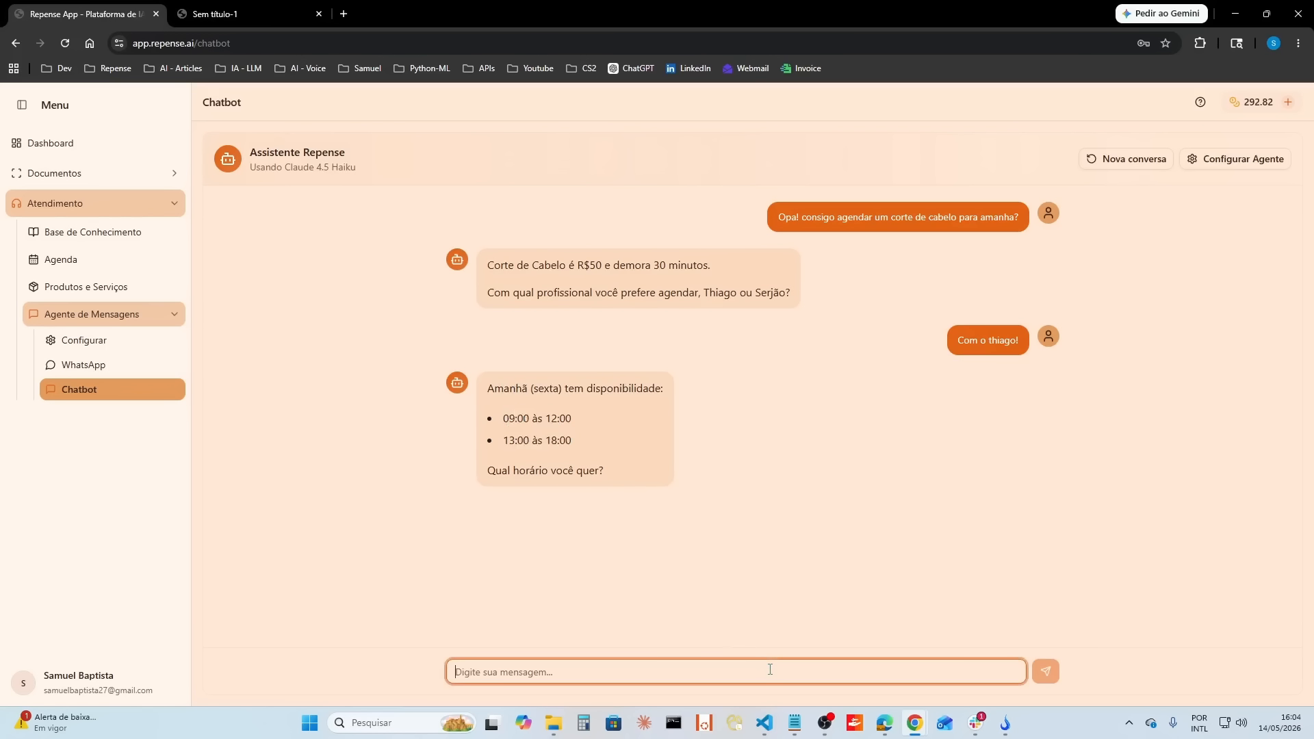
text(as 17)
key(Return)
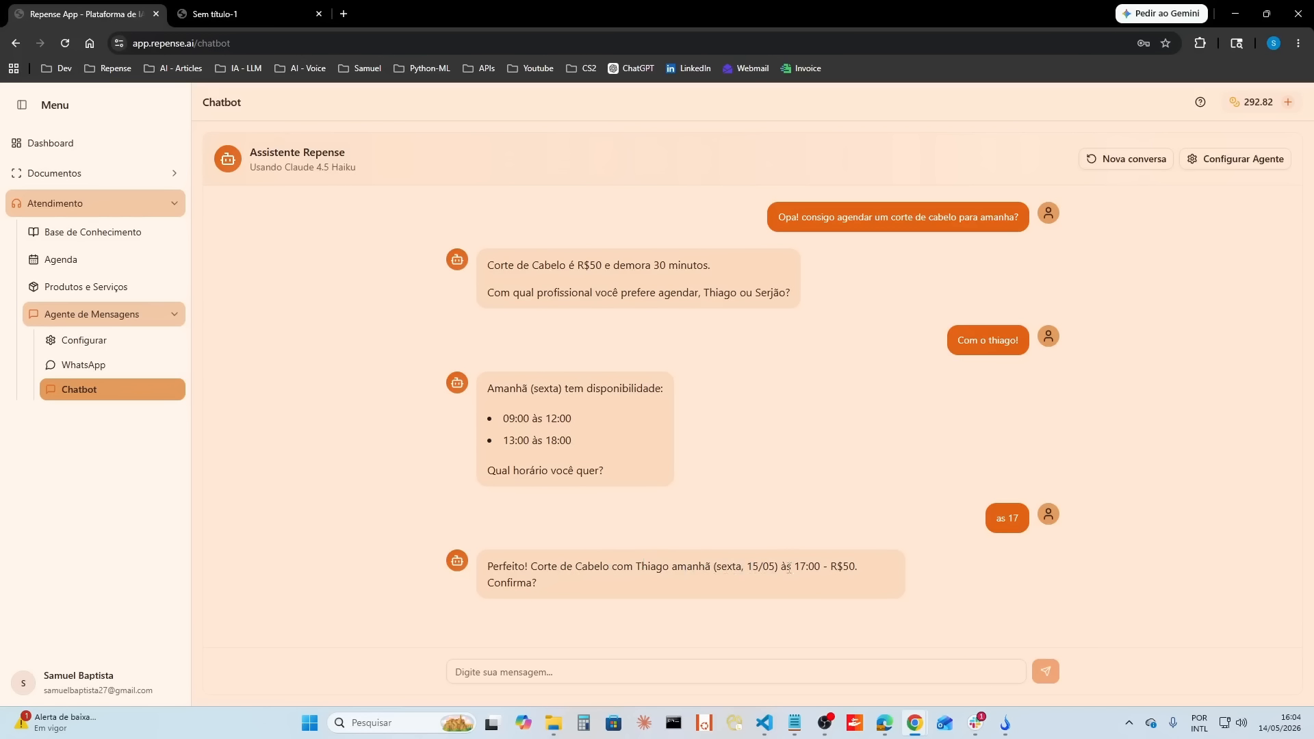
Step: Confirm the proposed haircut appointment for Friday 15/05 at 17:00 in the chatbot conversation
click(866, 671)
text(Sim)
key(Return)
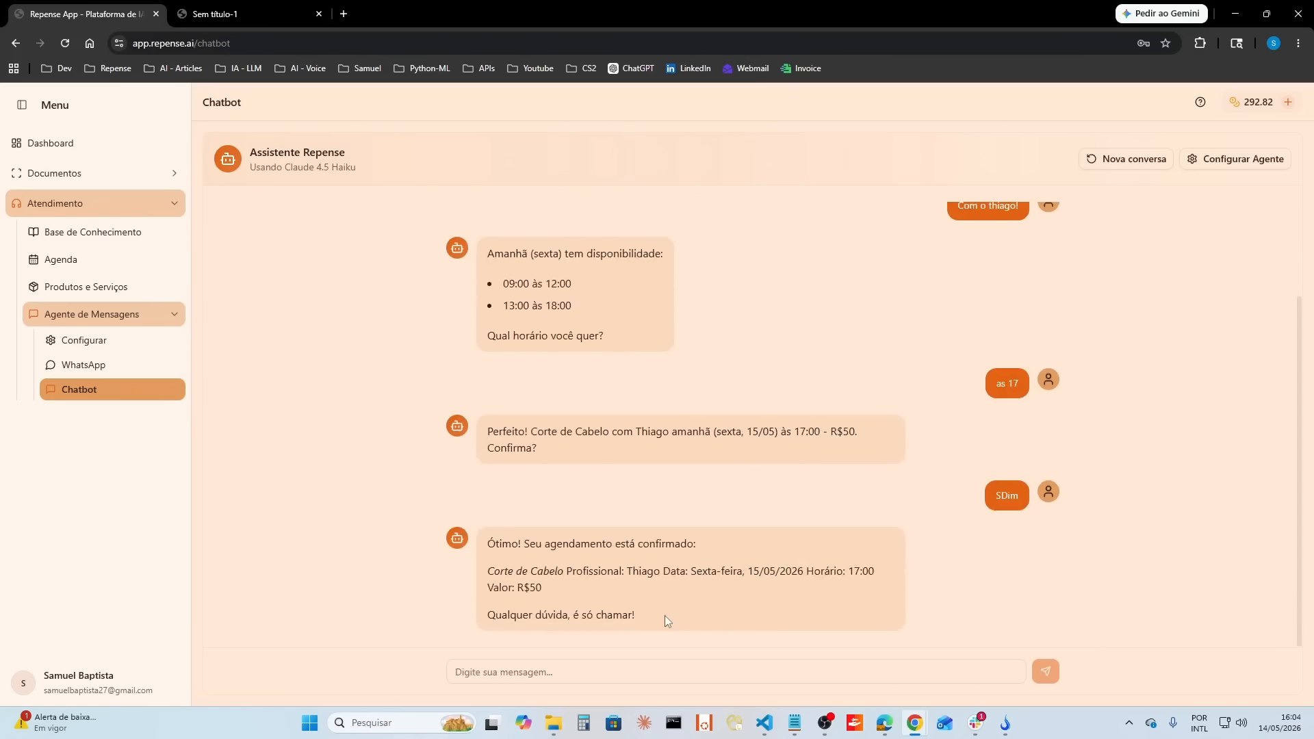
Step: Check in the first professional's agenda whether the Friday 15 May 17:00 slot holds the chatbot's booking
click(115, 264)
scroll(1243, 449, down, 3)
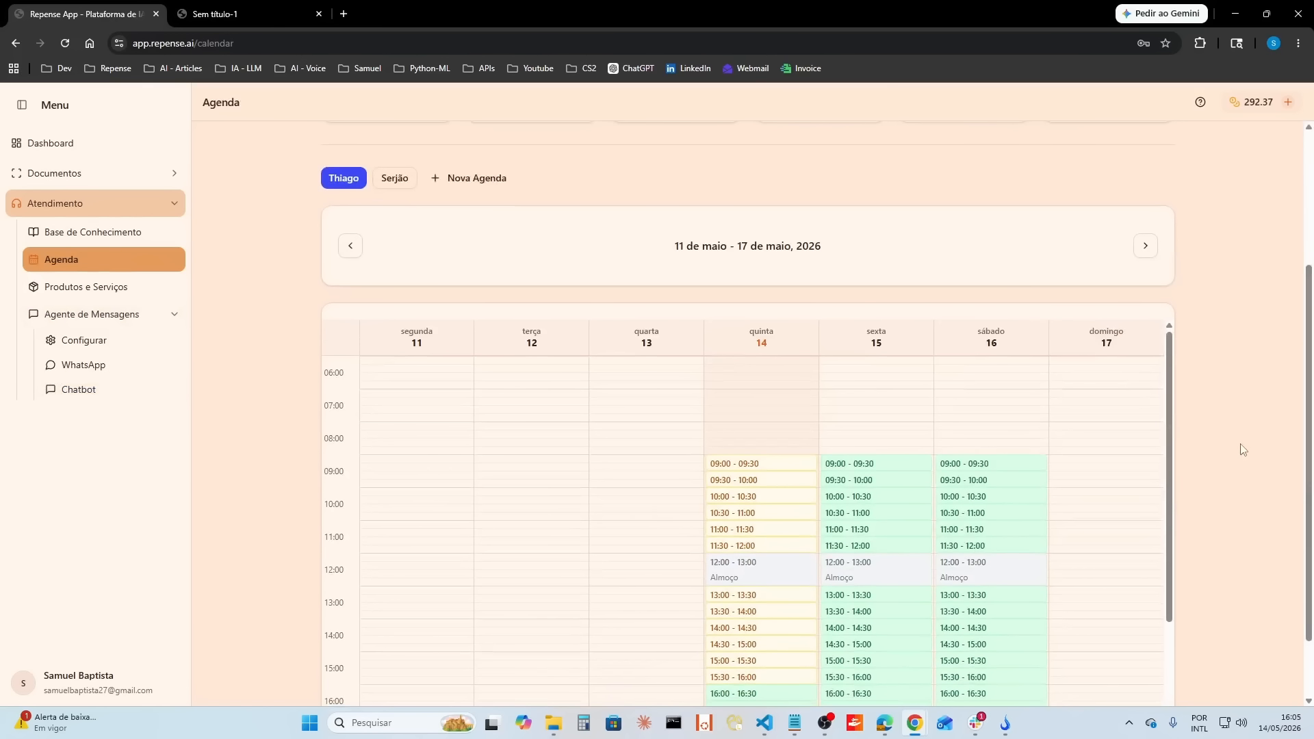
scroll(1243, 450, down, 2)
scroll(1100, 490, down, 2)
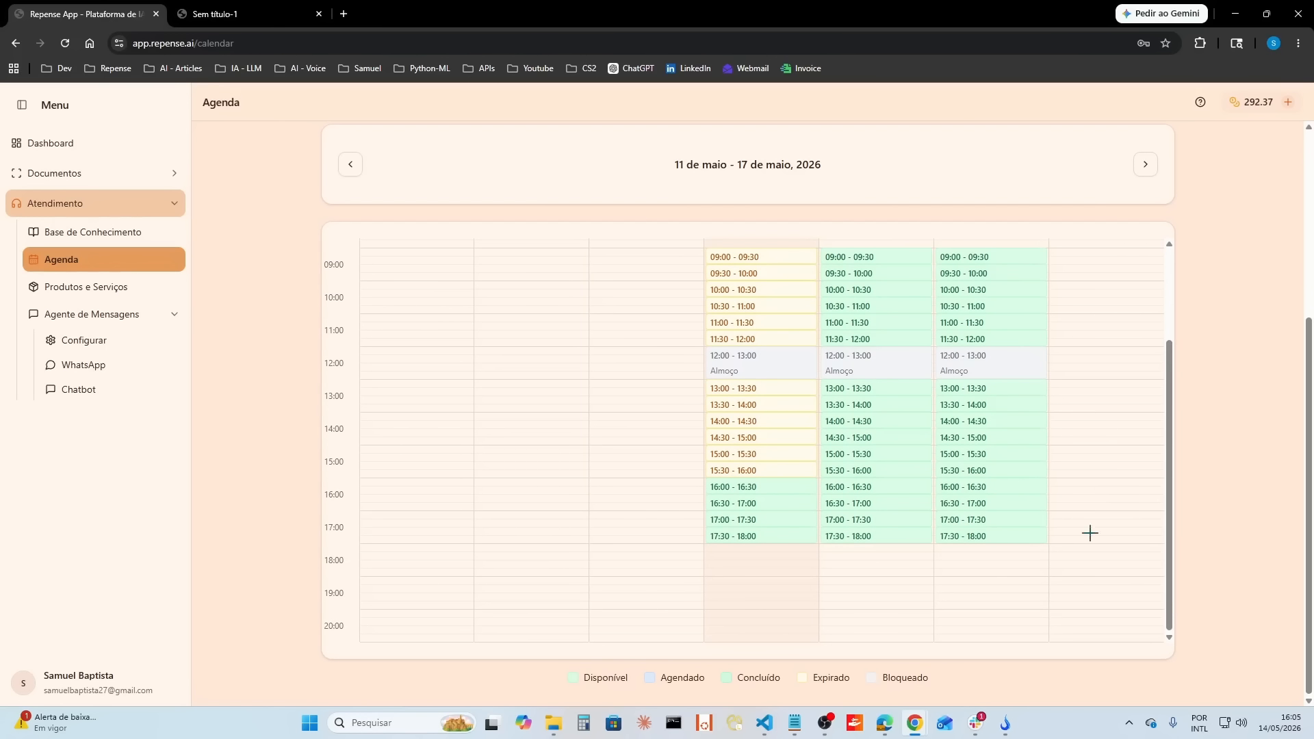
scroll(1065, 513, up, 2)
scroll(877, 439, down, 2)
click(862, 524)
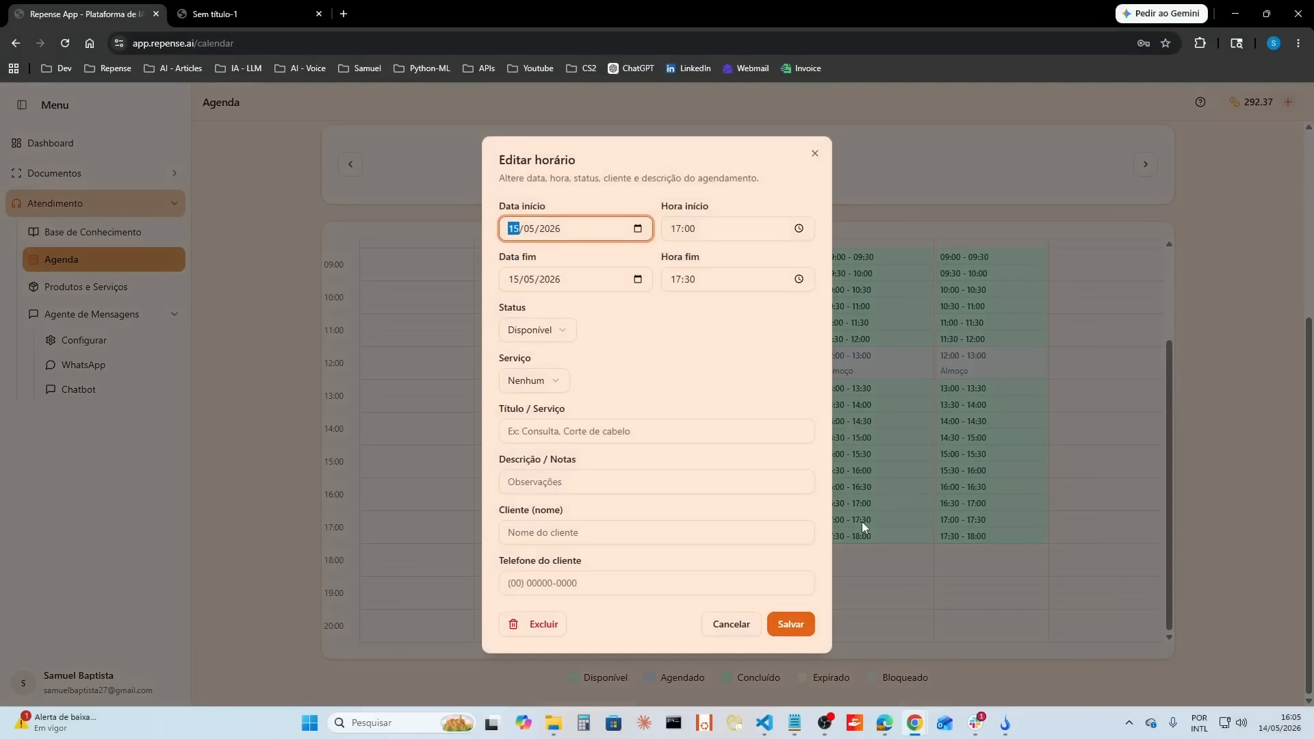
click(729, 623)
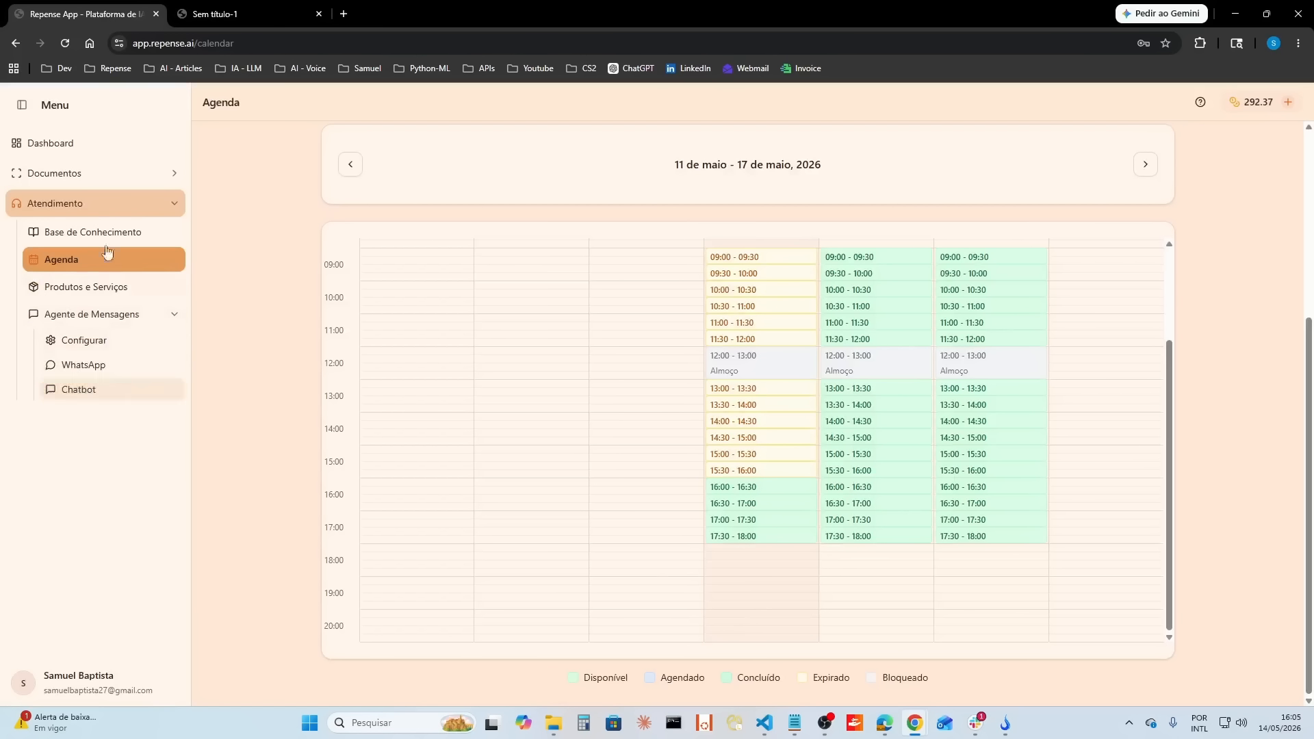
Step: Check the agent's Buscar na base, Agendamento and Tabela de preços tools and save the agent configuration
click(95, 341)
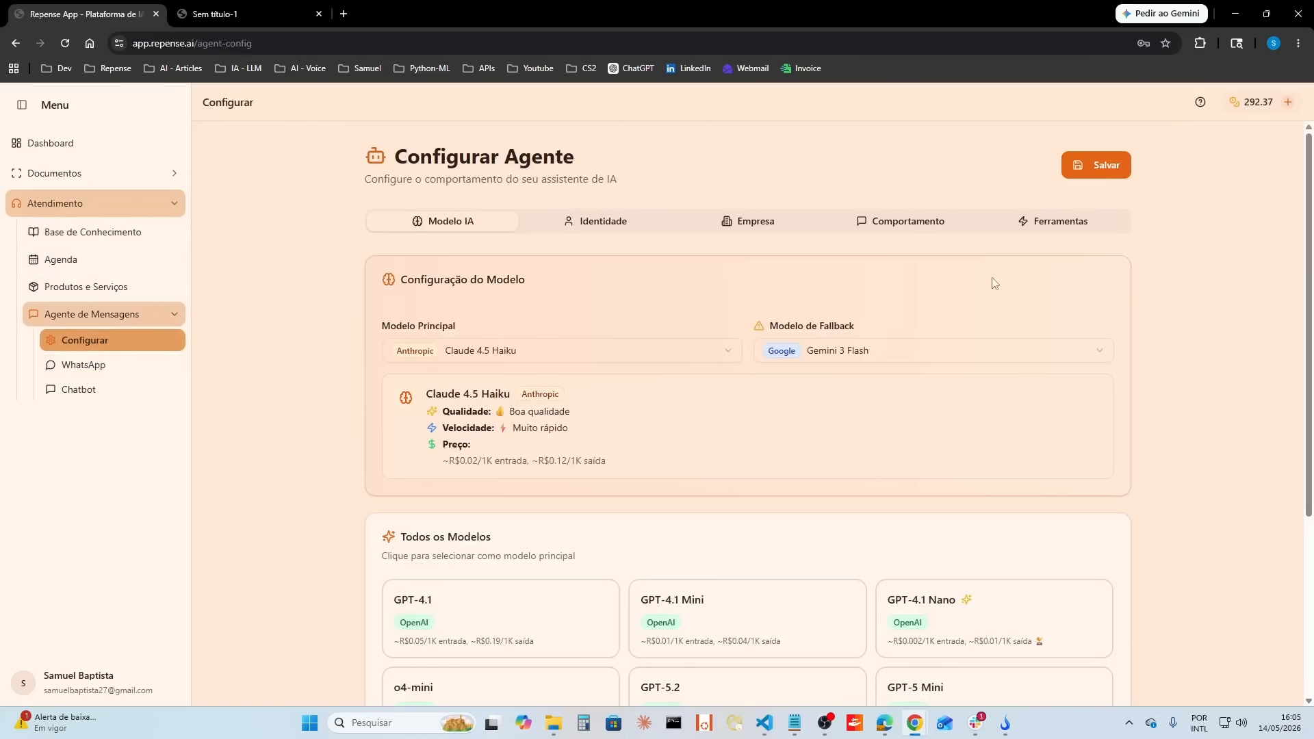
click(1056, 219)
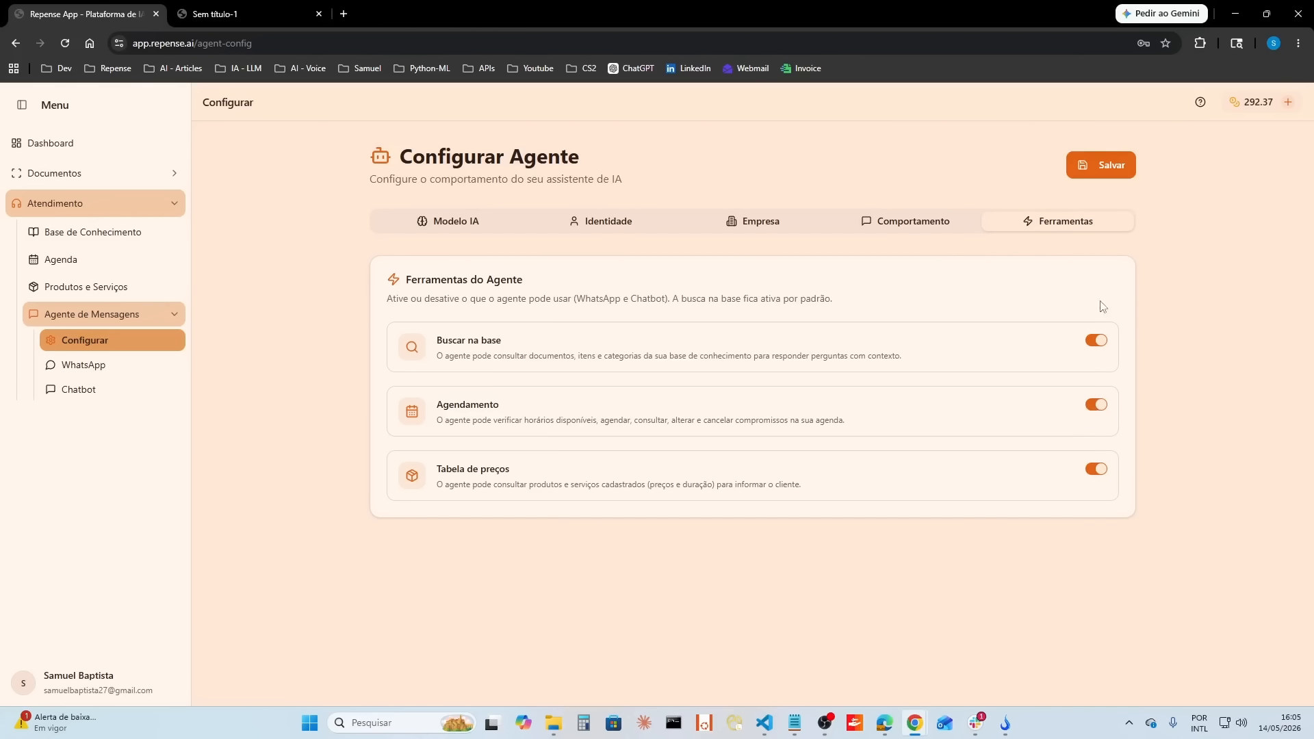
click(1116, 167)
Step: Change the agent's main model to Claude 4.6 Sonnet, save the configuration and compare it with the other listed models
click(459, 226)
scroll(762, 450, down, 4)
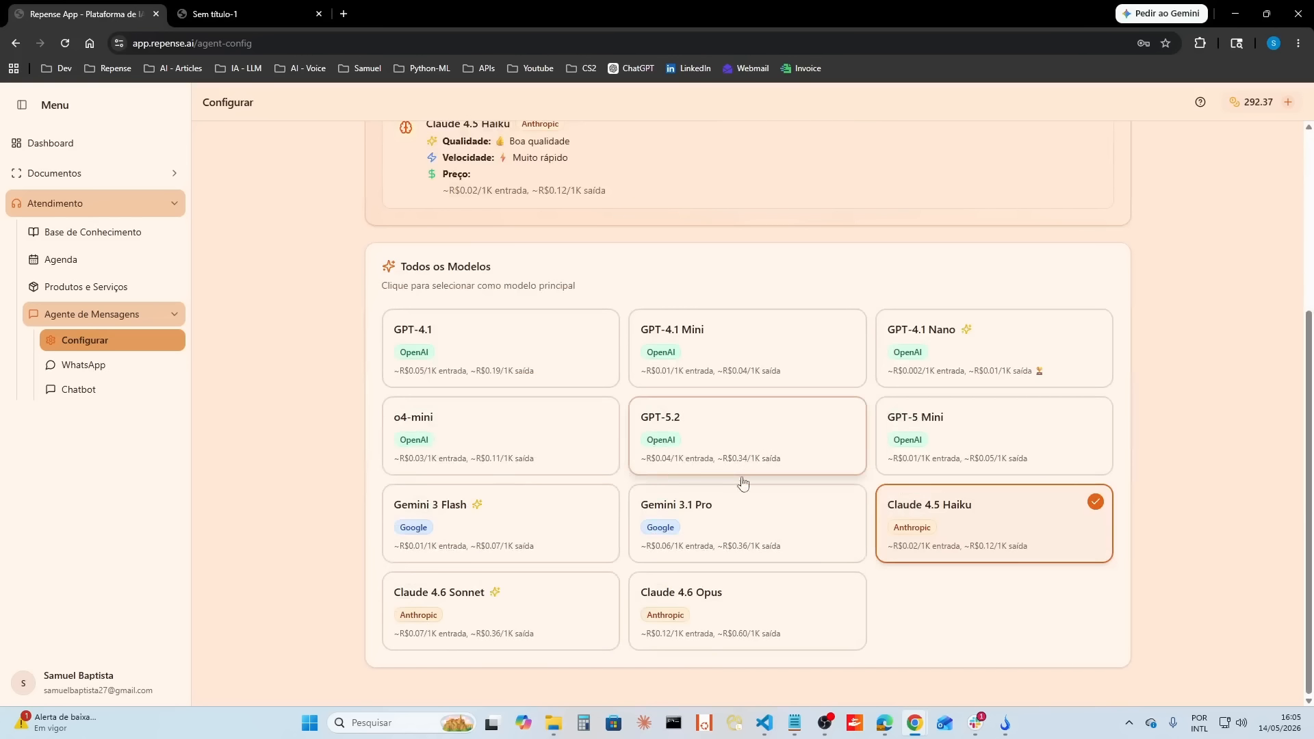
click(523, 628)
scroll(754, 558, up, 4)
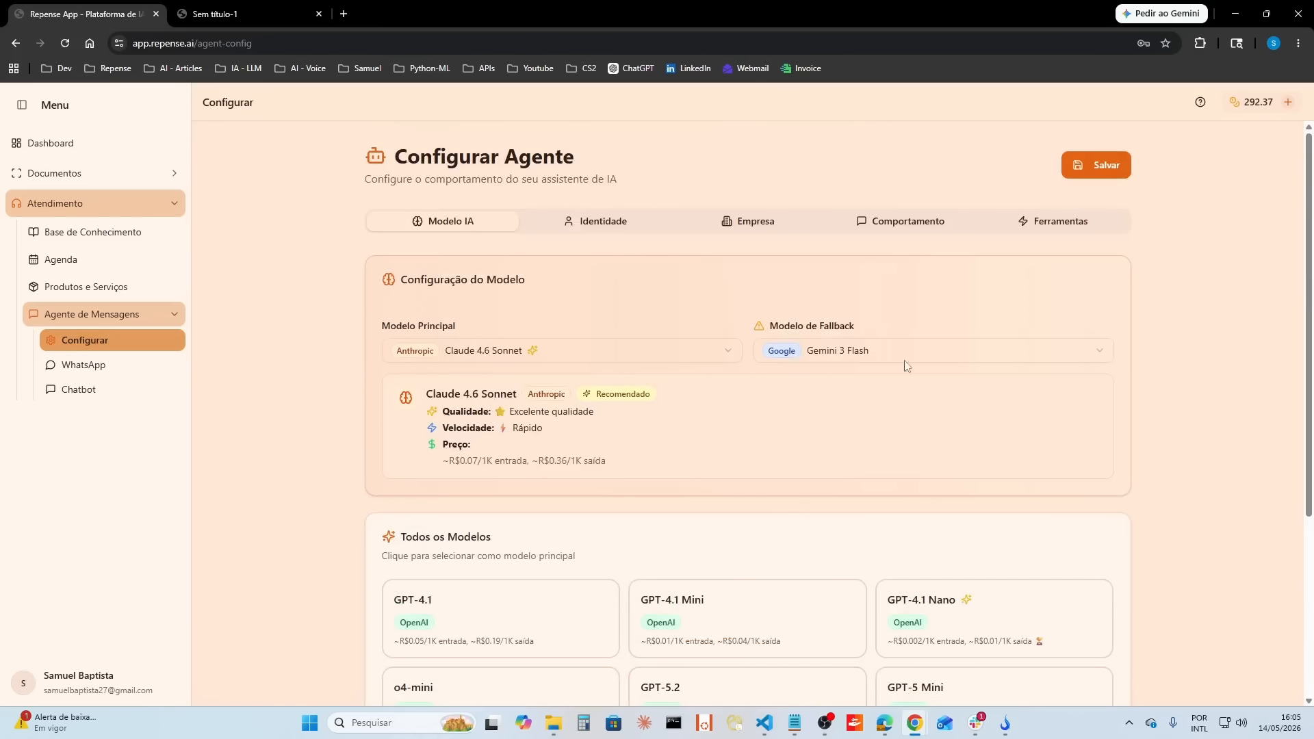
click(1103, 168)
scroll(808, 630, down, 4)
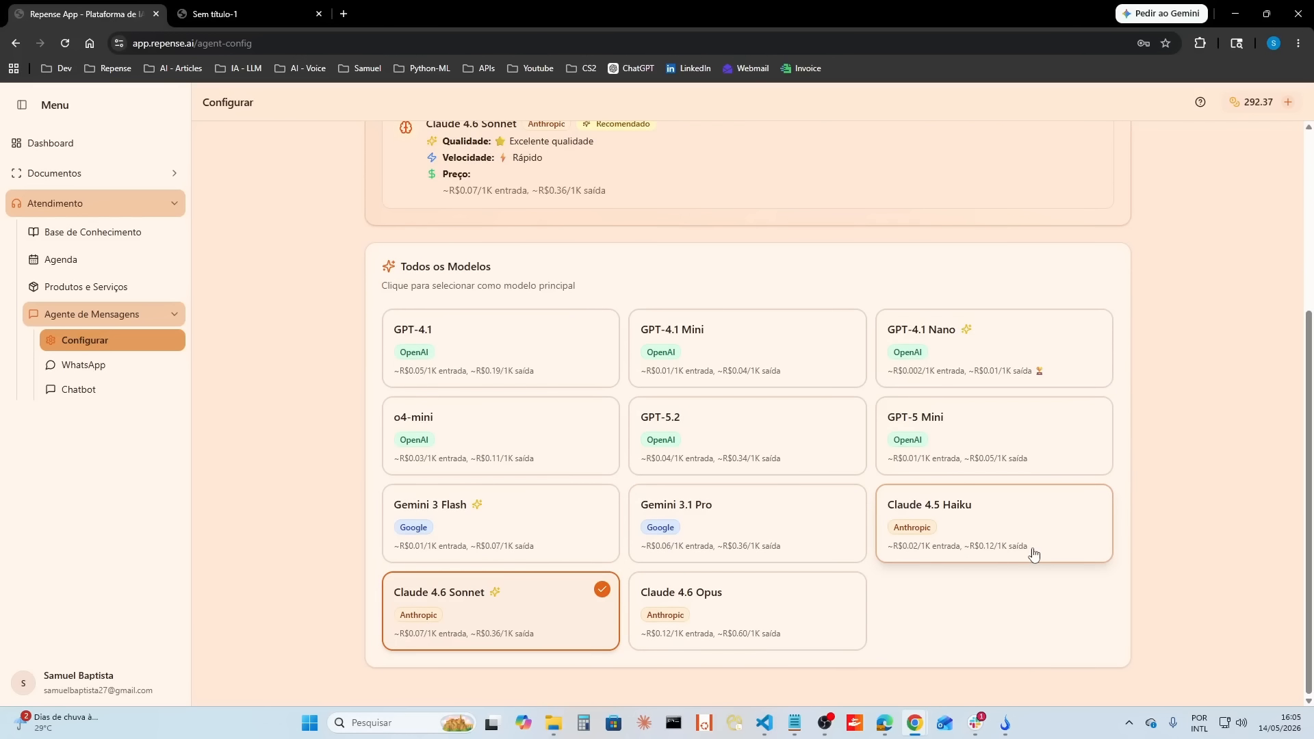
Step: Return to the chatbot, review its last booking confirmation and start a new conversation with Claude 4.6 Sonnet
click(76, 394)
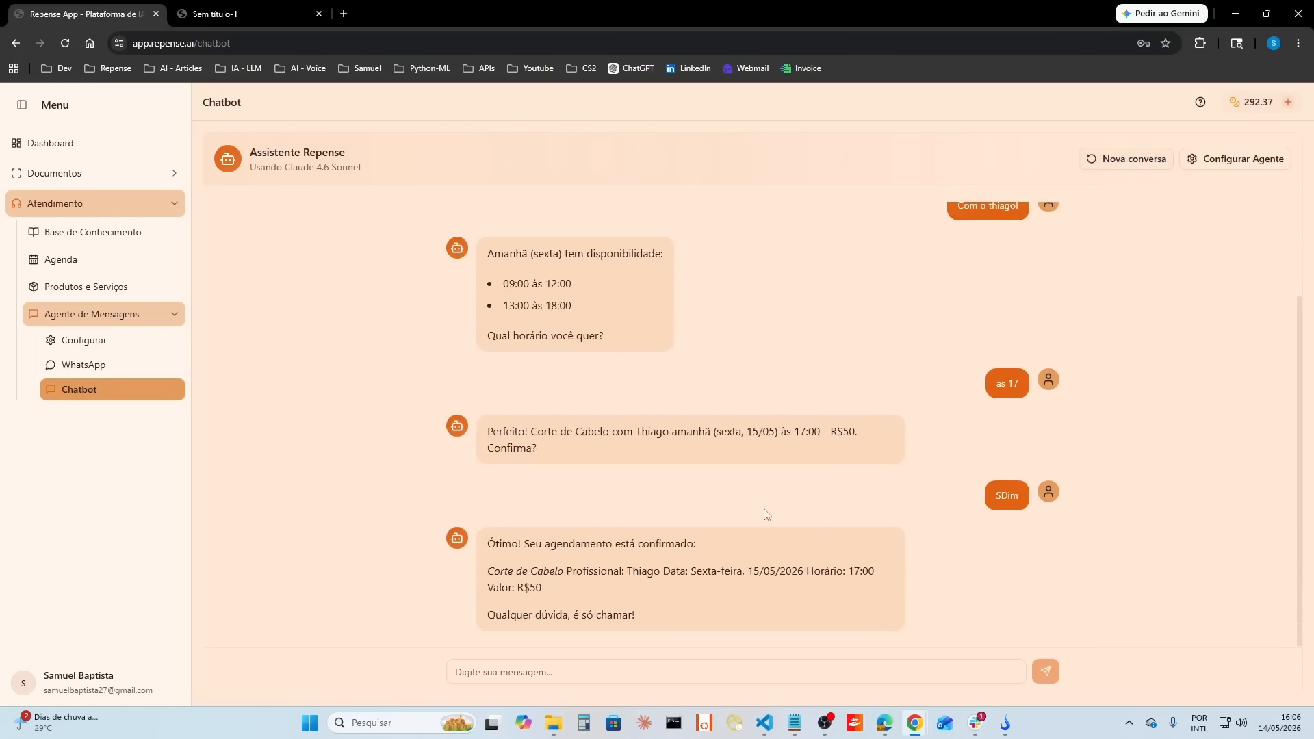
drag(633, 620, 485, 542)
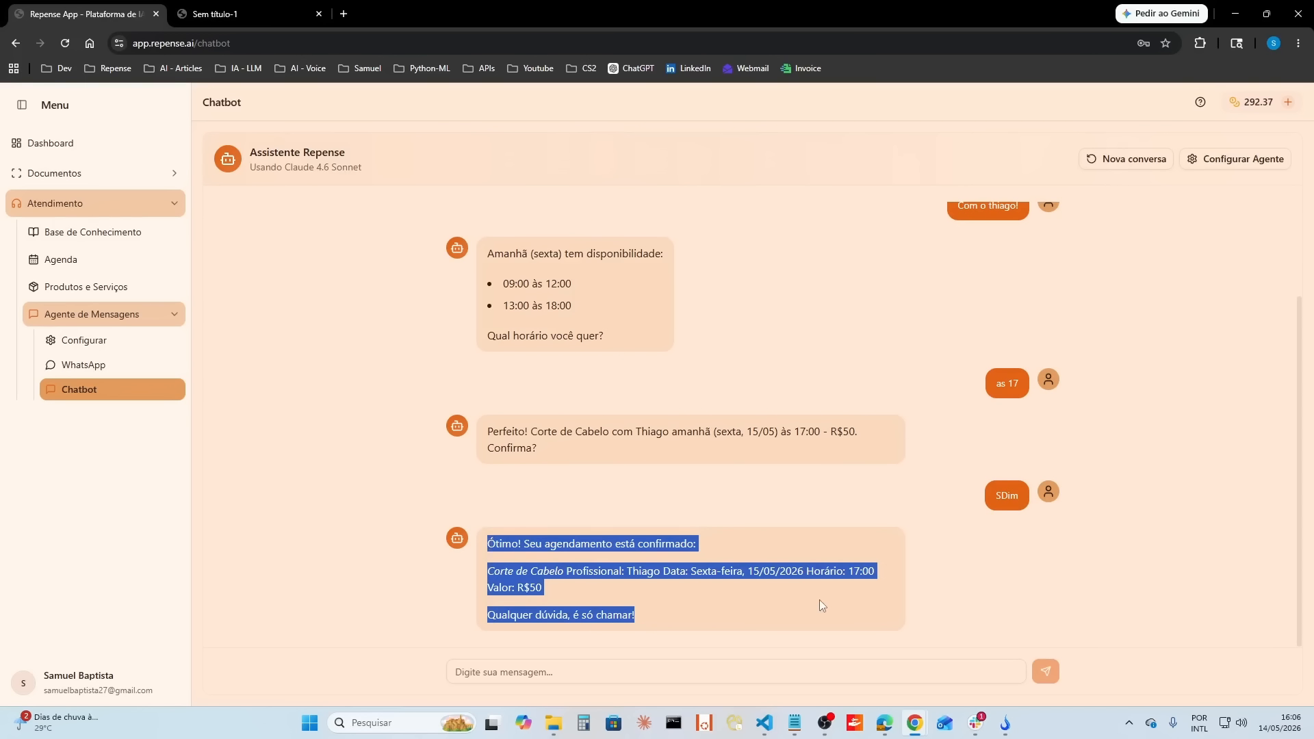
click(856, 595)
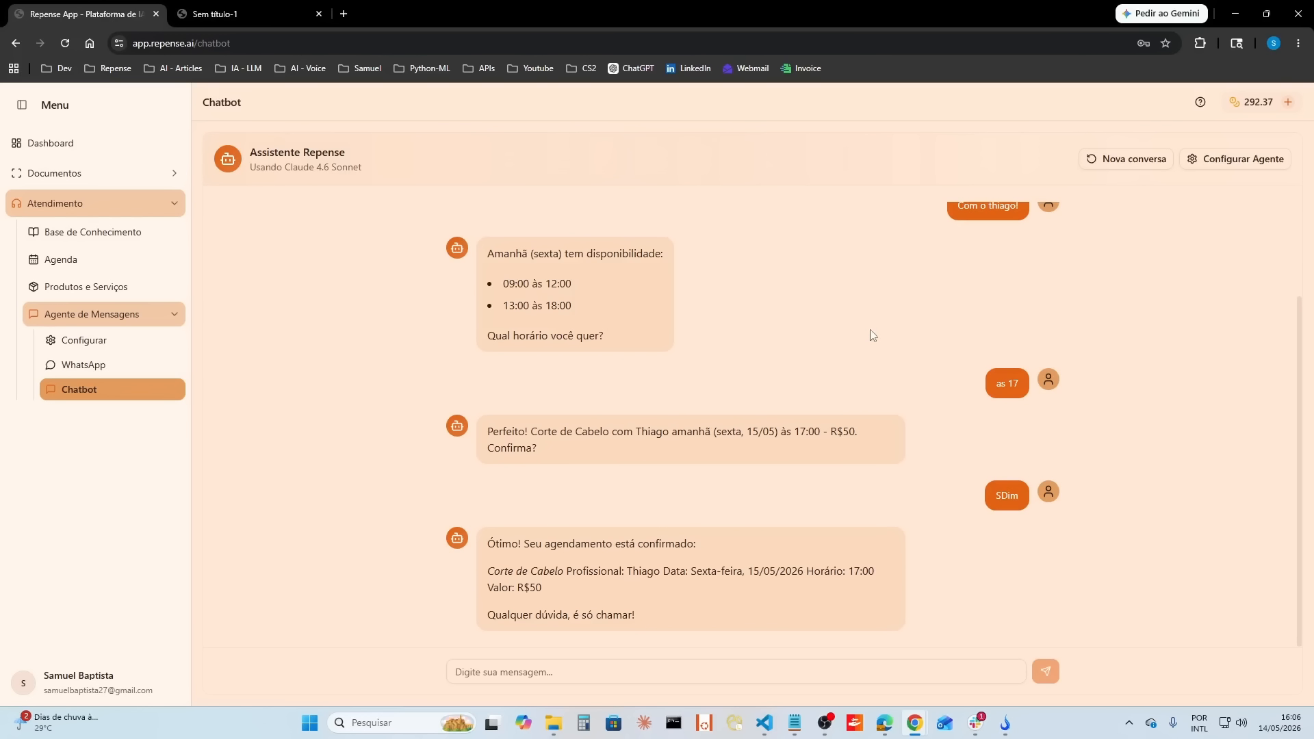
scroll(868, 343, up, 2)
click(1133, 160)
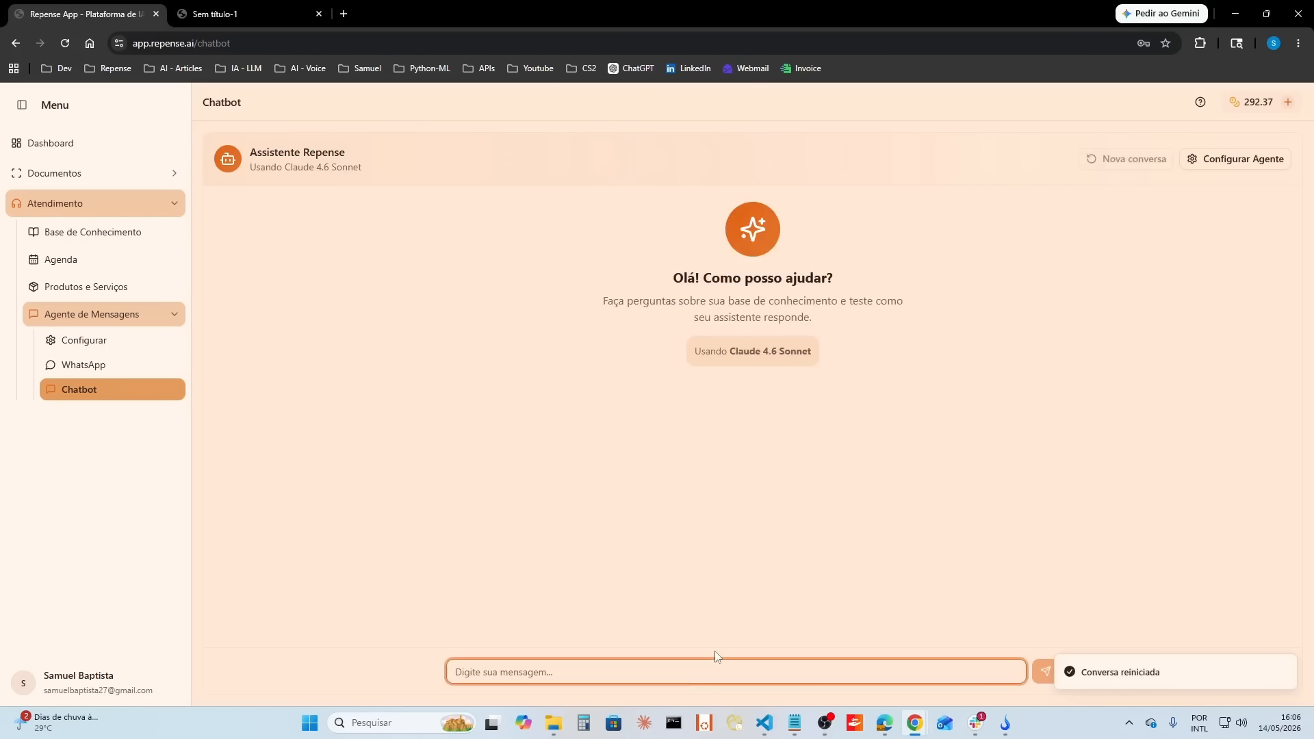
Step: Ask the chatbot for a haircut tomorrow with the first professional, asking whether 17:00 is available
text(Quero cortar o ca)
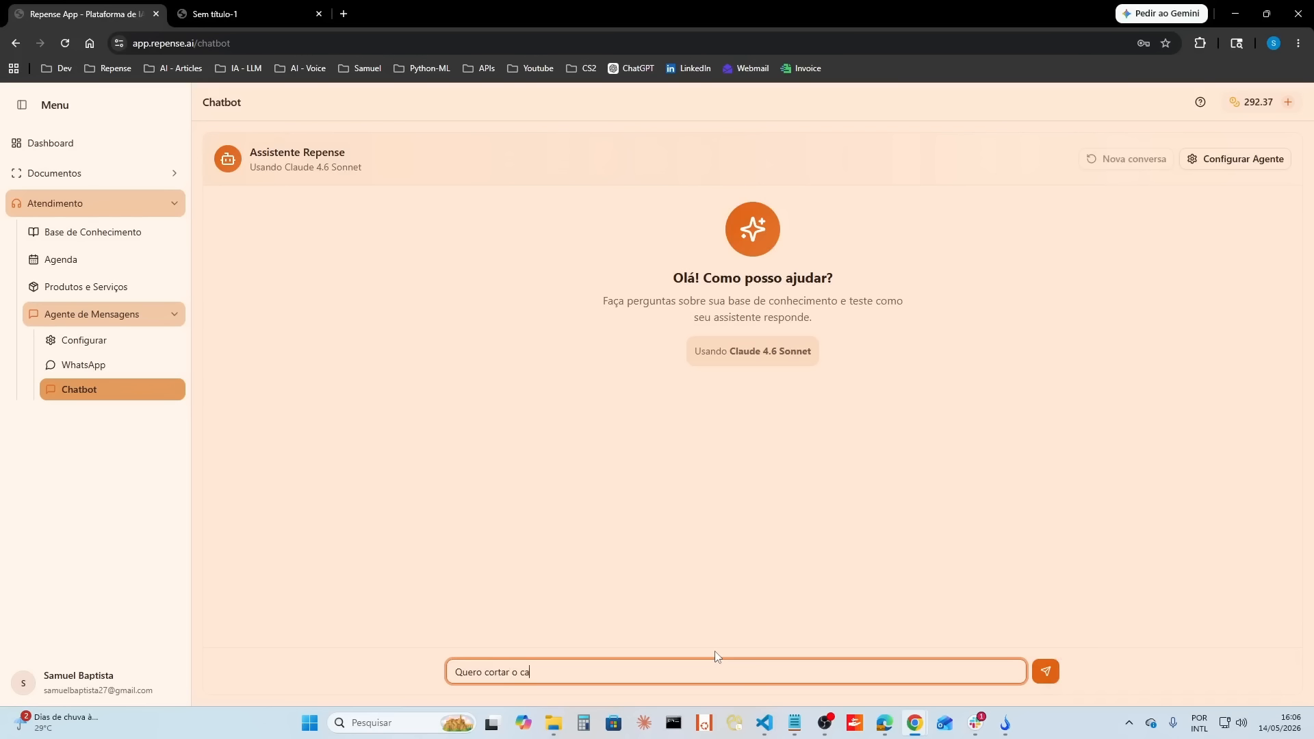
text(belo amanha com o thiago! tem horario as 17?)
key(Return)
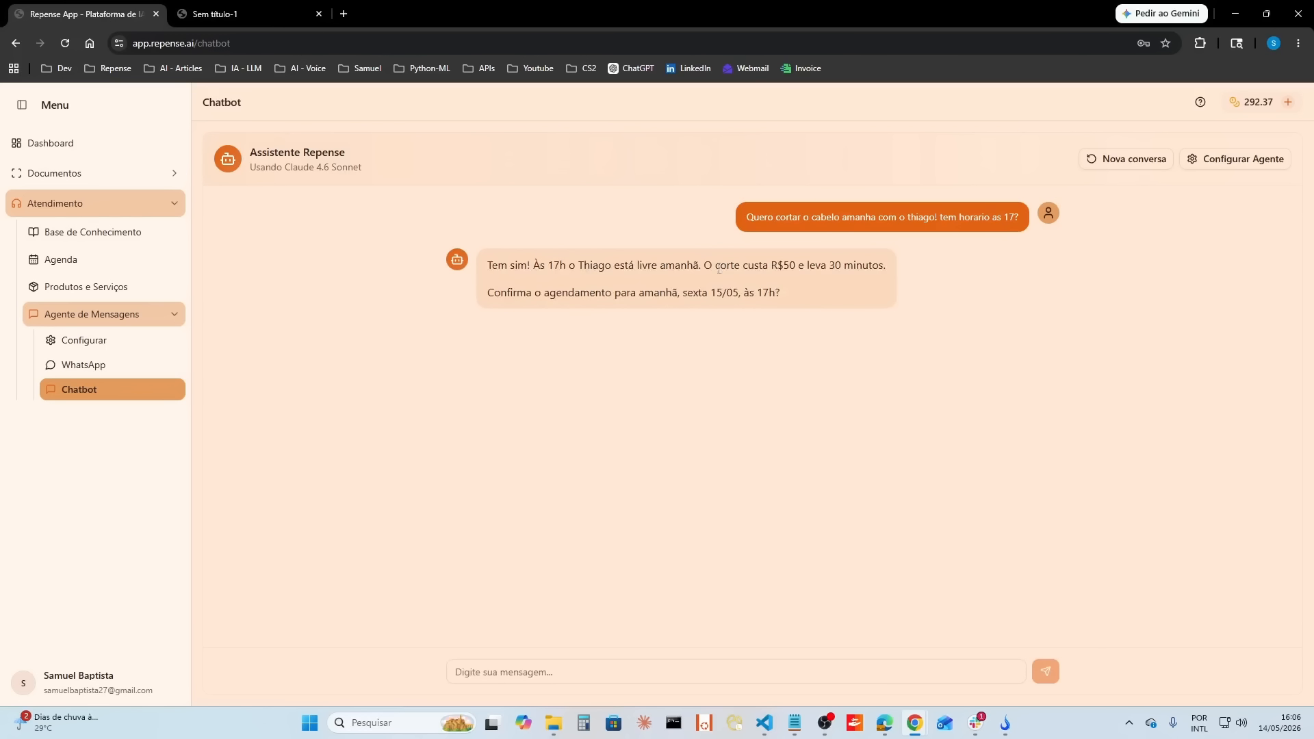
Step: Reply "Confirmo!!" to the chatbot to accept the proposed Friday 15/05 17h haircut
click(746, 667)
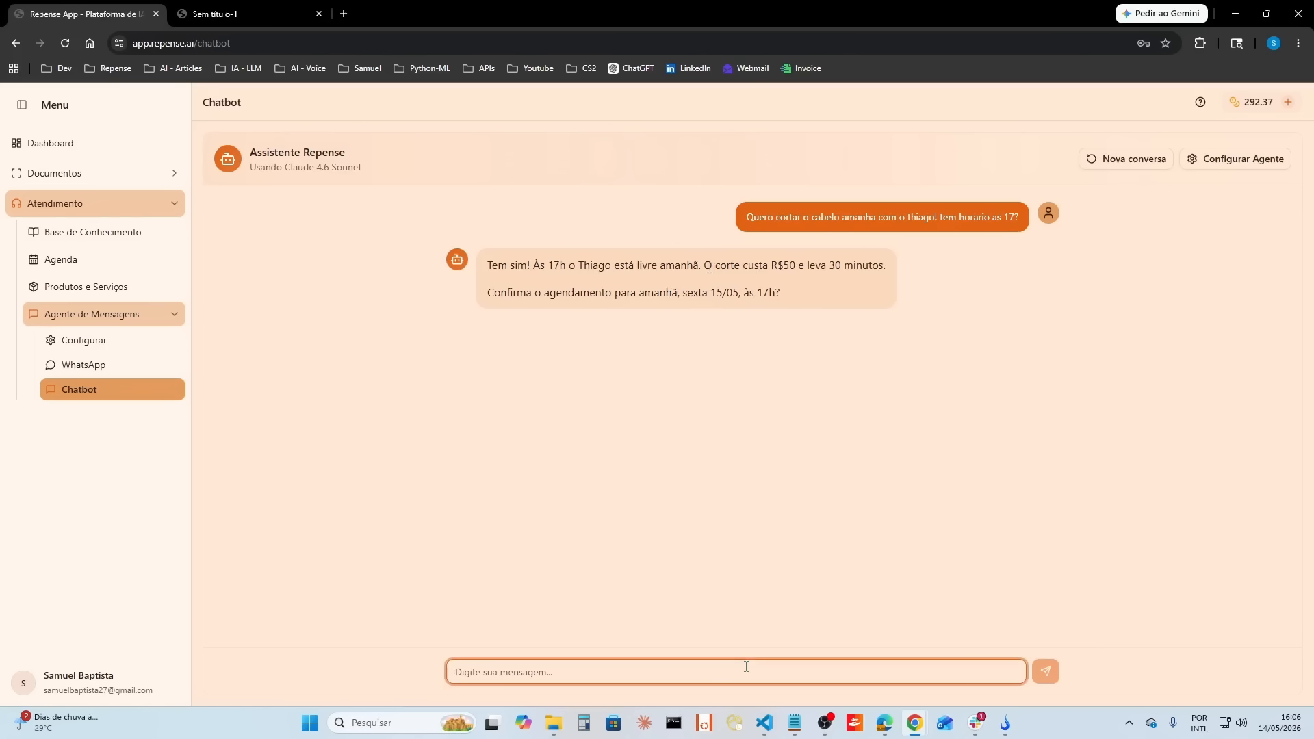
text(Confirmo!!)
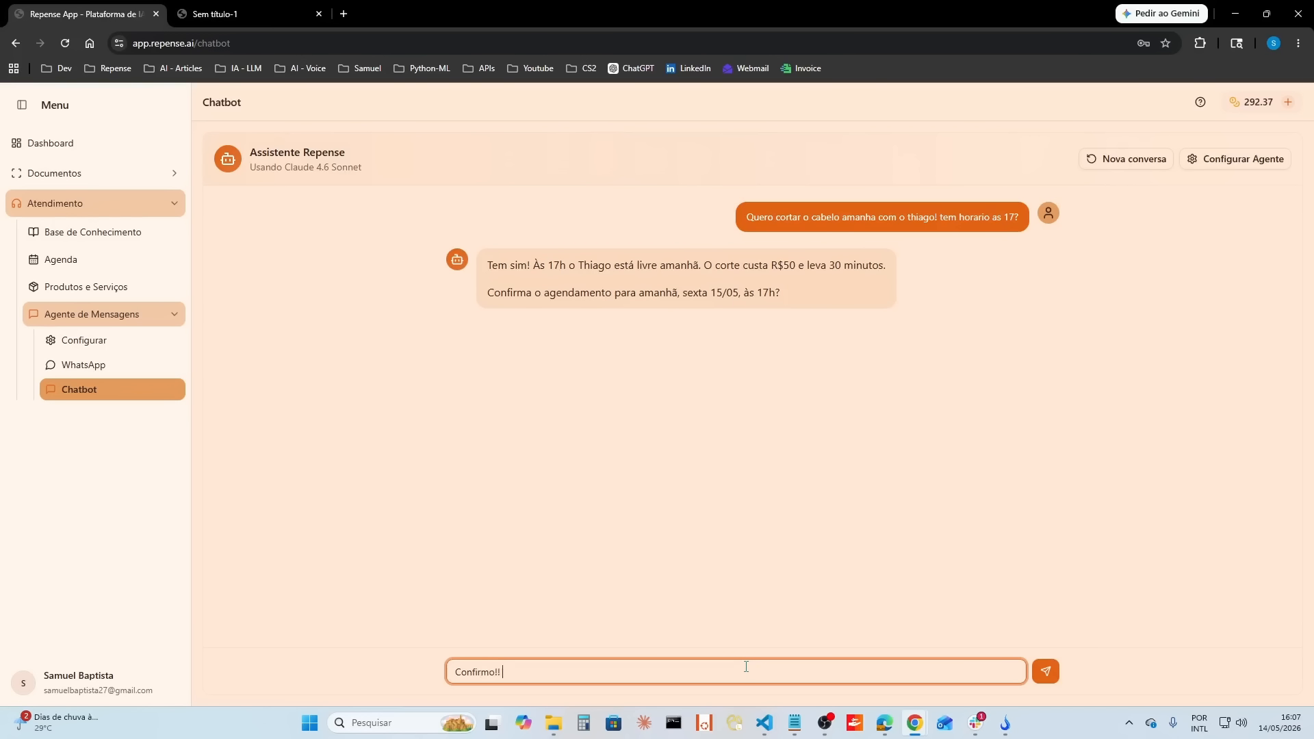
key(Return)
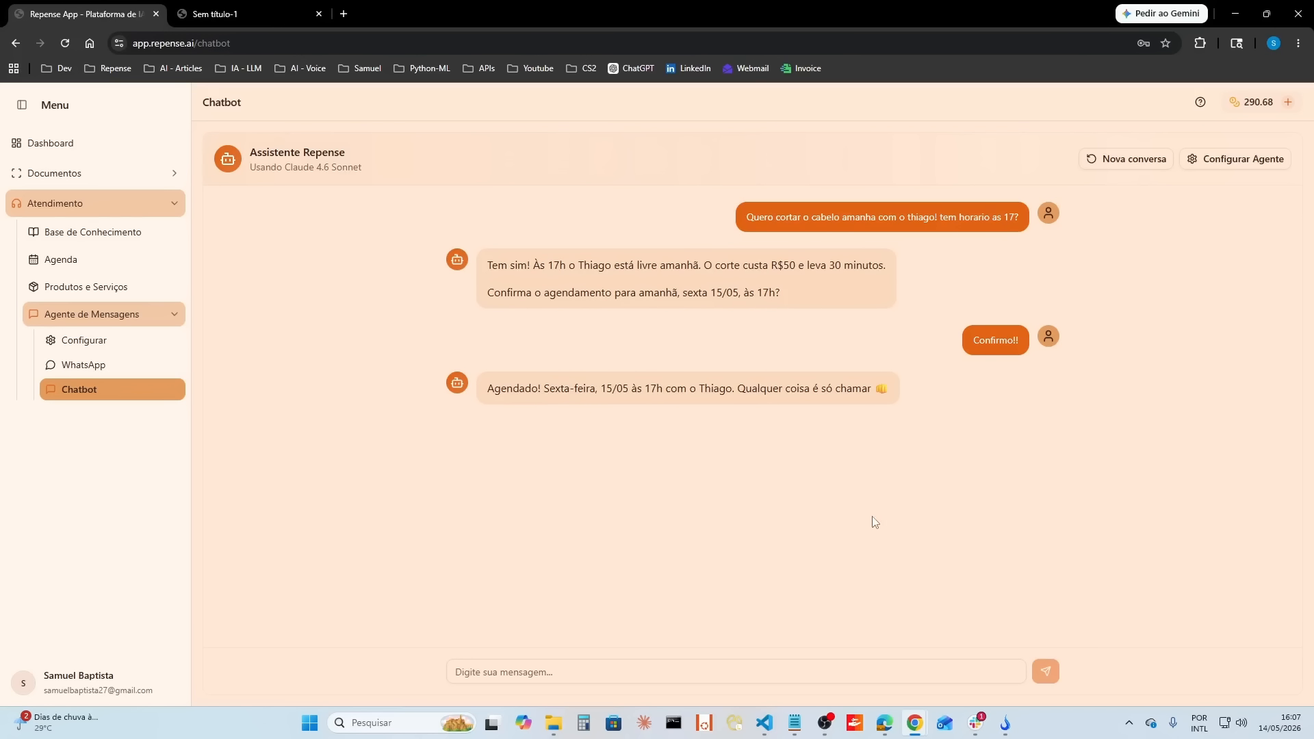
Step: Open the Friday 15 May 17:00 slot in the first professional's agenda, check its booking details and close it without changes
click(62, 259)
scroll(890, 479, down, 3)
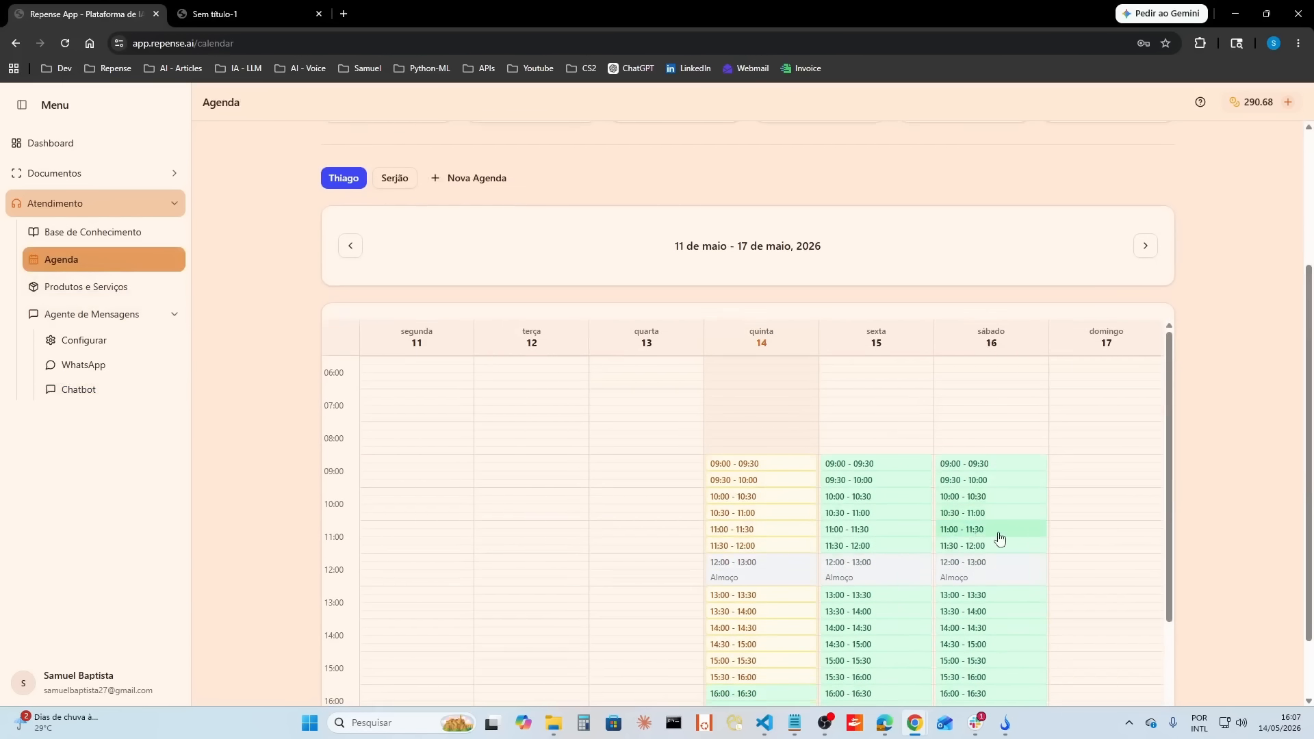
scroll(999, 539, down, 2)
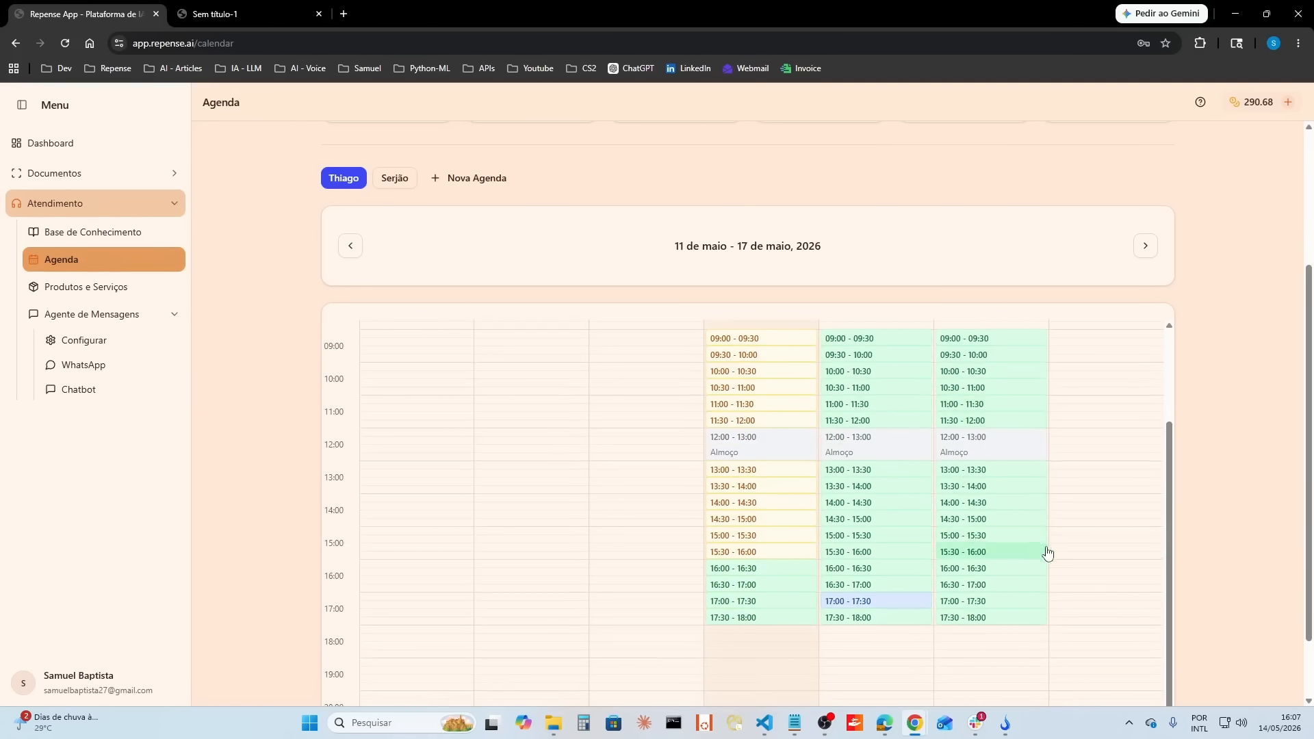
click(888, 602)
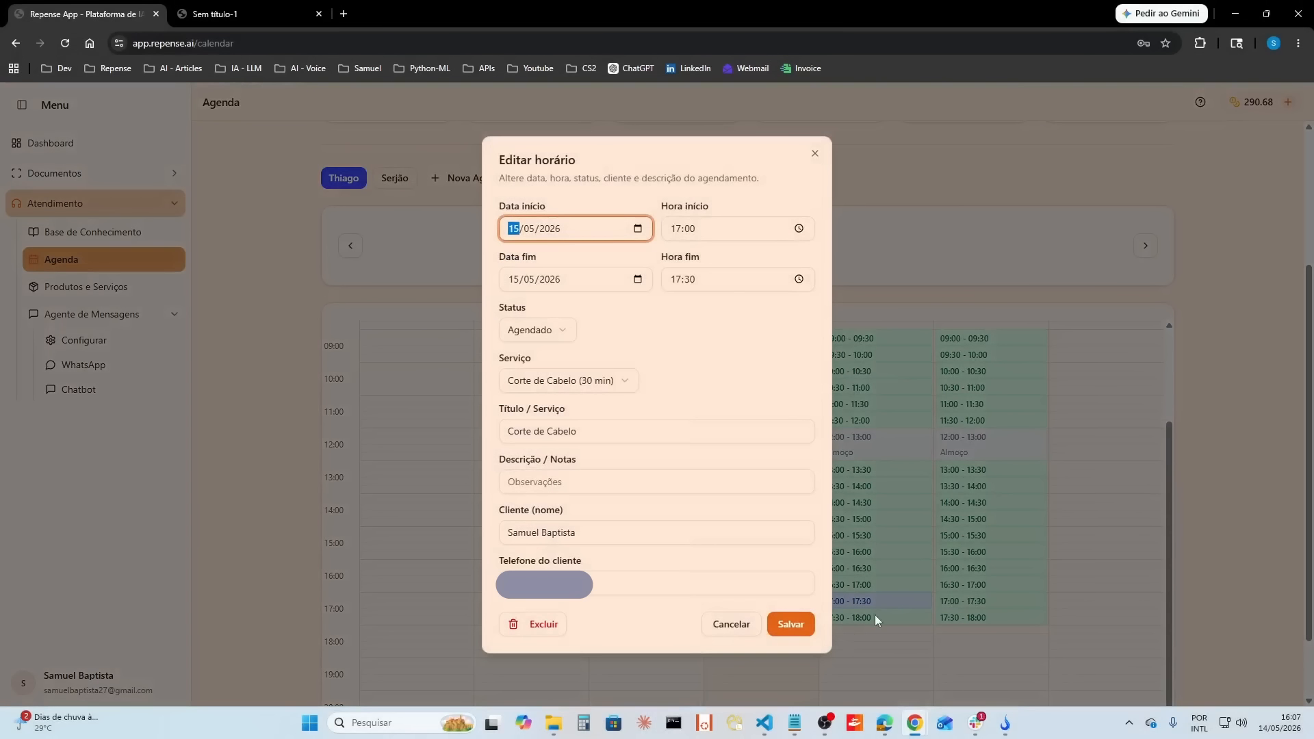
click(720, 627)
scroll(1098, 450, up, 2)
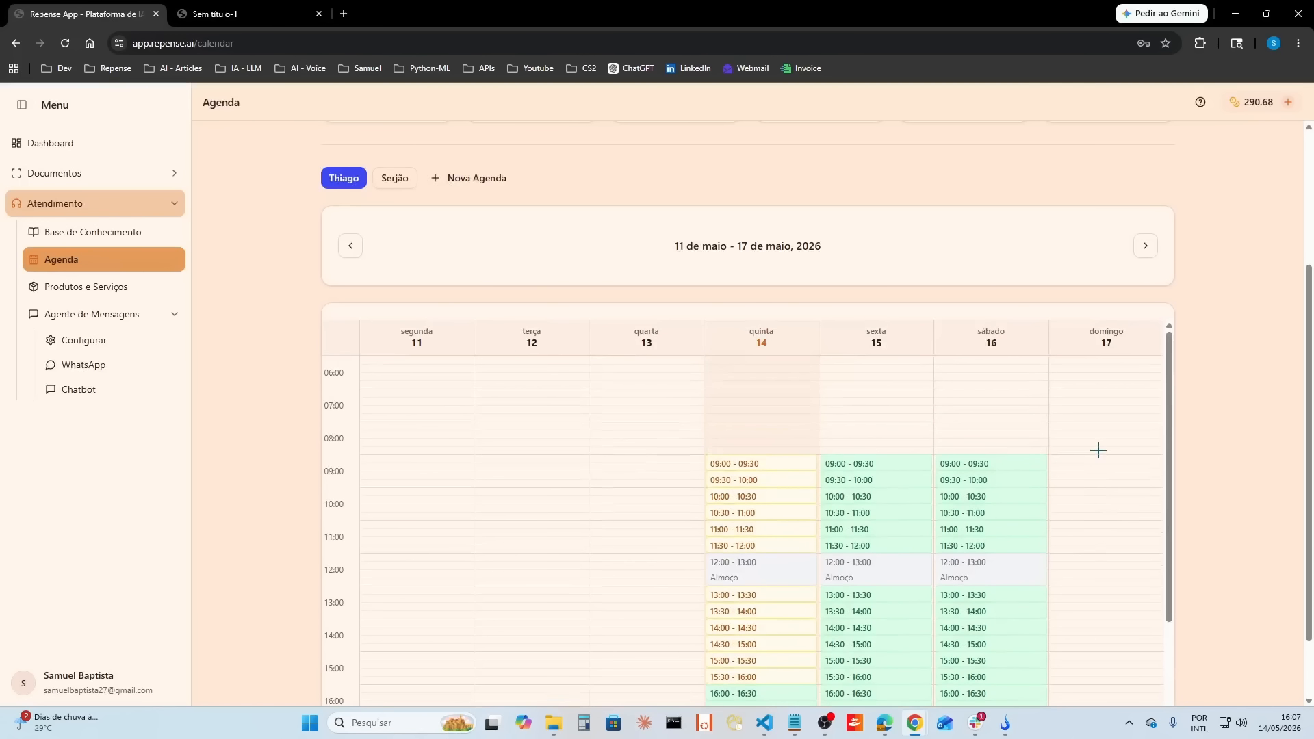
scroll(655, 394, up, 1)
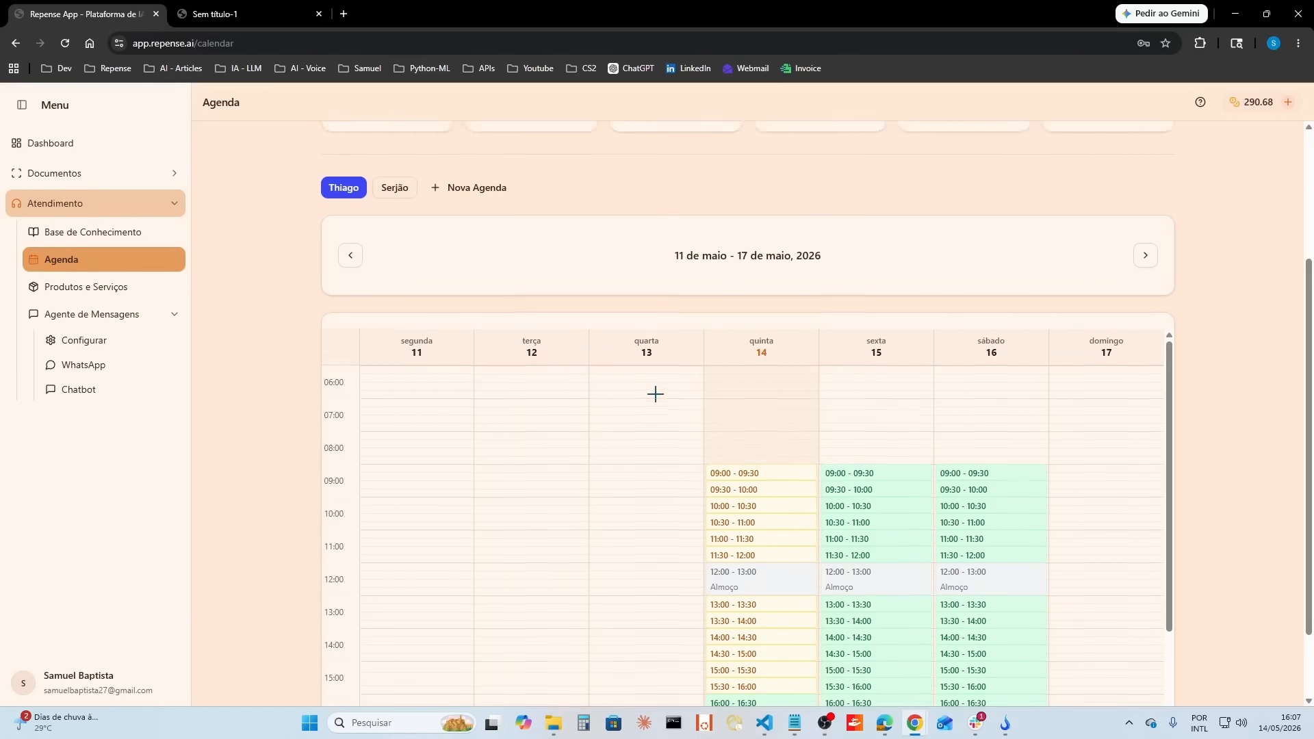
scroll(655, 393, up, 3)
scroll(655, 400, down, 6)
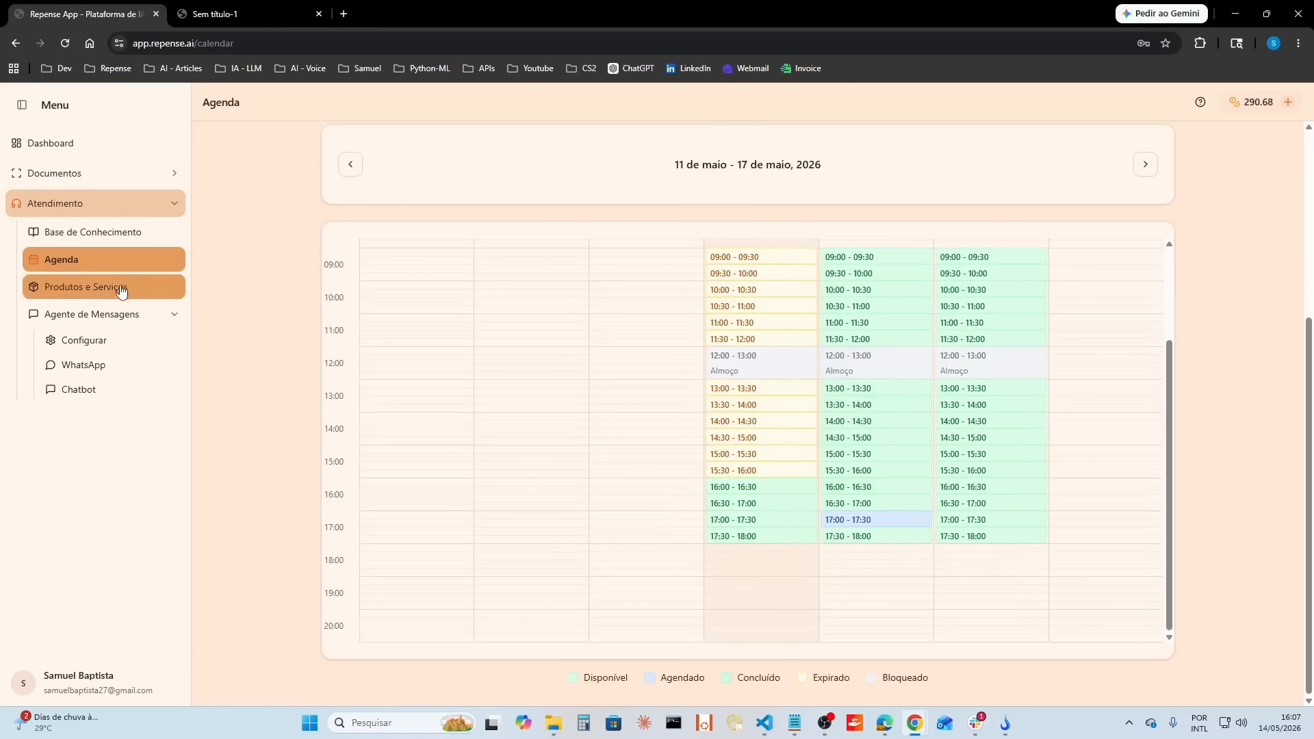
Step: Return to the chatbot and write a message asking to change the appointment to 17:30: "Opa! Desculpa, mas tem que ser 17 e 30, consegue alterar"
click(95, 396)
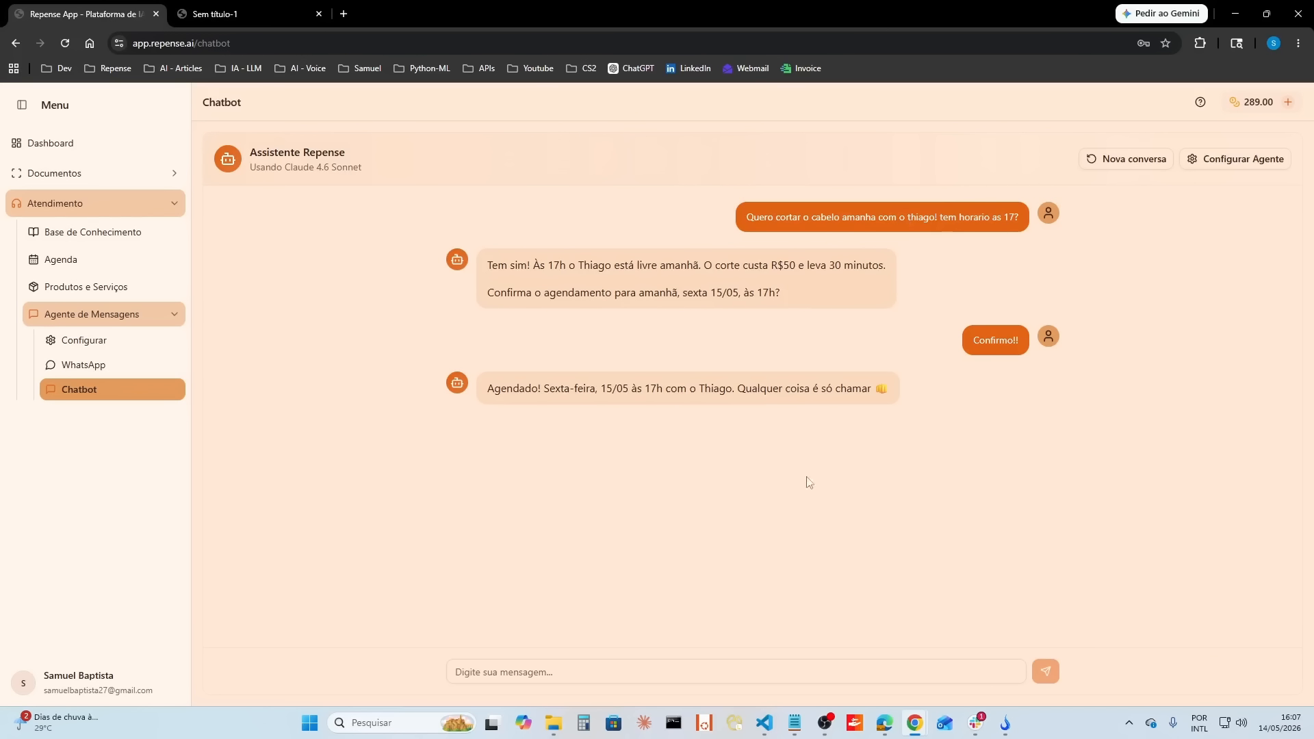
click(734, 674)
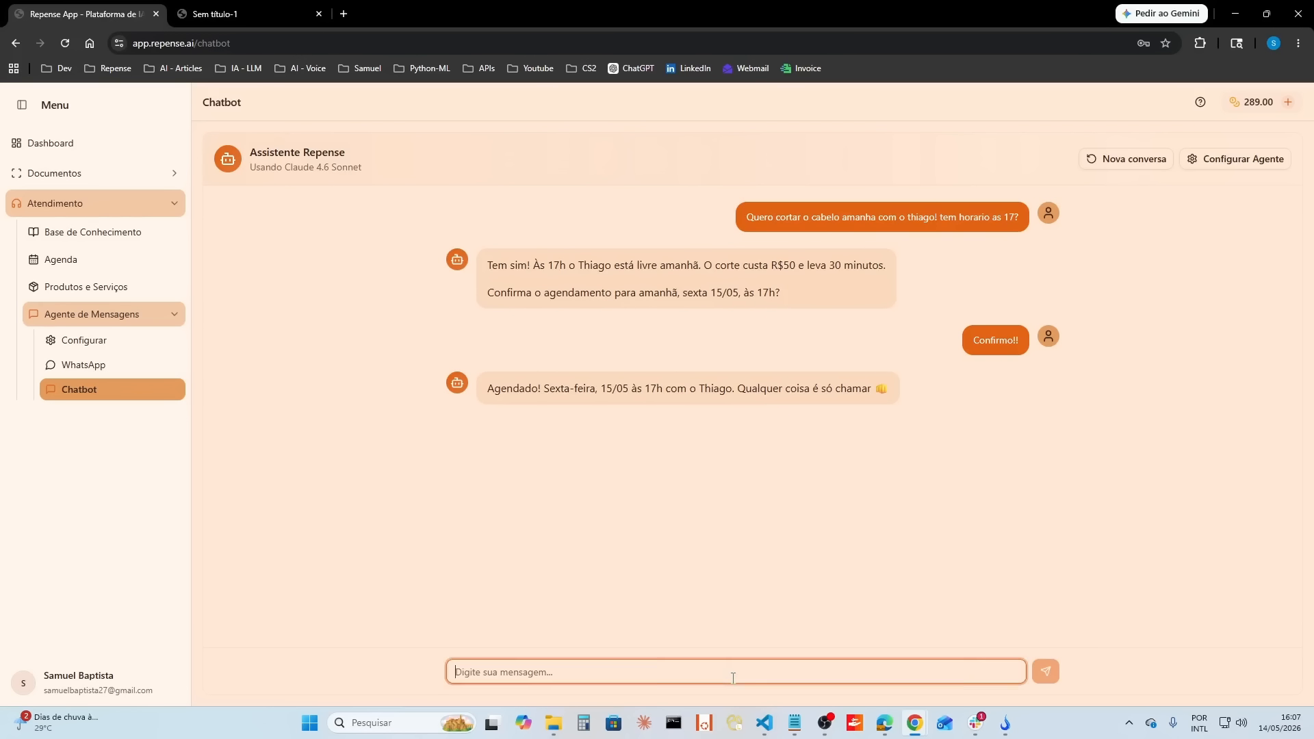
text(Opa! Desculpa)
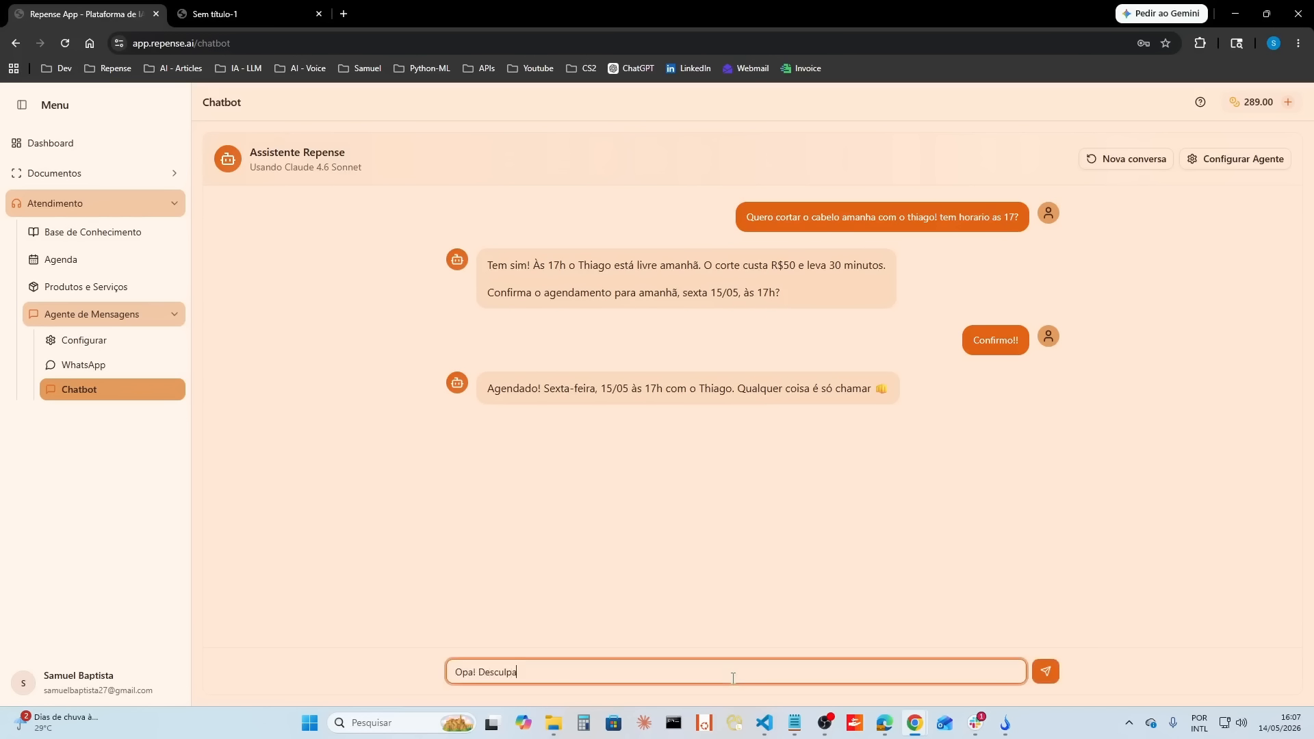
text(, mas tem que ser 17 e 30, consegue alterar)
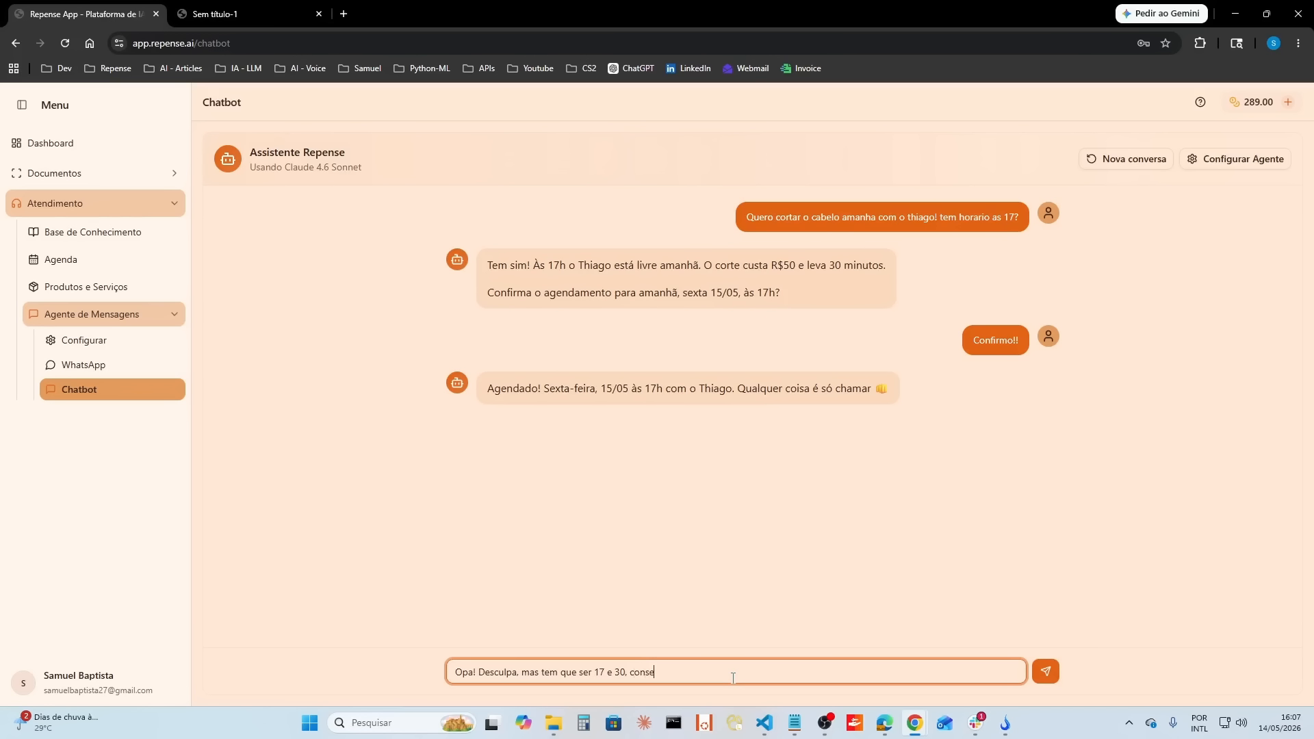
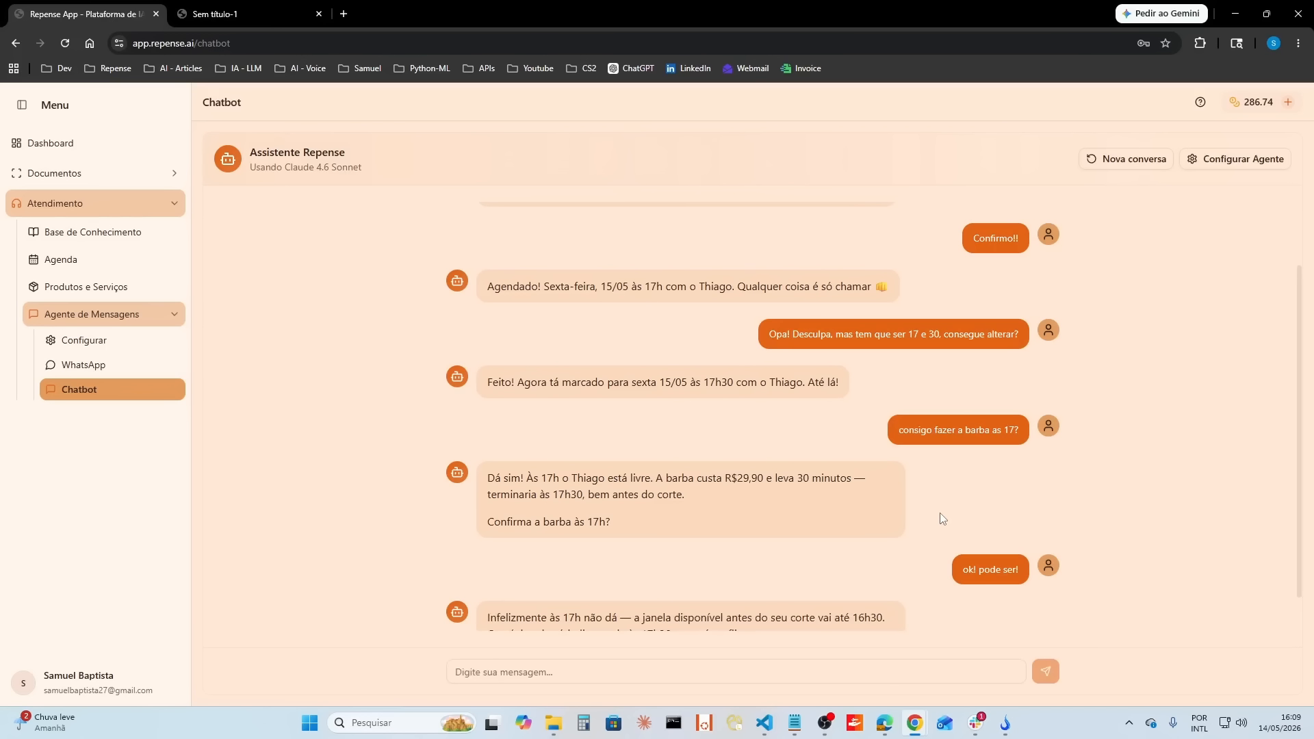
Step: Read the chatbot's last reply about the beard appointment and review the complementary instructions in the agent's behaviour settings
drag(657, 554, 793, 618)
click(1123, 531)
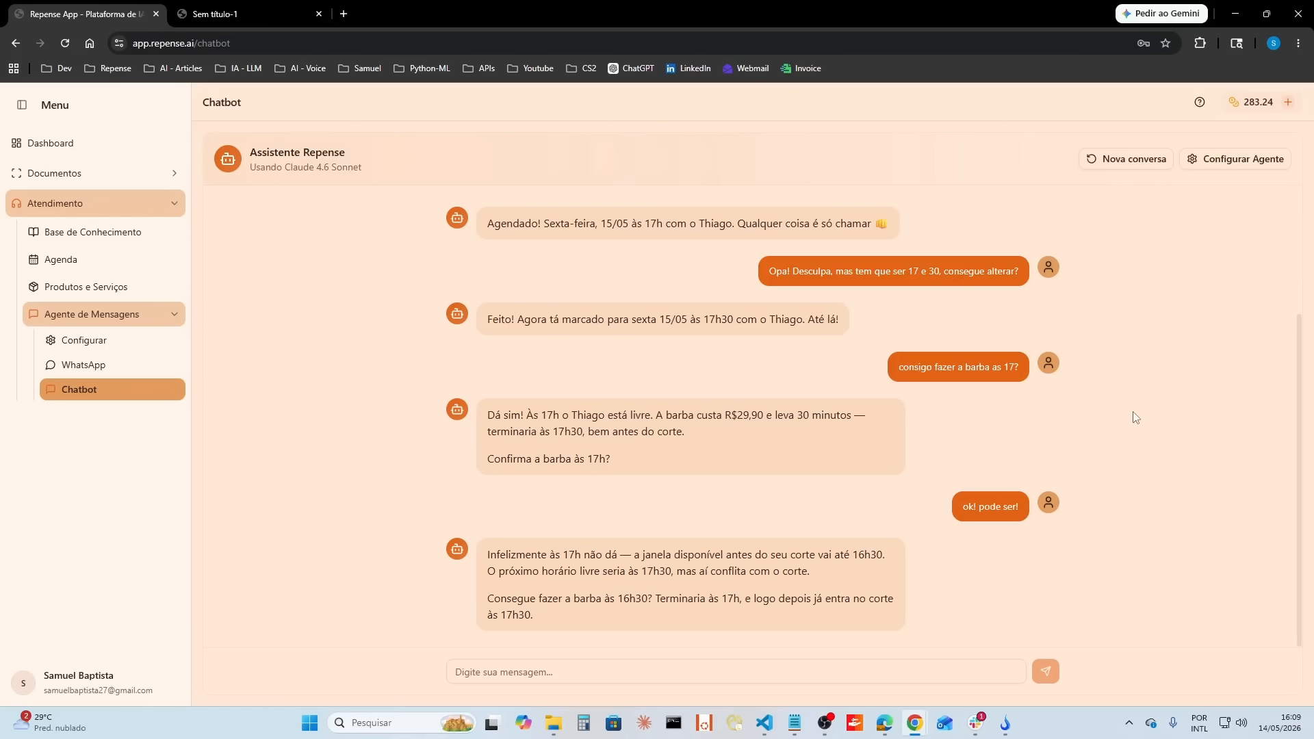
click(96, 345)
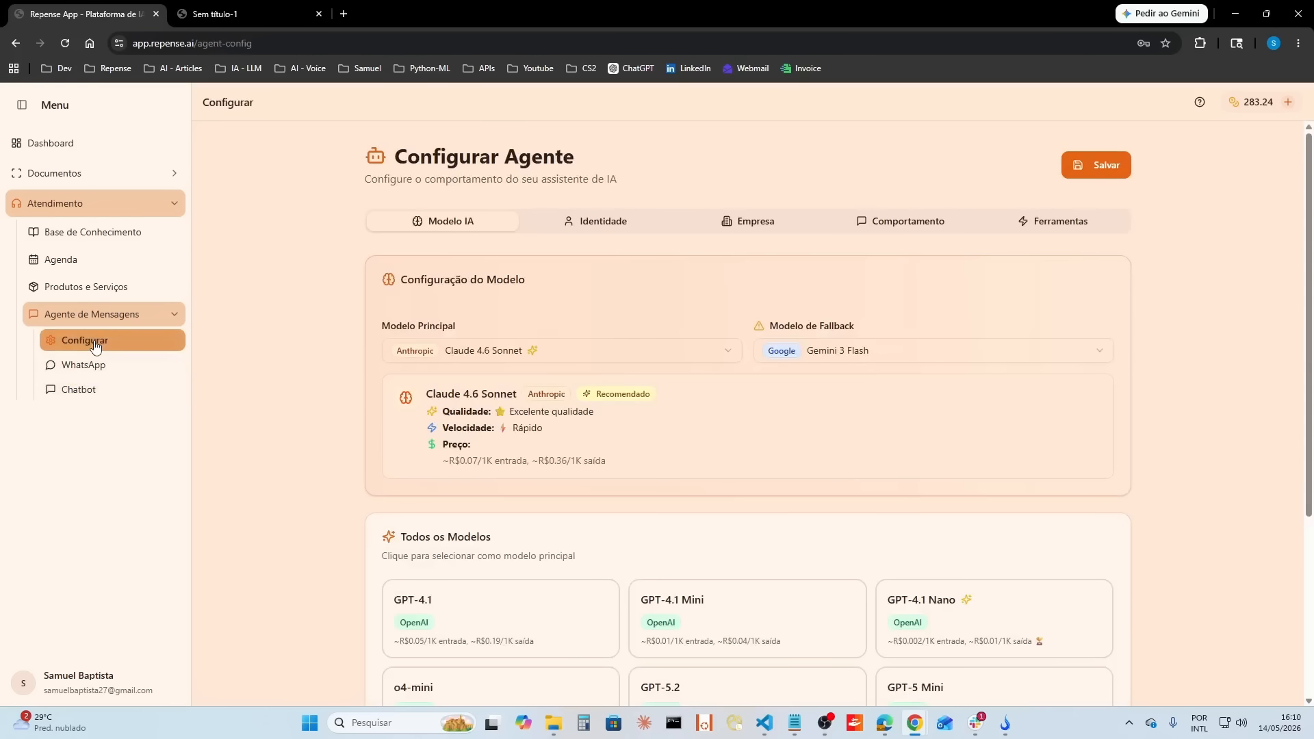
click(894, 231)
scroll(748, 479, down, 2)
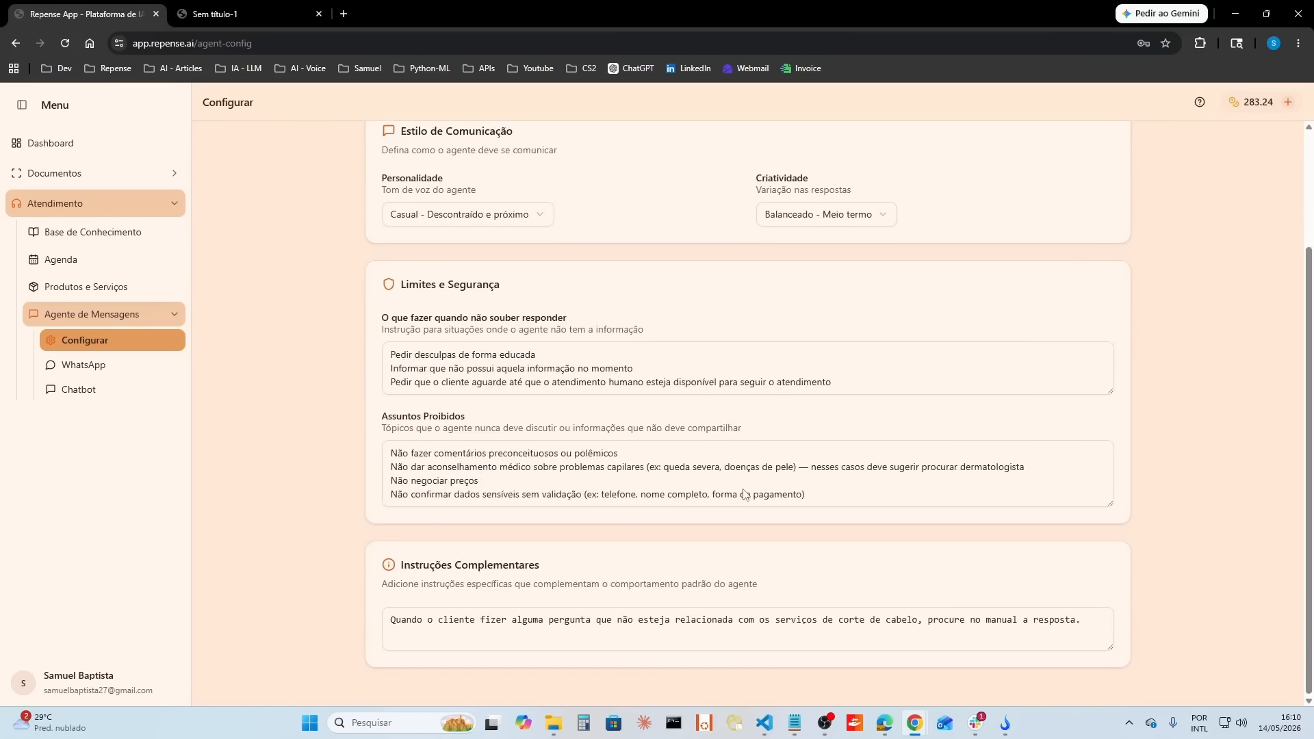
click(786, 639)
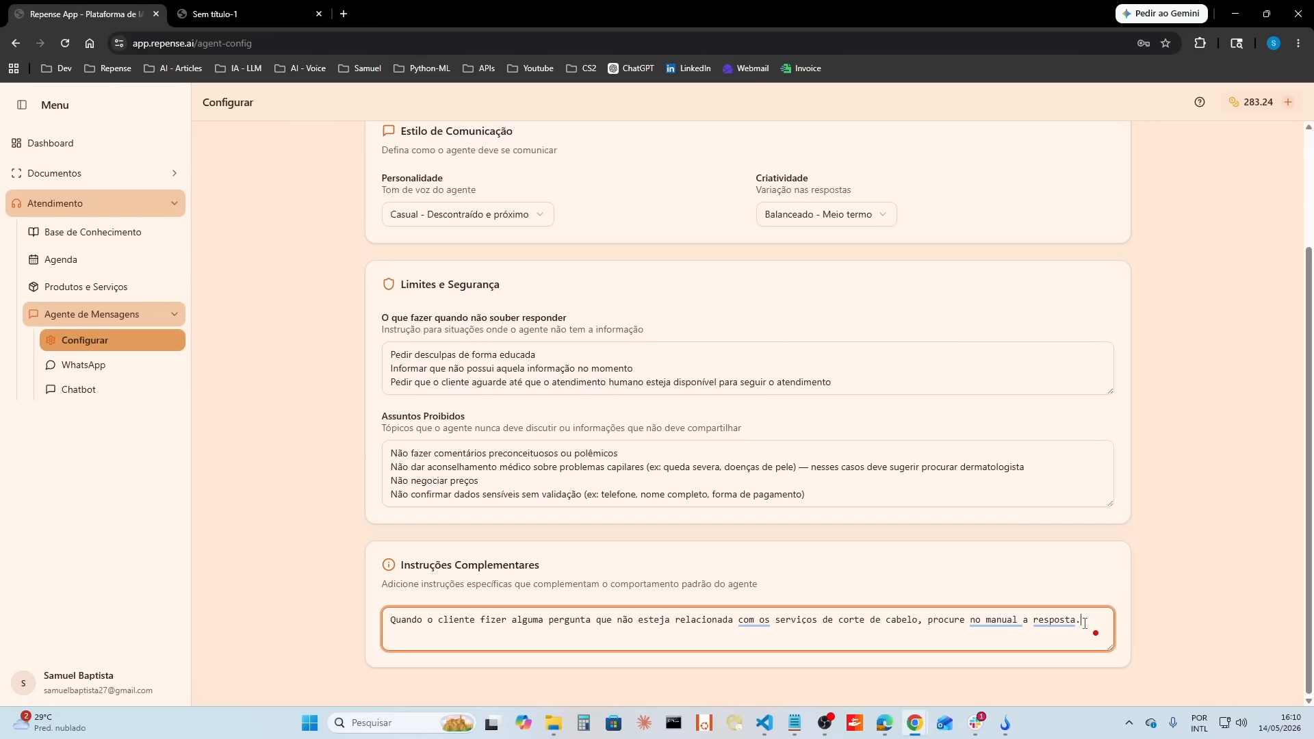
Step: Return to the chatbot and start a new conversation
click(107, 389)
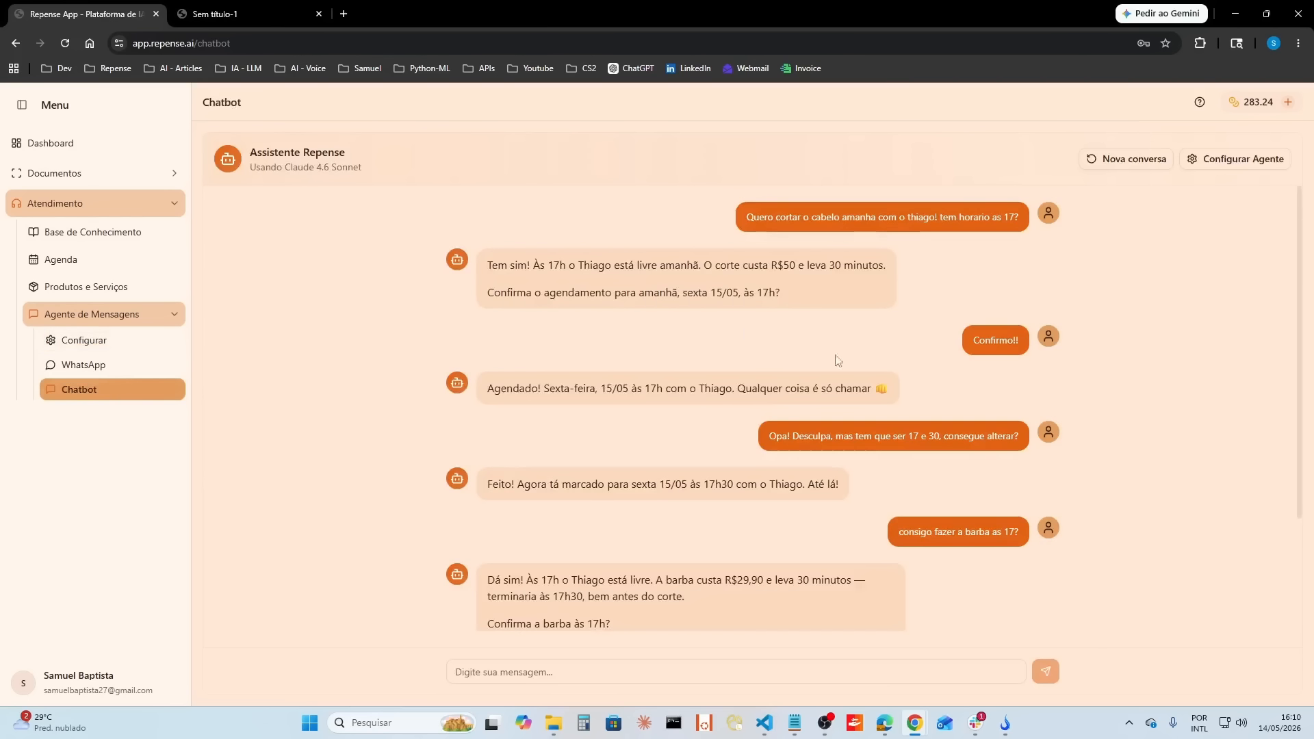
click(1135, 162)
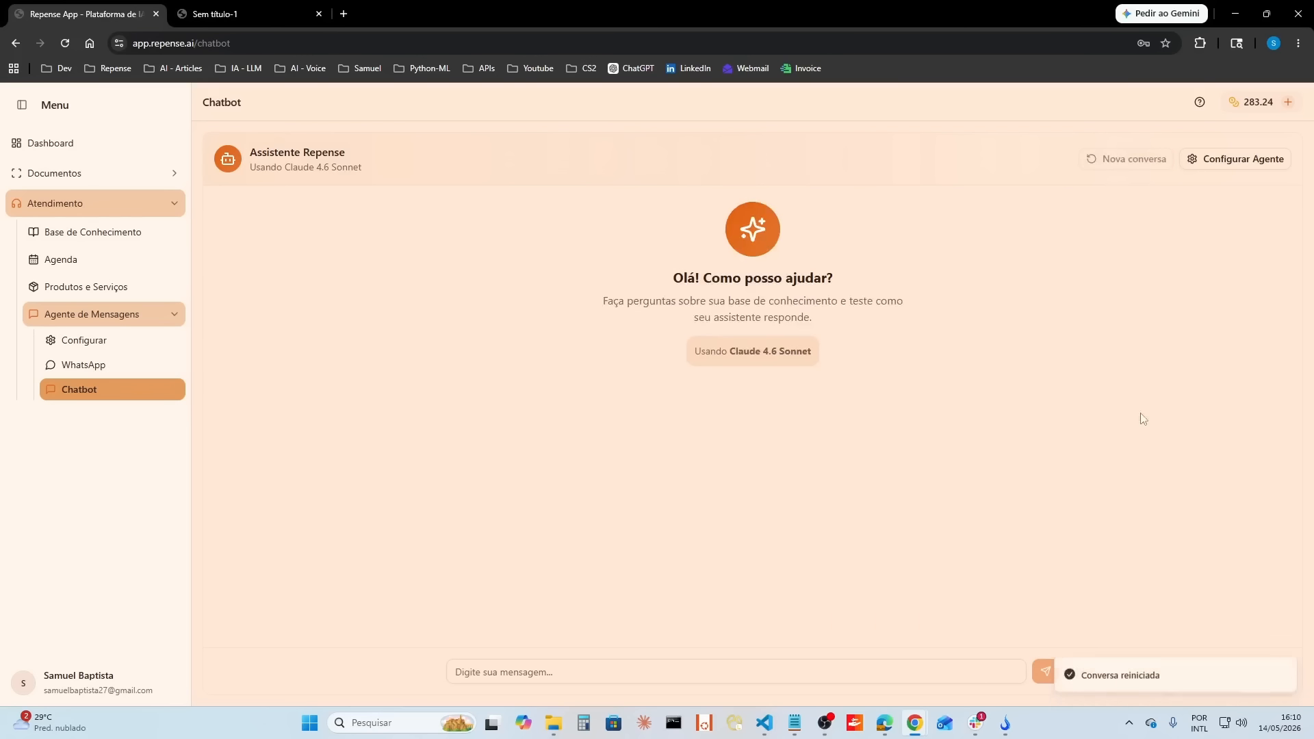
Step: Create a knowledge base category named "Produtos" with the description "Produtos utilizados durante os serviços"
click(171, 316)
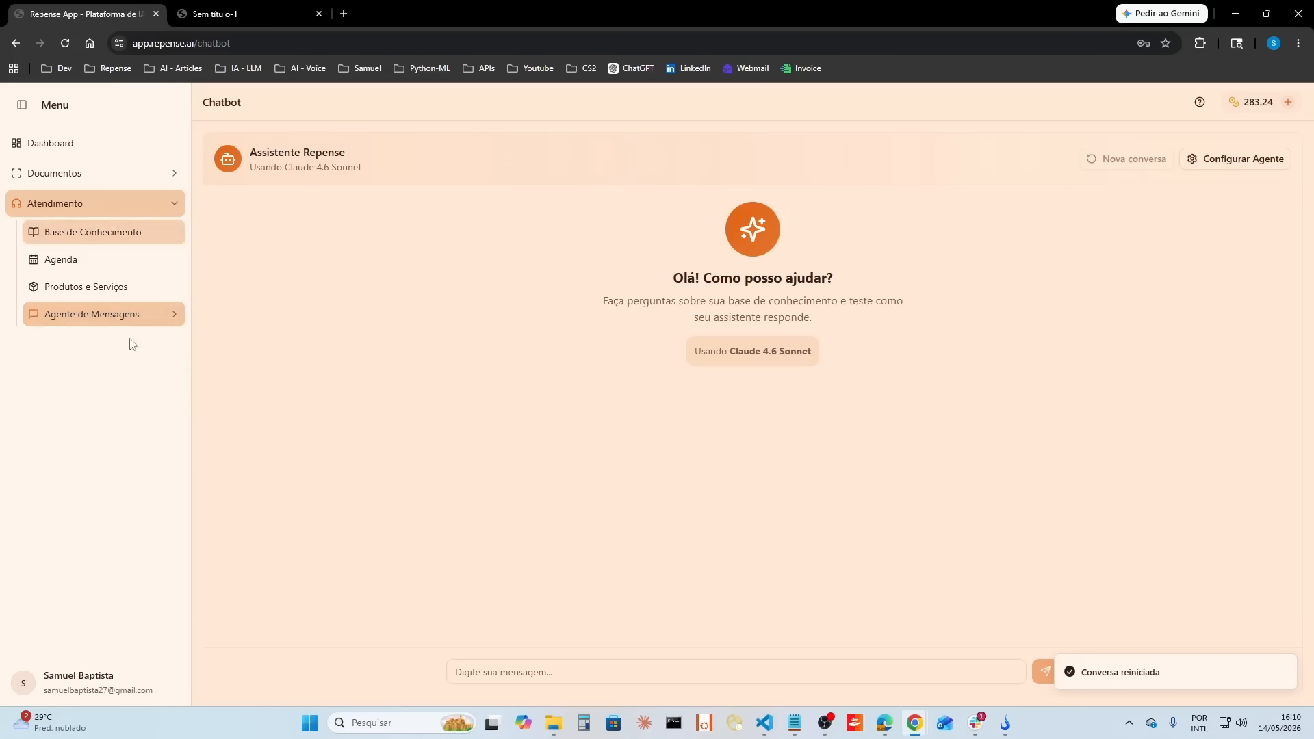
click(102, 274)
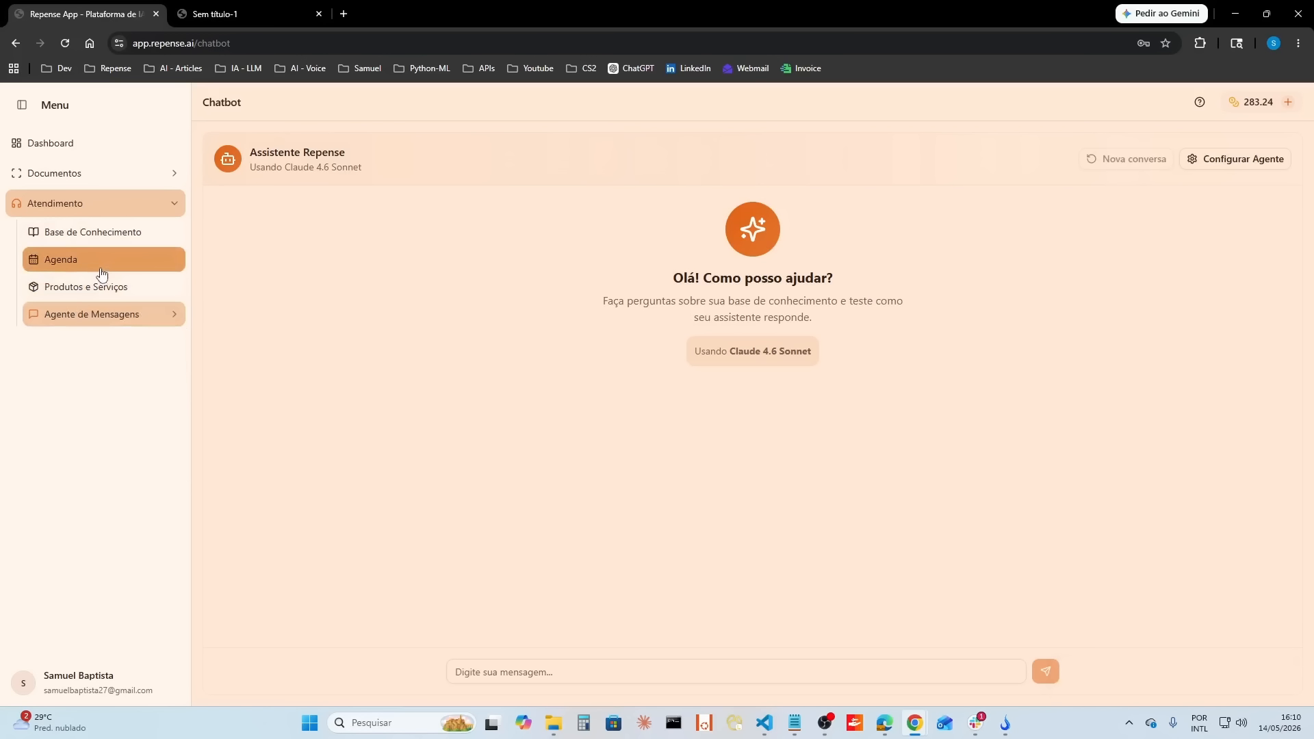
click(129, 244)
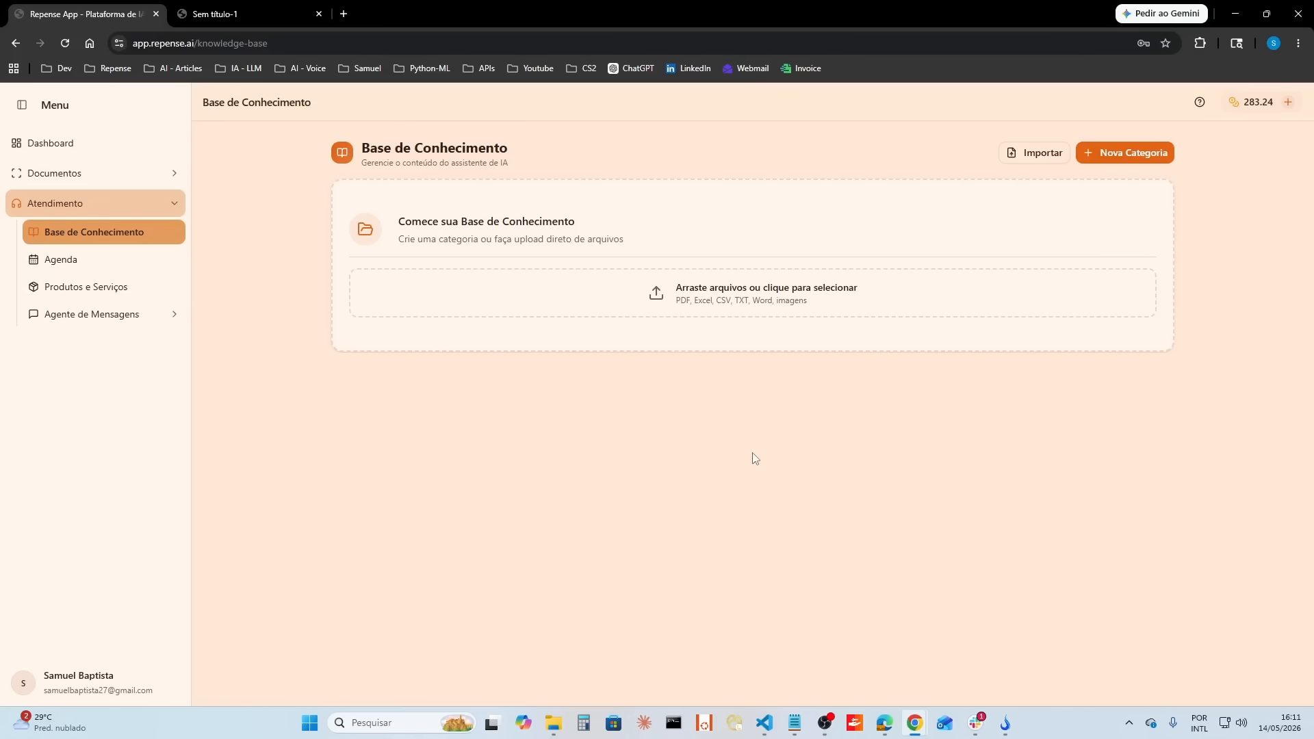
click(1137, 158)
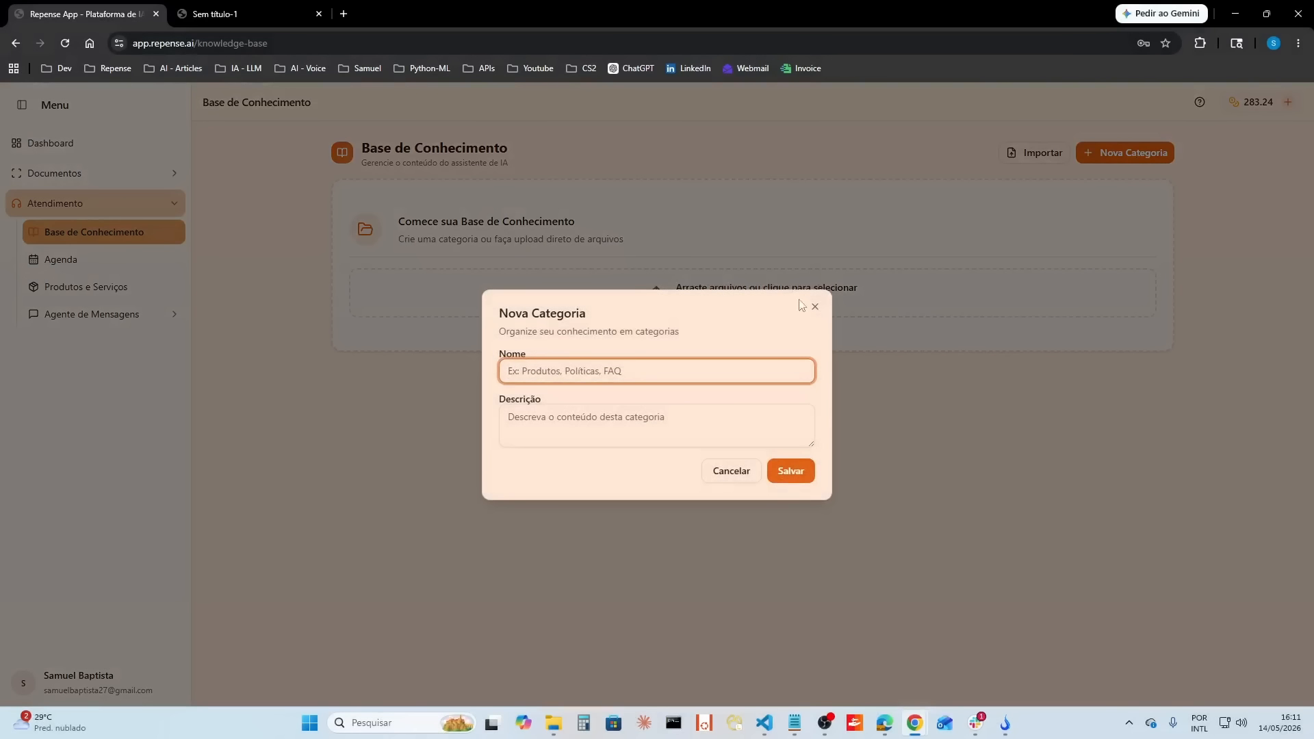
click(664, 376)
text(Produtos)
click(646, 419)
text(P)
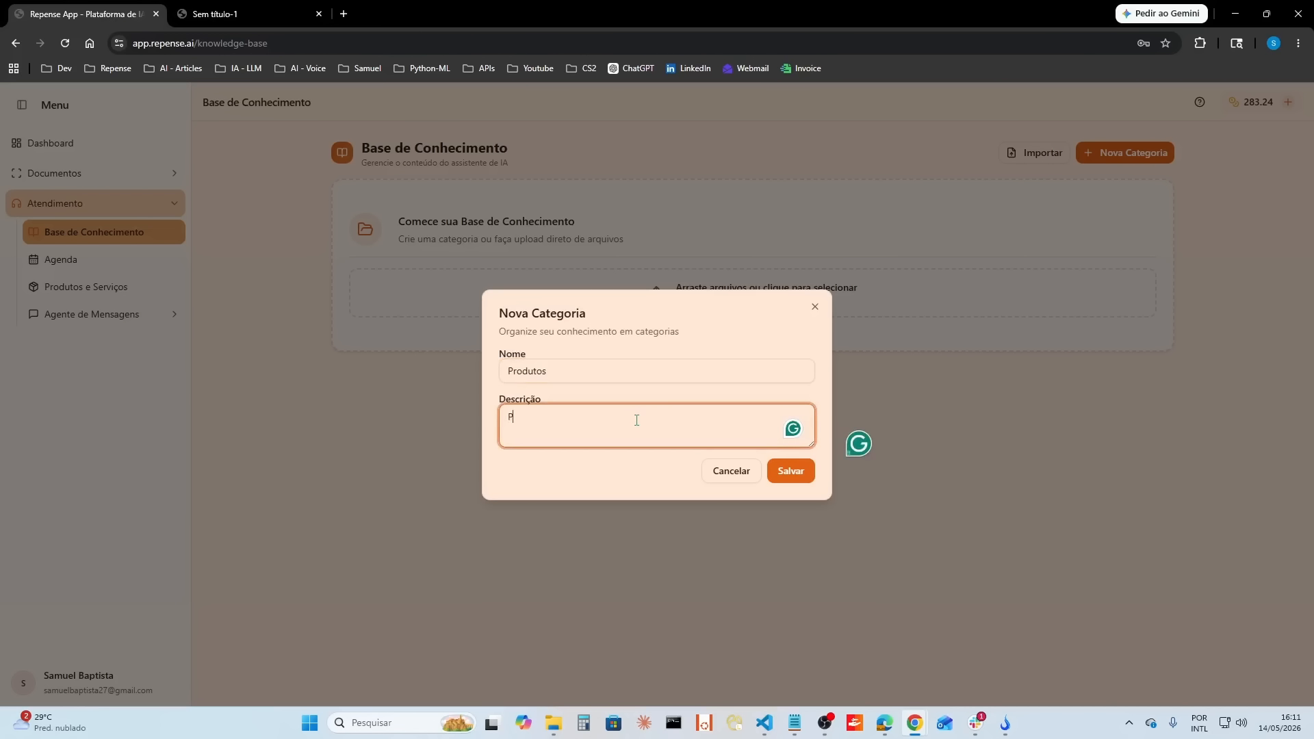
text(rodutos utilizados d)
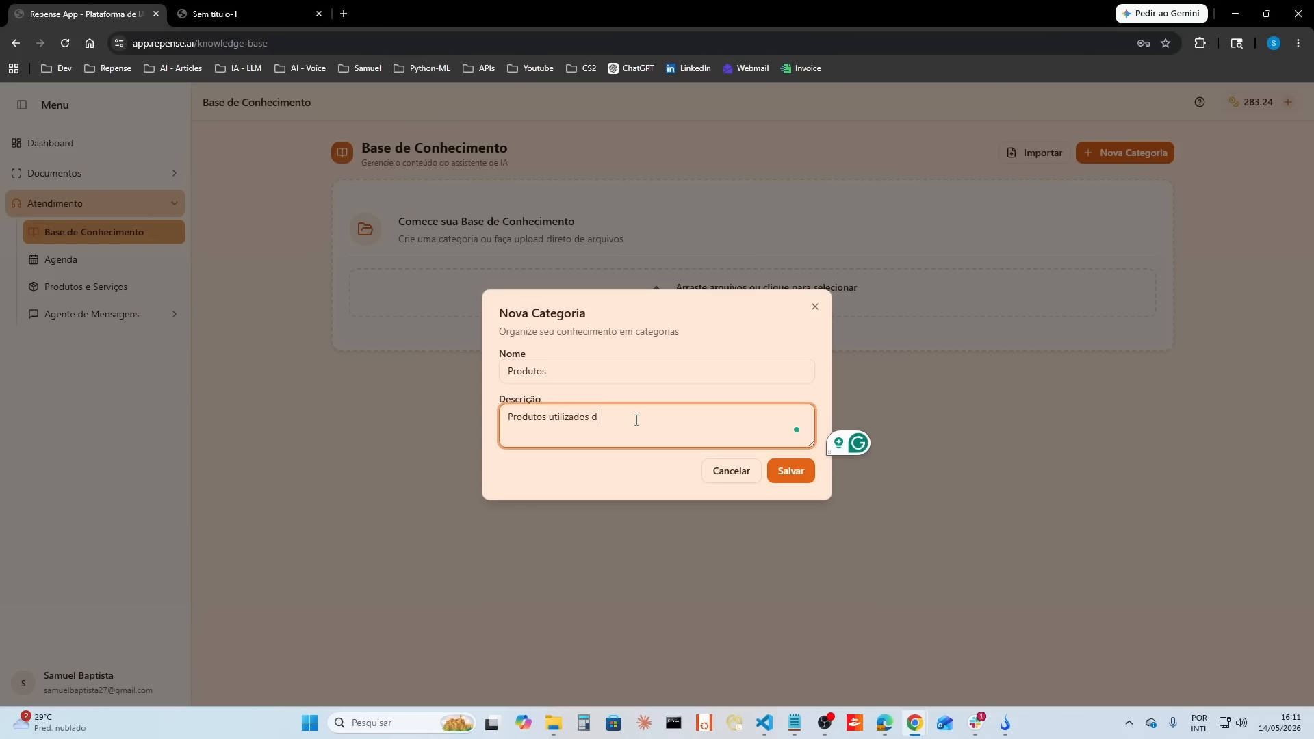
text(urante os serviços)
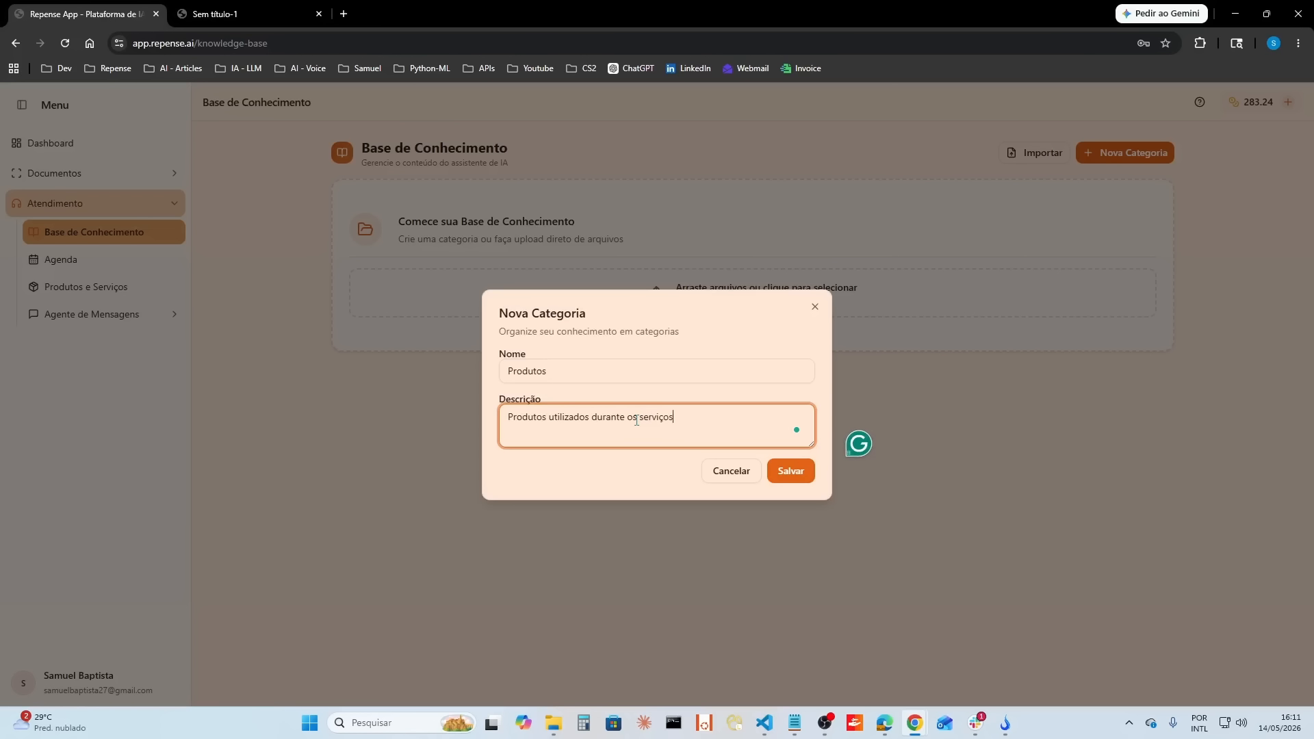
click(787, 471)
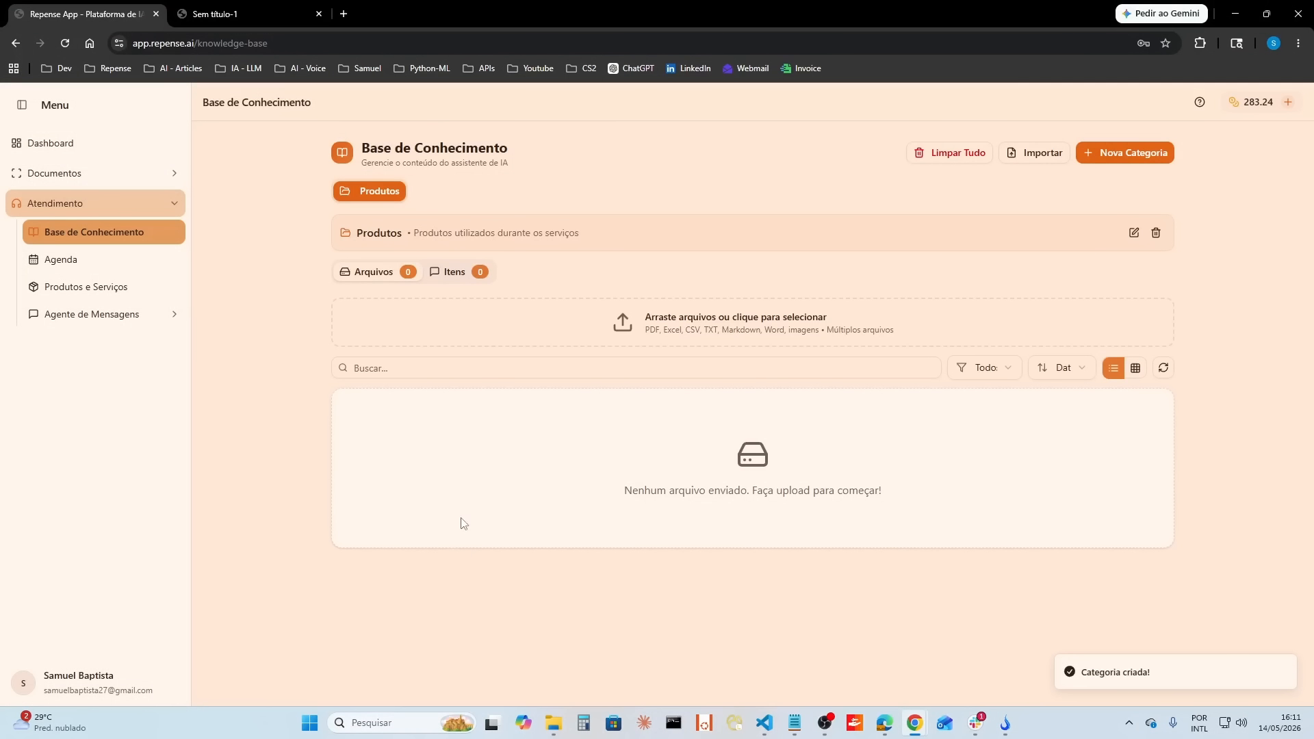
drag(415, 233, 631, 228)
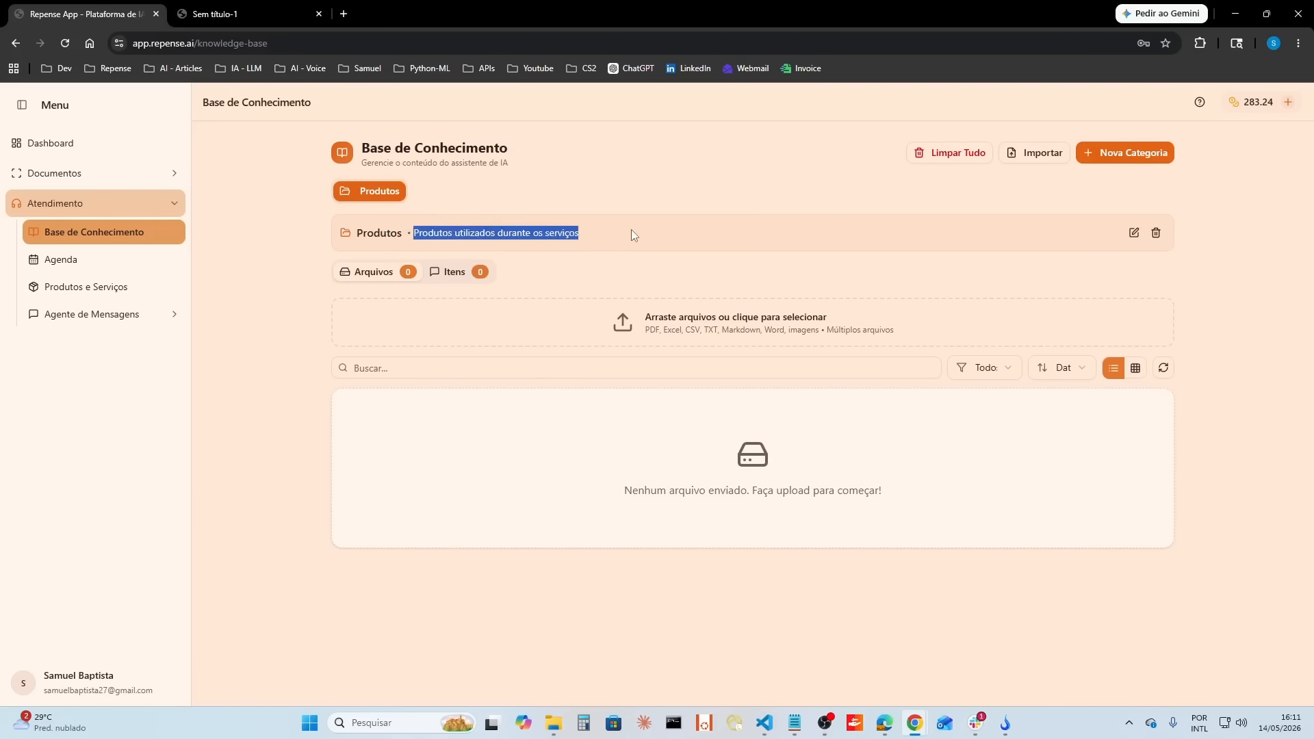
click(631, 229)
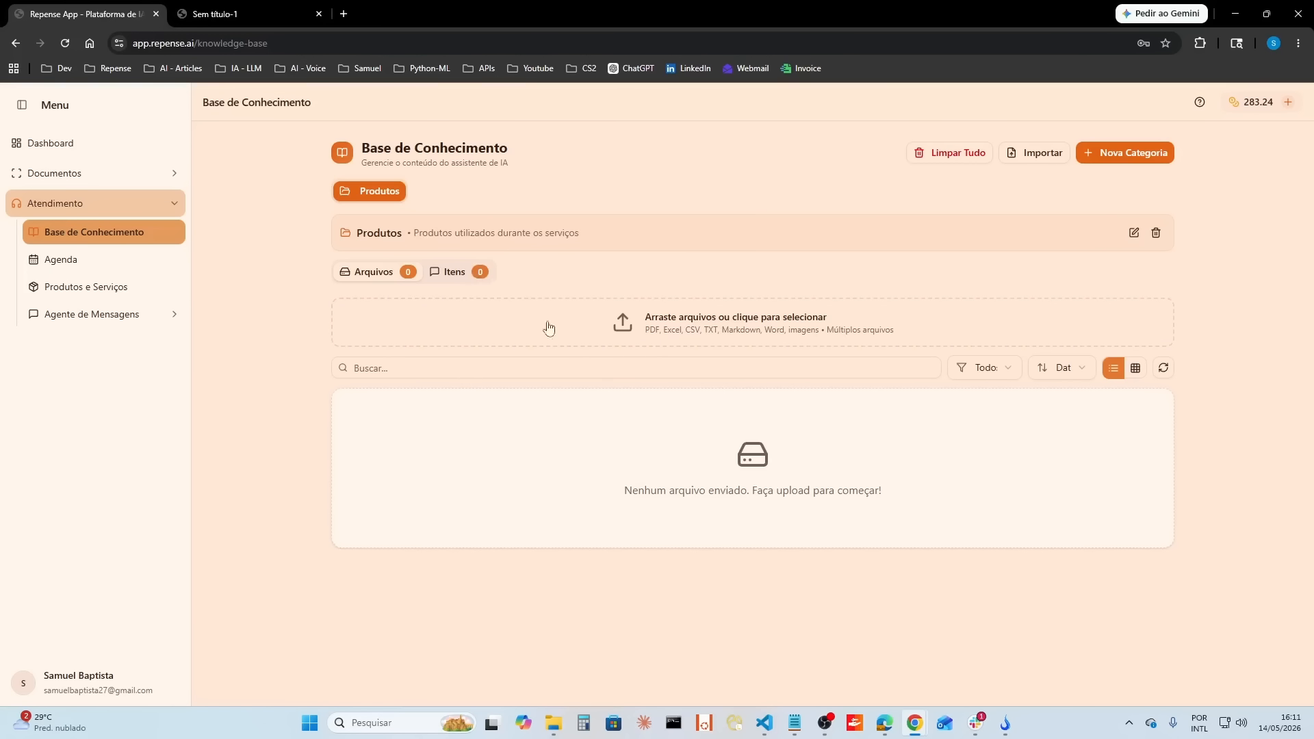
Step: Add an item titled "Corte de Cabelo" to the Produtos category with the content "Tem massagem capilar e usamos condicionador dove"
click(471, 277)
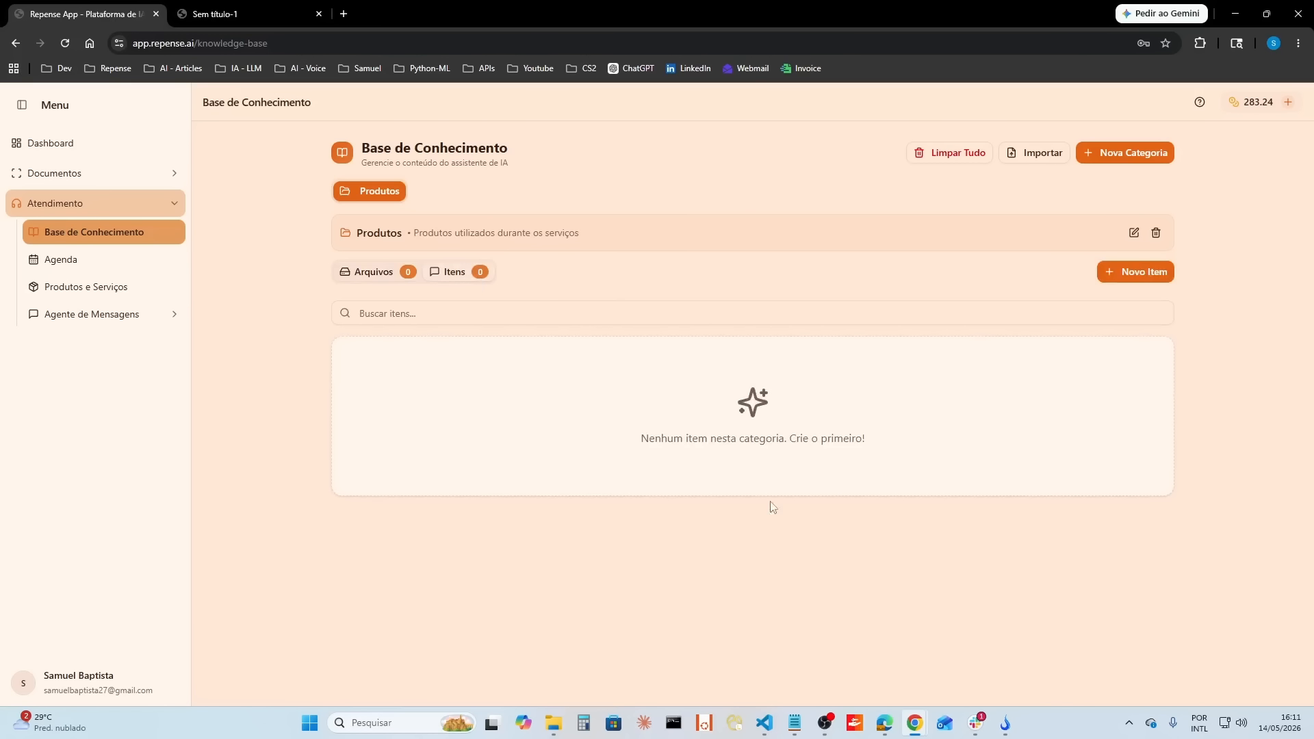
click(1135, 276)
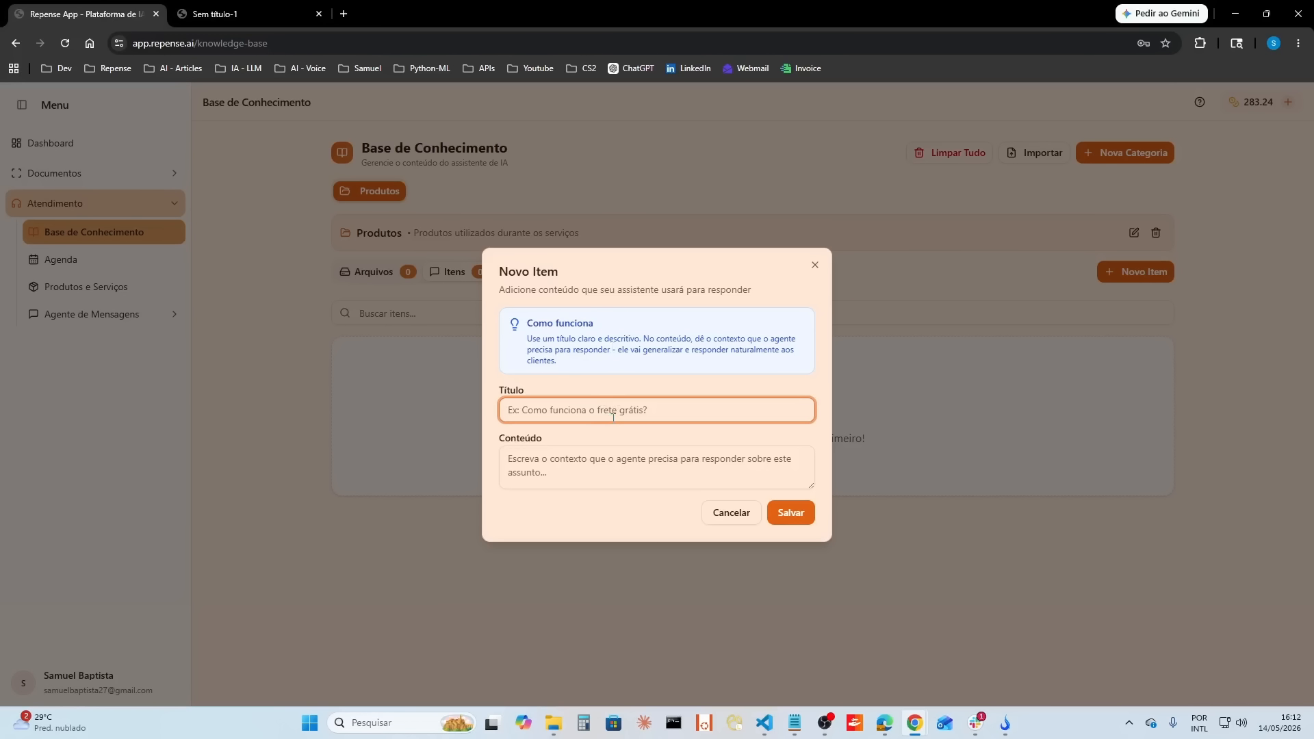
text(Corte de Cabelo)
click(618, 462)
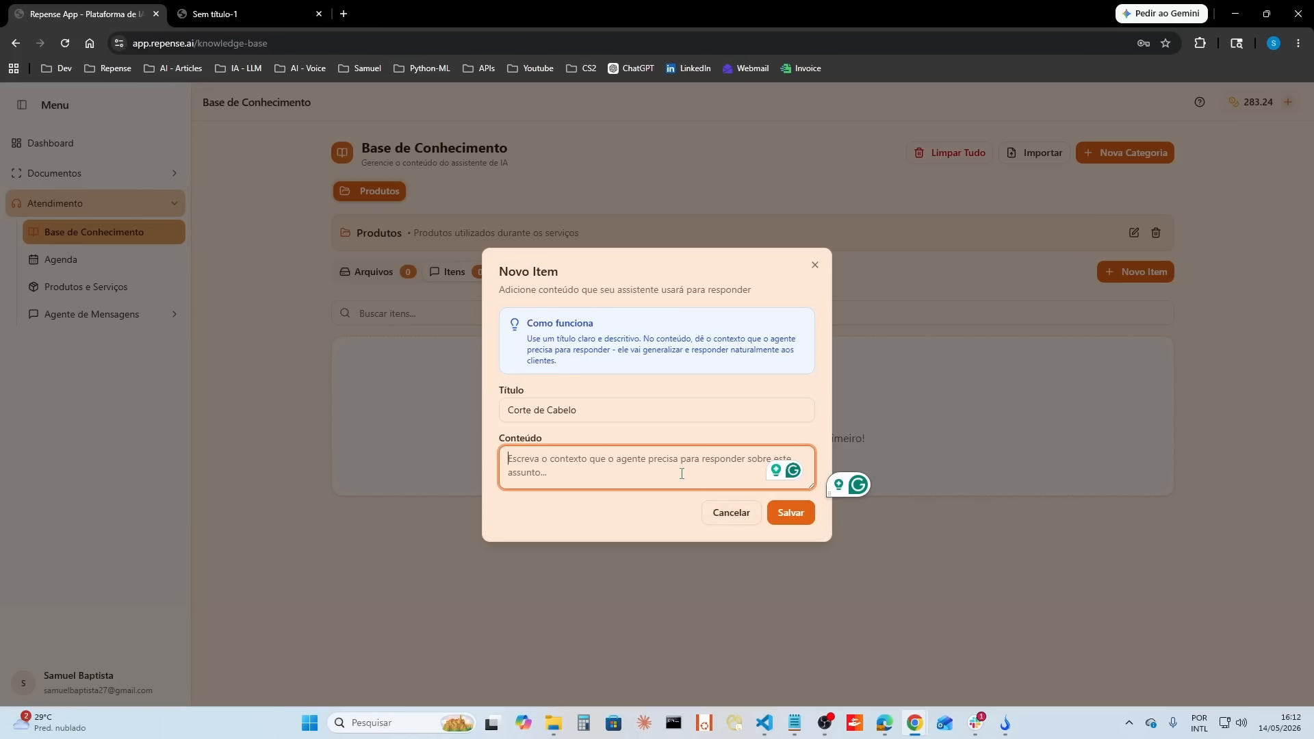
text(Tem massagem)
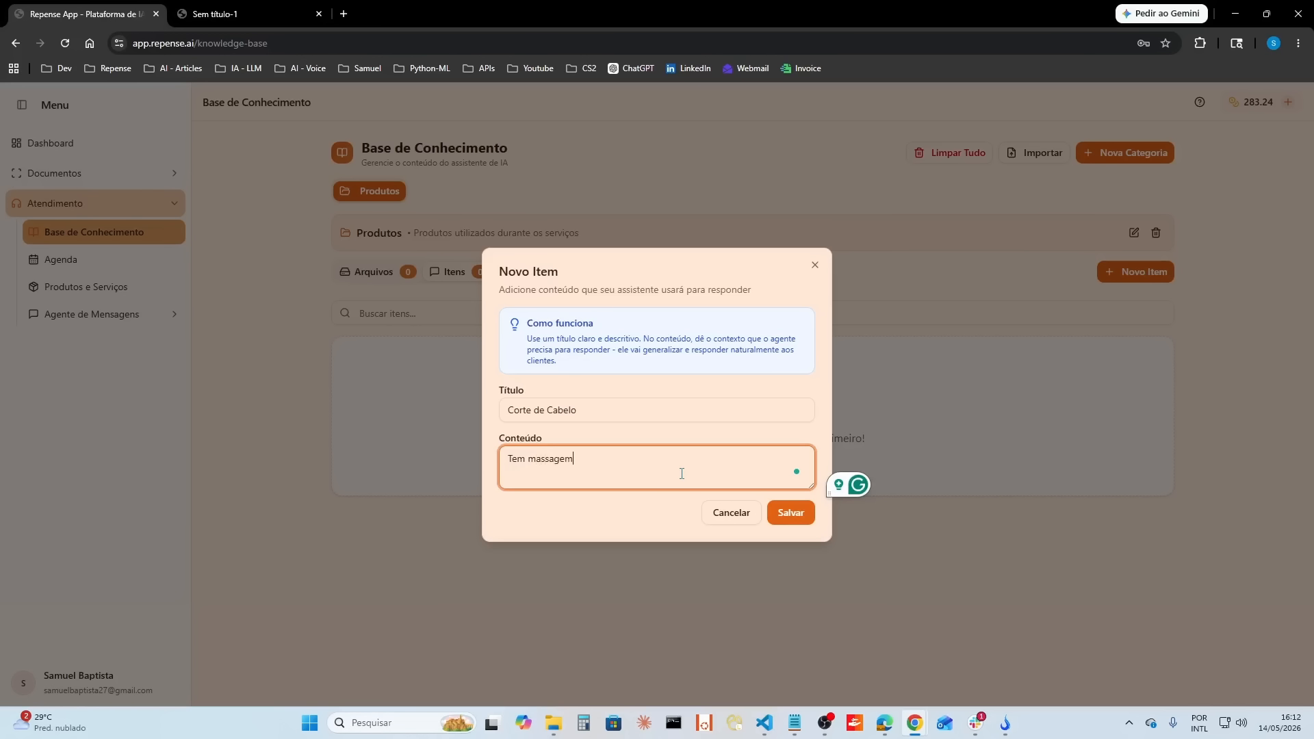
text( capilar e usa)
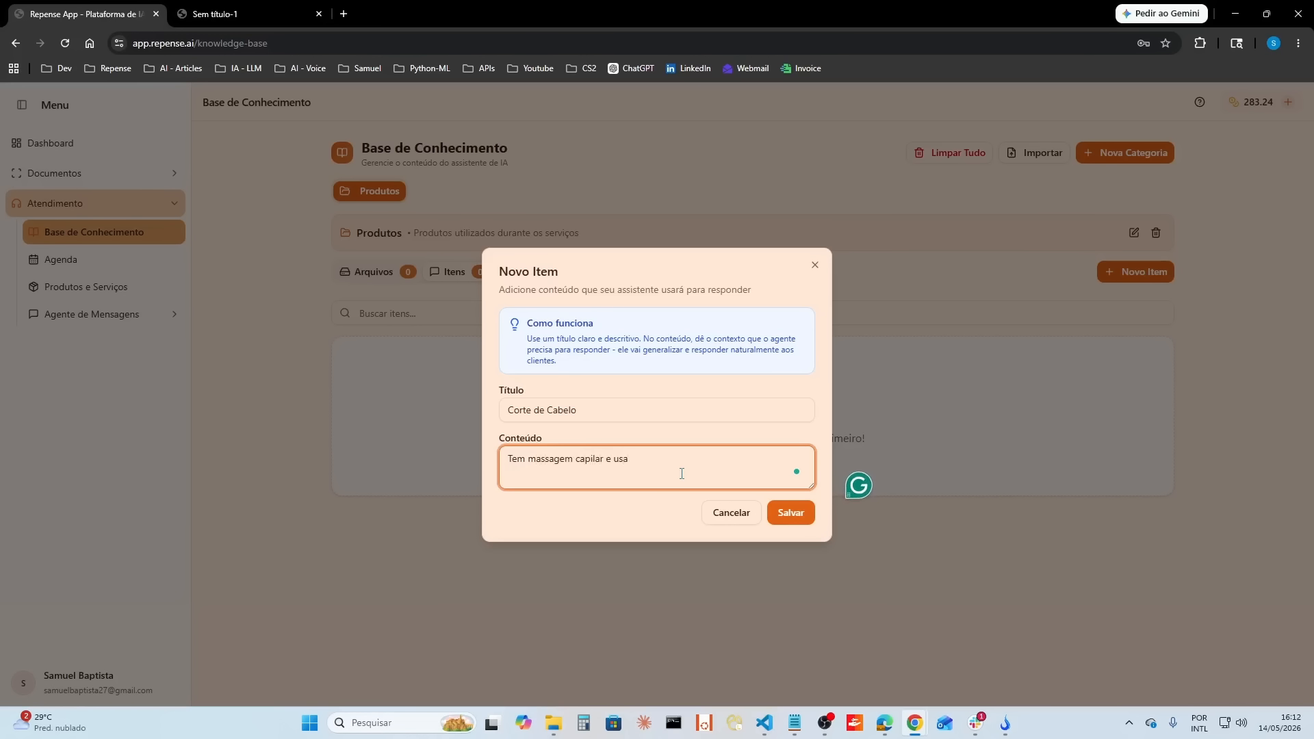
text(mos condicionador dove)
click(790, 514)
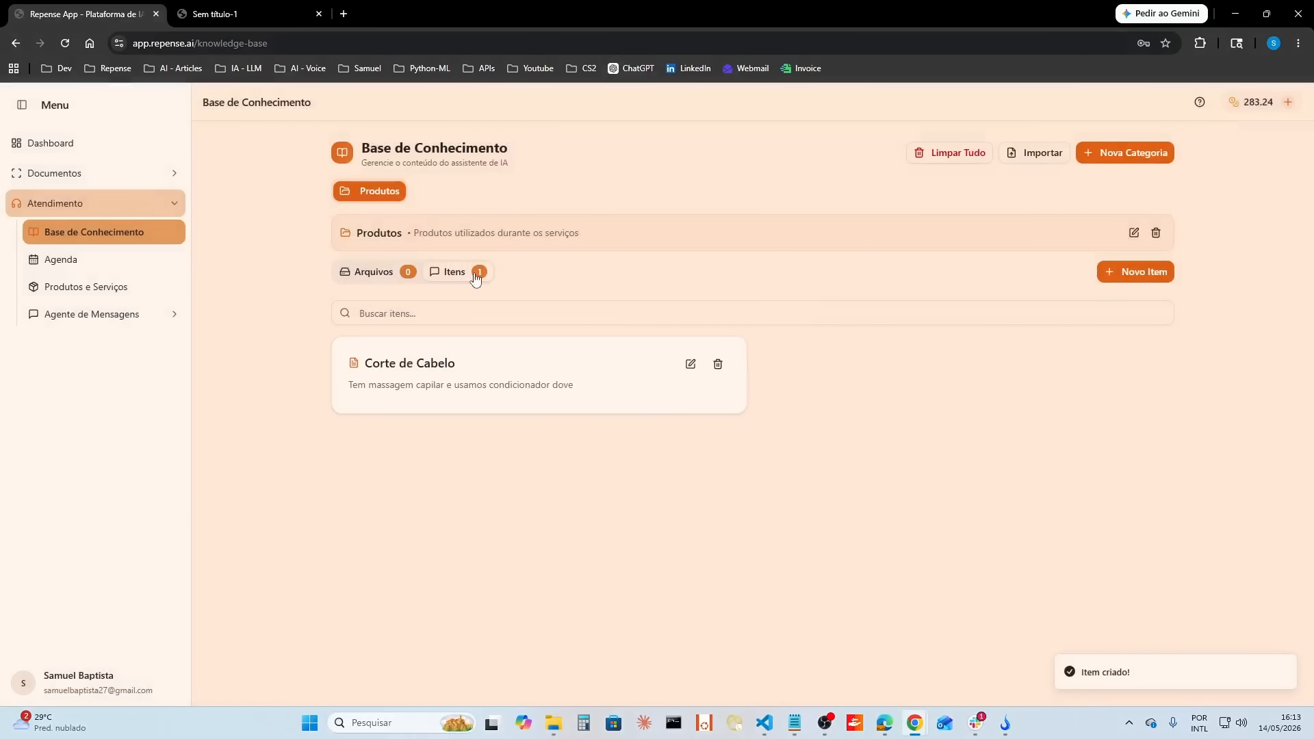
Step: Ask the chatbot "Como funciona o corte de cabelo?" to test the new knowledge base item
click(115, 315)
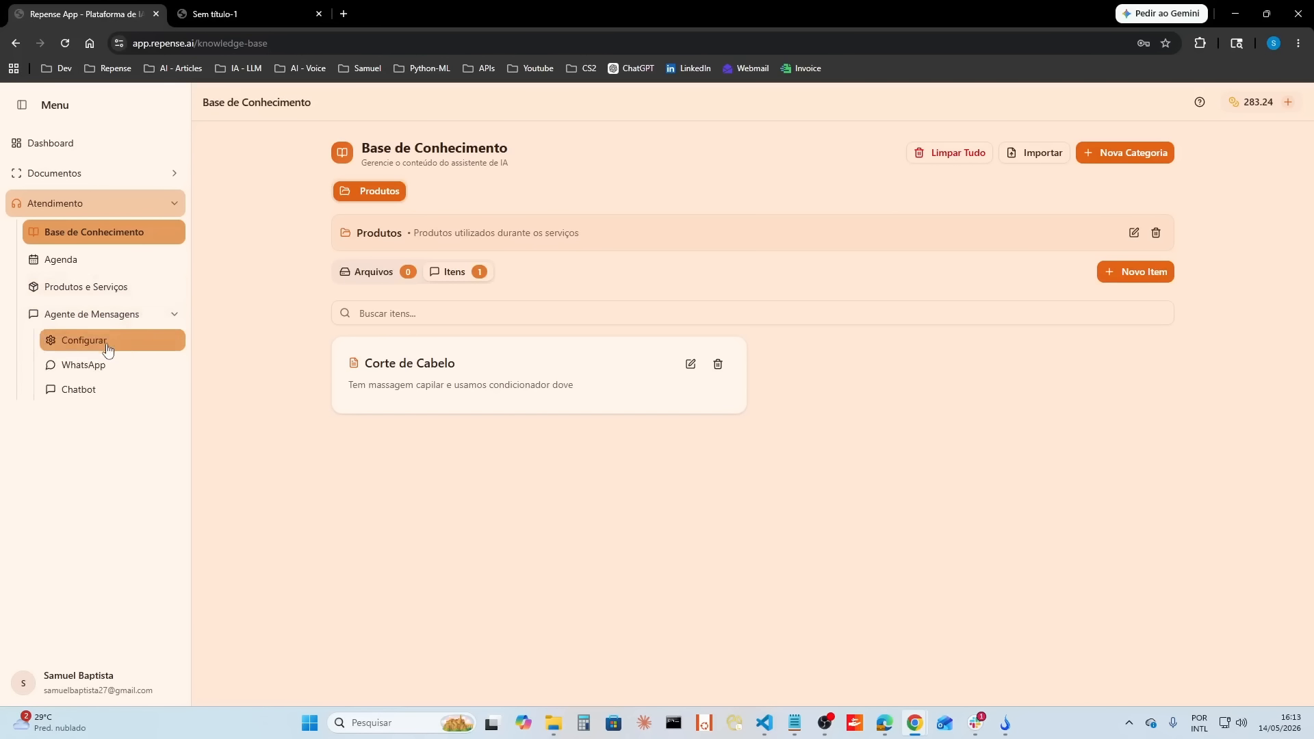
click(101, 391)
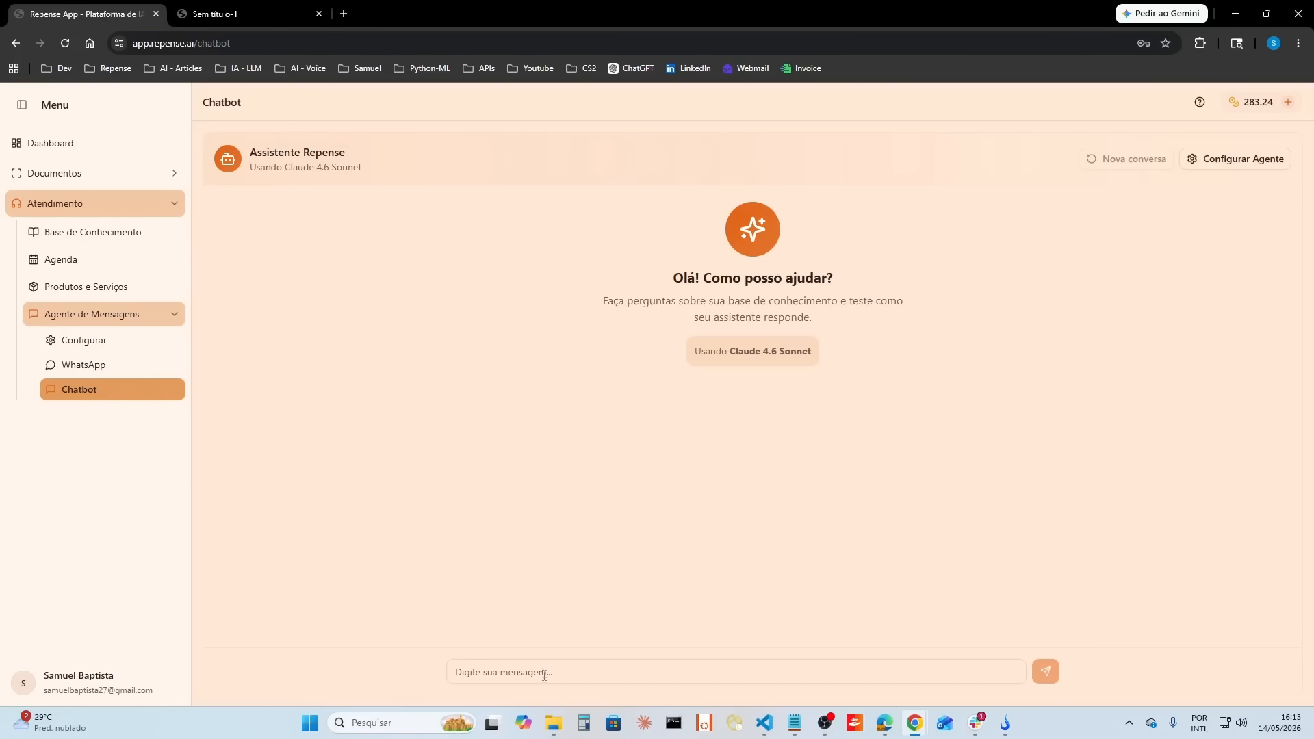
click(565, 674)
text(Como funcio)
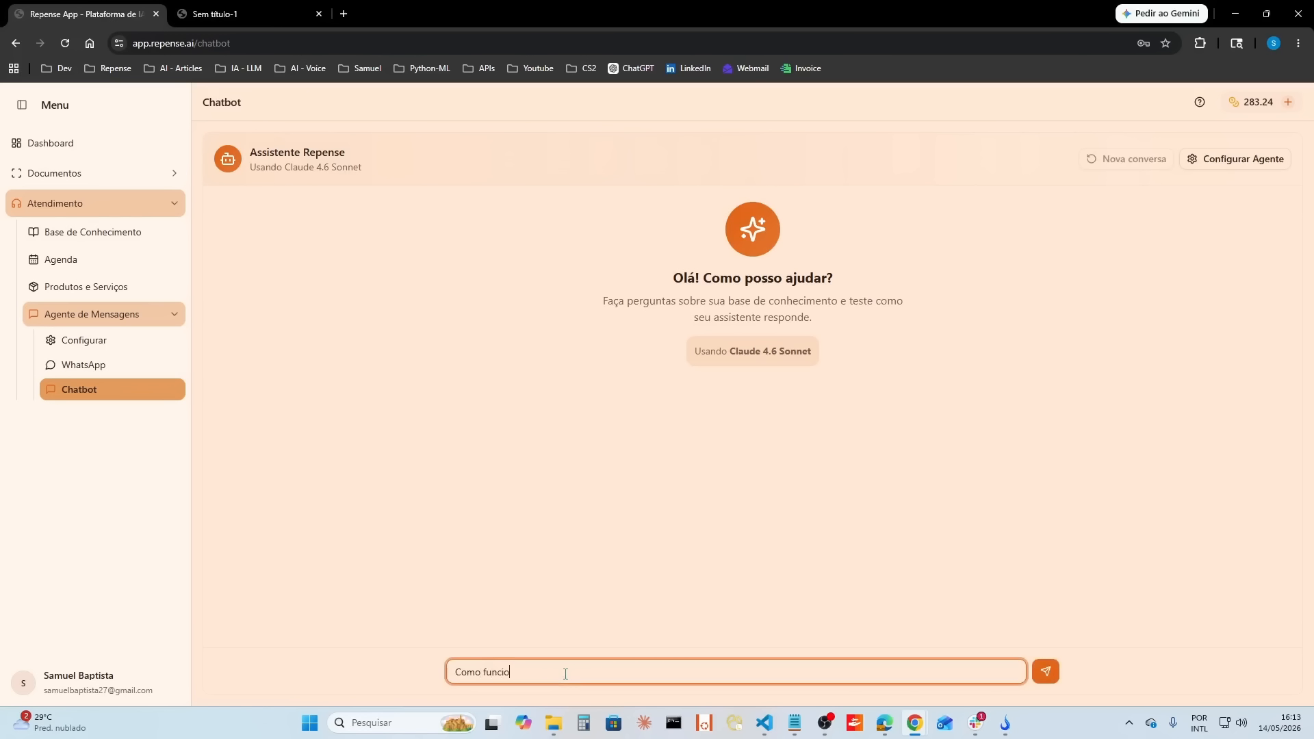
text(na o corte de cabelo?)
key(Return)
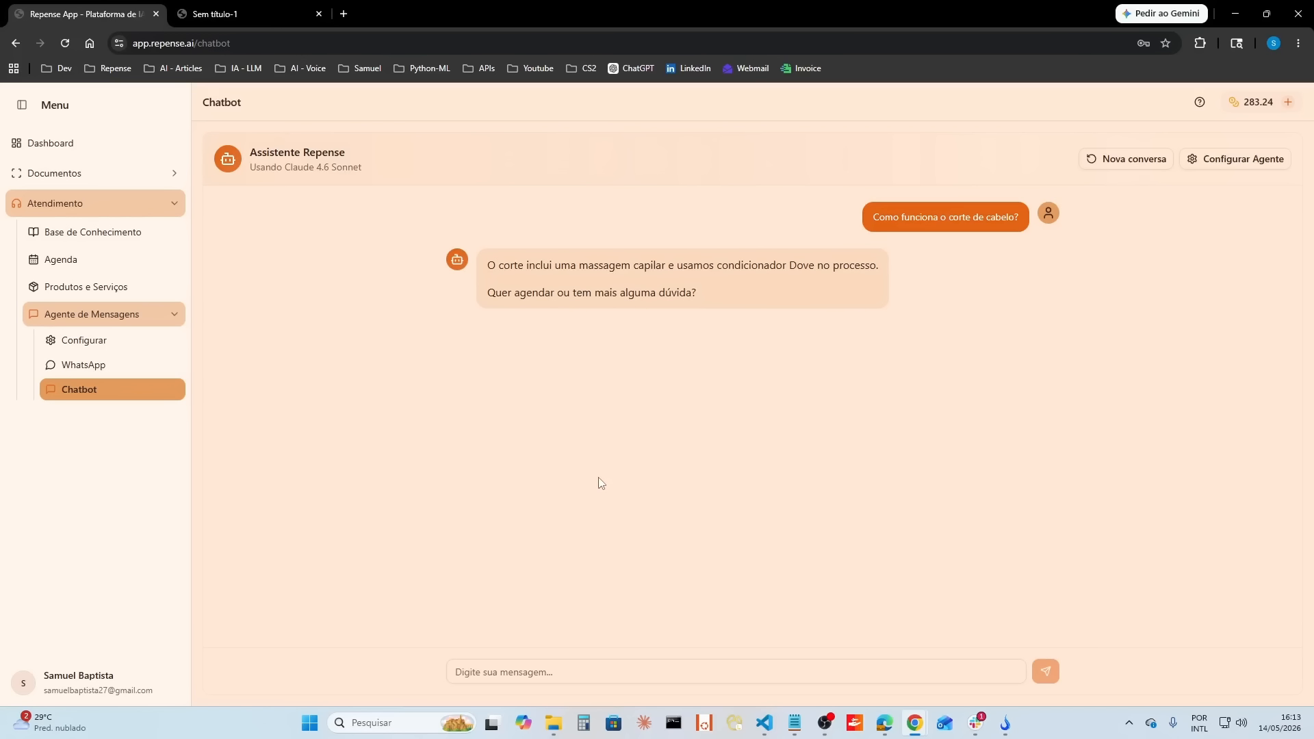
Step: Create a second knowledge base category named "Manuais" with the description "Manuais dos produtos que vendemos"
click(117, 236)
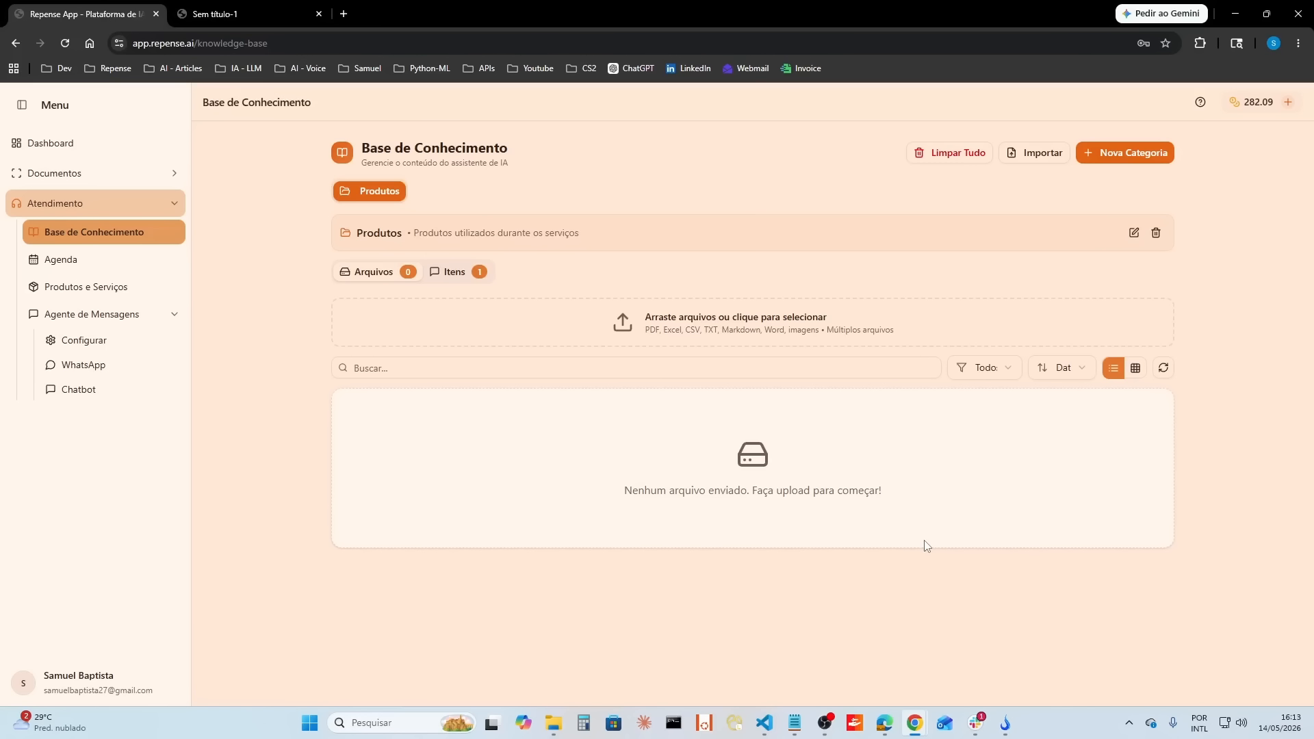
click(1120, 158)
text(Manuais)
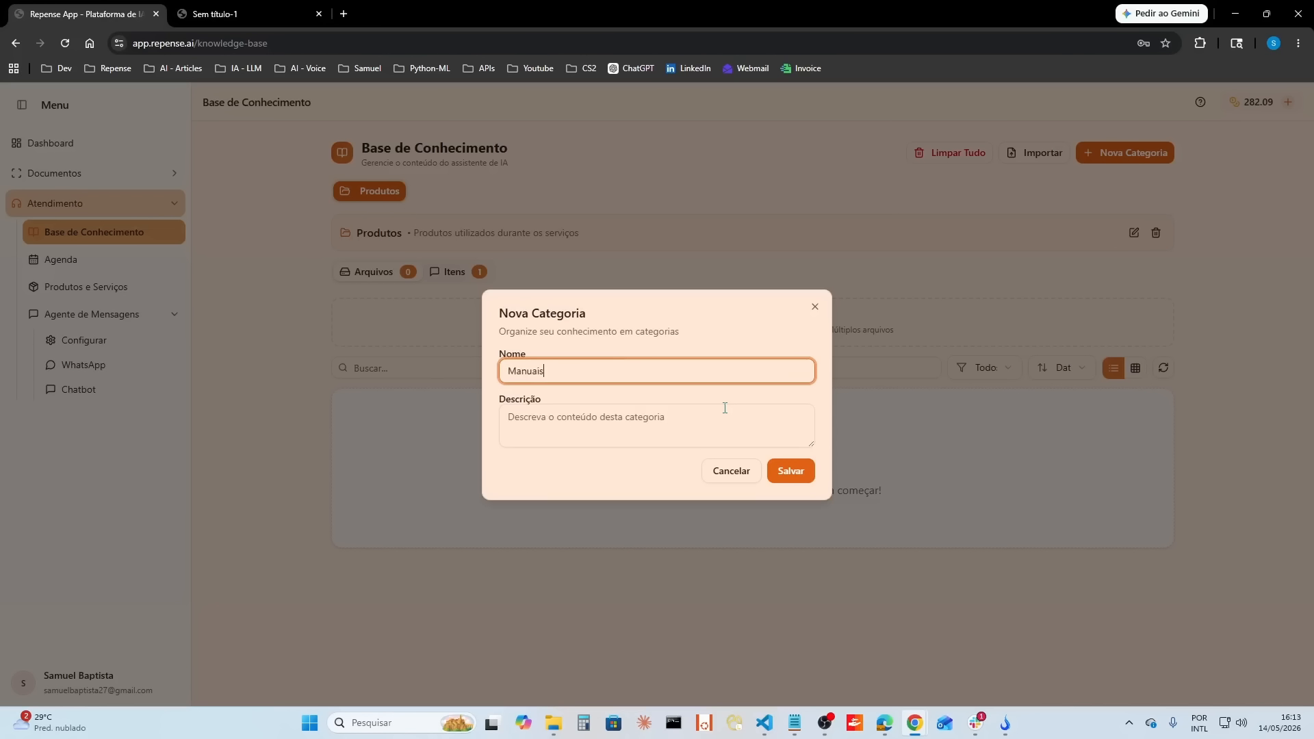
key(Tab)
text(Manuais dos produtos que )
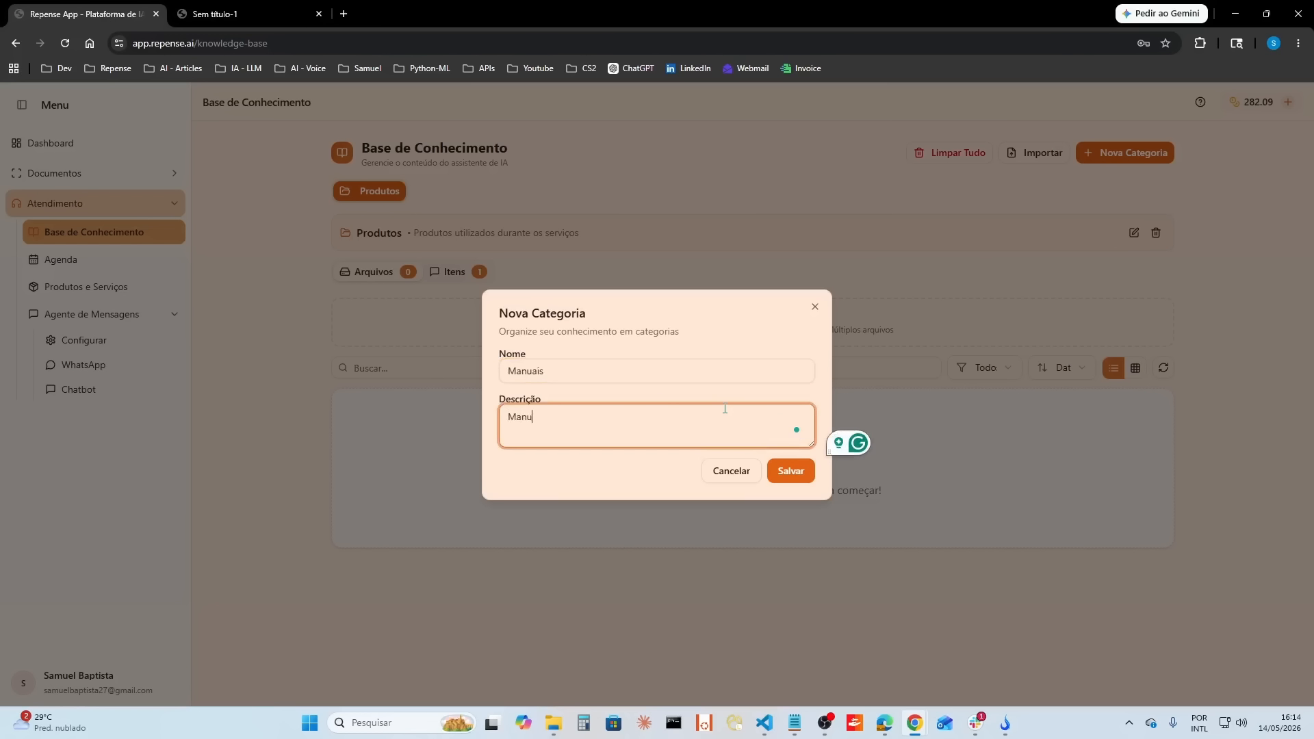
text(vendemos)
click(805, 478)
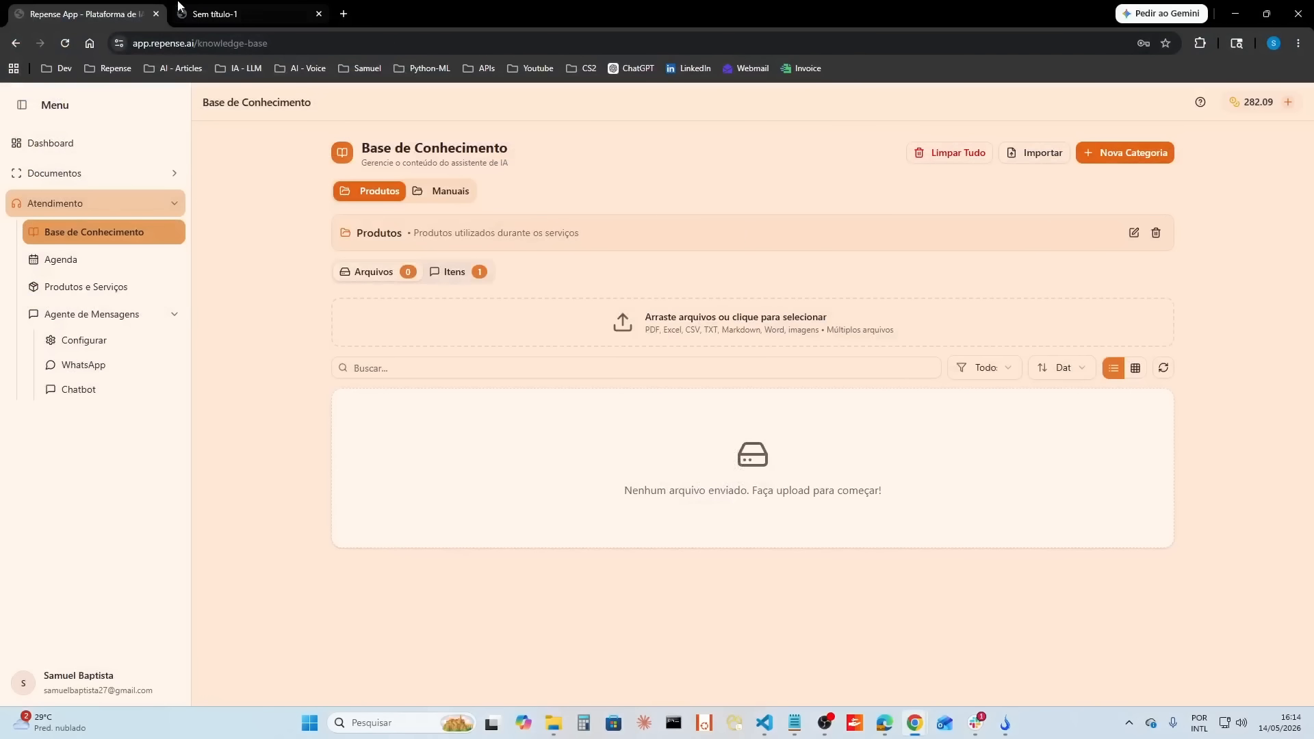
Step: Look through the pages of the Mondial hair clipper manual Manual-CR-07.pdf in the other browser tab
click(180, 9)
scroll(774, 296, up, 15)
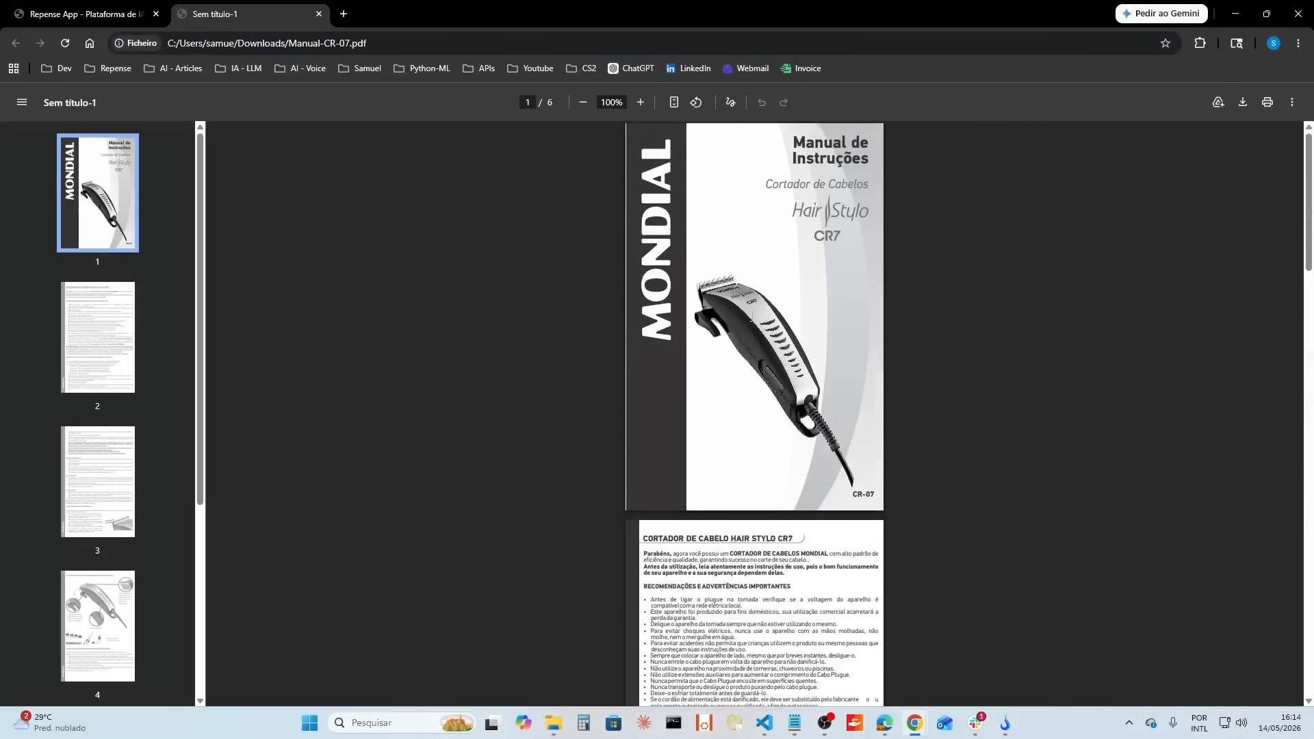
scroll(829, 373, down, 7)
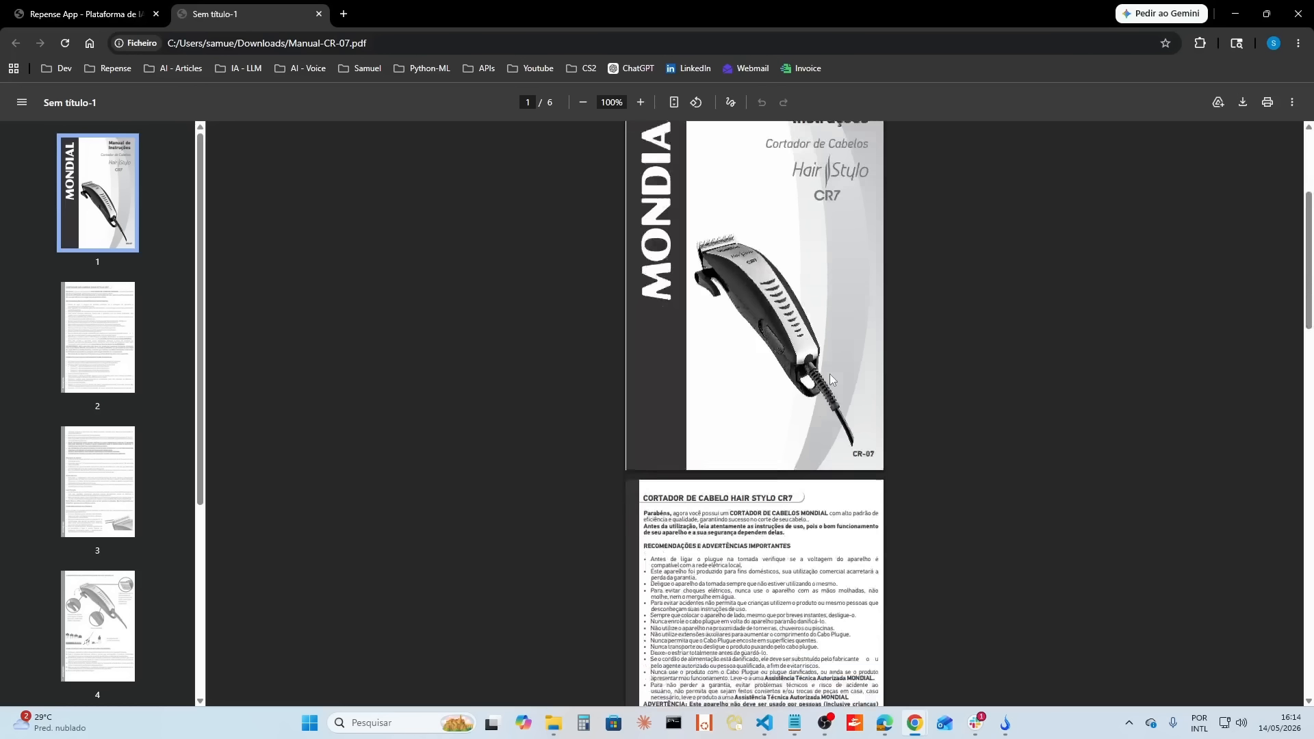
scroll(803, 390, down, 20)
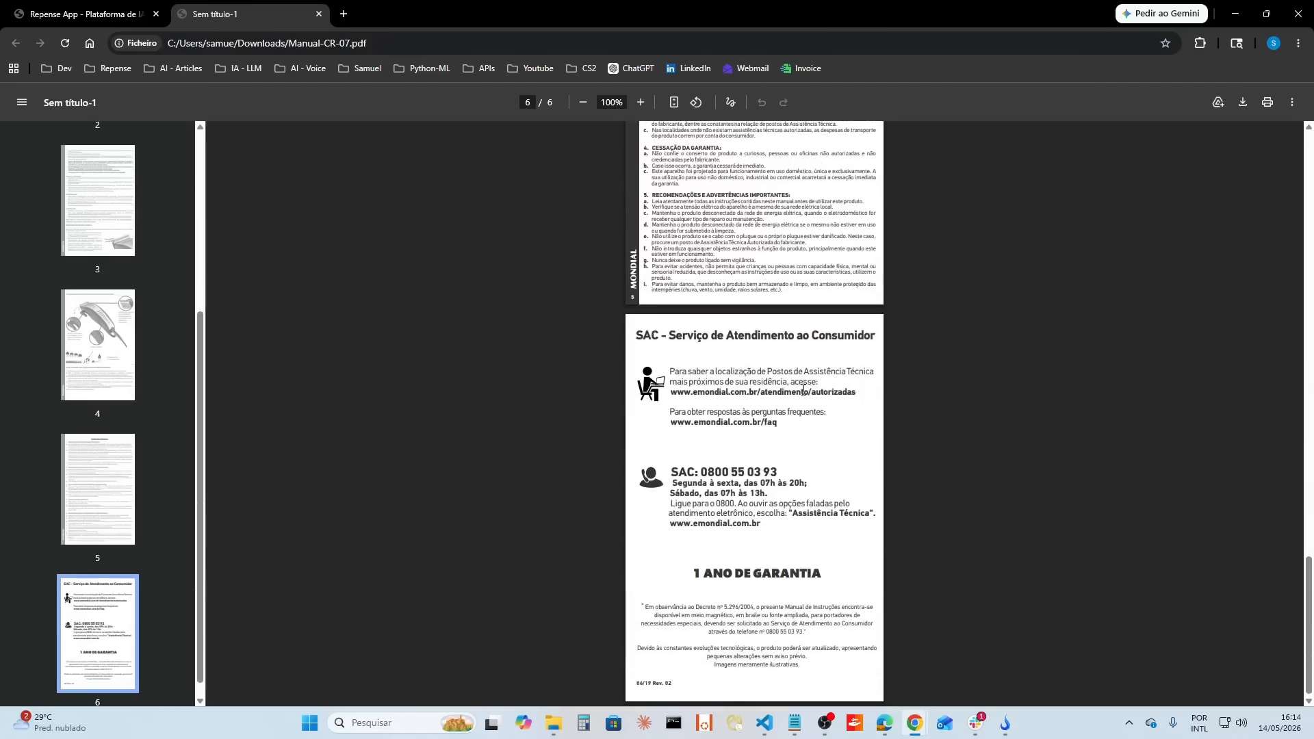
Step: Upload Manual-CR-07.pdf from Downloads to the Produtos category of the knowledge base
click(81, 12)
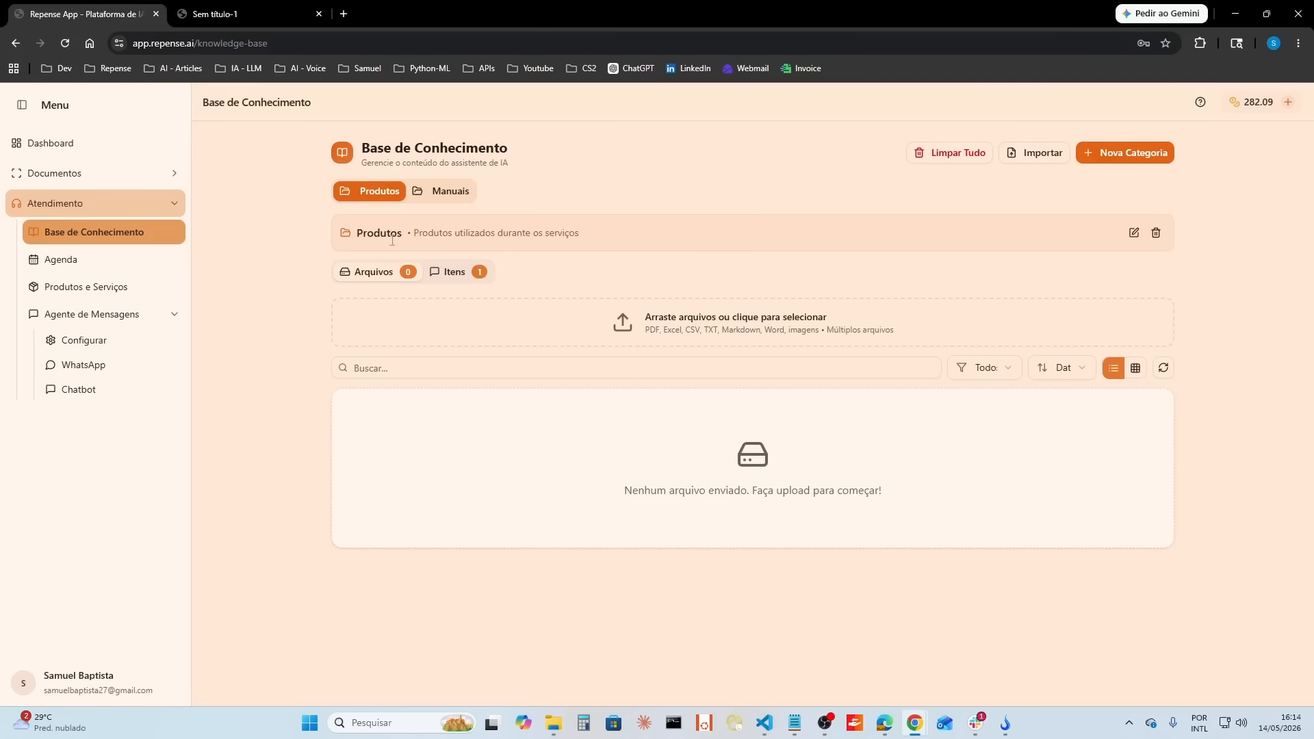
click(744, 324)
click(202, 129)
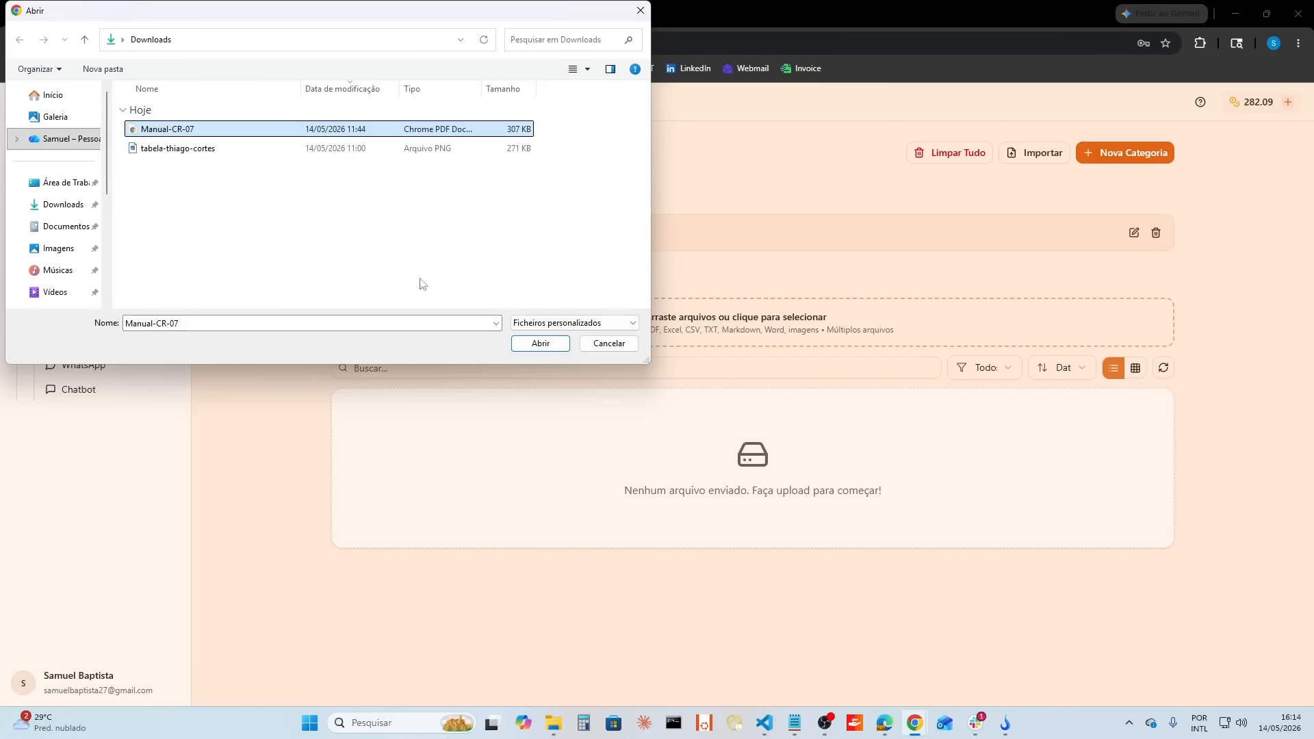
click(541, 343)
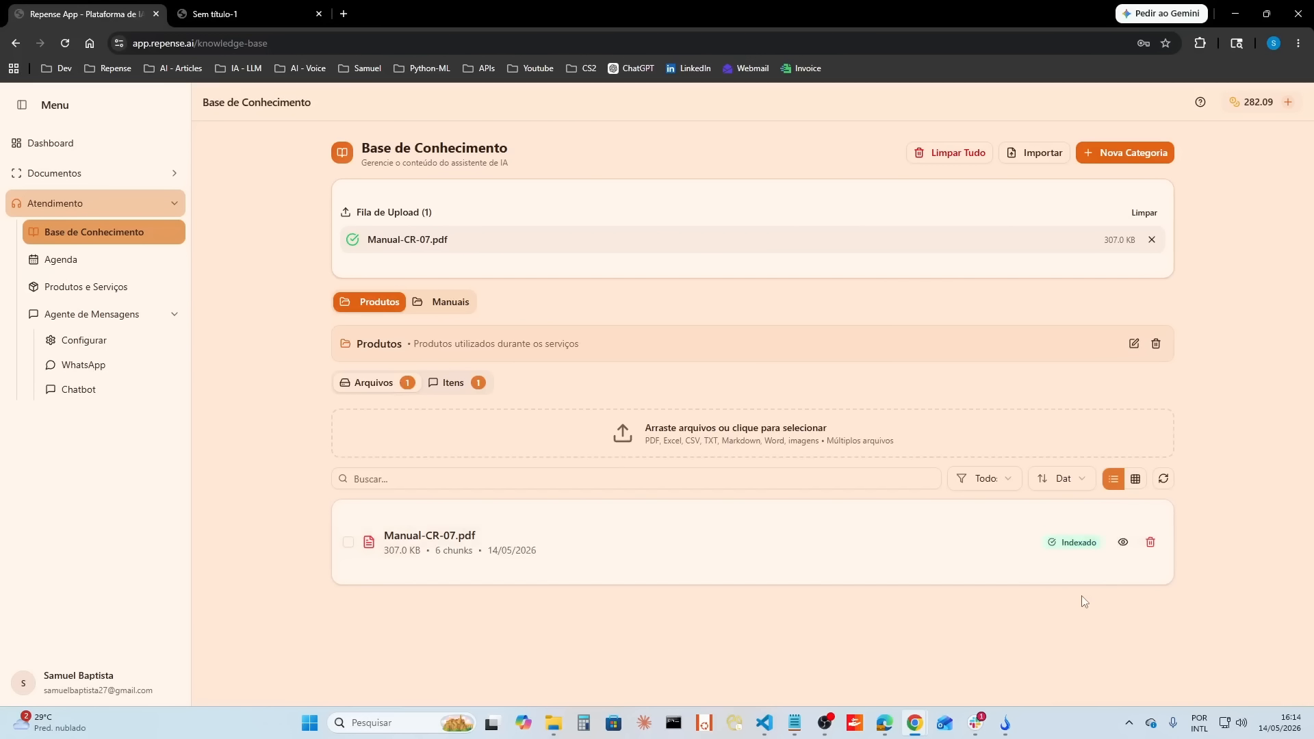
Step: Delete Manual-CR-07.pdf from the Produtos category
click(1124, 542)
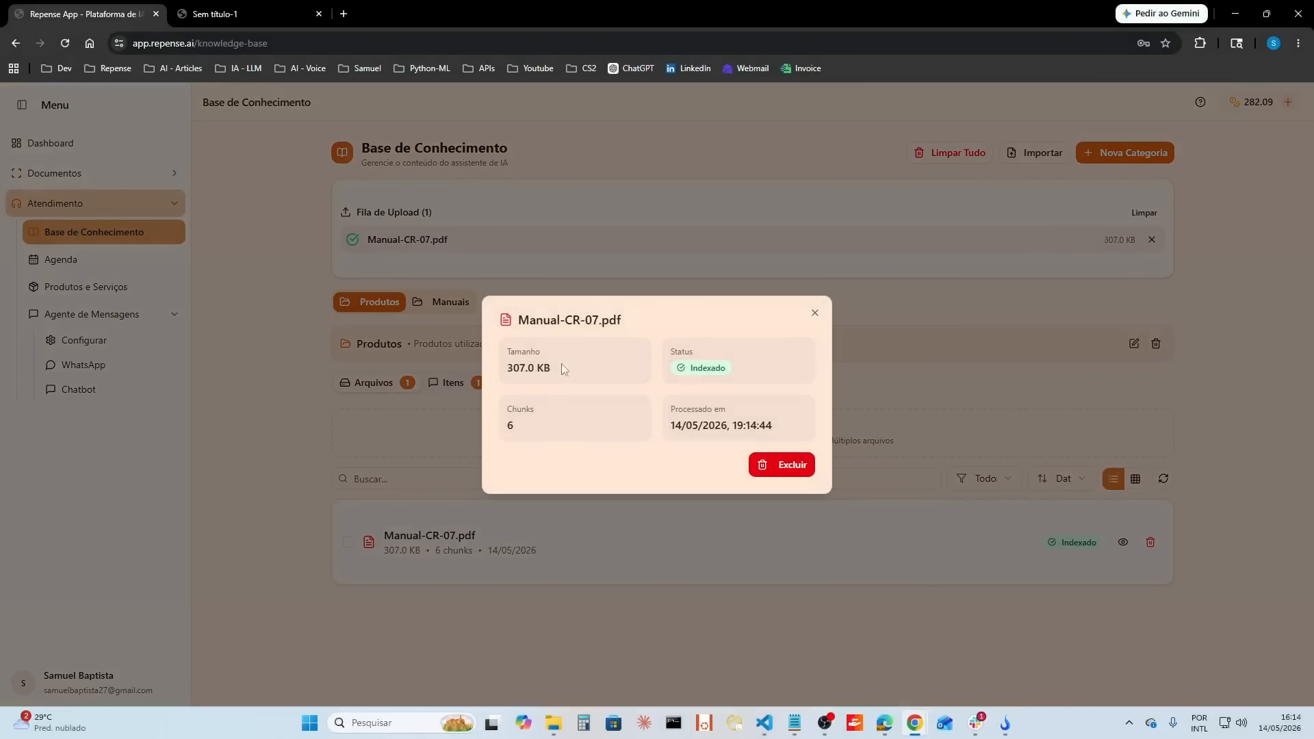
click(789, 465)
click(705, 127)
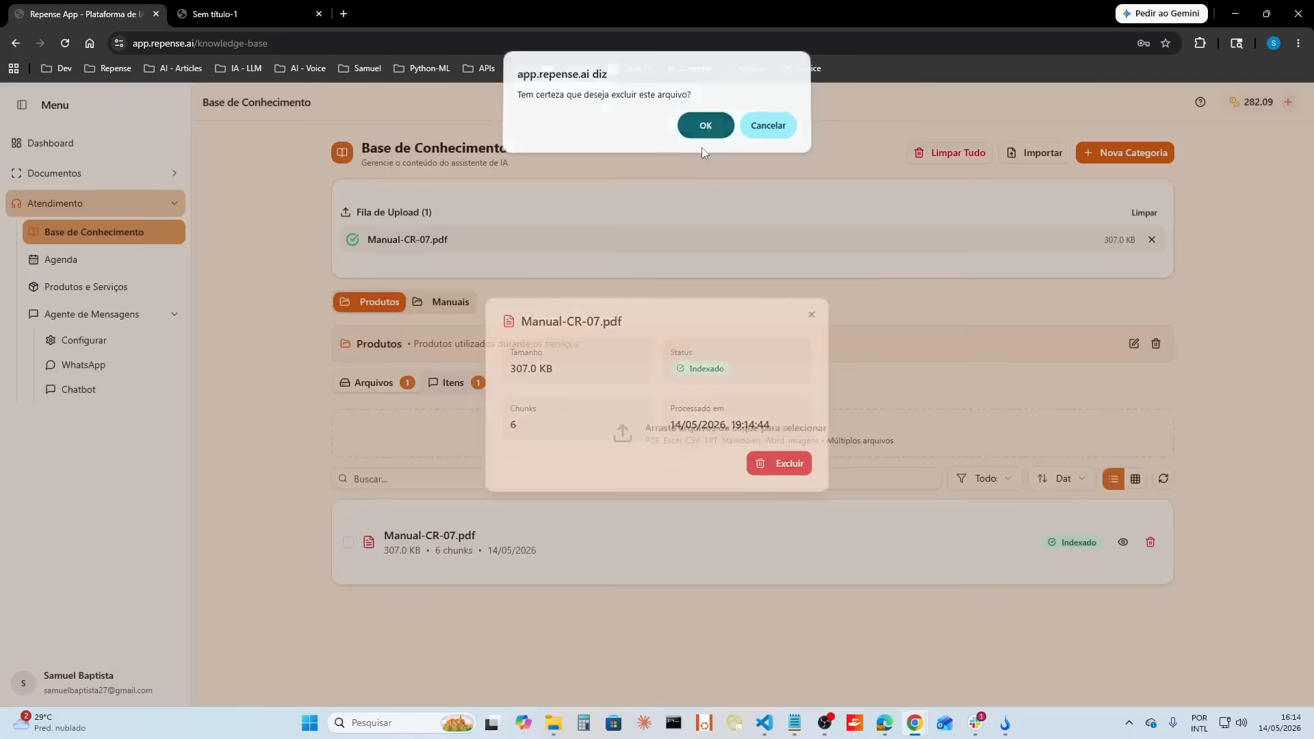
Step: Upload Manual-CR-07.pdf from Downloads to the Manuais category and clear the upload queue
click(452, 305)
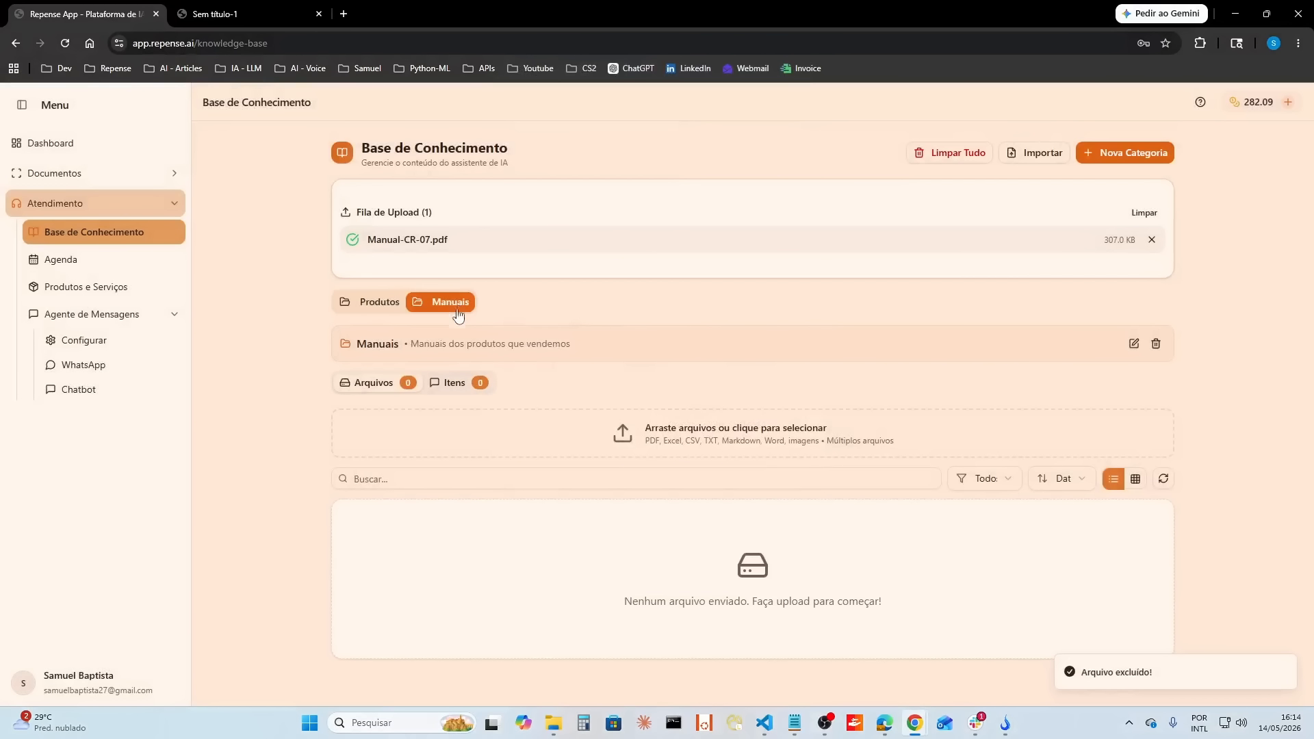
click(691, 444)
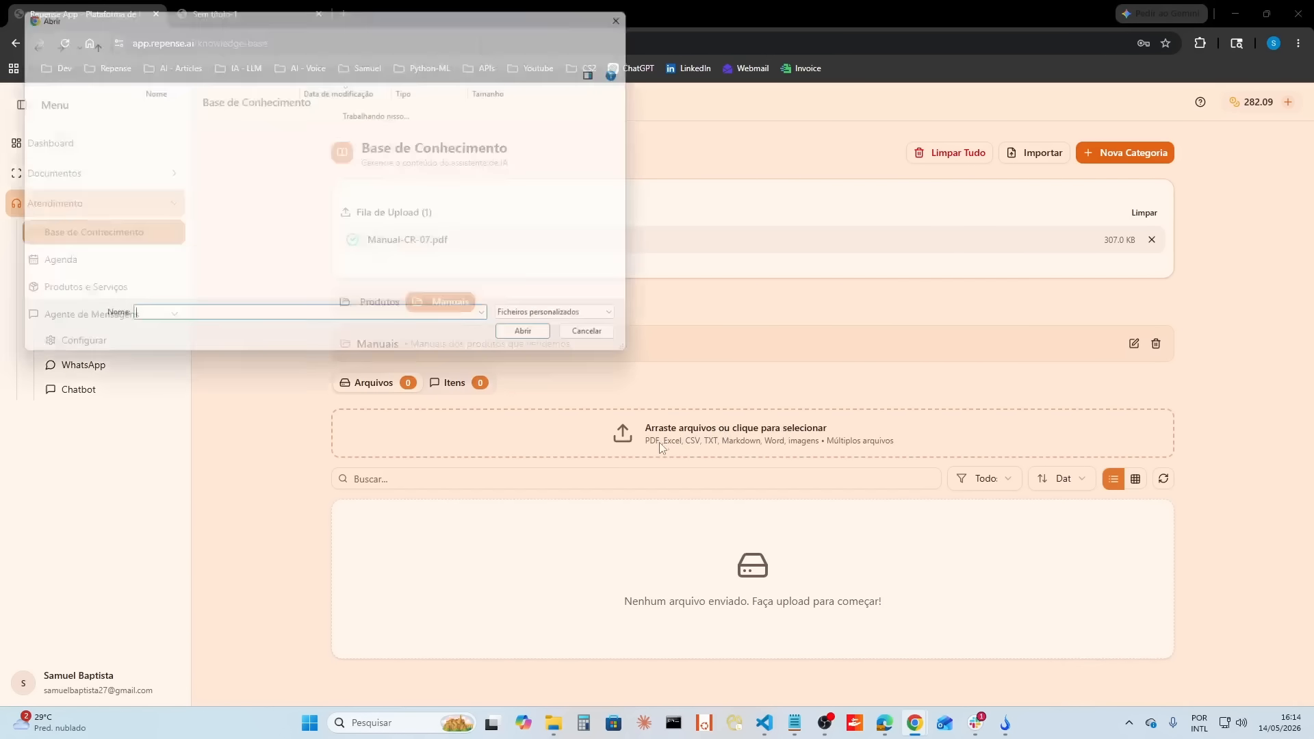
click(167, 129)
click(541, 343)
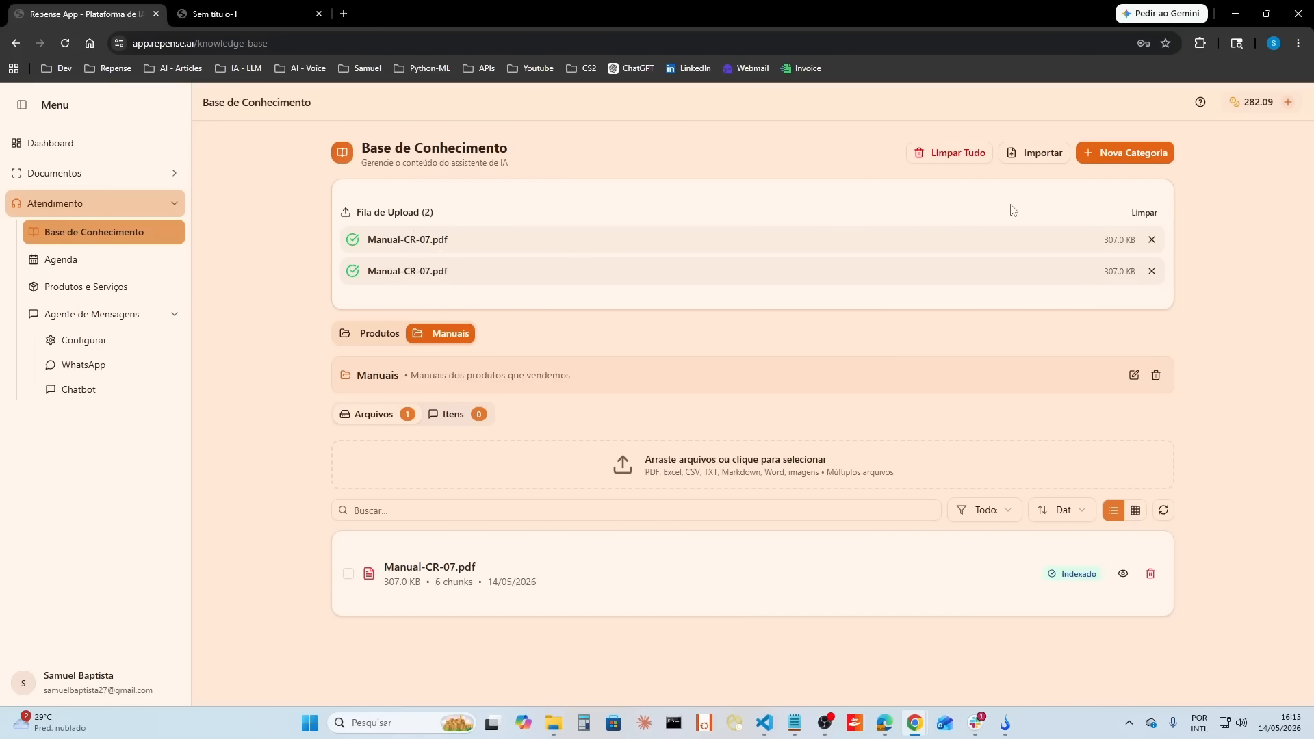
click(1142, 212)
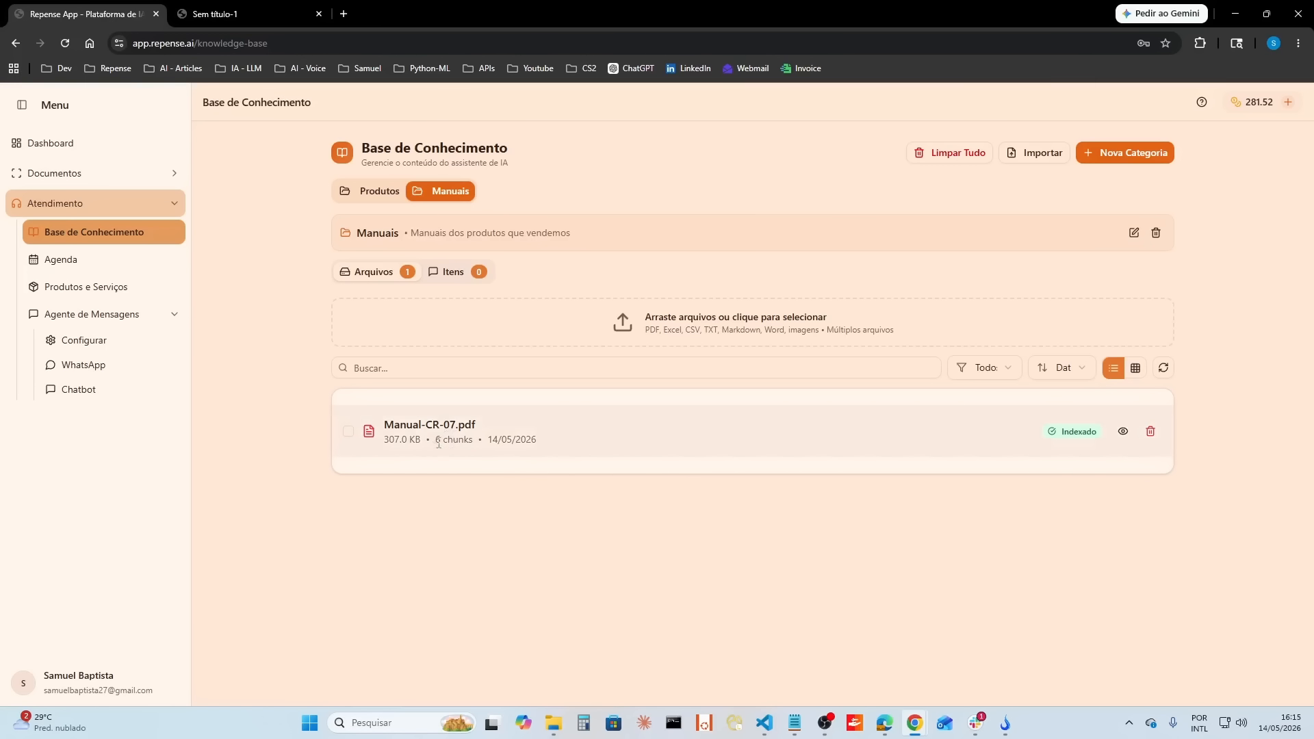
drag(436, 442, 473, 443)
click(918, 523)
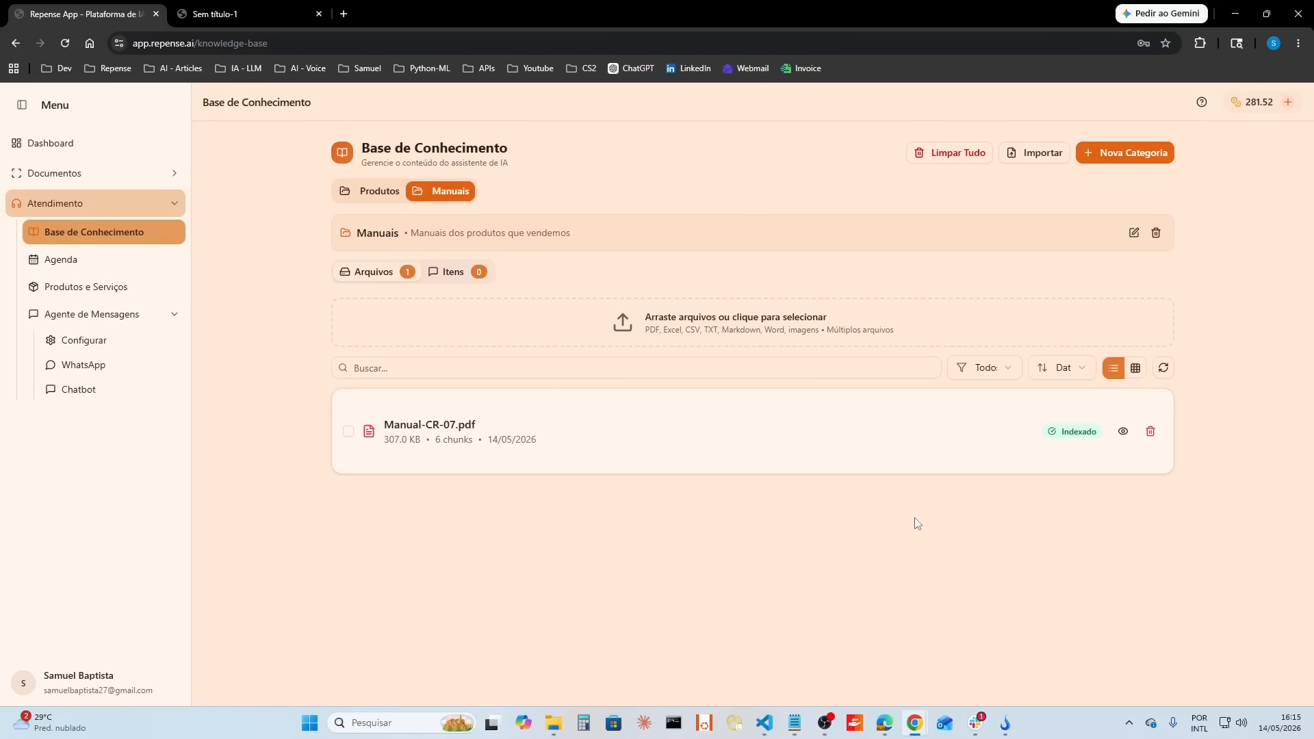
click(242, 20)
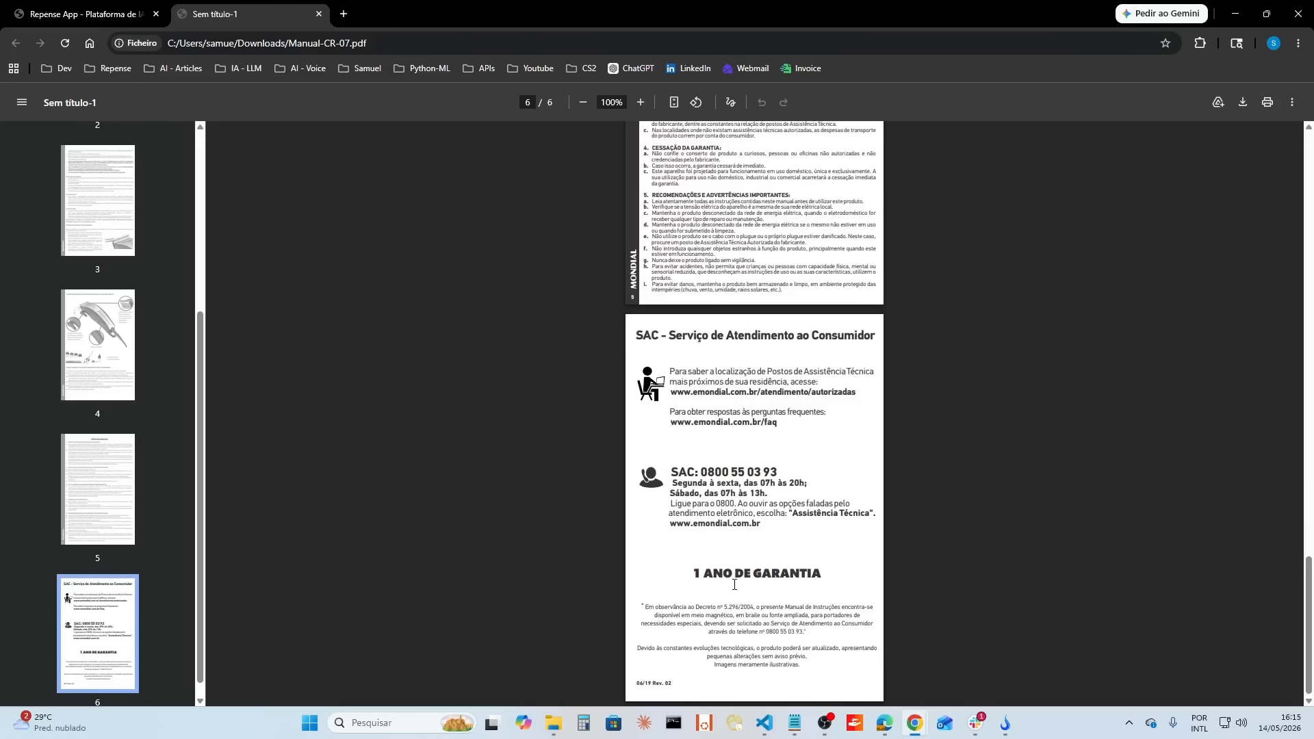
click(82, 17)
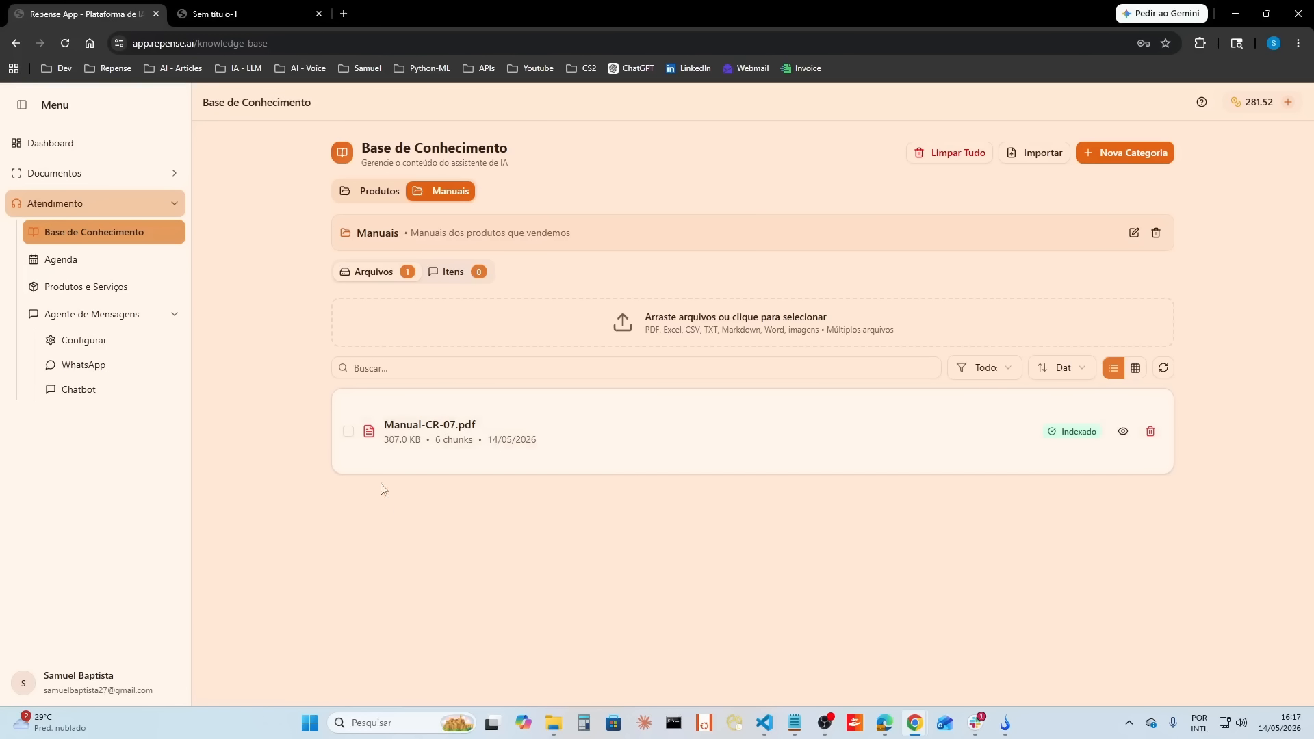
Step: Submit Manual-CR-07.pdf for OCR processing in the Extração section under Documentos
click(163, 172)
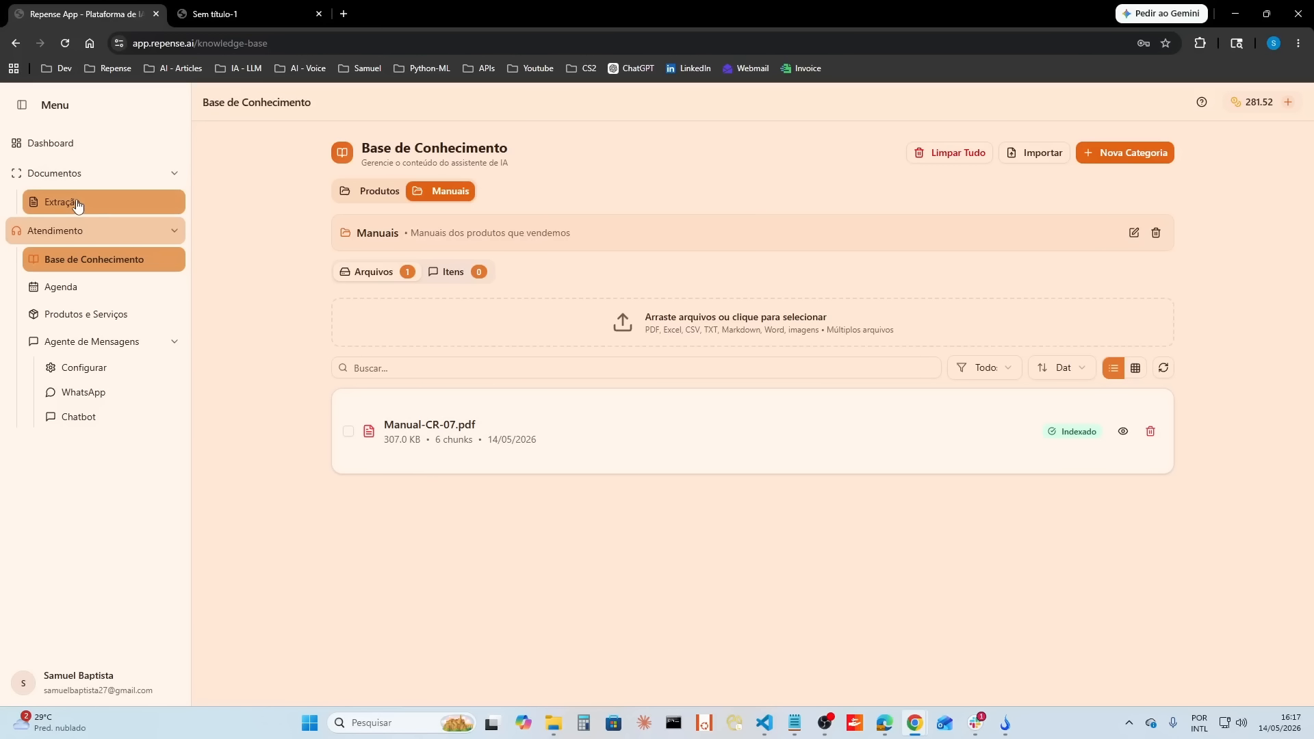
click(173, 233)
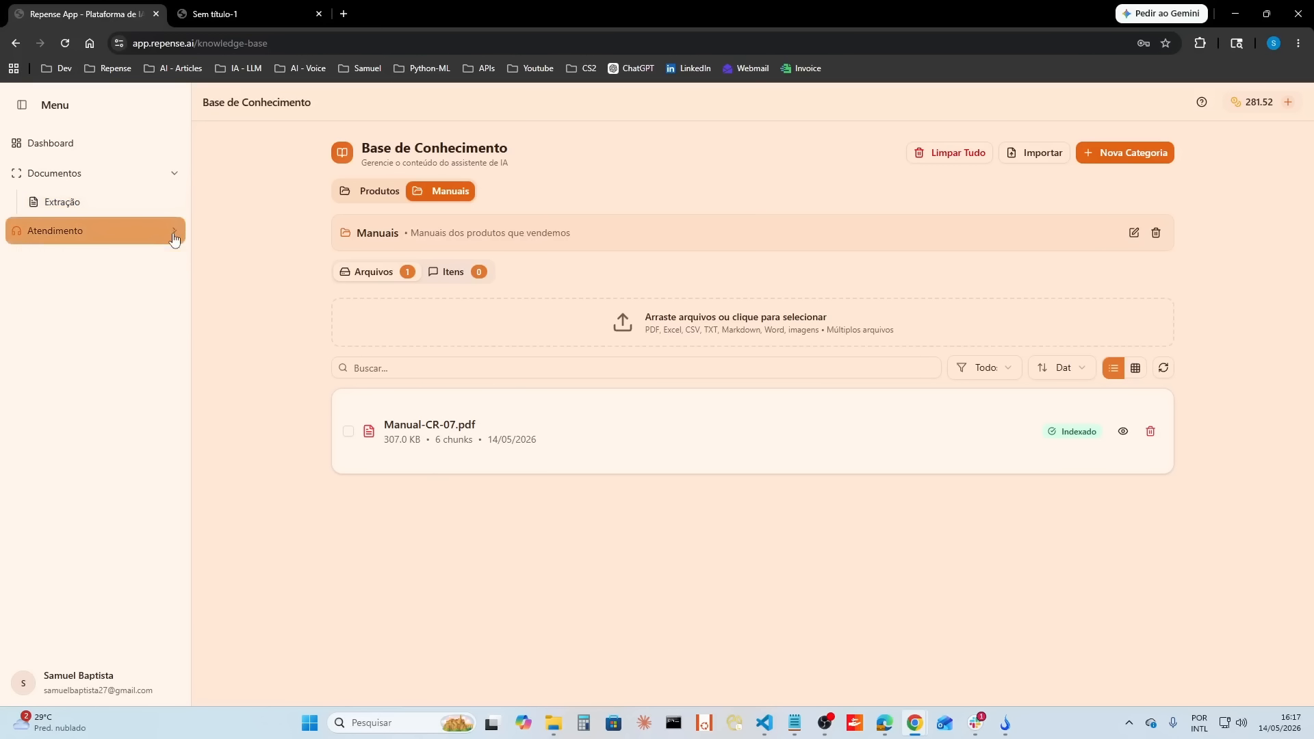
click(103, 208)
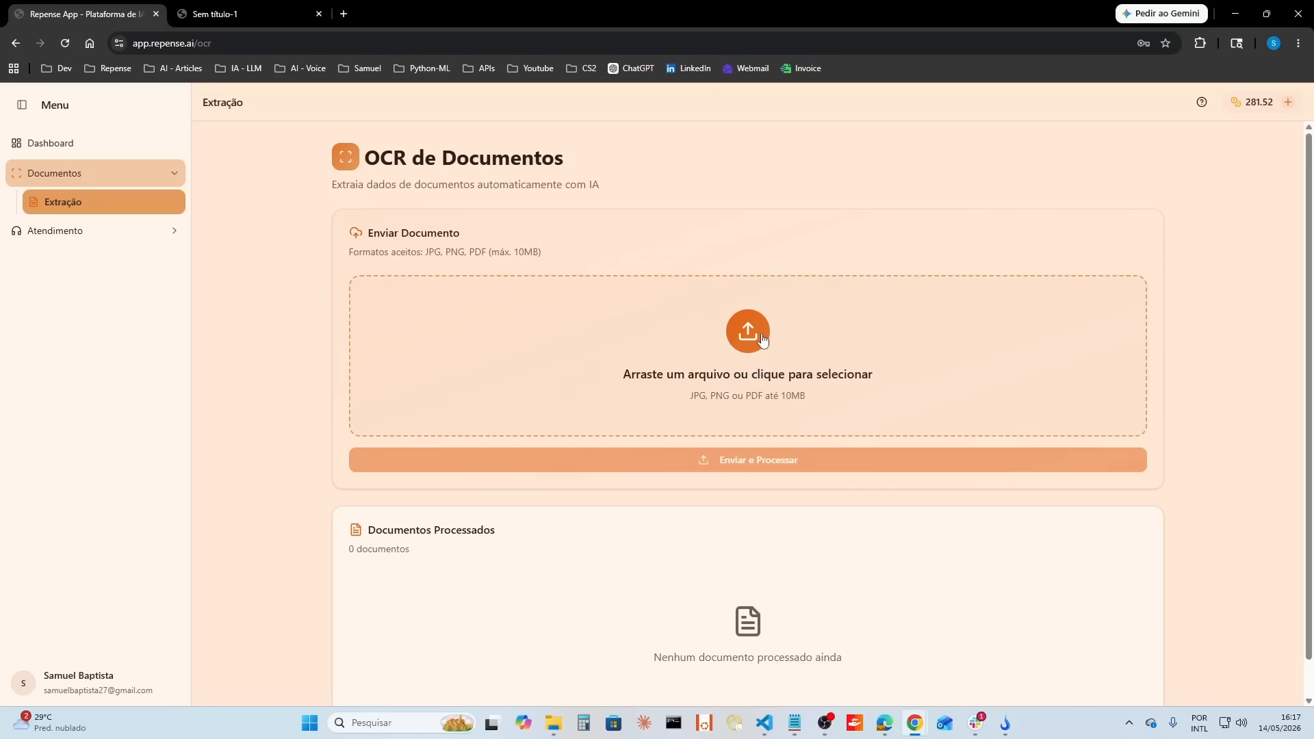
click(762, 334)
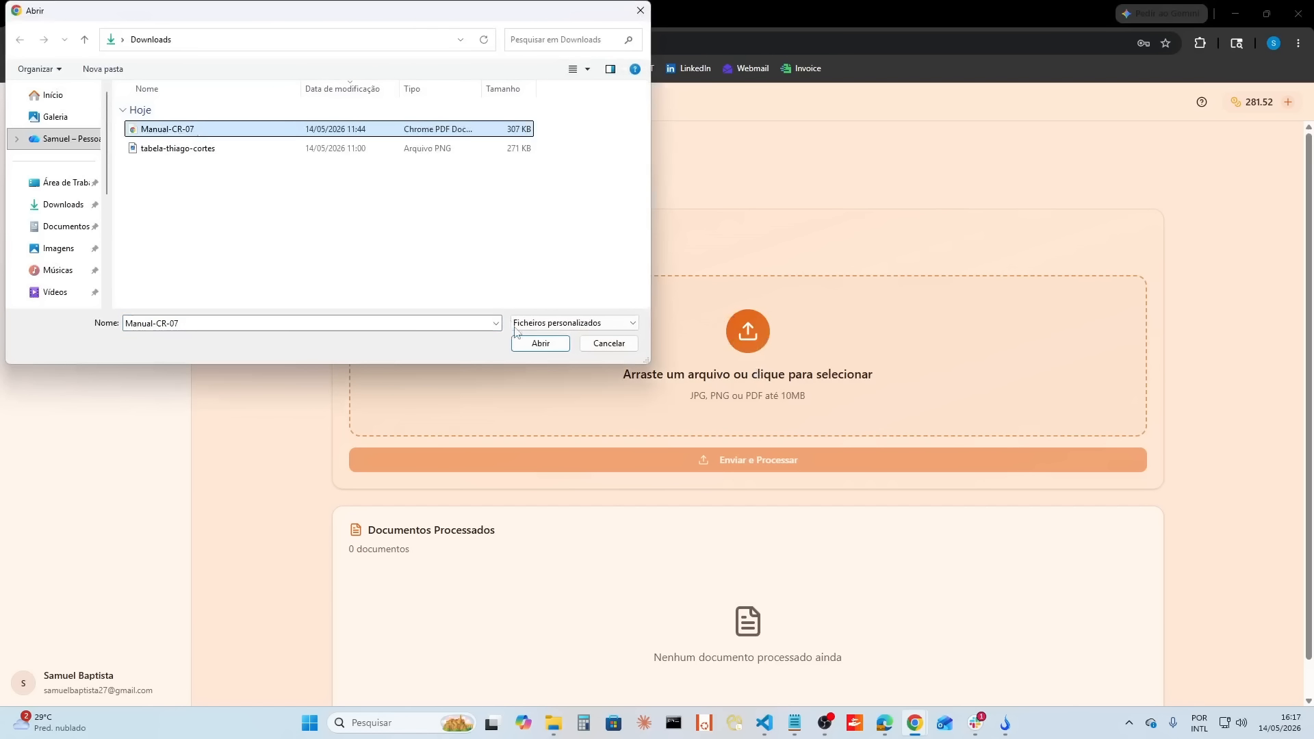
click(530, 342)
click(813, 457)
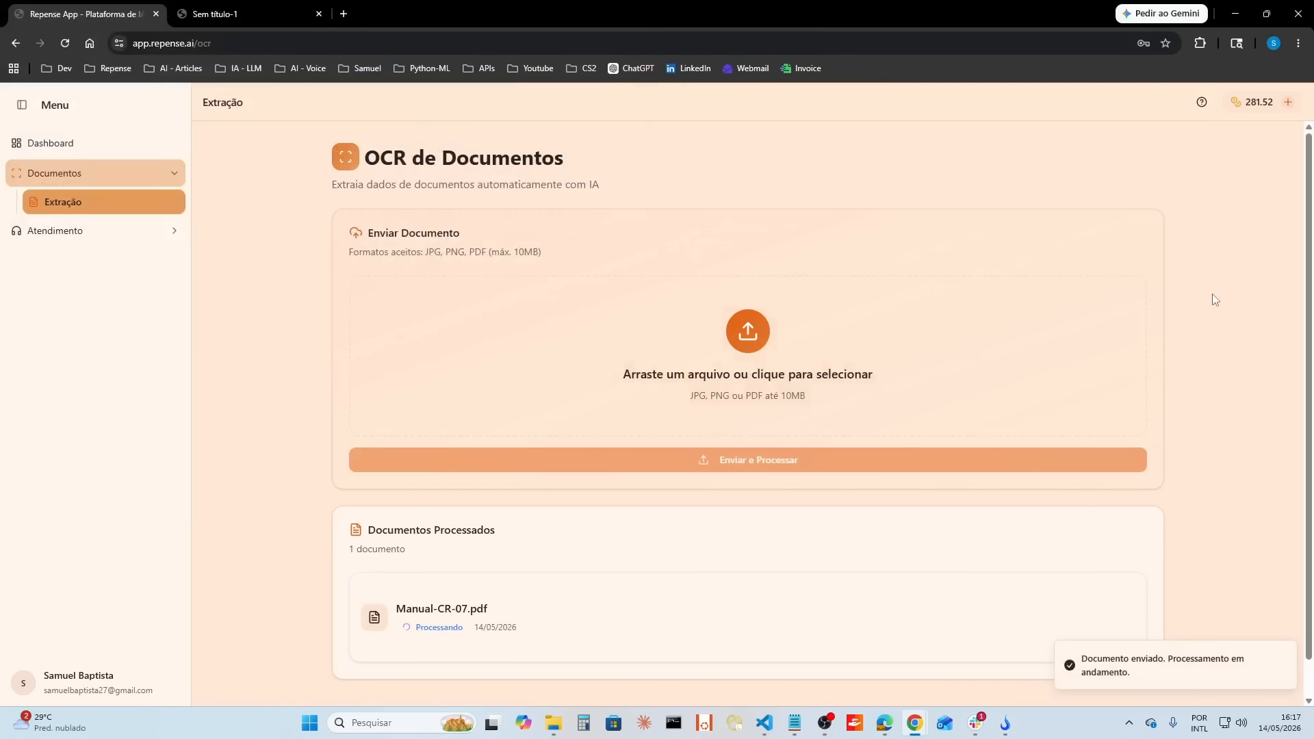
Step: Examine the images that the OCR extracted from the processed Manual-CR-07.pdf
scroll(1219, 369, down, 1)
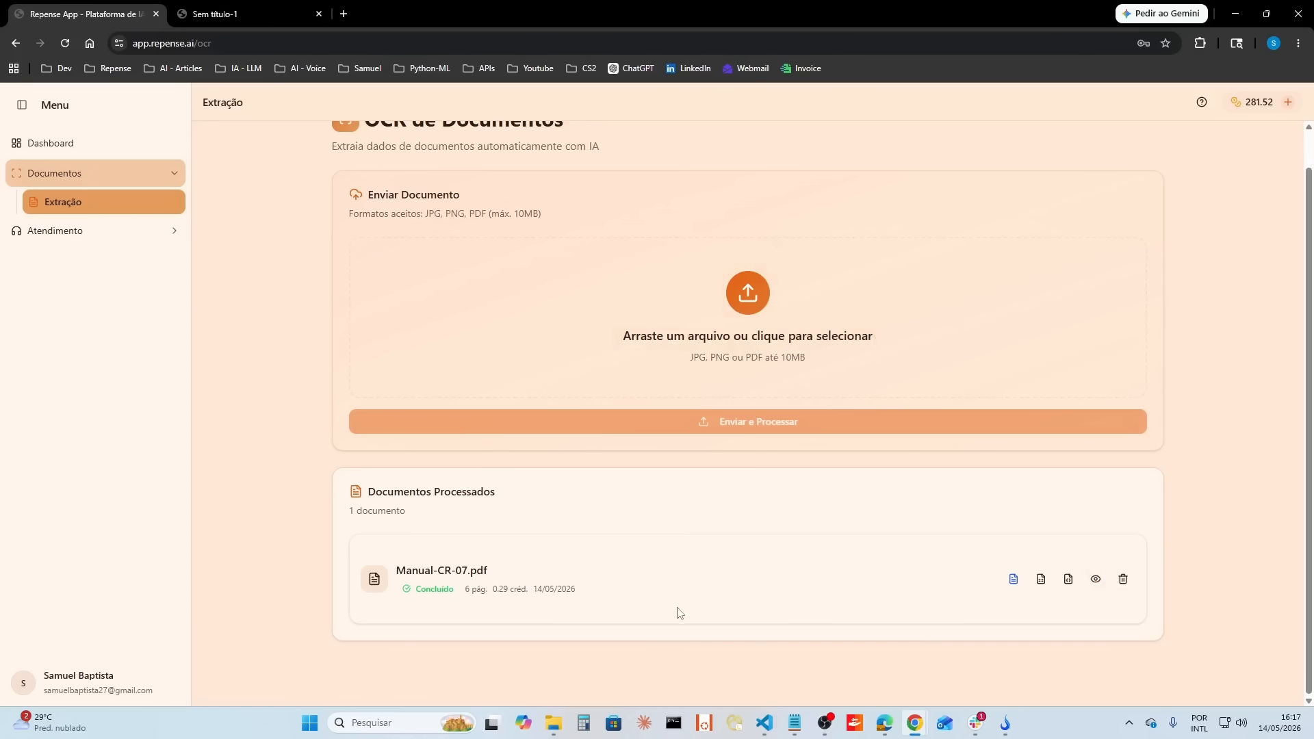
click(1016, 582)
click(1094, 579)
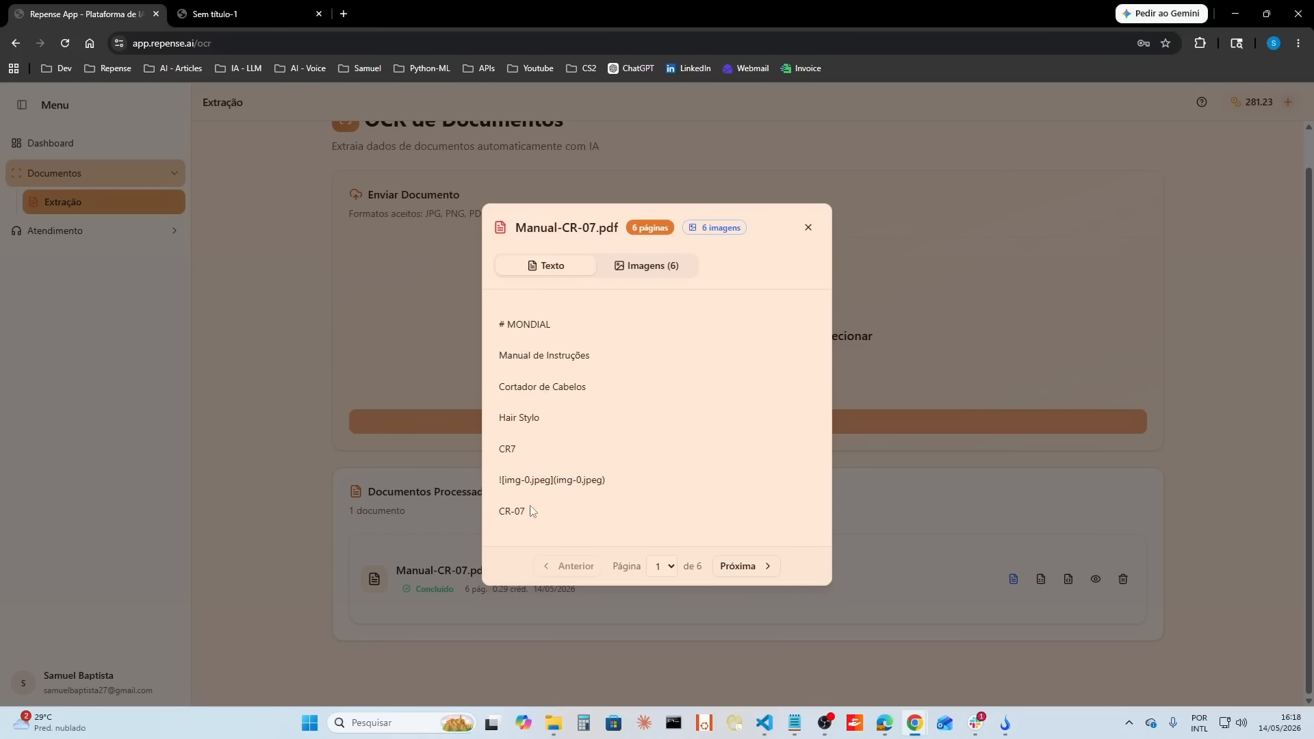
click(667, 267)
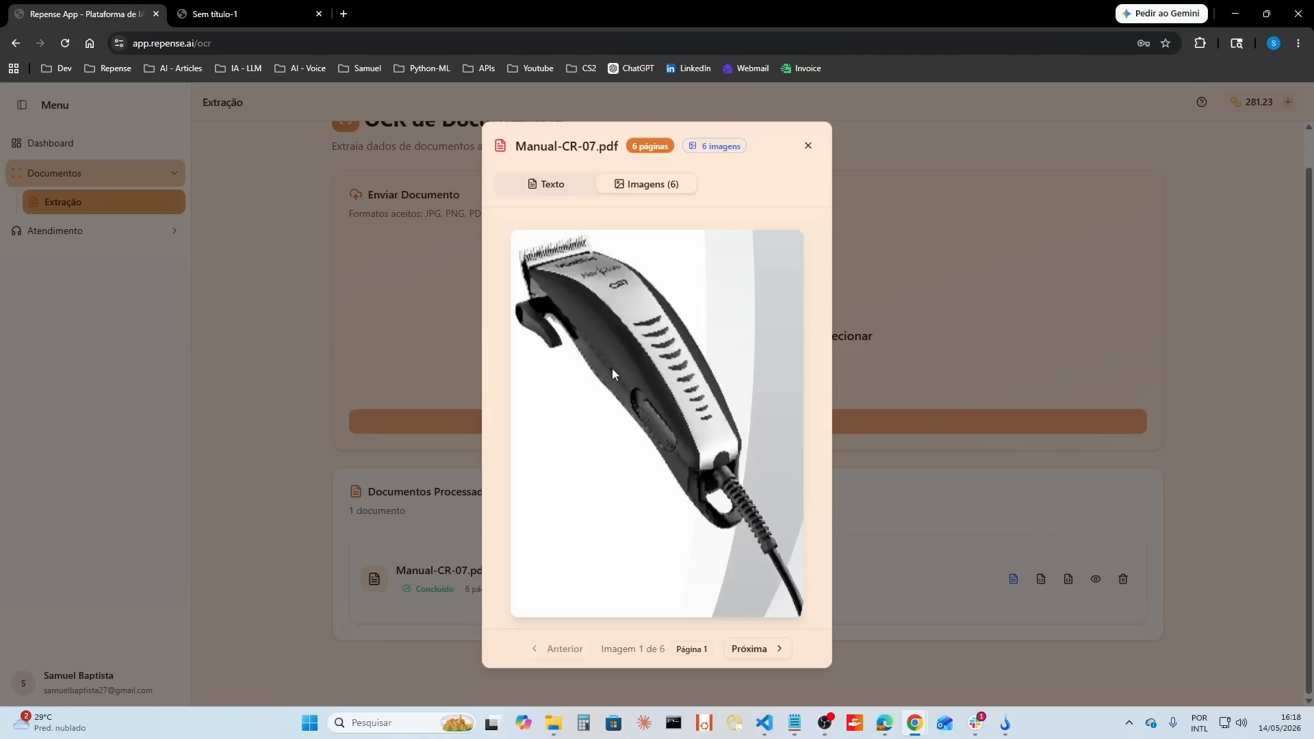
click(753, 649)
click(769, 507)
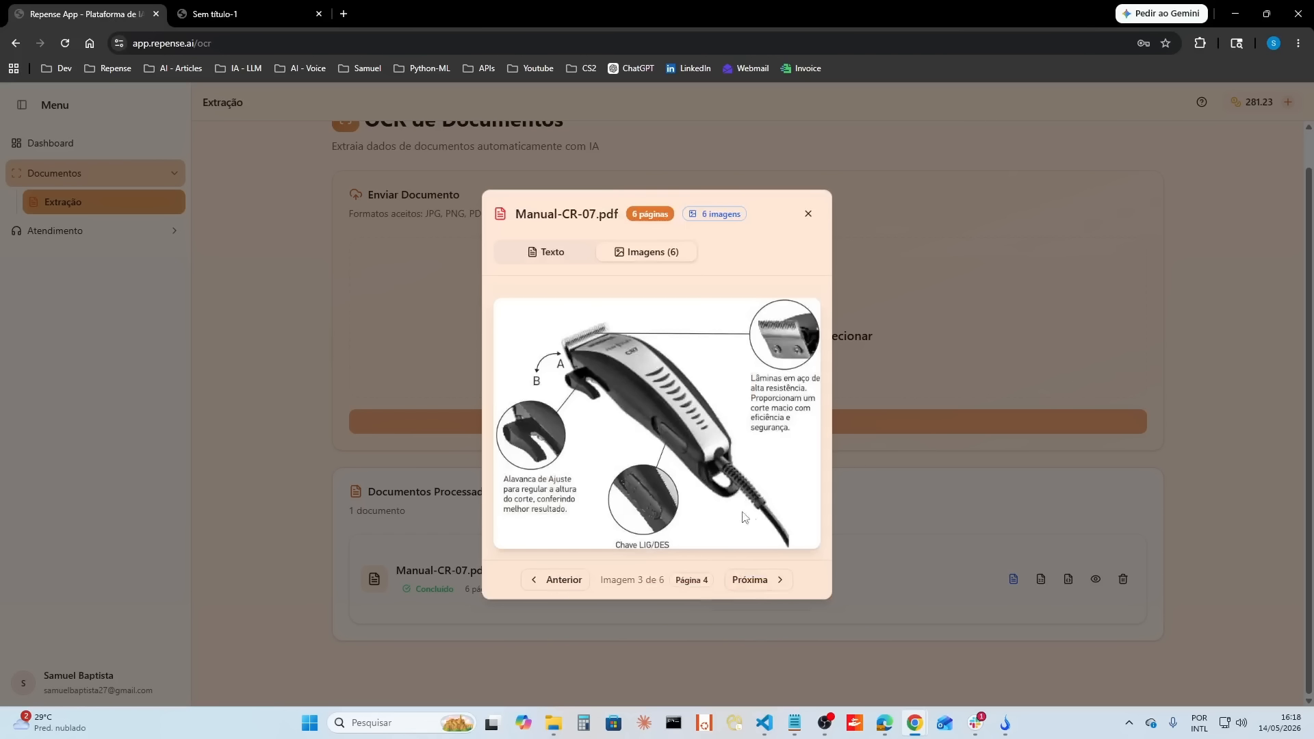
click(759, 581)
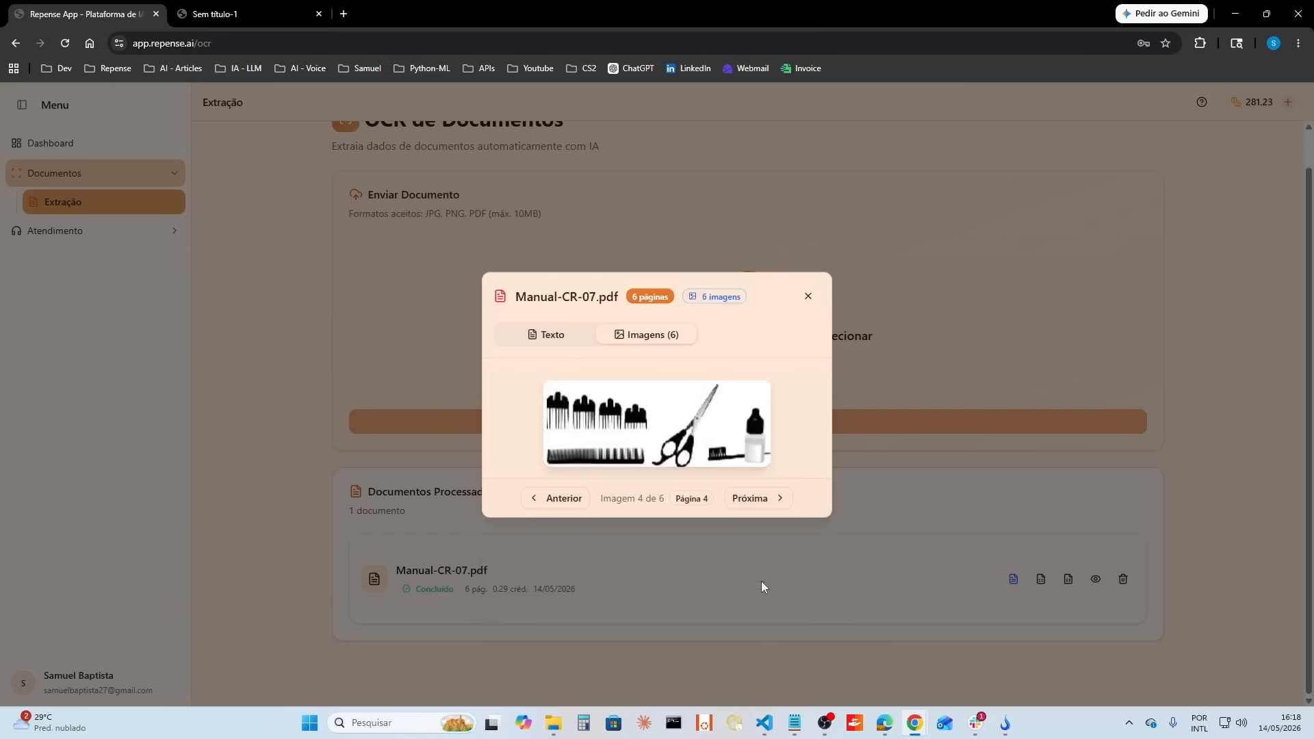
click(760, 499)
click(765, 489)
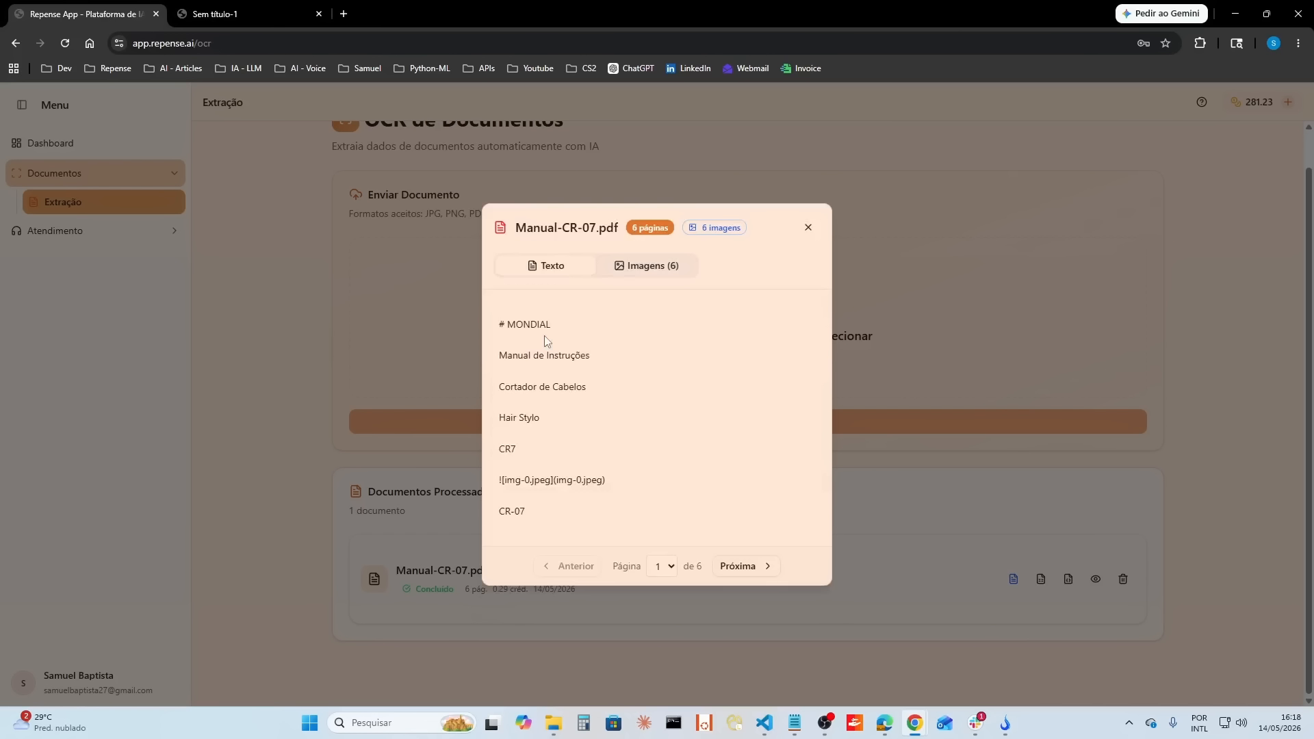
Step: Read through the extracted text of the manual's first three pages, then close the document preview
click(738, 567)
scroll(630, 363, down, 10)
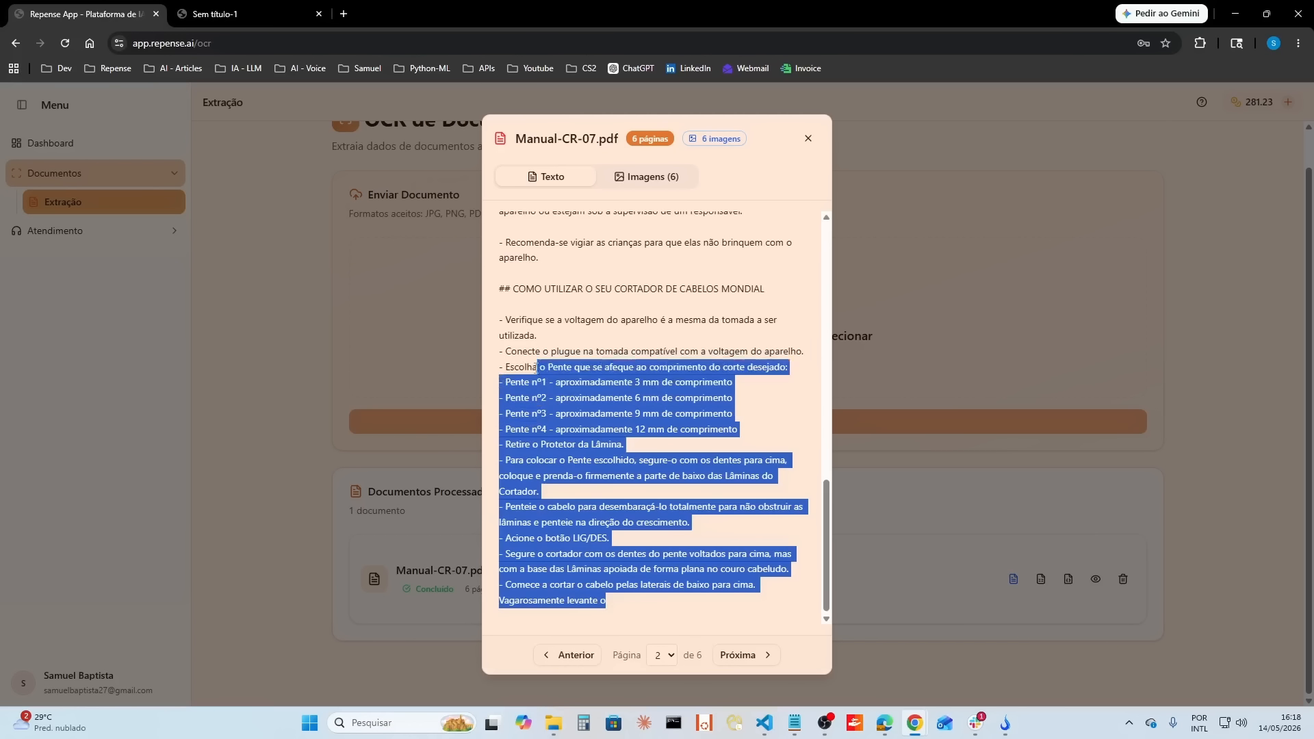
drag(629, 605, 510, 242)
click(753, 655)
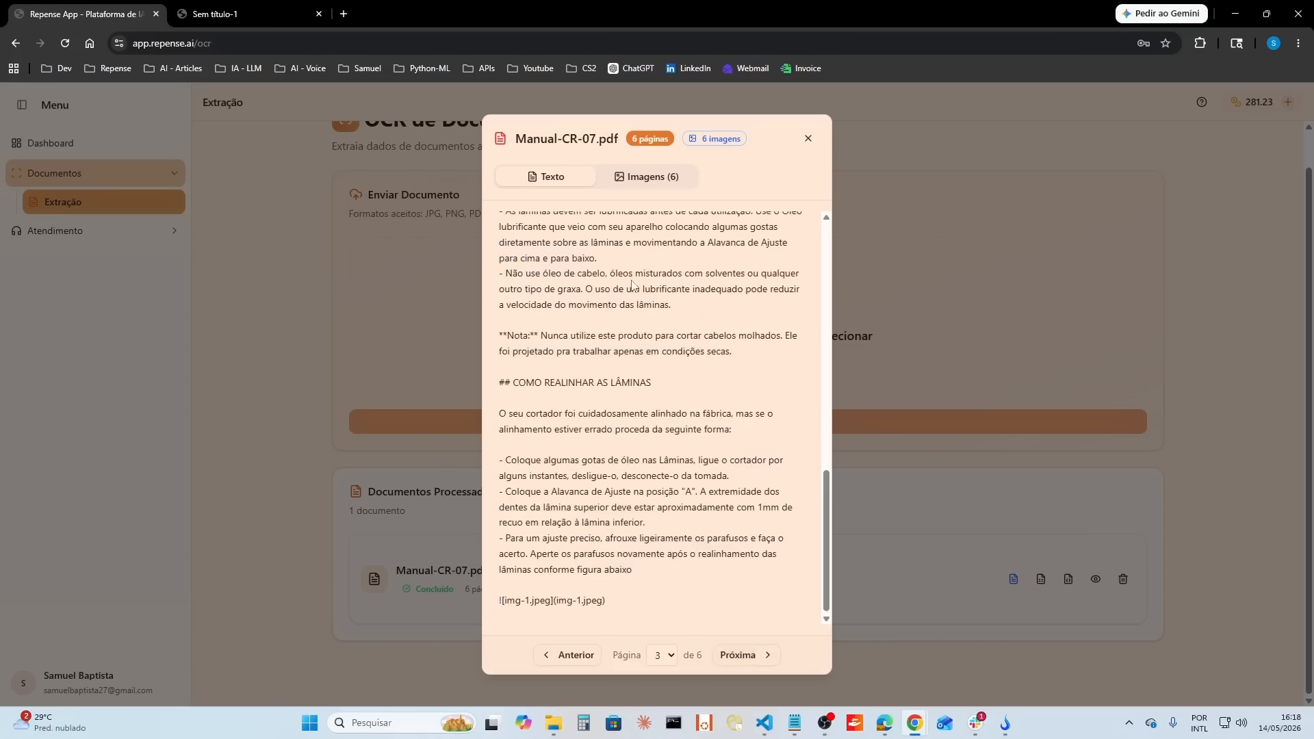
click(809, 139)
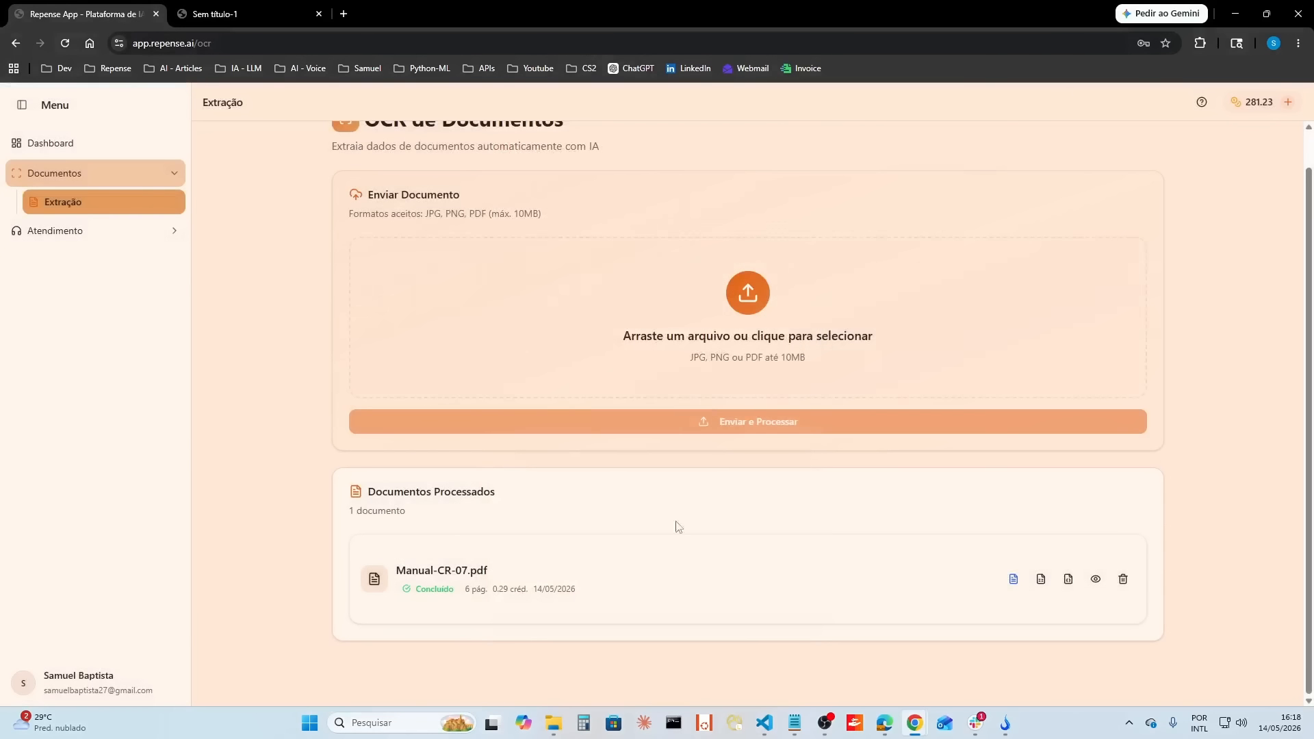
Step: Download the OCR result of Manual-CR-07.pdf as a Word document, look through it in Word, and close it
click(1014, 579)
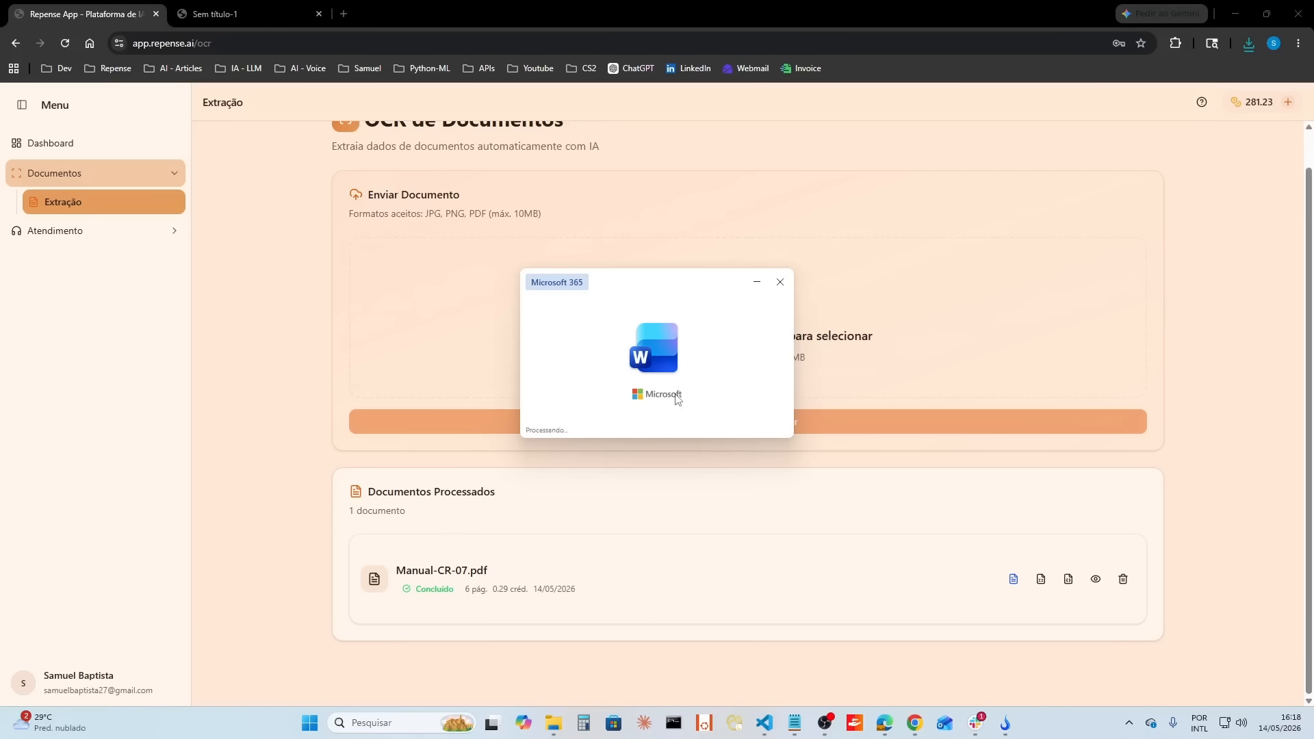
scroll(654, 441, down, 15)
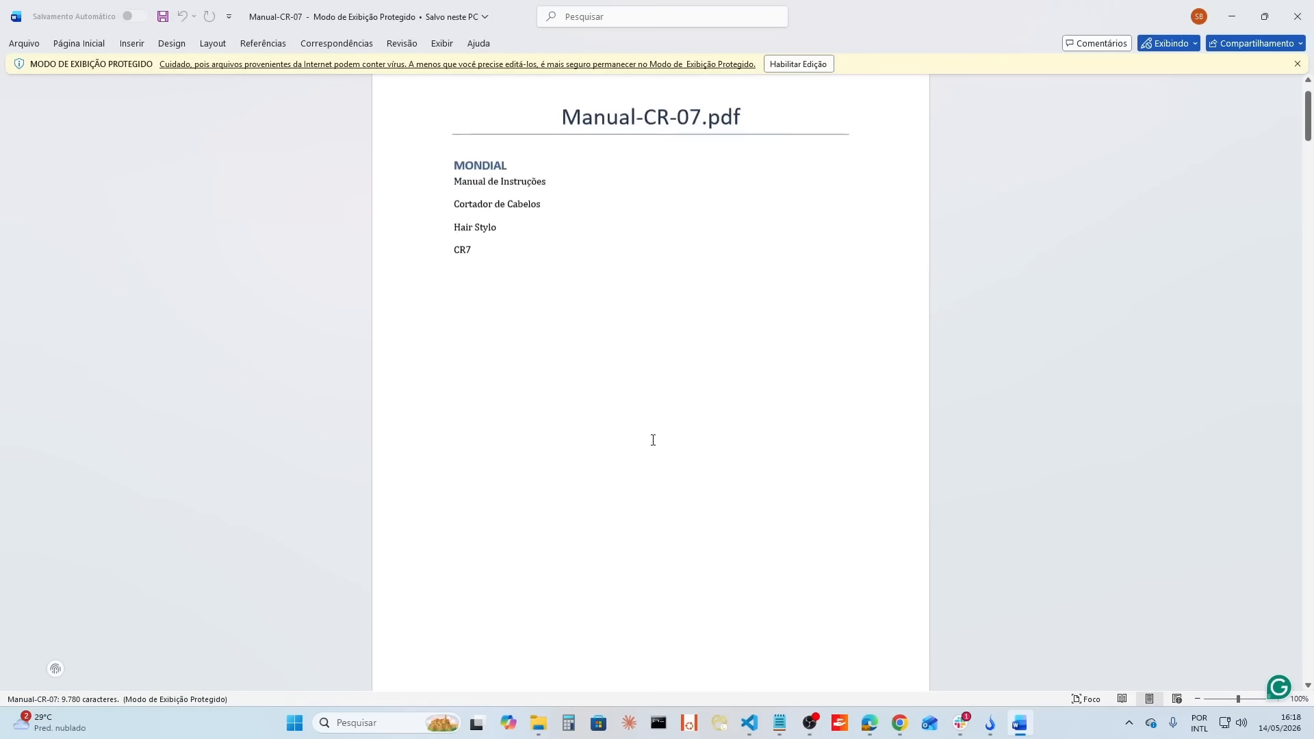
scroll(656, 440, down, 20)
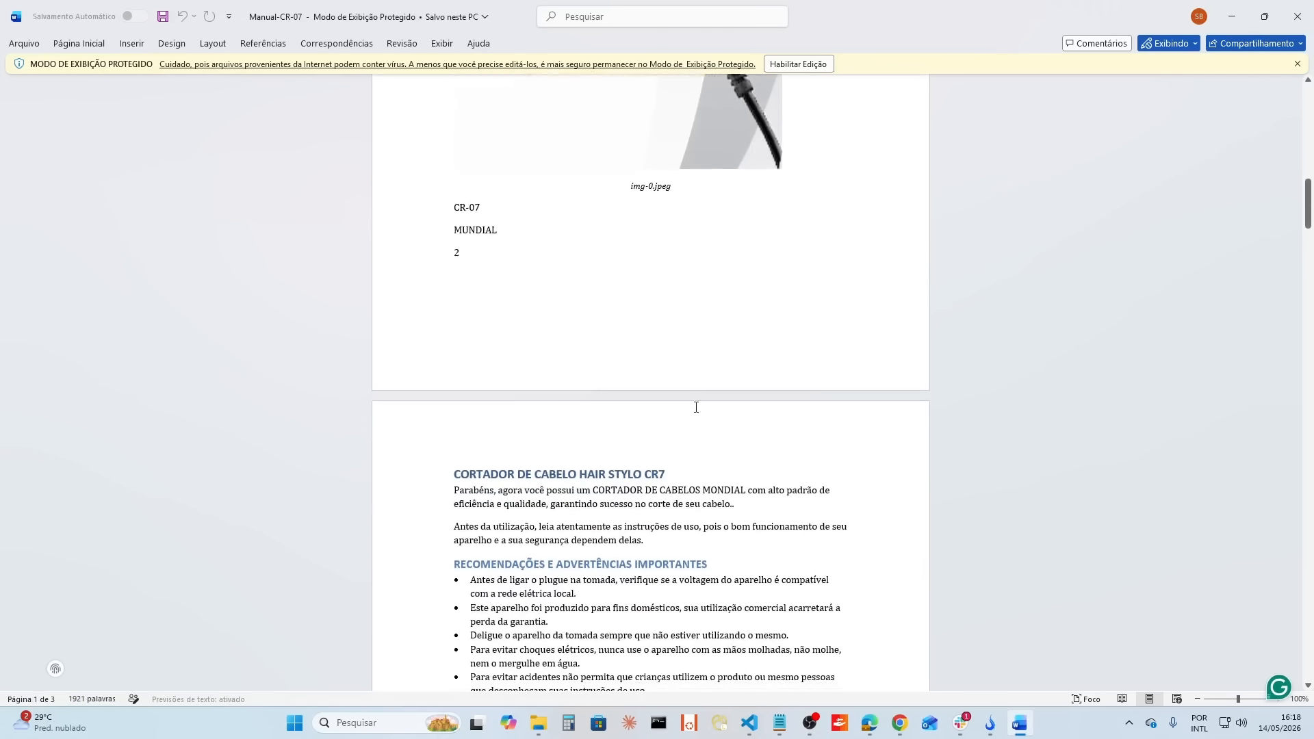
scroll(723, 466, down, 20)
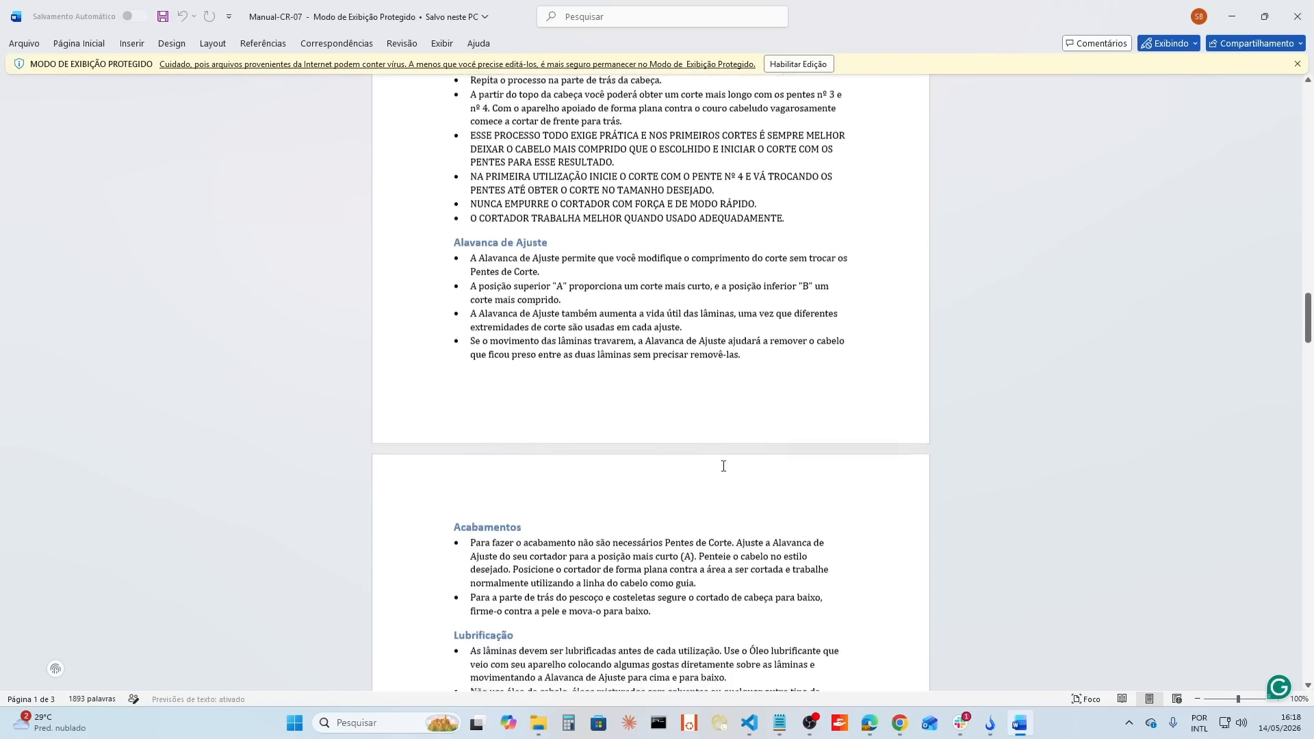
scroll(724, 466, down, 20)
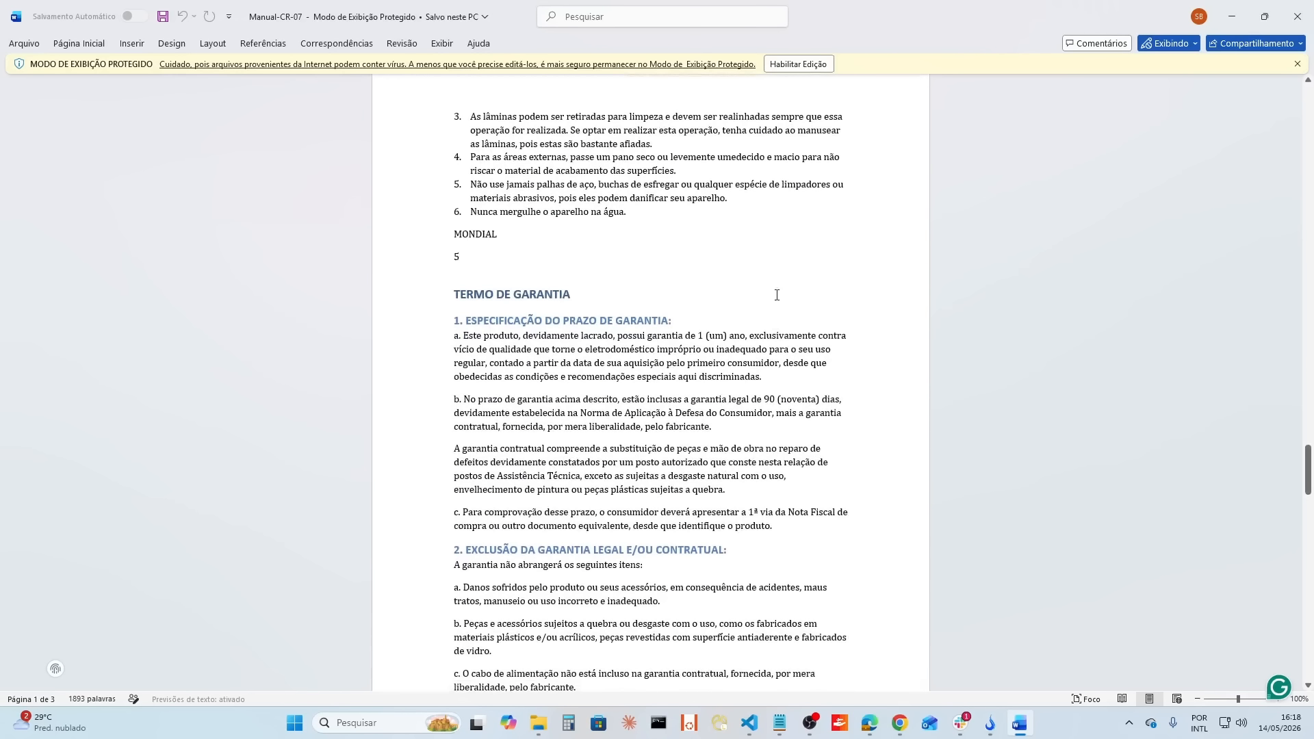
scroll(772, 295, down, 14)
scroll(796, 453, down, 15)
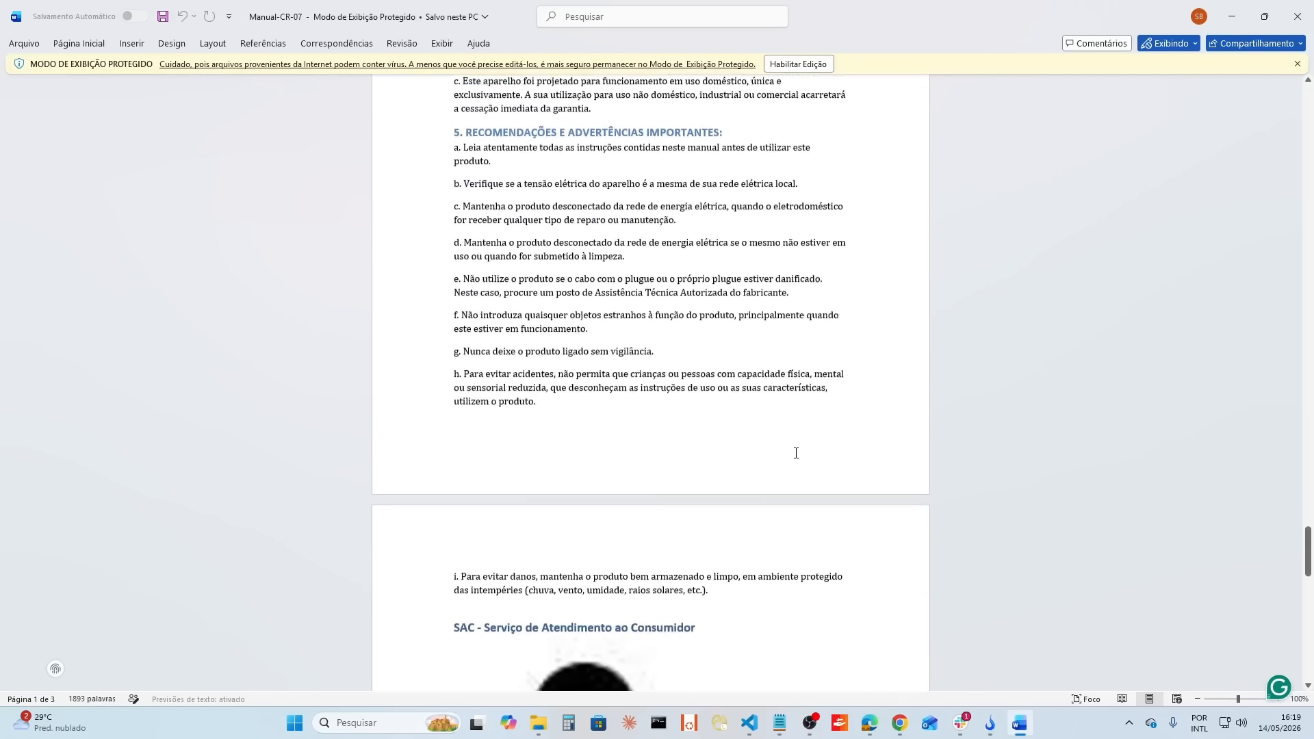
scroll(795, 452, down, 10)
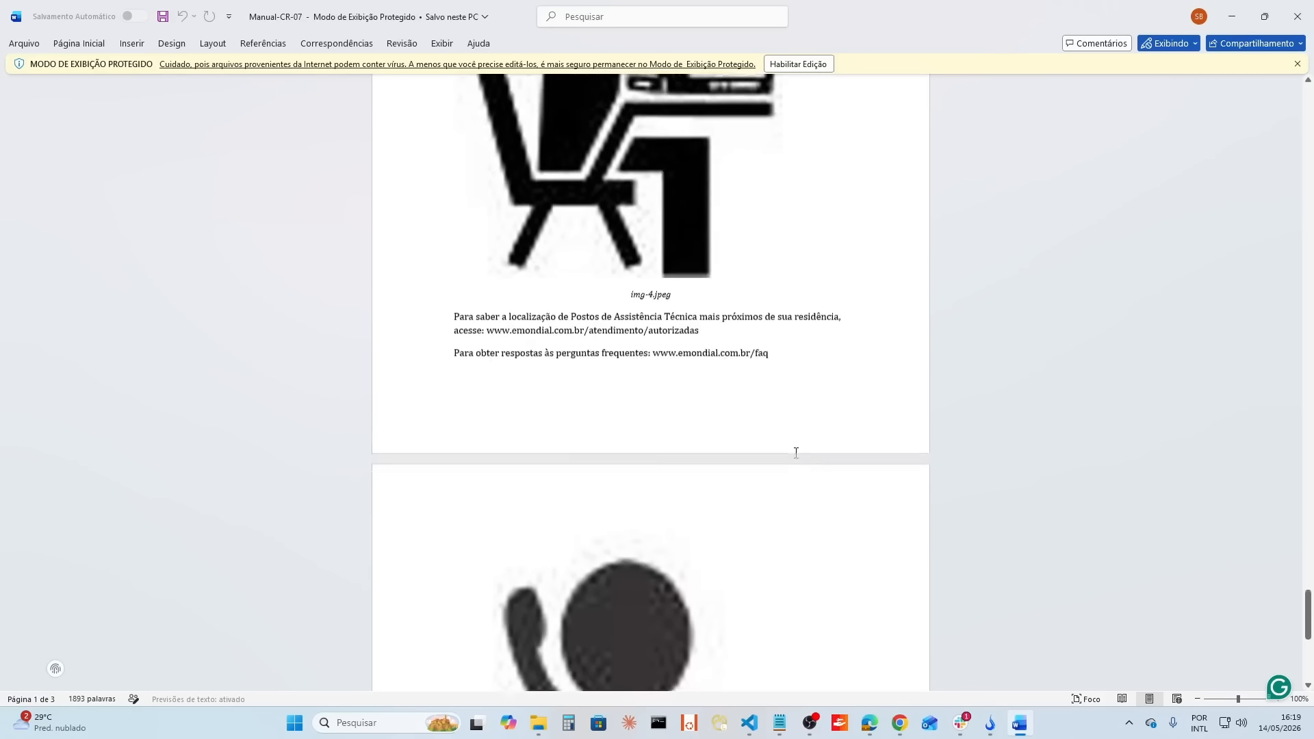
click(1303, 28)
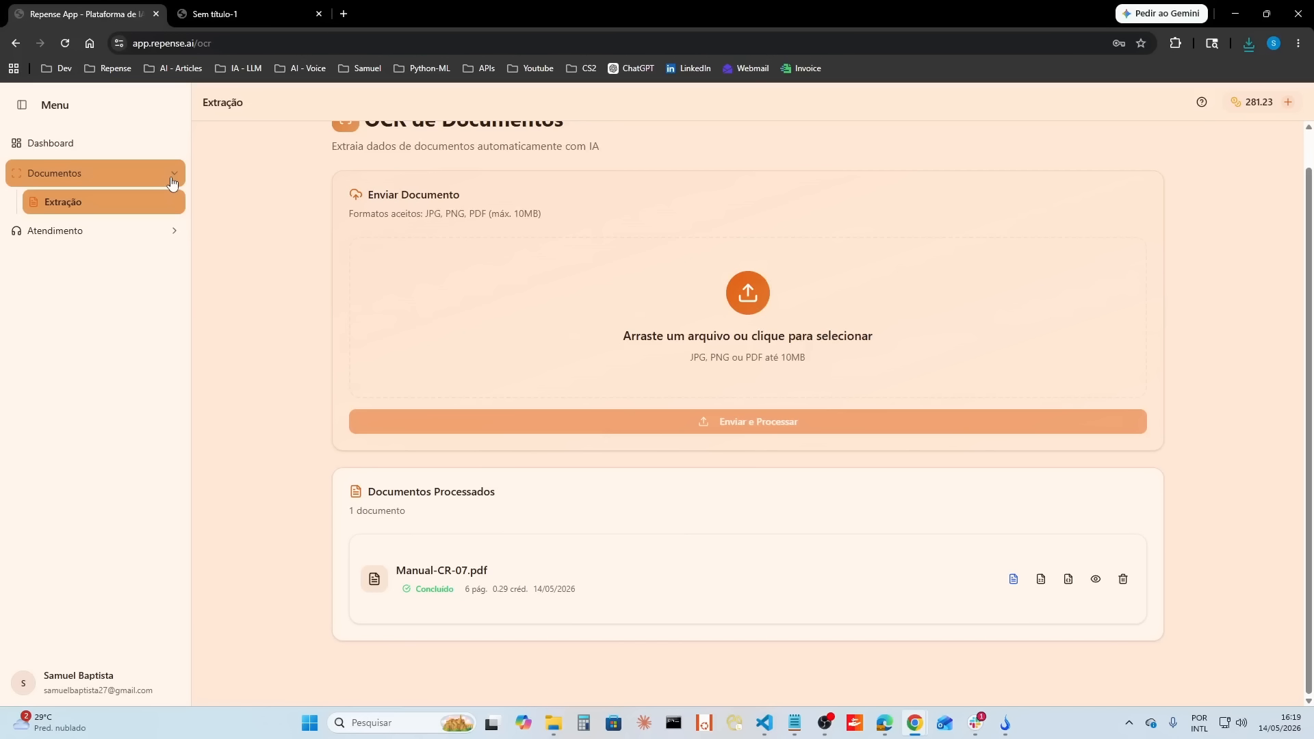
Step: Check the files stored in the Manuais category of the knowledge base
click(173, 182)
click(120, 208)
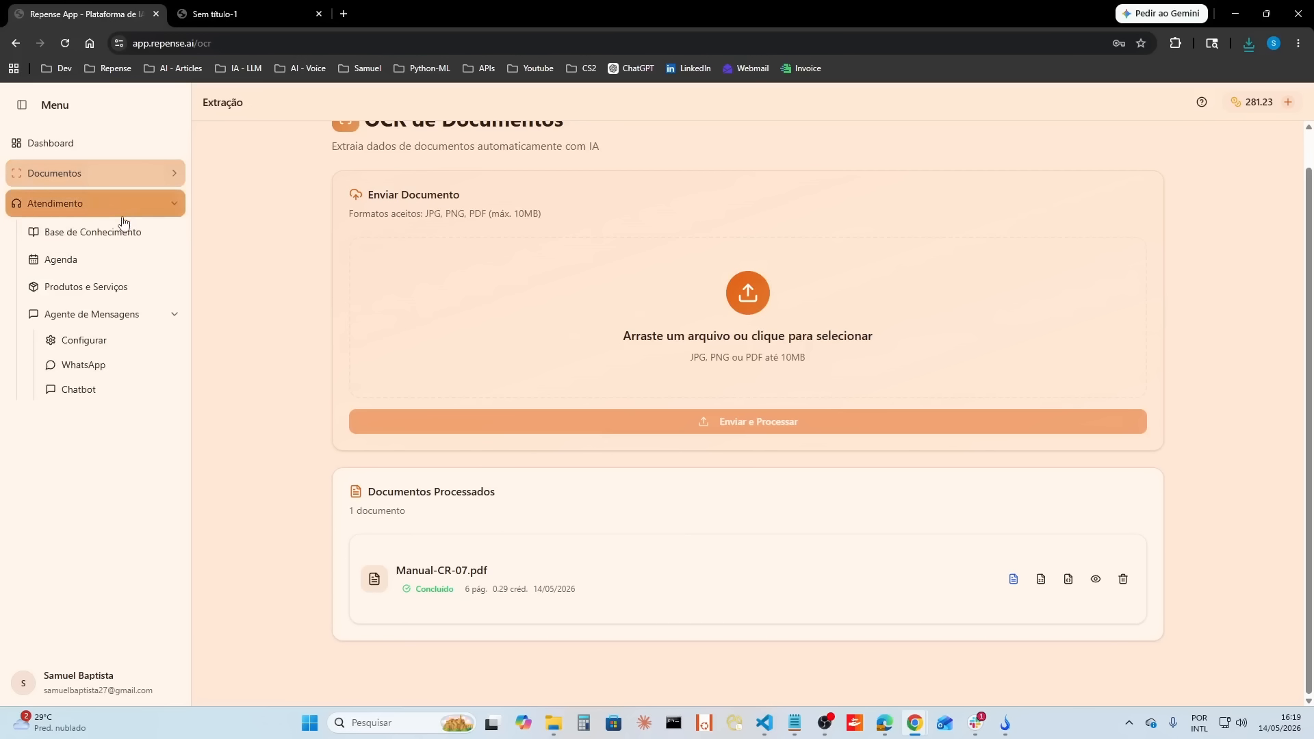
click(120, 232)
click(456, 195)
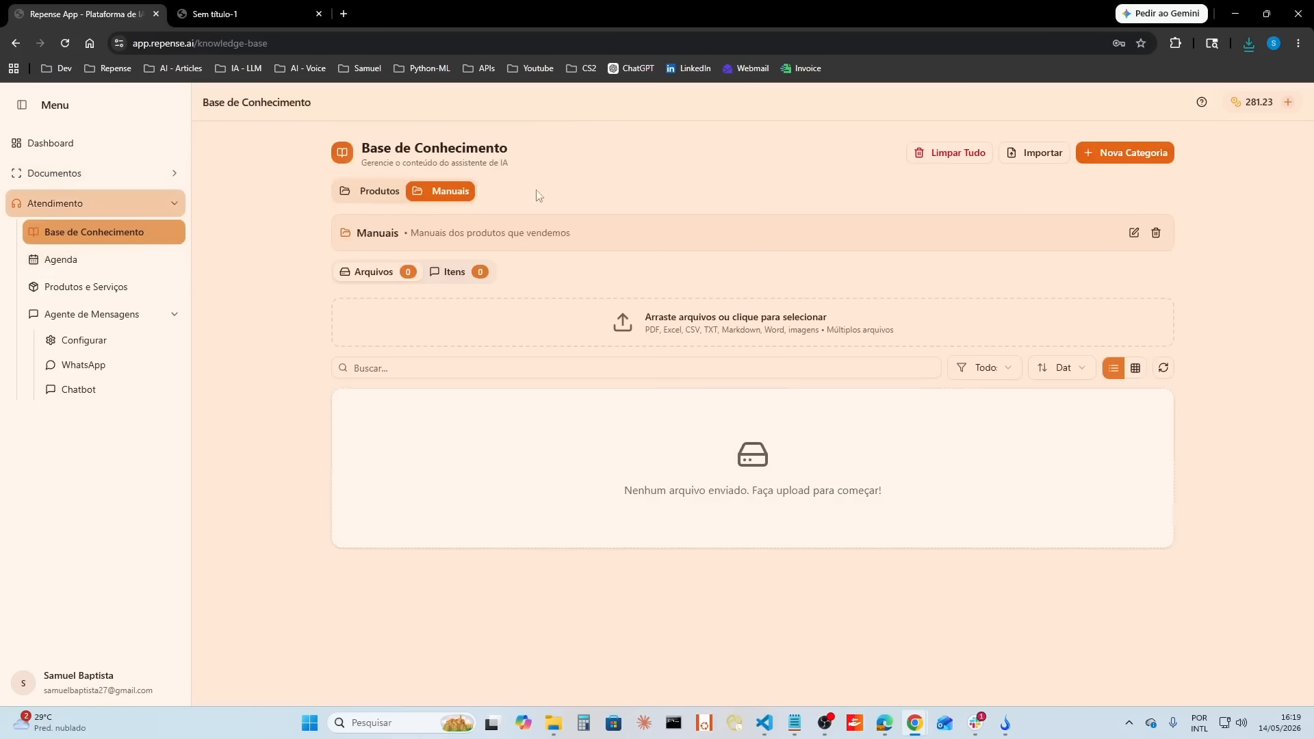
Step: Review the agent's complementary instructions in its behavior settings, highlighting the rule about looking up answers in the manual
click(75, 340)
scroll(993, 498, down, 1)
scroll(926, 231, up, 1)
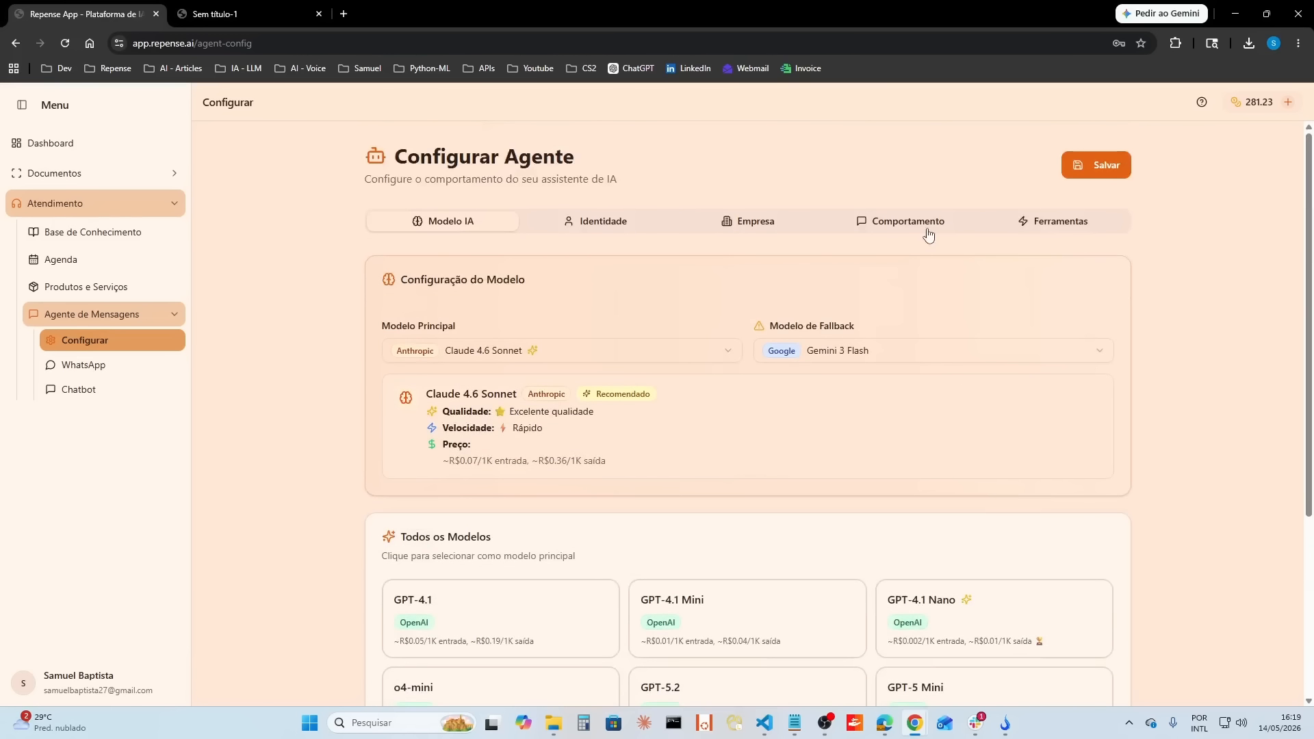
click(927, 229)
scroll(827, 545, down, 5)
drag(1087, 619, 384, 621)
mouse_move(996, 623)
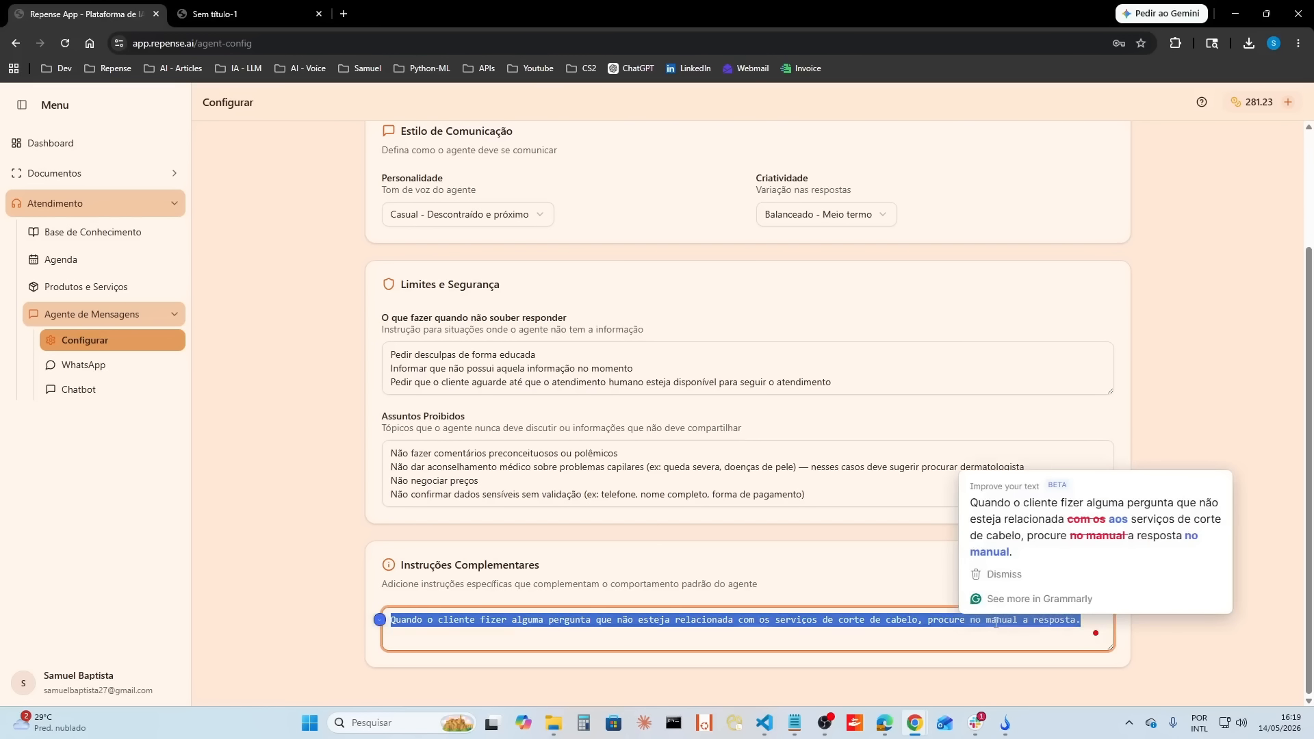
Step: Start a new conversation in the agent's test chatbot
click(106, 390)
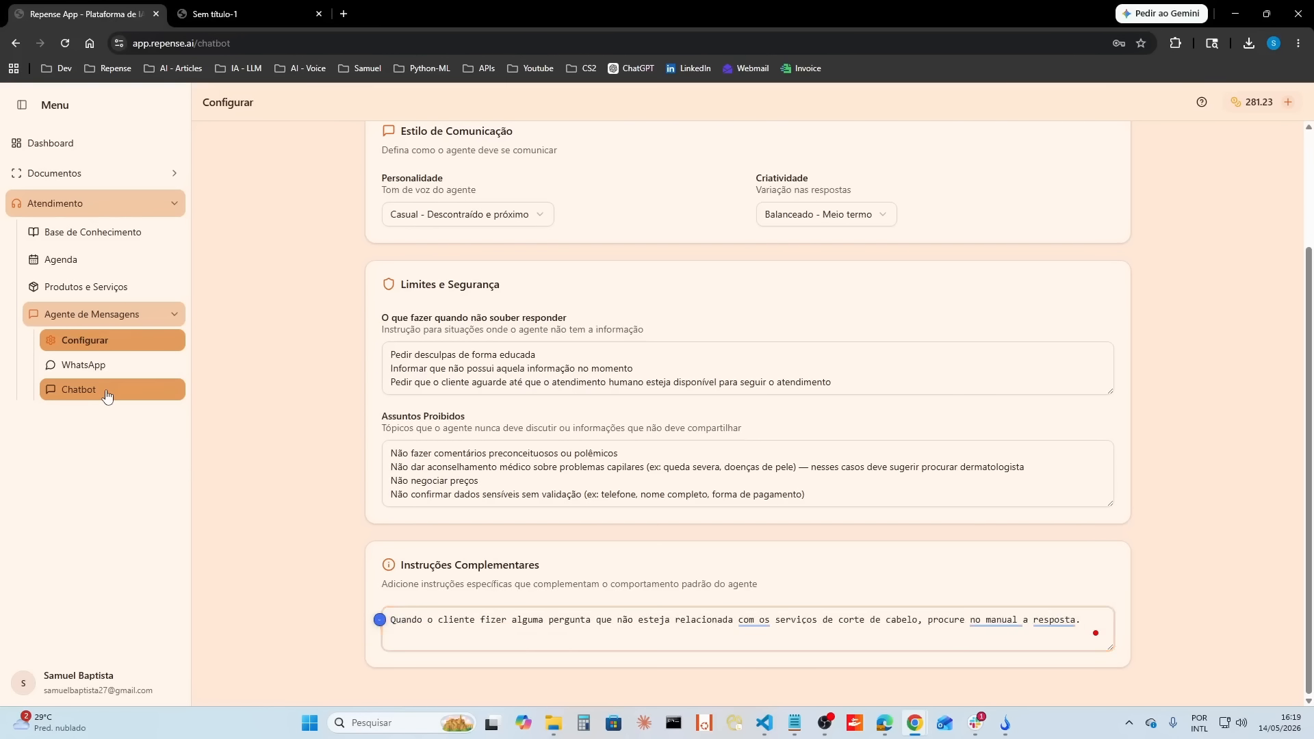
click(1130, 161)
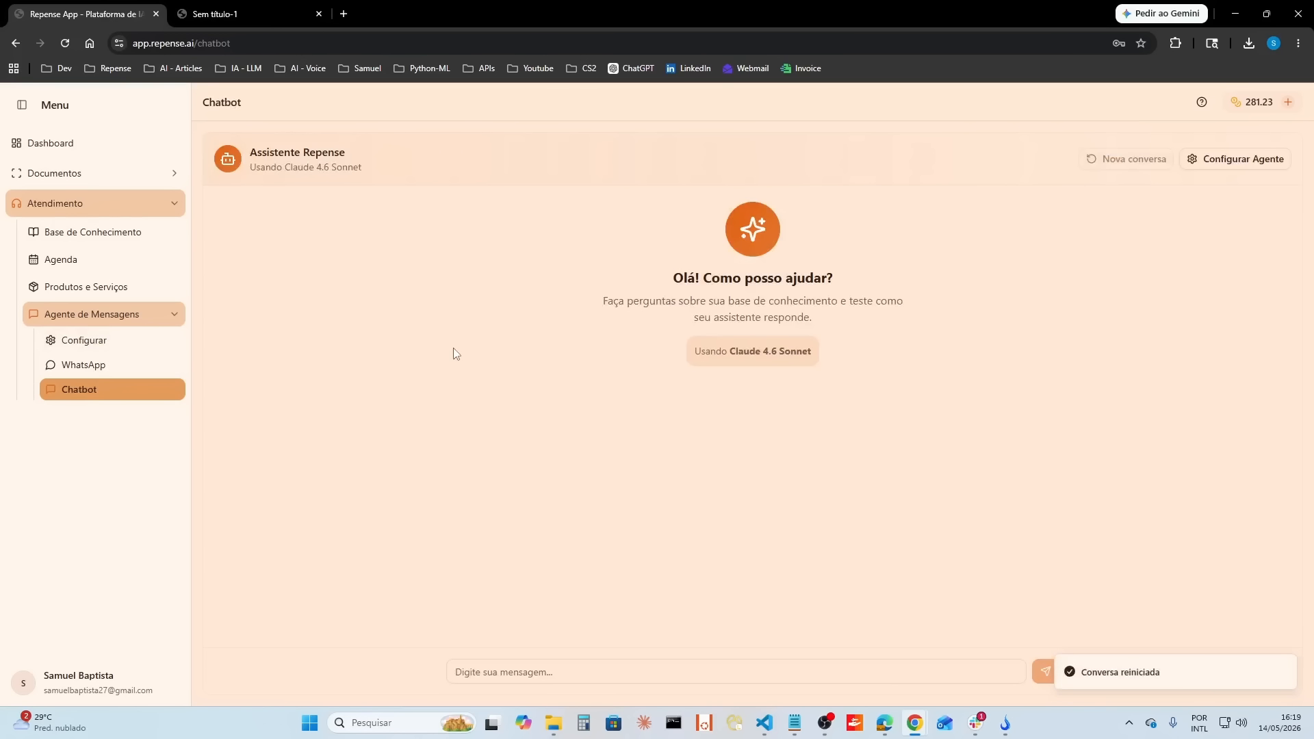
click(753, 662)
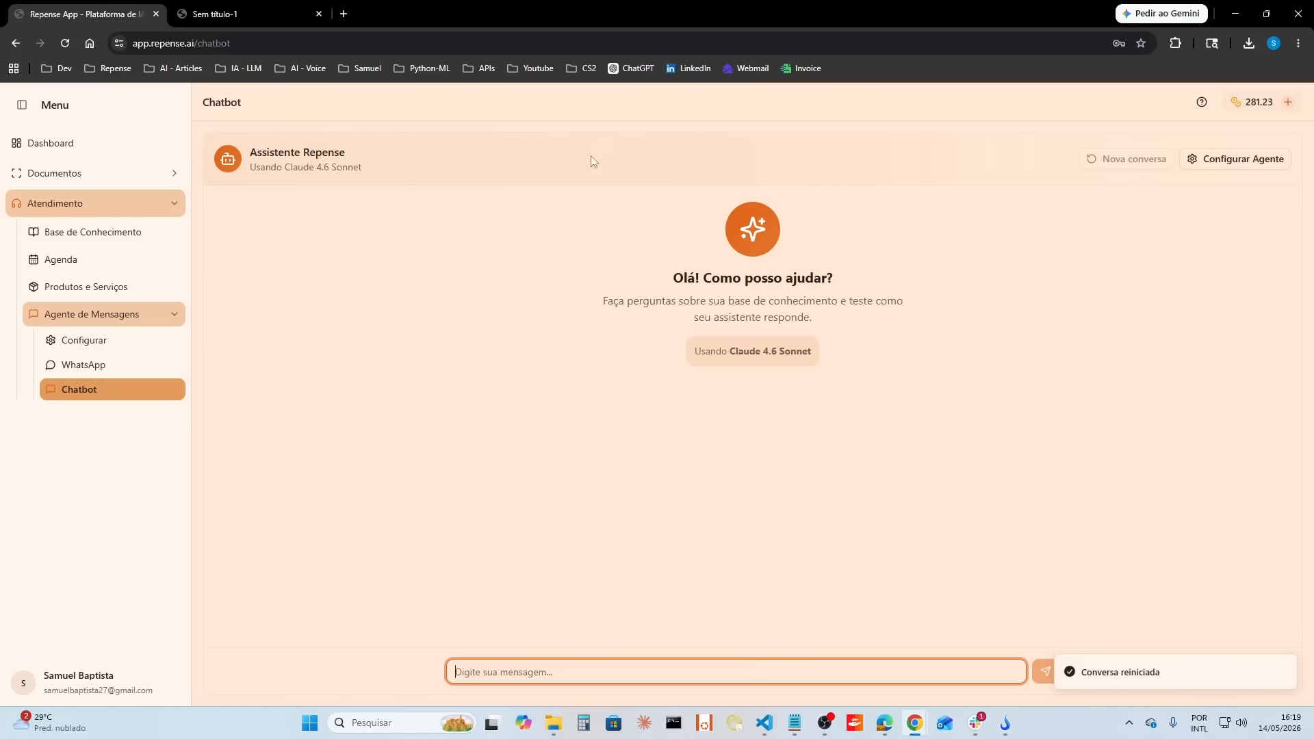
Step: Set the agent's main model to Claude 4.5 Haiku and save the configuration
click(1275, 159)
scroll(684, 479, down, 4)
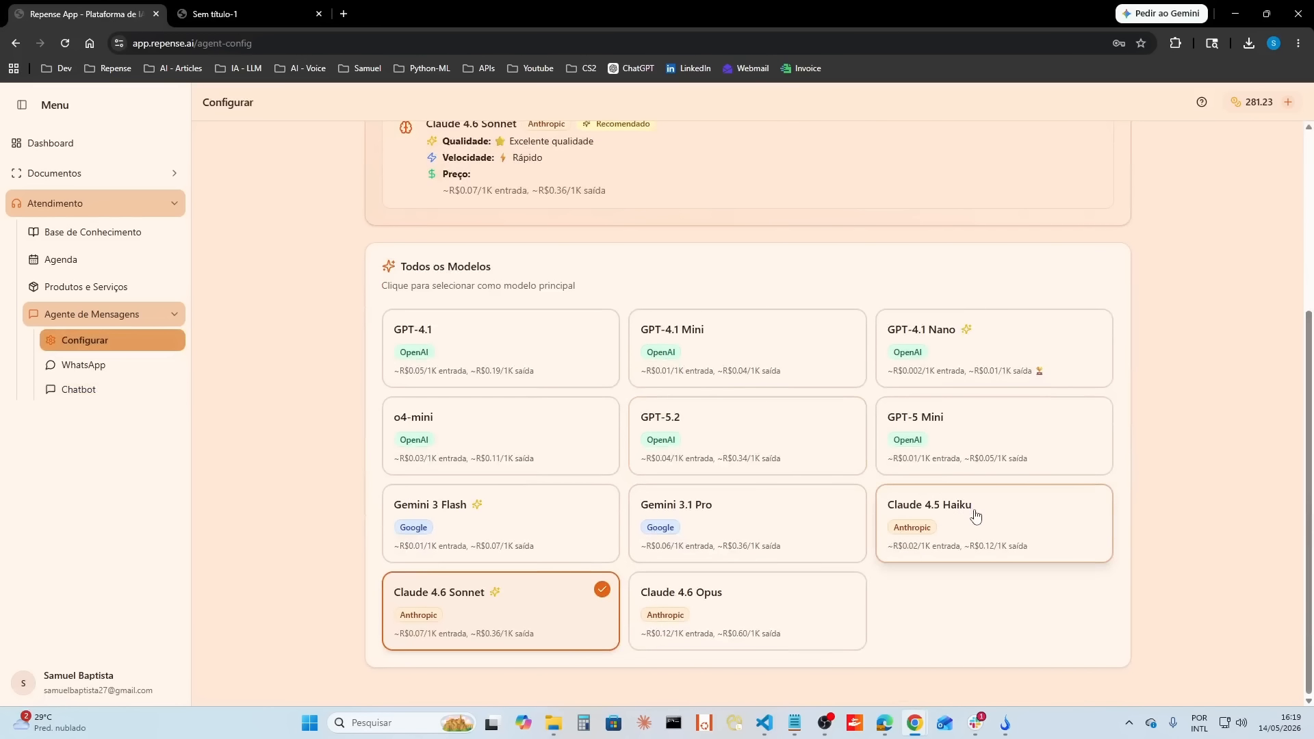
click(974, 516)
scroll(323, 367, up, 4)
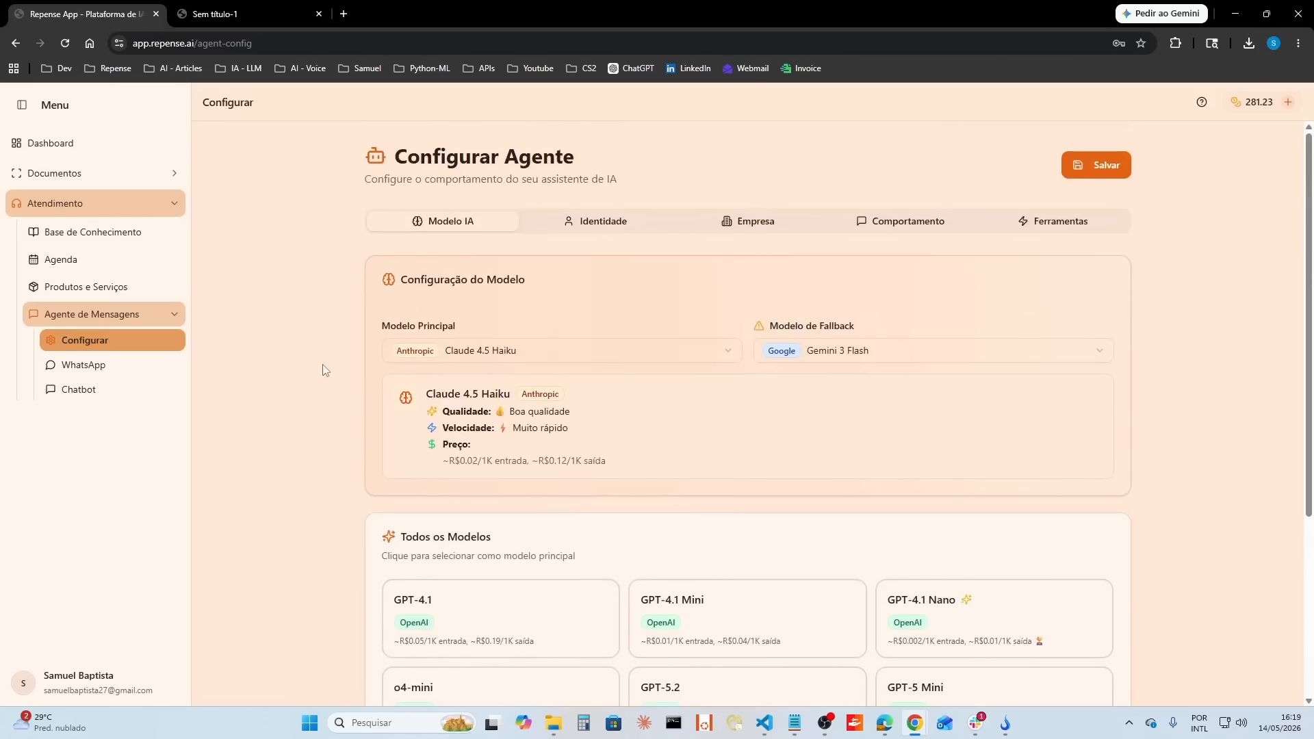
click(1118, 165)
Step: Ask the chatbot "eu comprei uma cr7 com voces, qual o sac do fabricante?"
click(111, 398)
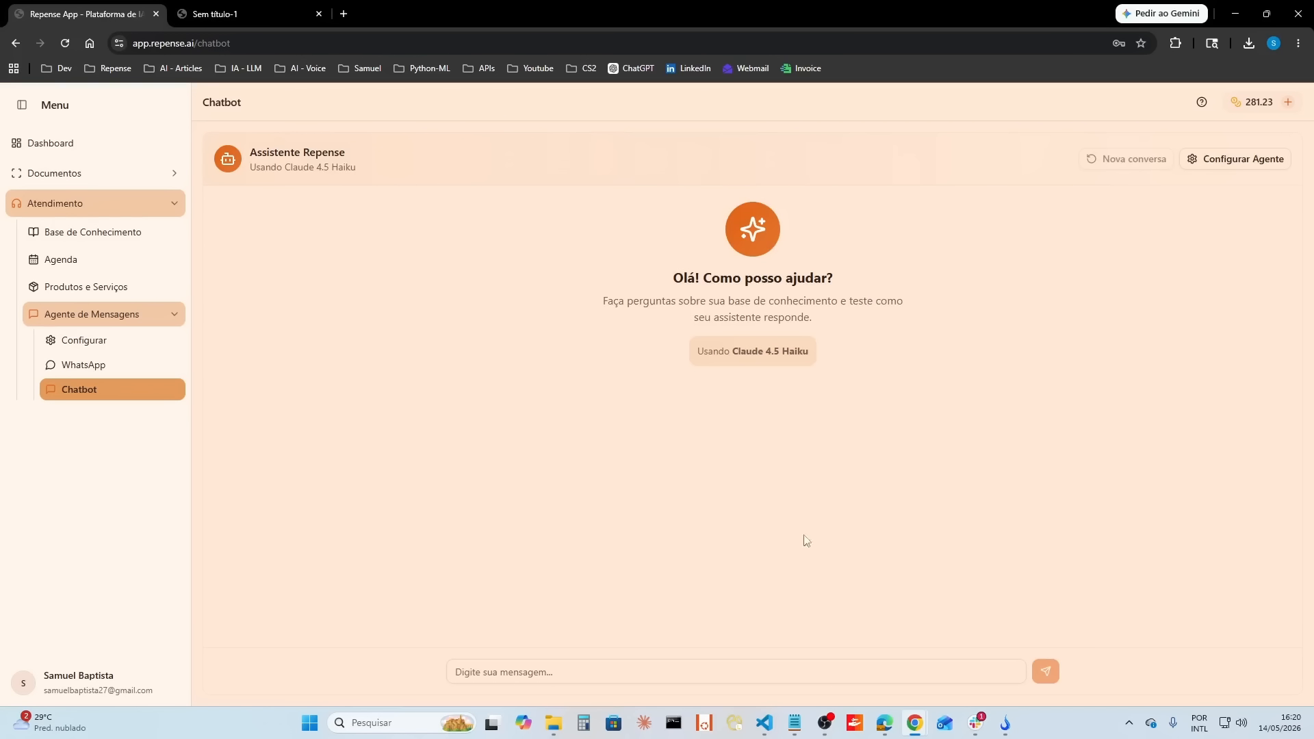
click(633, 671)
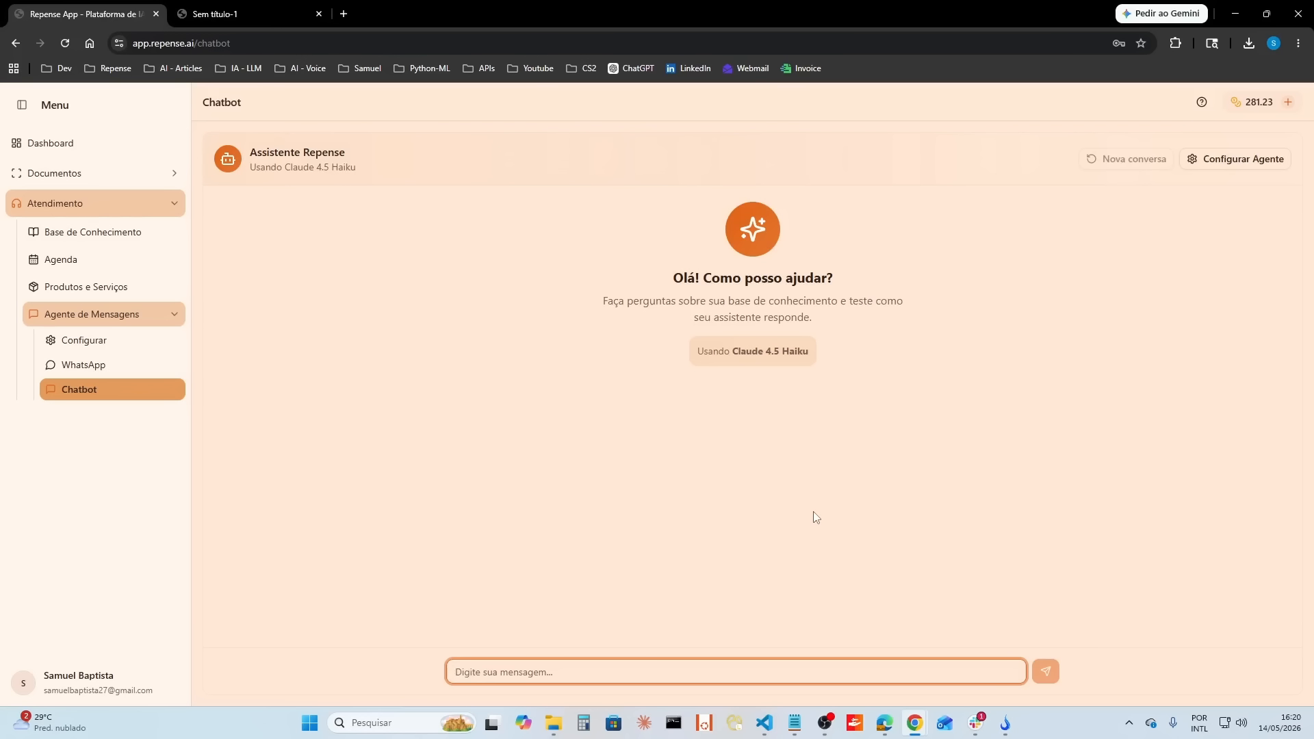
text(eu comprei uma cr)
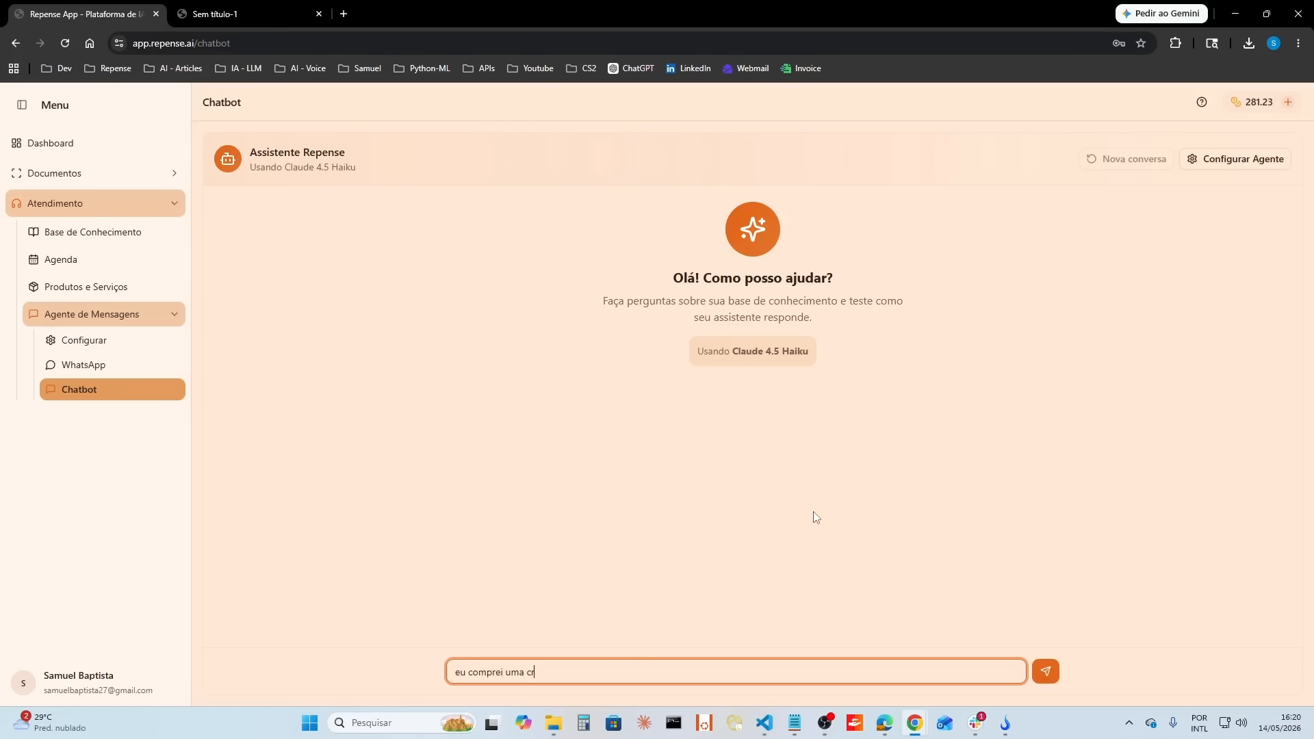
text(7 com voces, qual o sac do fabricante?)
key(Return)
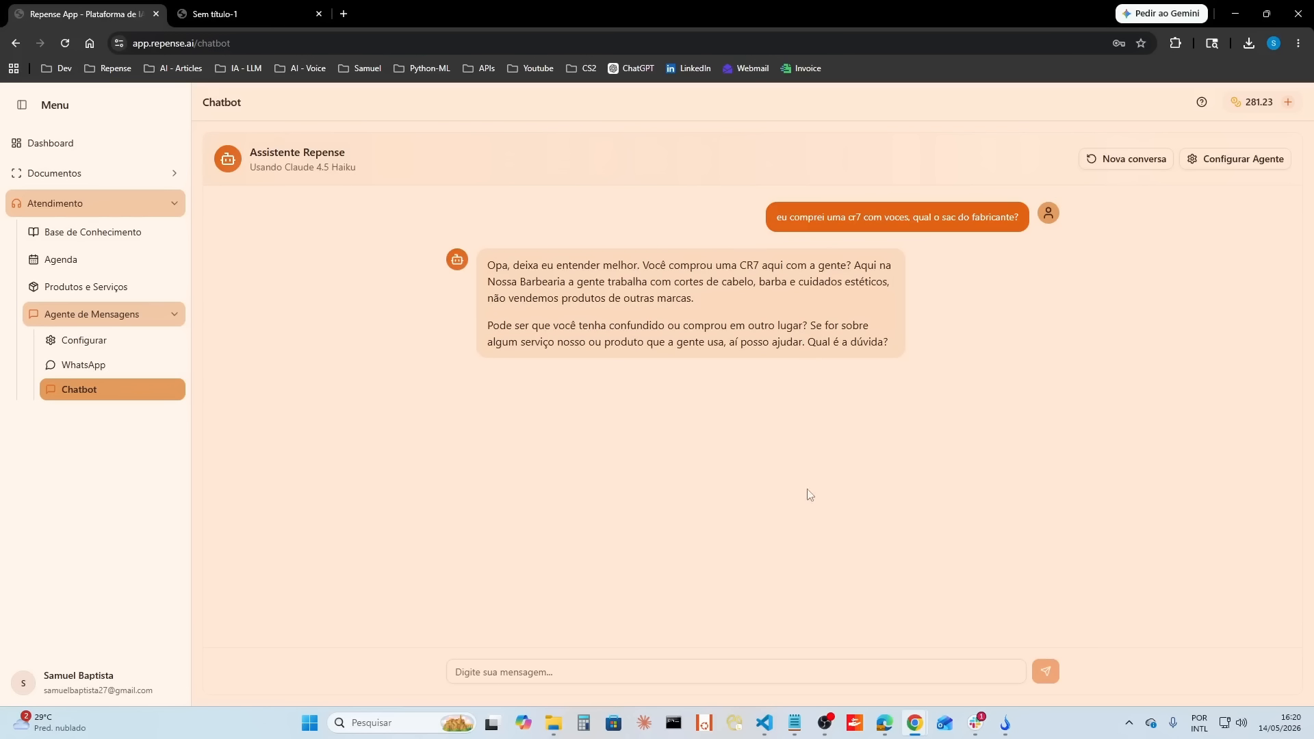
Step: Read both paragraphs of the chatbot's reply about the CR7 manufacturer's SAC
drag(558, 283, 725, 295)
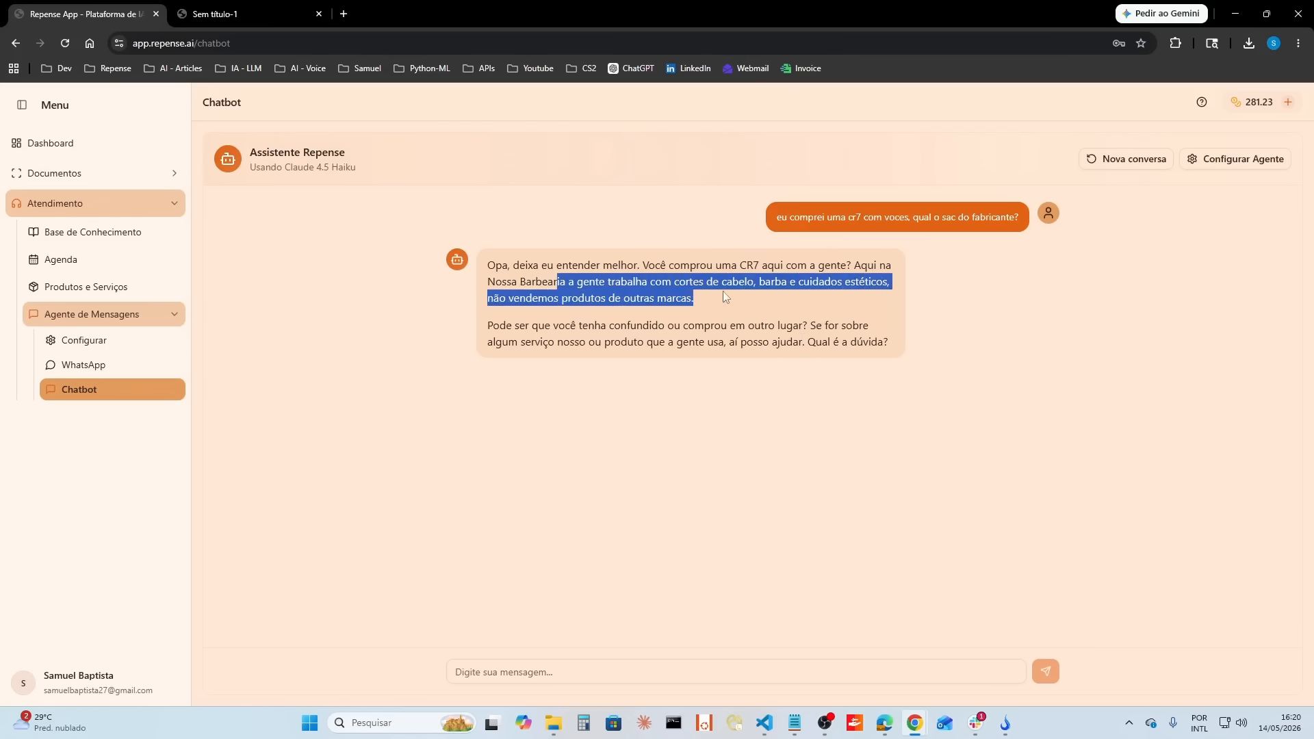
click(709, 314)
drag(486, 326, 891, 344)
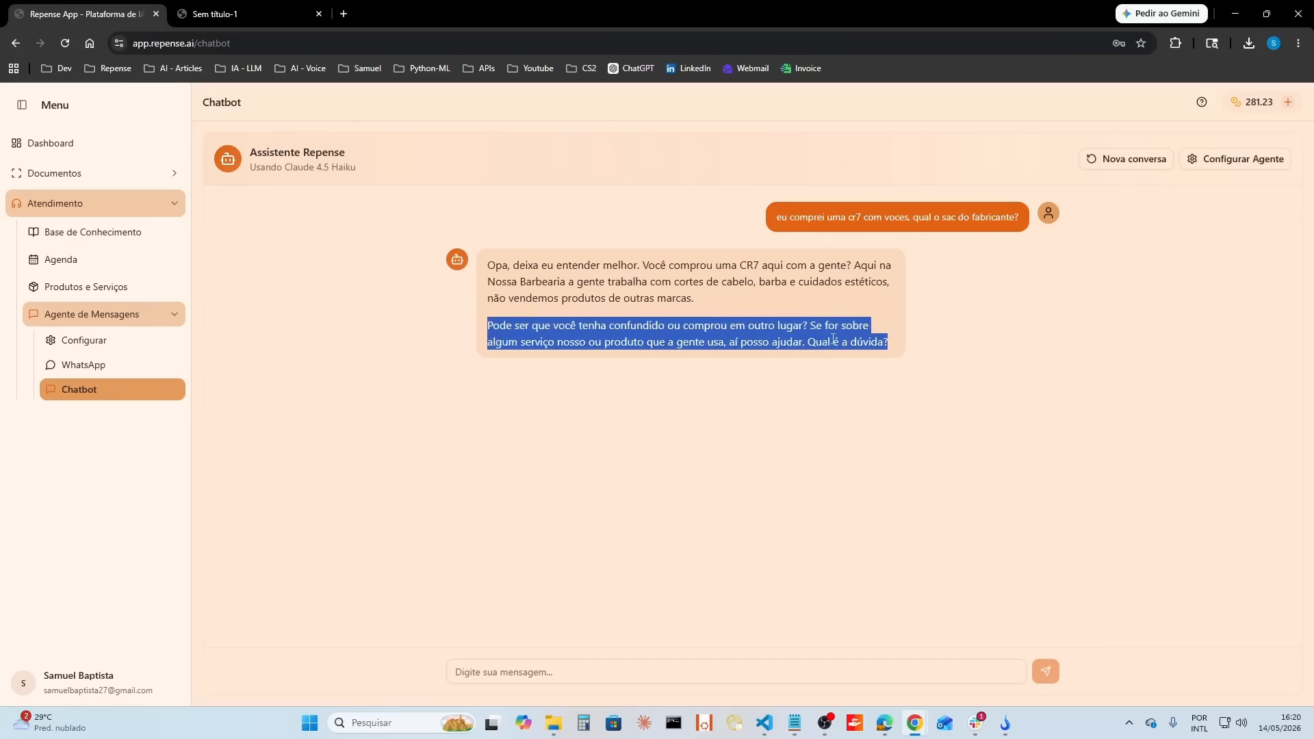
click(594, 315)
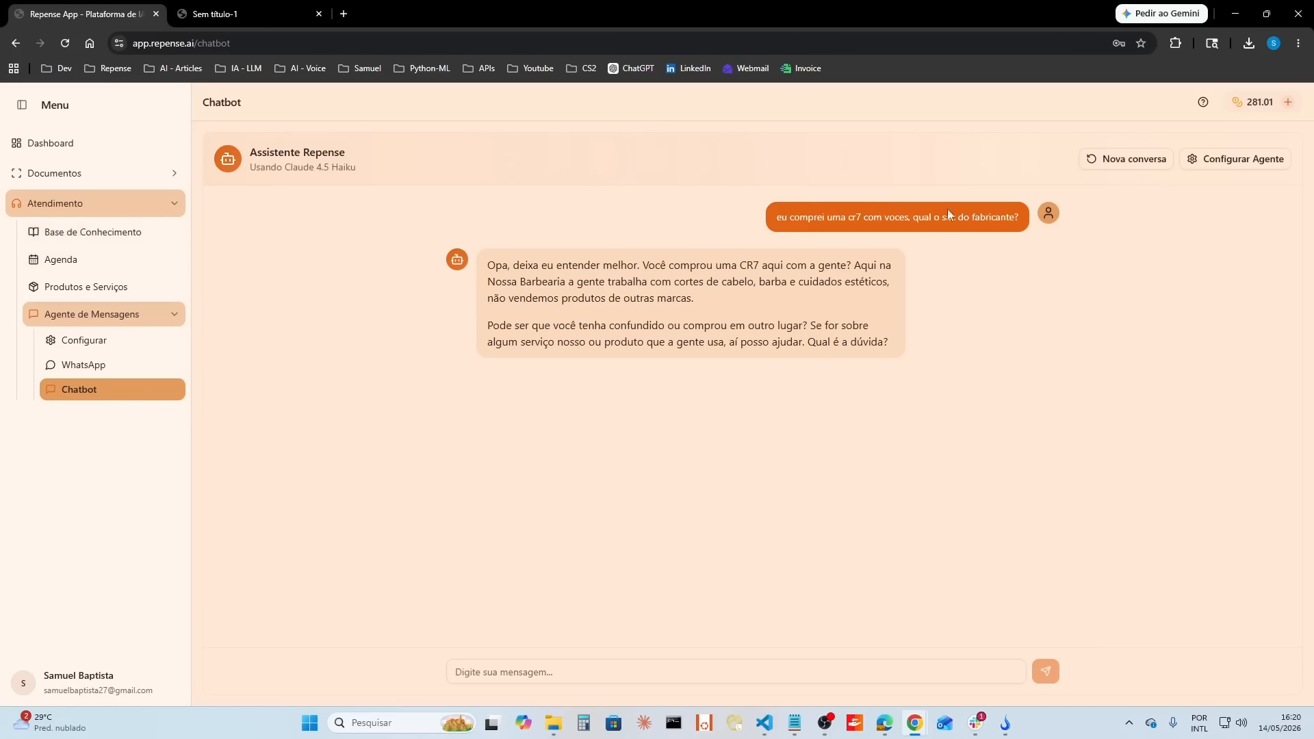
Step: Set the agent's main model to Claude 4.6 Sonnet and save the configuration
click(1236, 159)
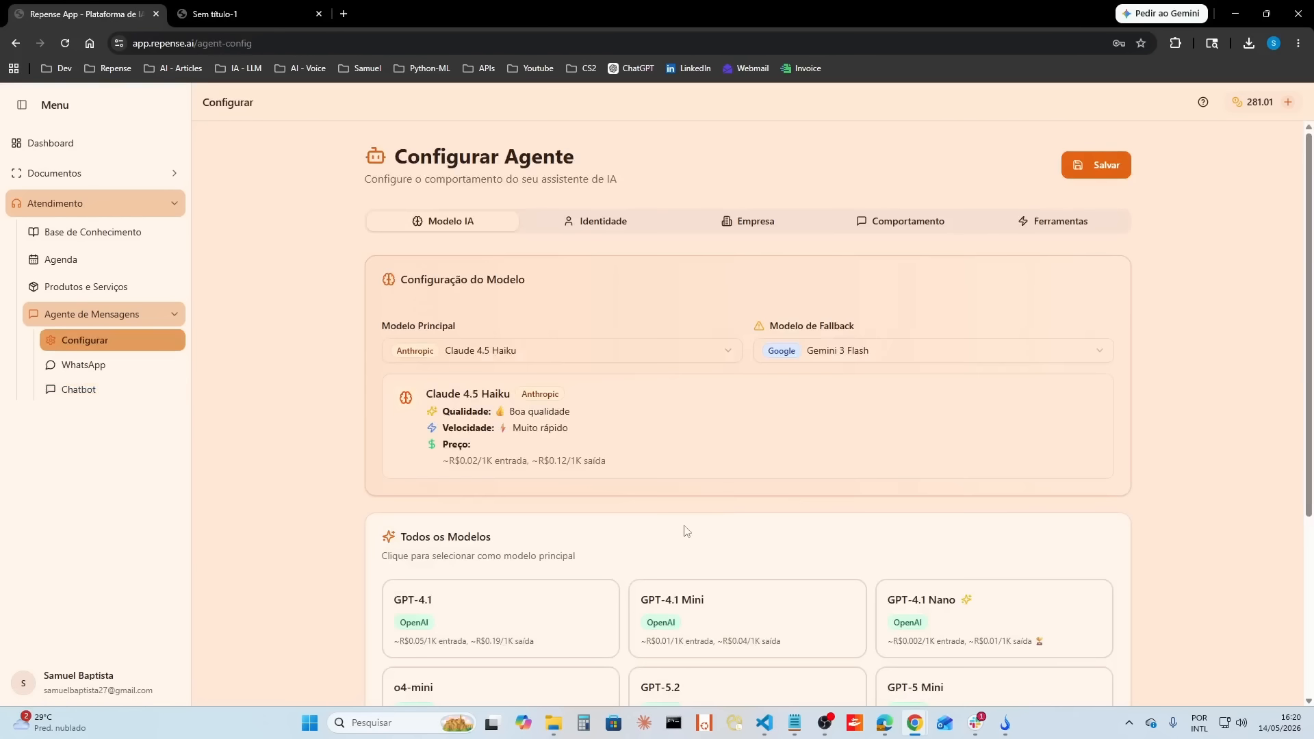
scroll(684, 531, down, 4)
click(527, 620)
scroll(1118, 463, up, 4)
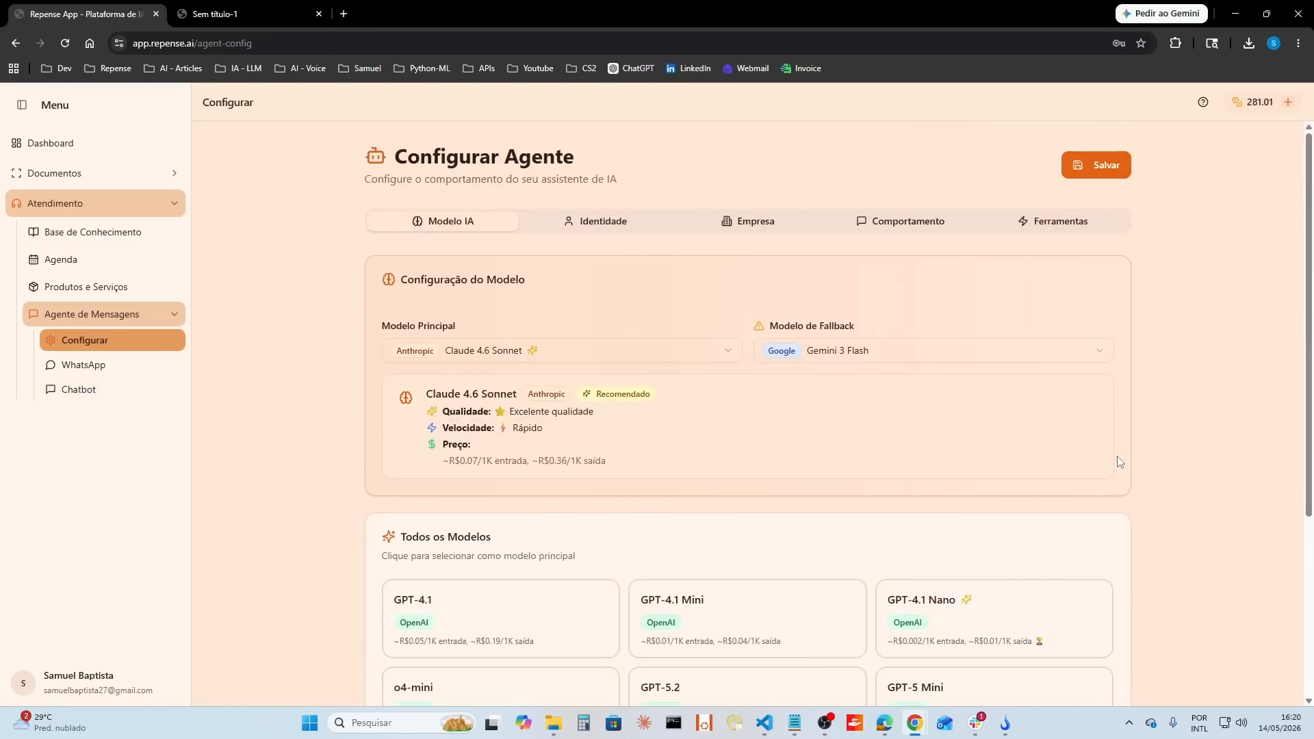
click(1114, 168)
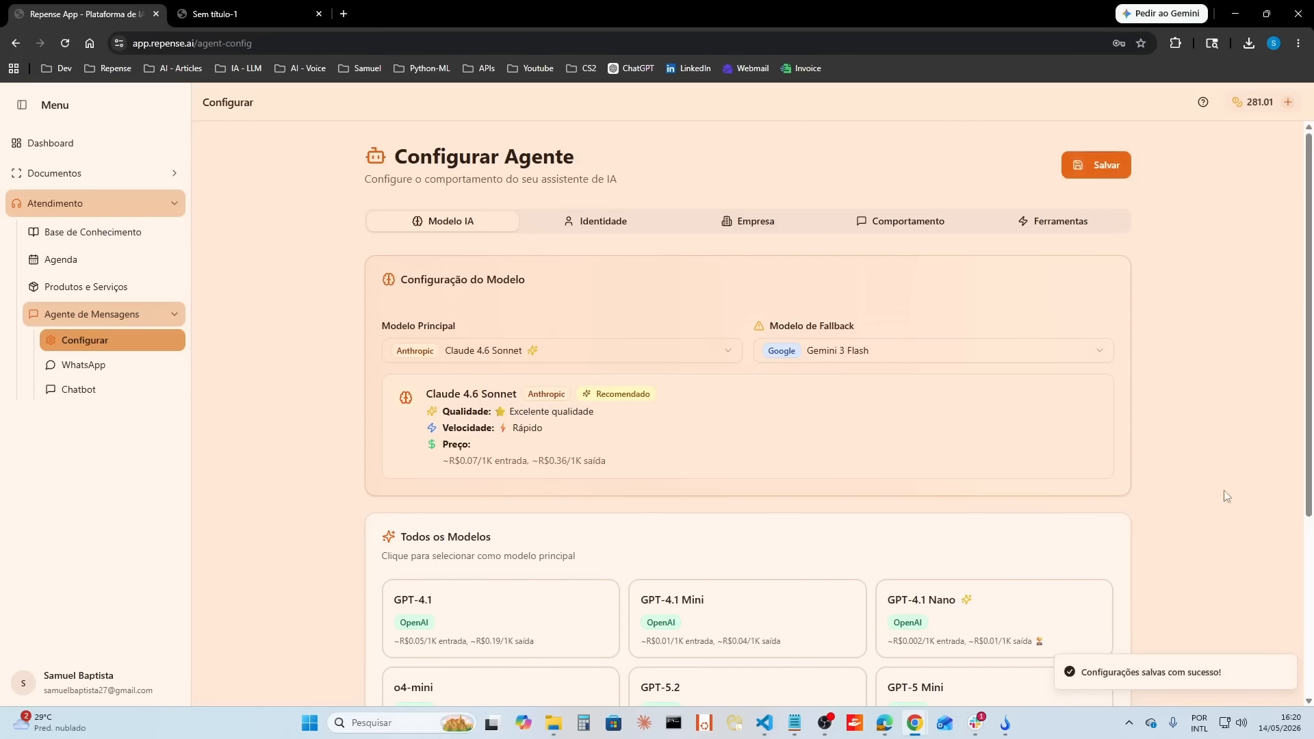
Step: Copy the previous CR7 SAC question, start a new chatbot conversation, and send the same question again
click(102, 402)
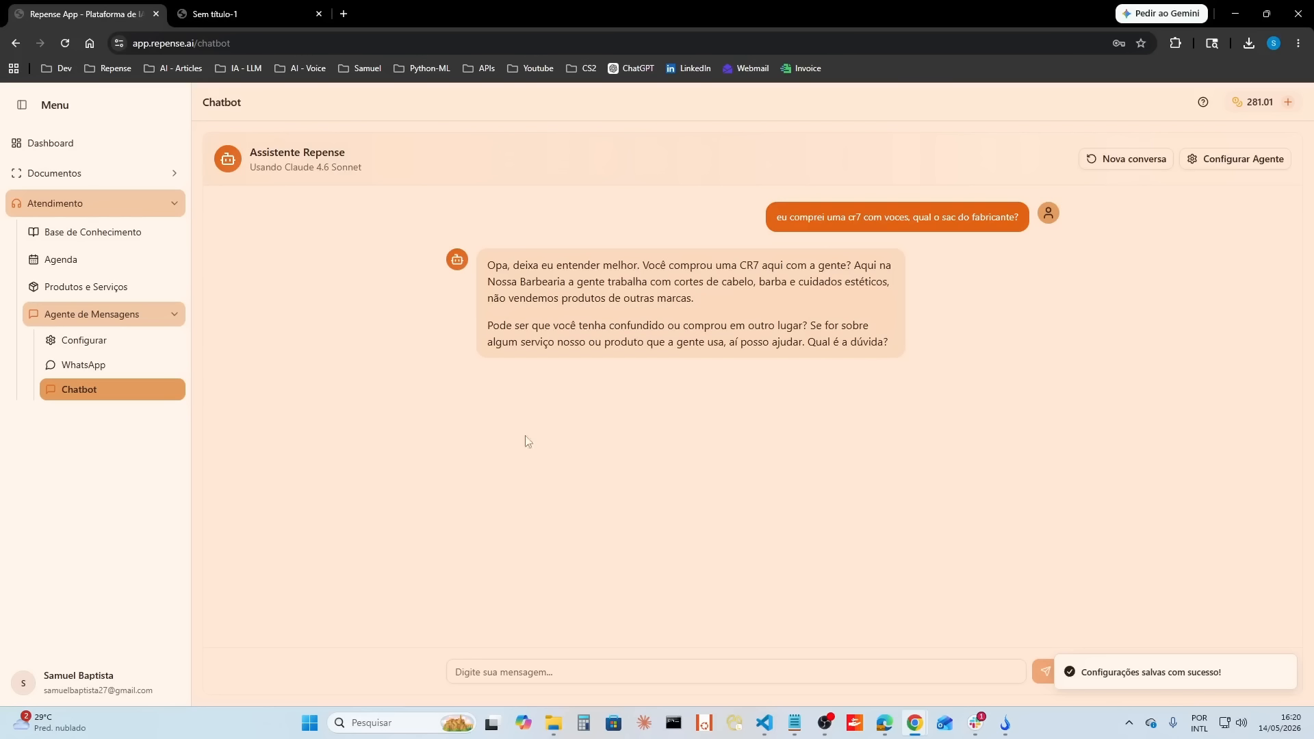
drag(778, 217, 1020, 216)
key(ctrl+c)
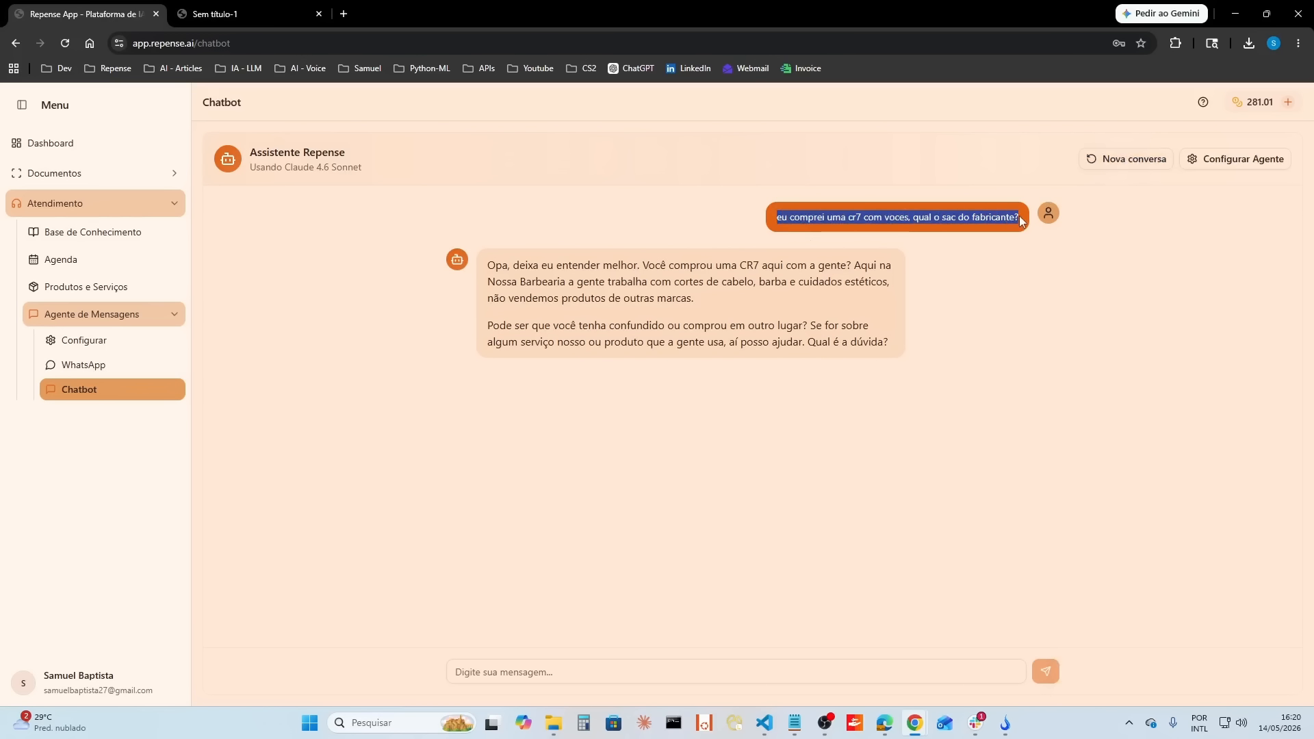
click(1128, 159)
key(ctrl+v)
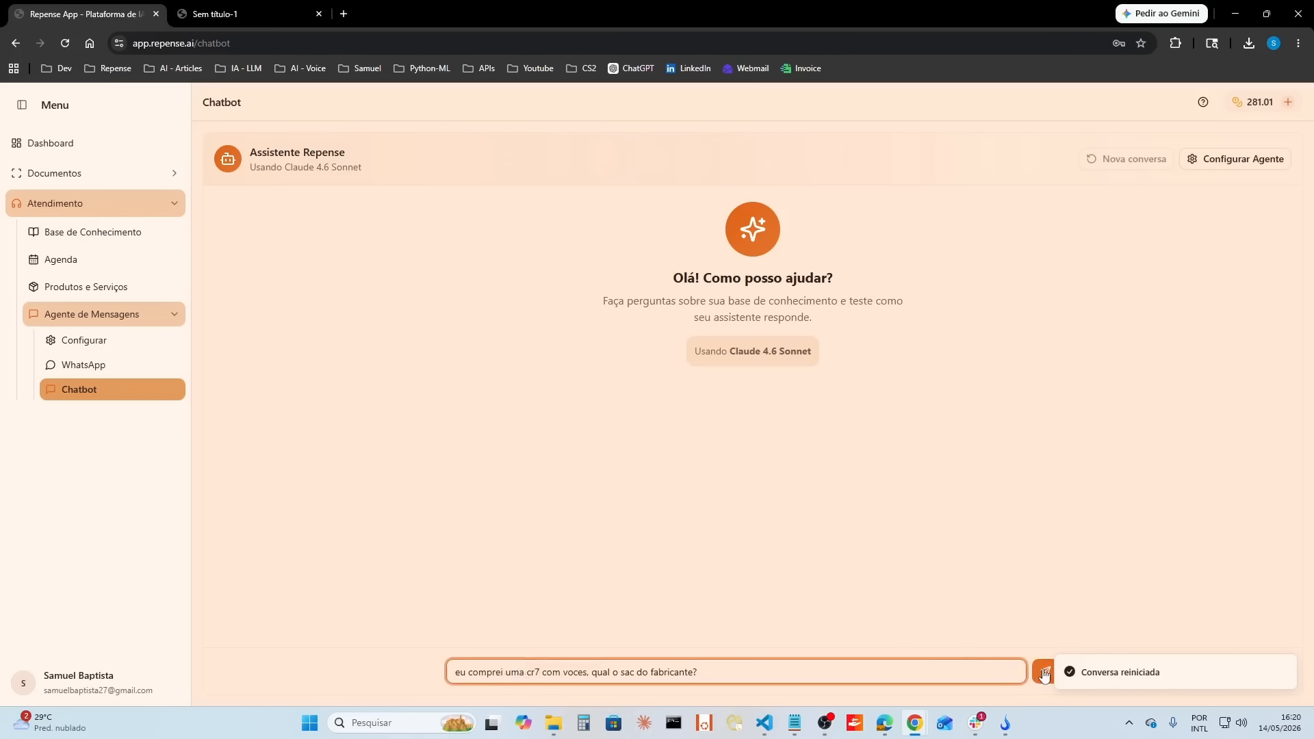
key(Return)
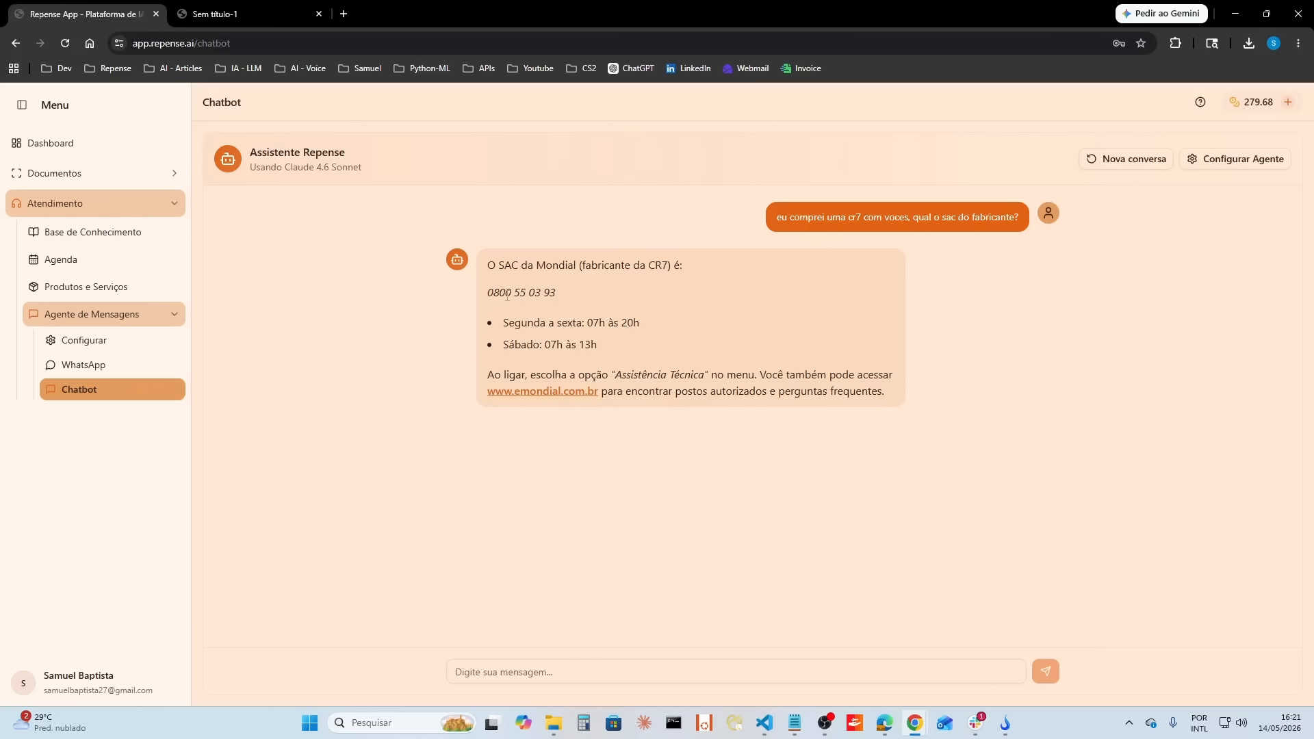
Step: Compare the chatbot's SAC contact details, opening hours and support instructions with the last page of Manual-CR-07.pdf
drag(487, 292, 569, 293)
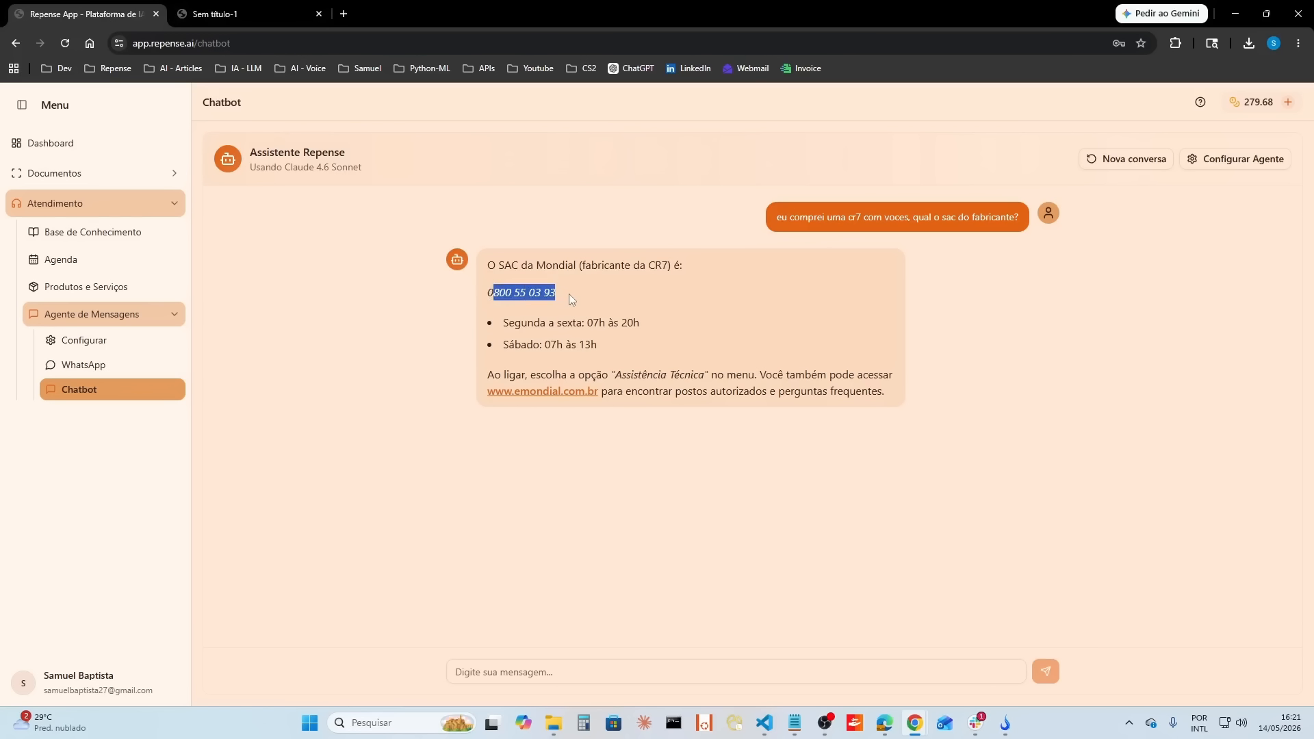
click(668, 312)
click(248, 20)
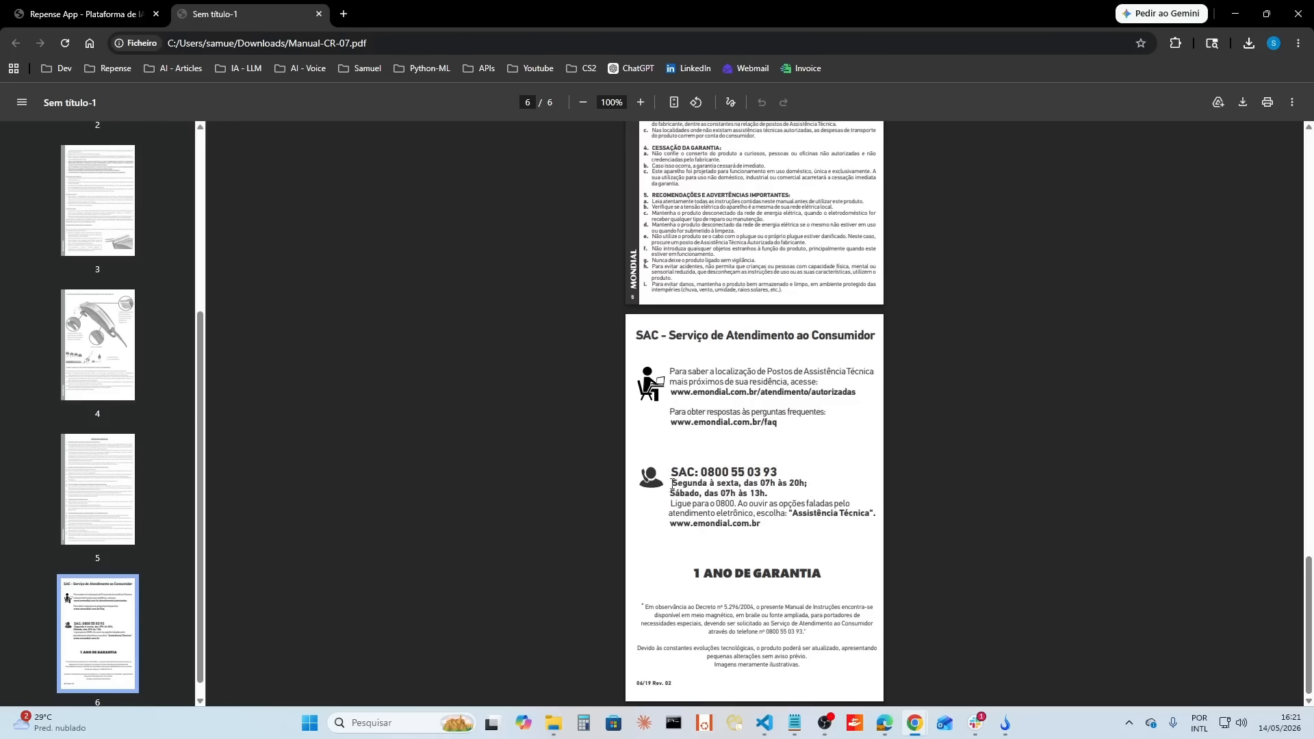
drag(672, 483, 767, 503)
click(97, 15)
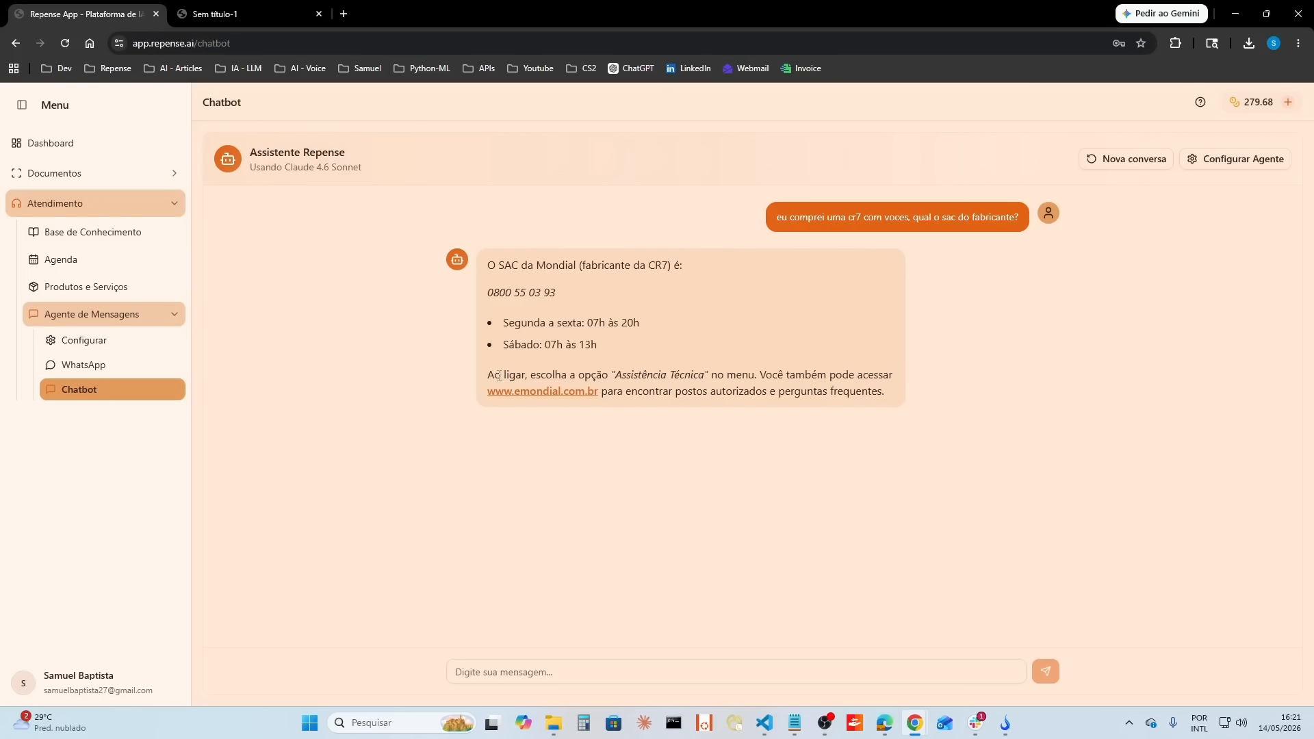
drag(488, 376, 869, 438)
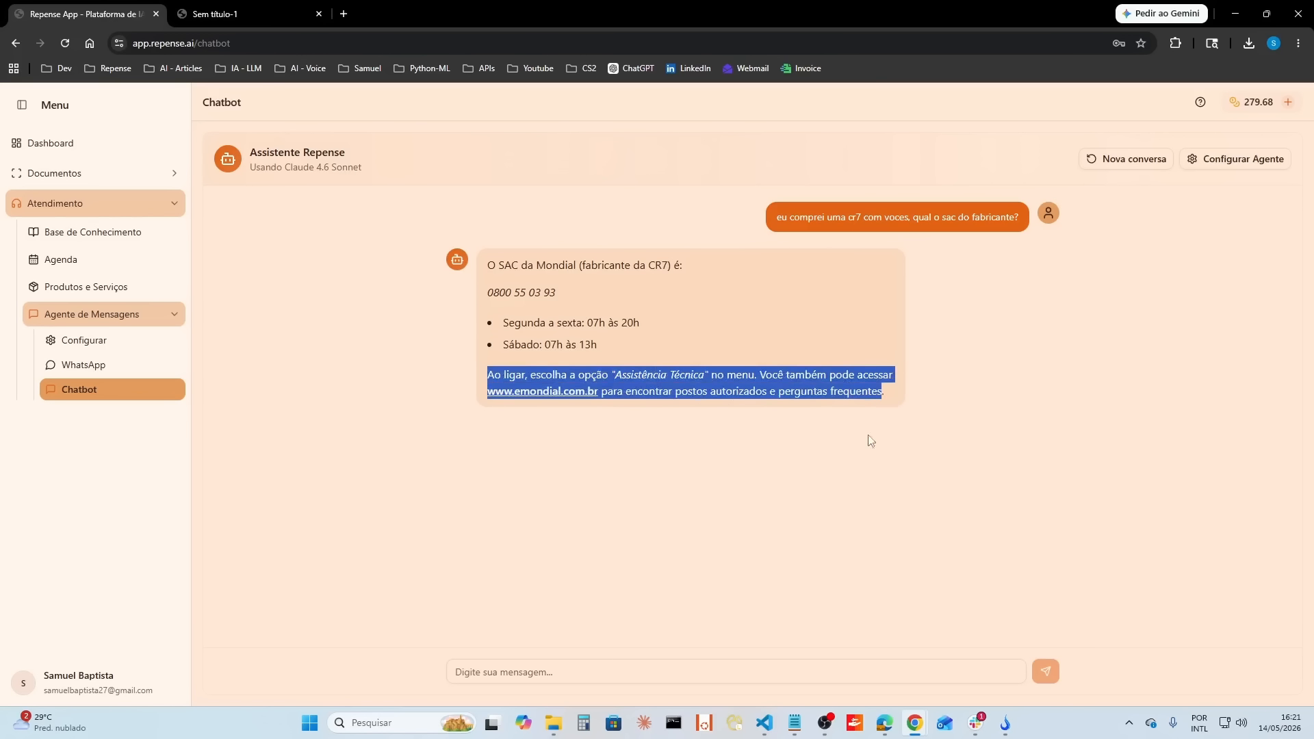
click(847, 545)
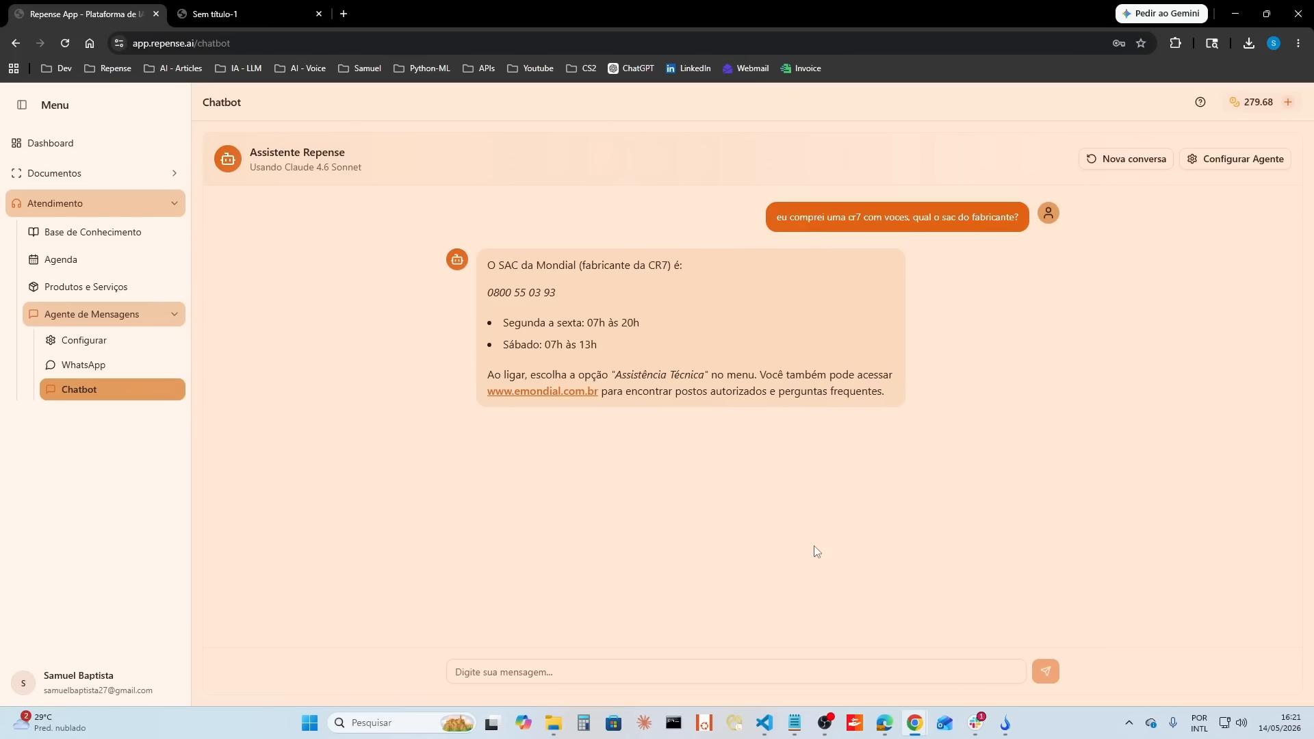
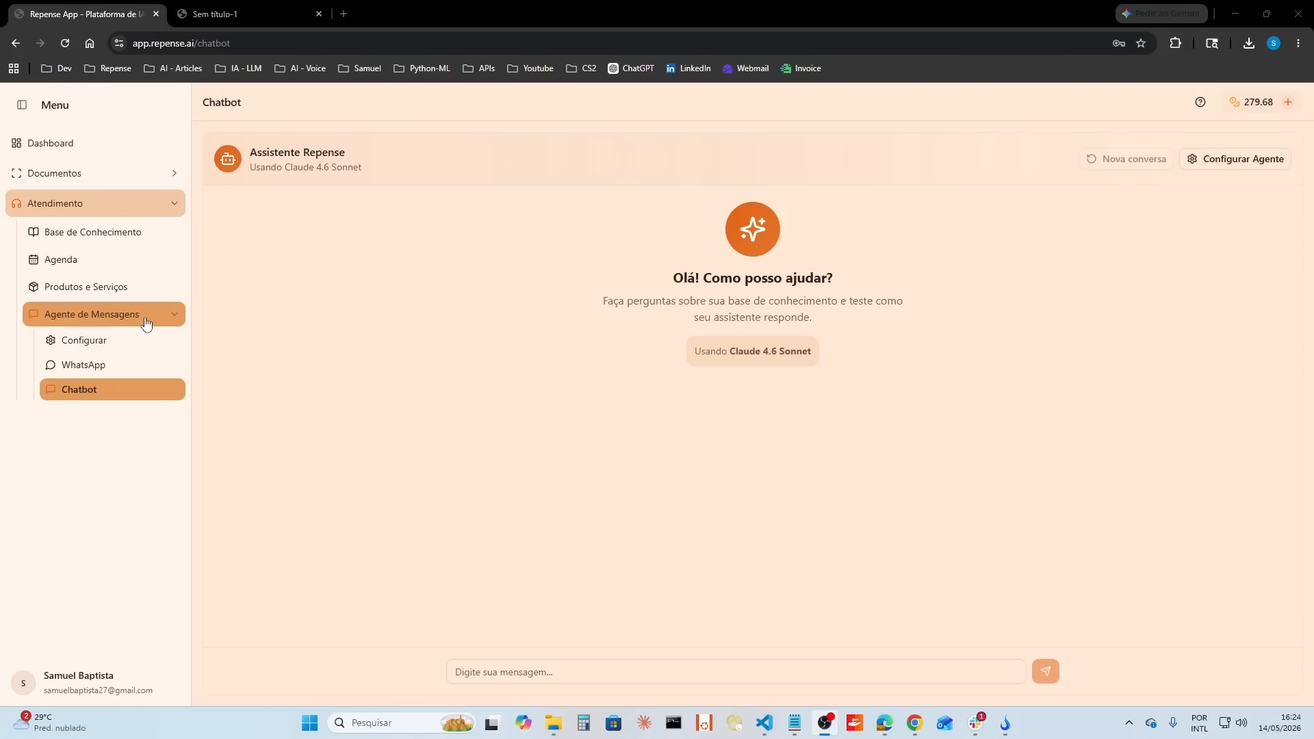
Step: Start the free WhatsApp Business trial and get the QR code for connecting a number
click(109, 365)
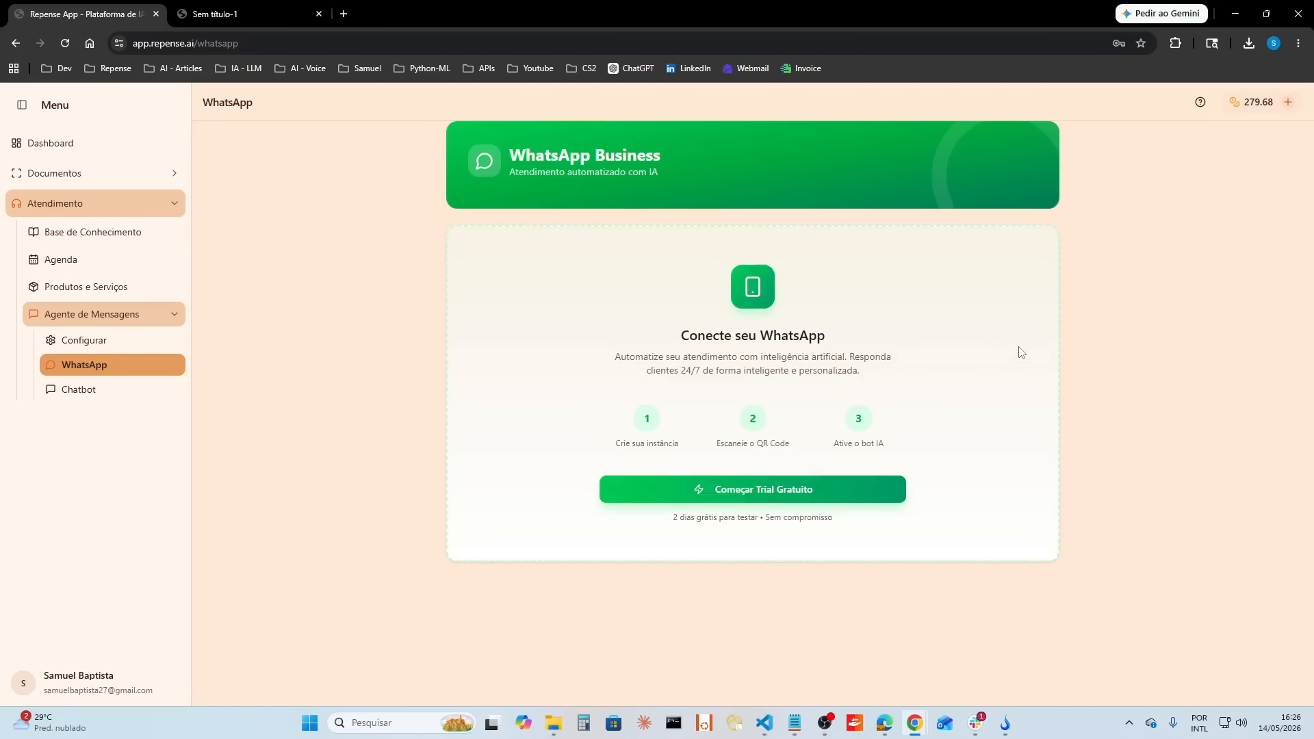
click(1200, 104)
click(777, 500)
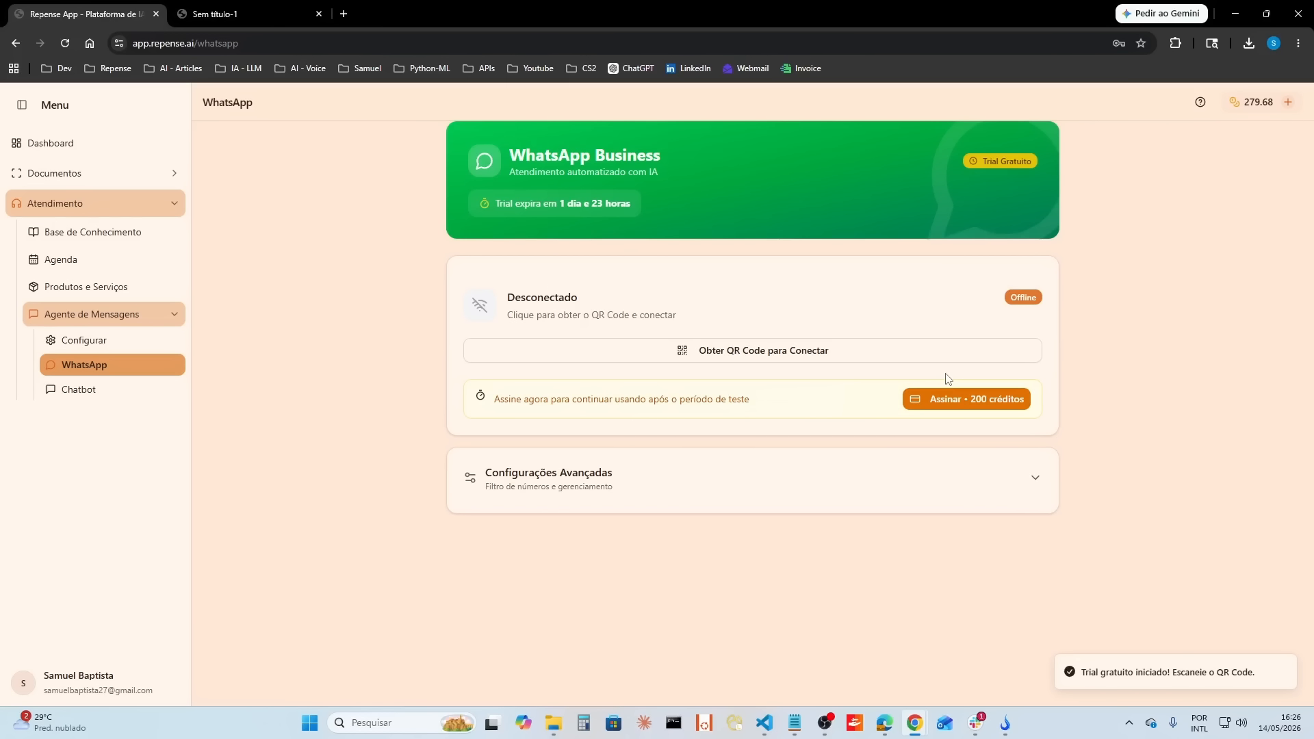
click(681, 350)
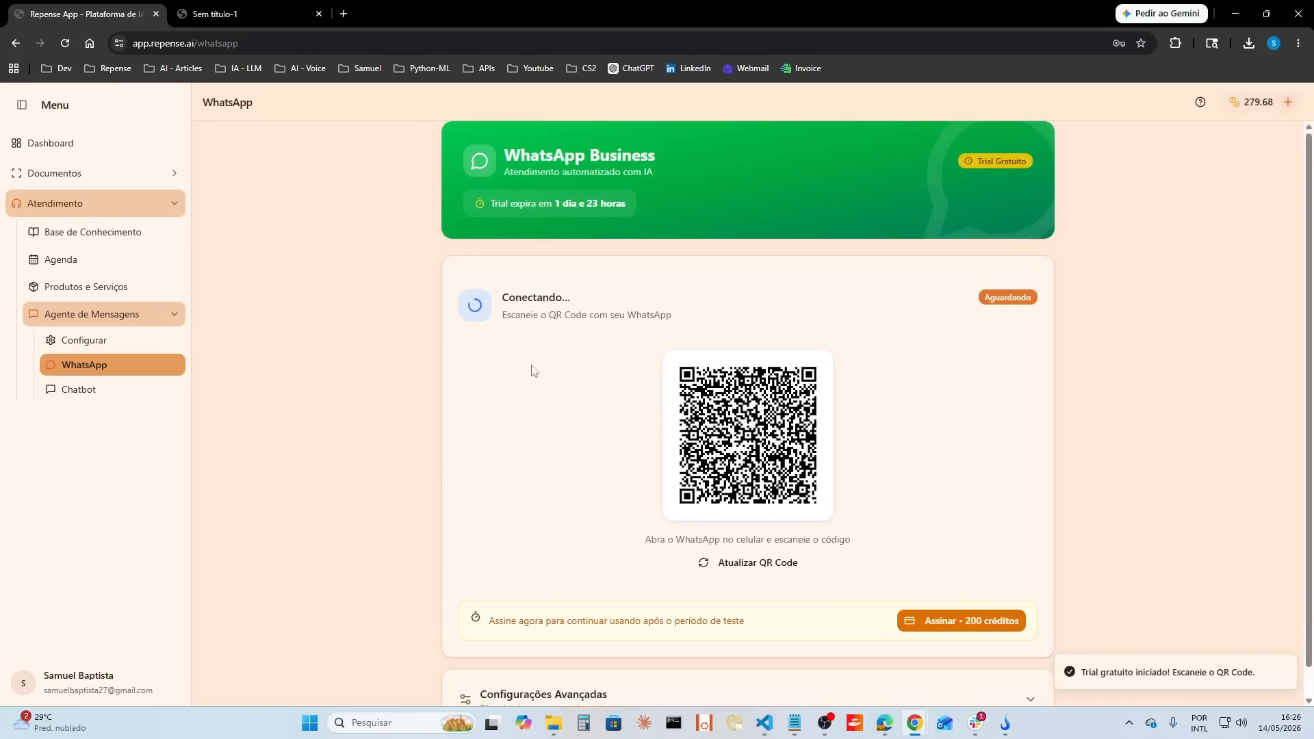
scroll(570, 423, down, 1)
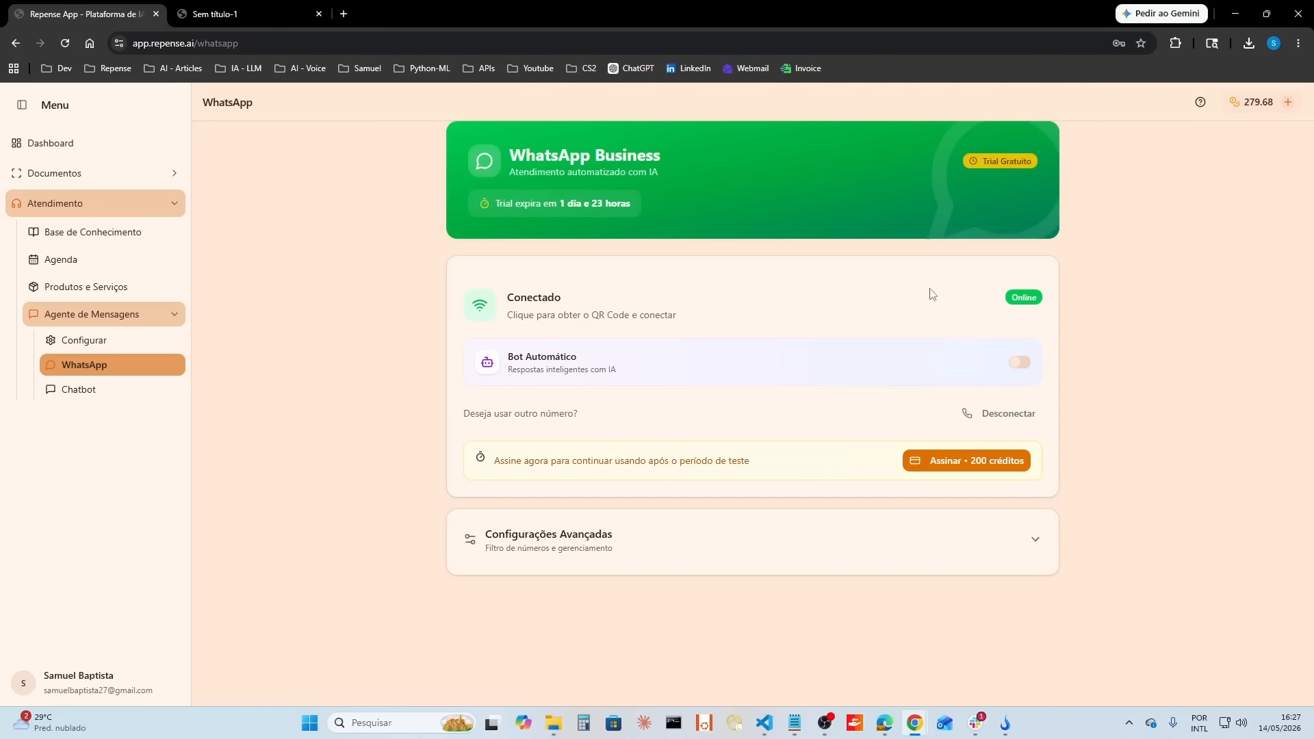
Step: Enable the automatic bot and send "oi! quem é?" in the repense.ai WhatsApp conversation
click(1021, 365)
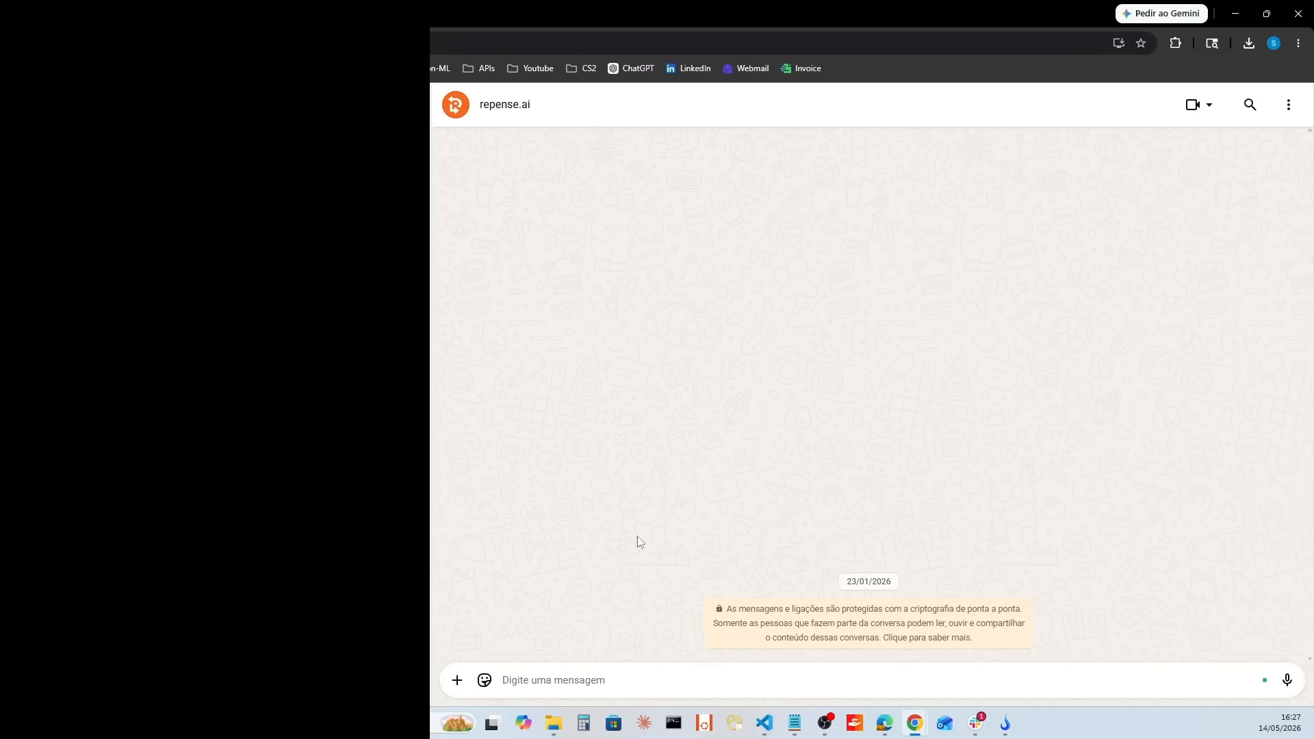
text(oi)
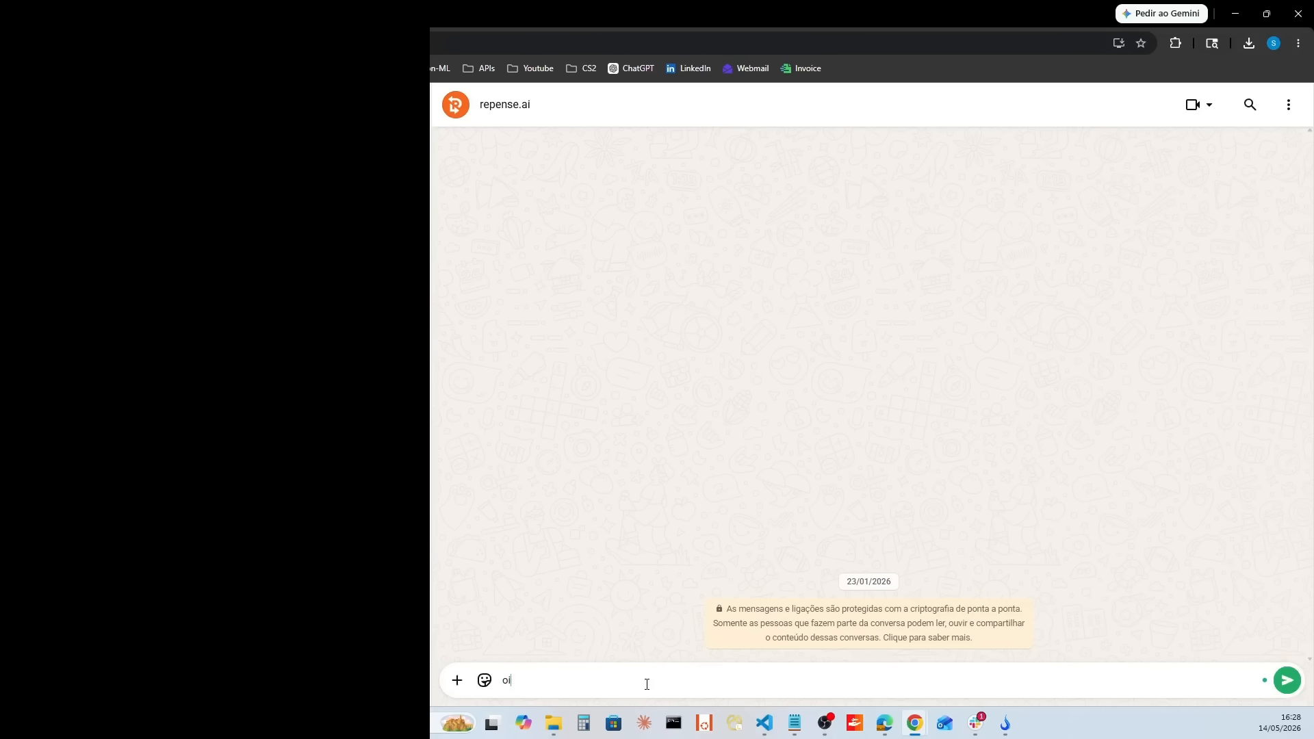
text(! quem é?)
key(Return)
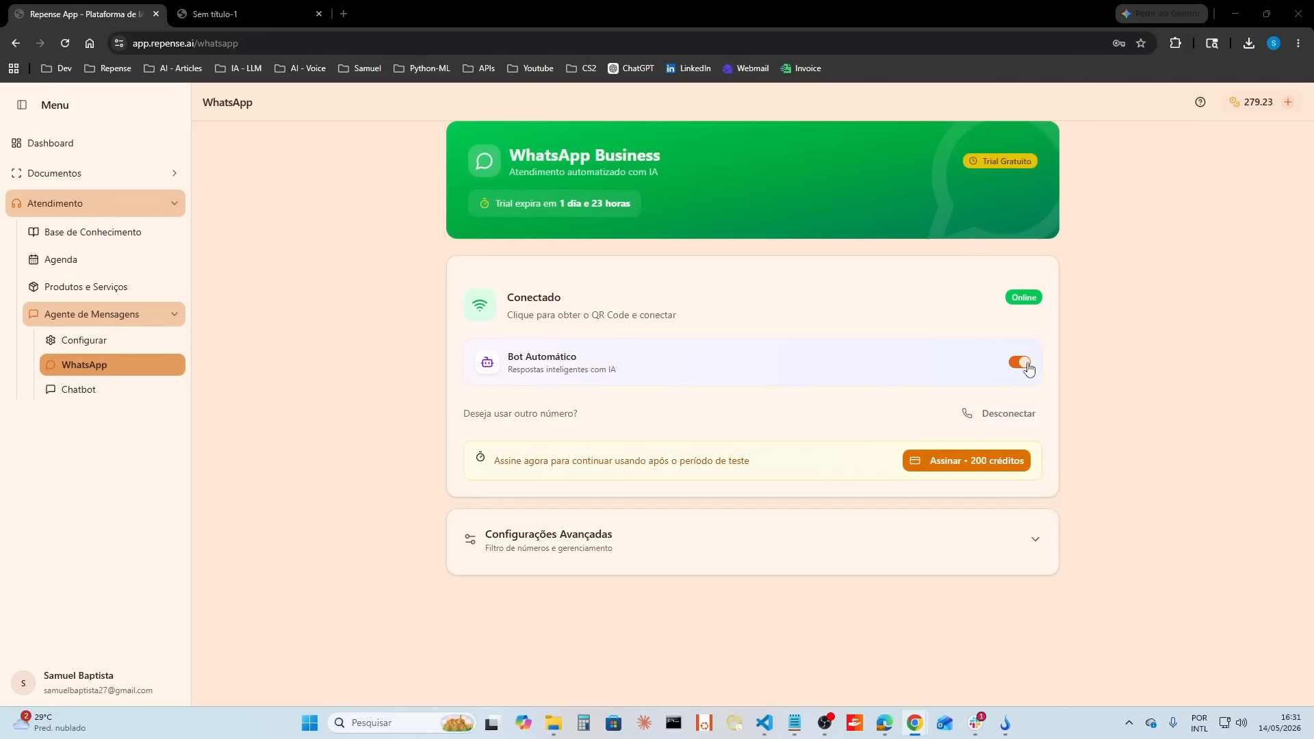
Step: Disable the automatic bot and set the advanced number filter to Apenas permitidos
click(1021, 364)
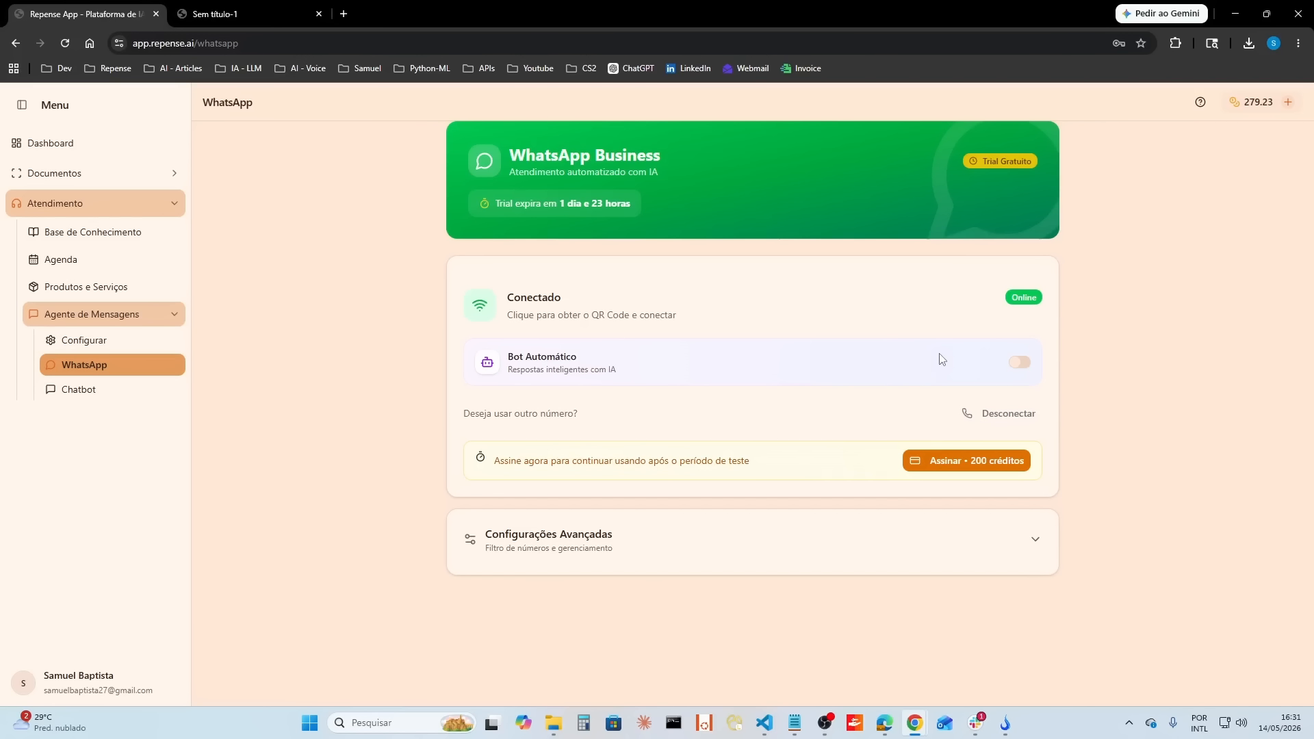
click(1037, 545)
scroll(730, 455, down, 1)
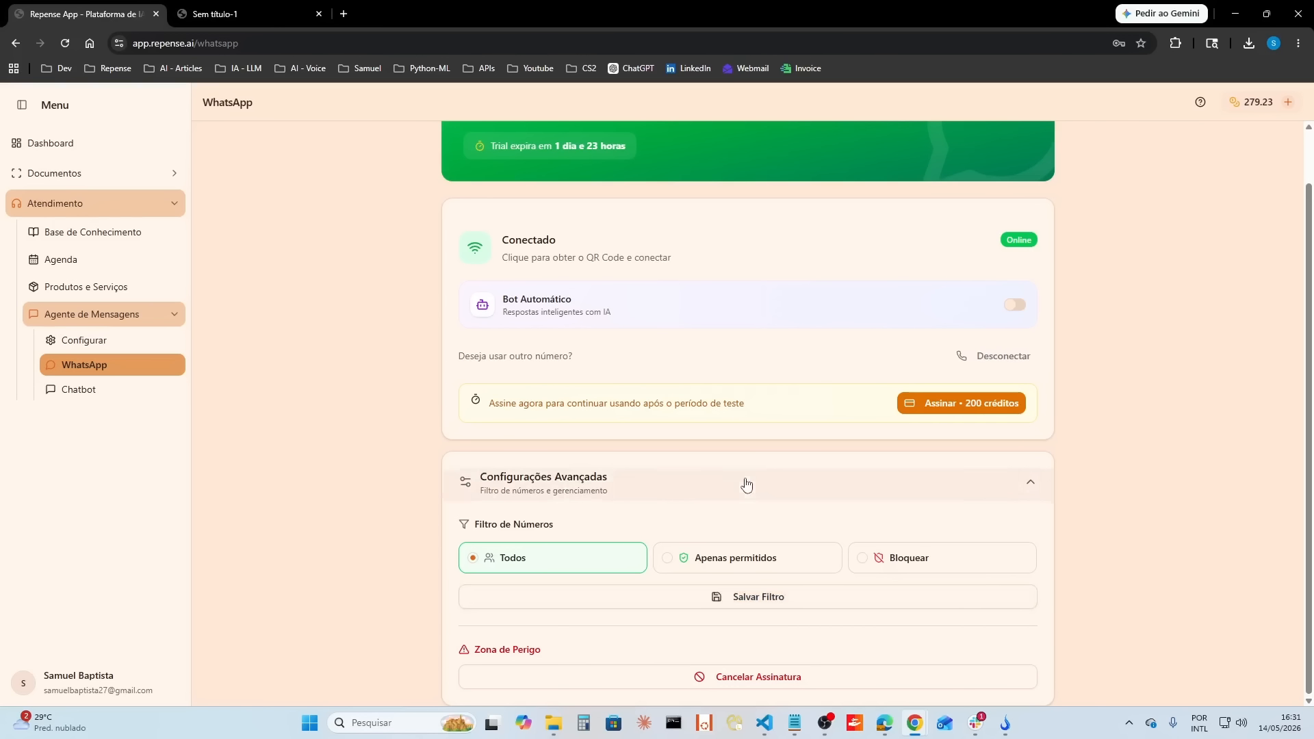
click(745, 566)
scroll(763, 510, down, 1)
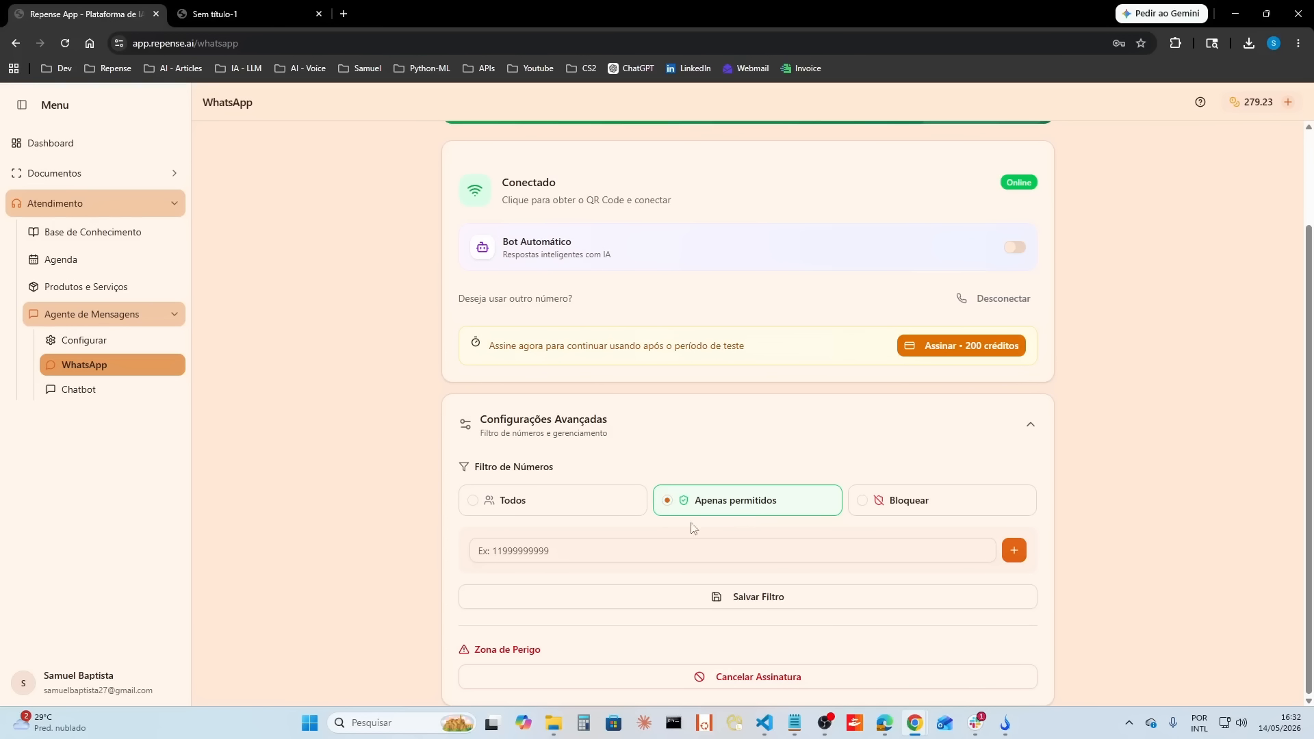
Step: Copy the support WhatsApp number from the help contact's link, add it to the allowed numbers, and save the filter
click(595, 550)
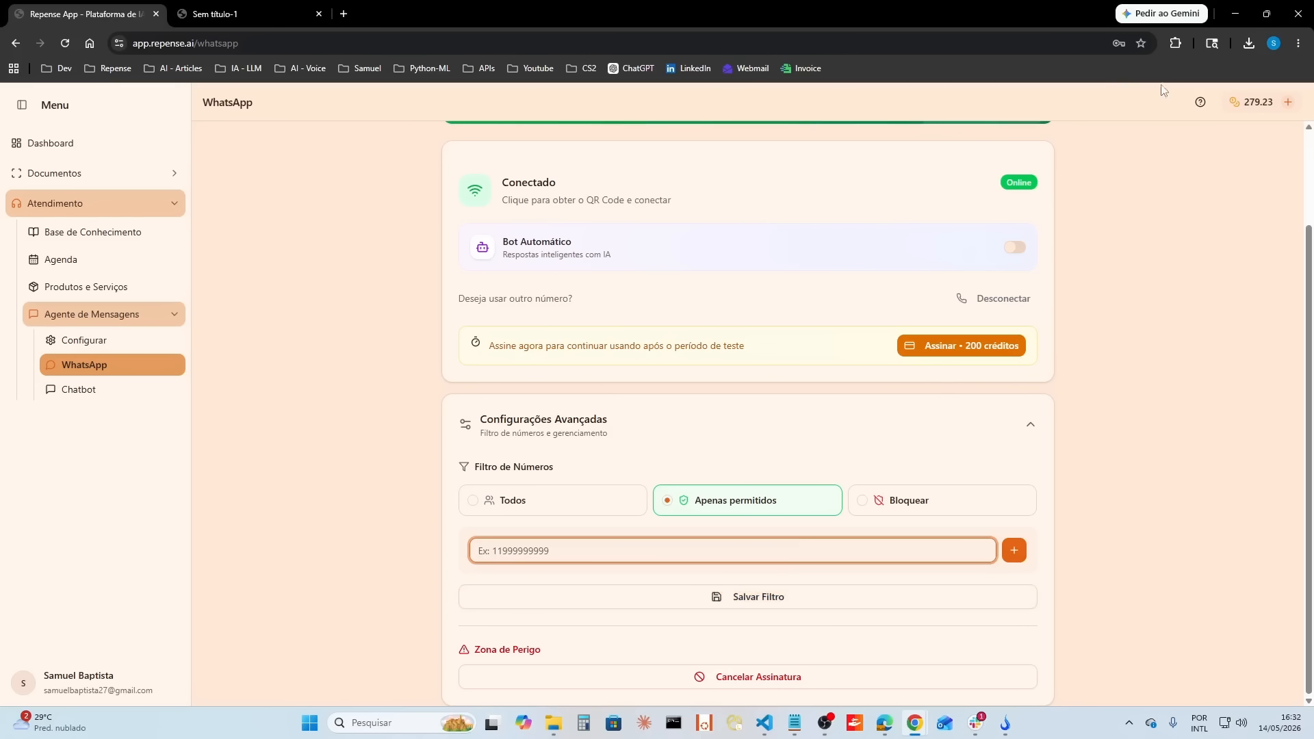
click(1201, 102)
right_click(1081, 198)
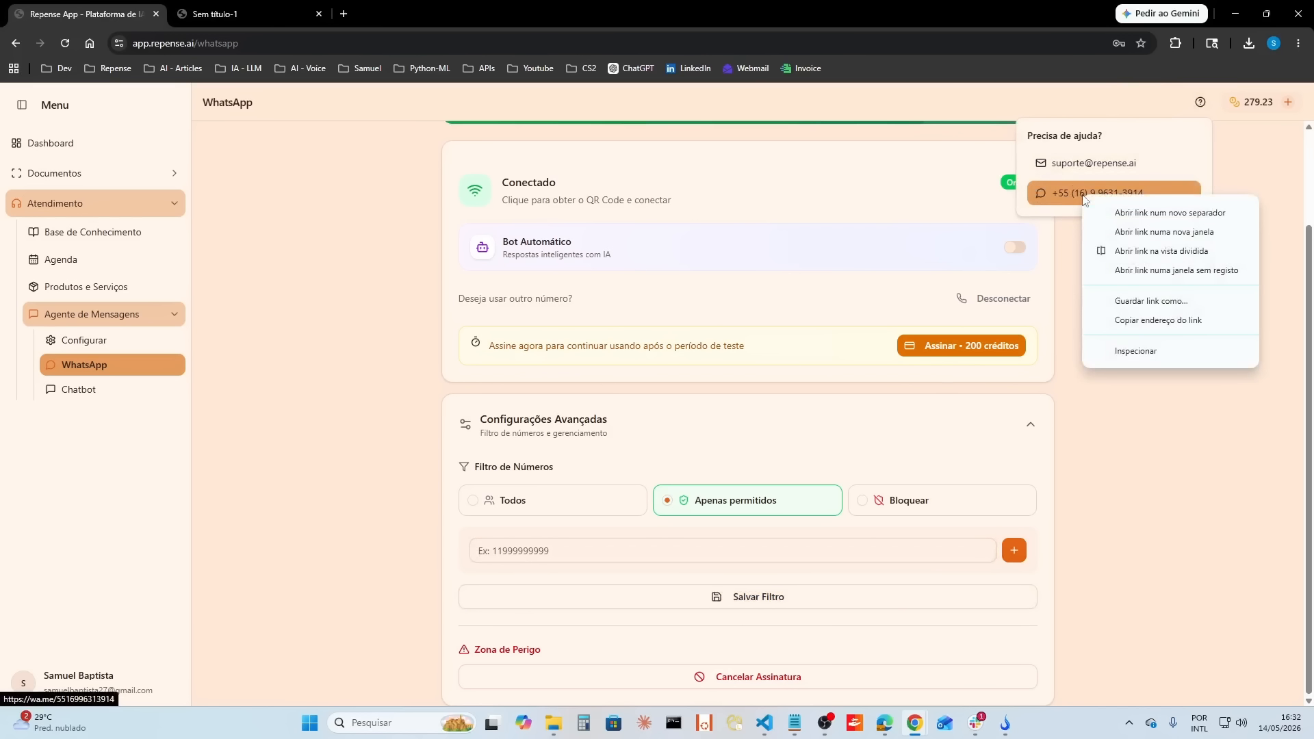
click(1064, 191)
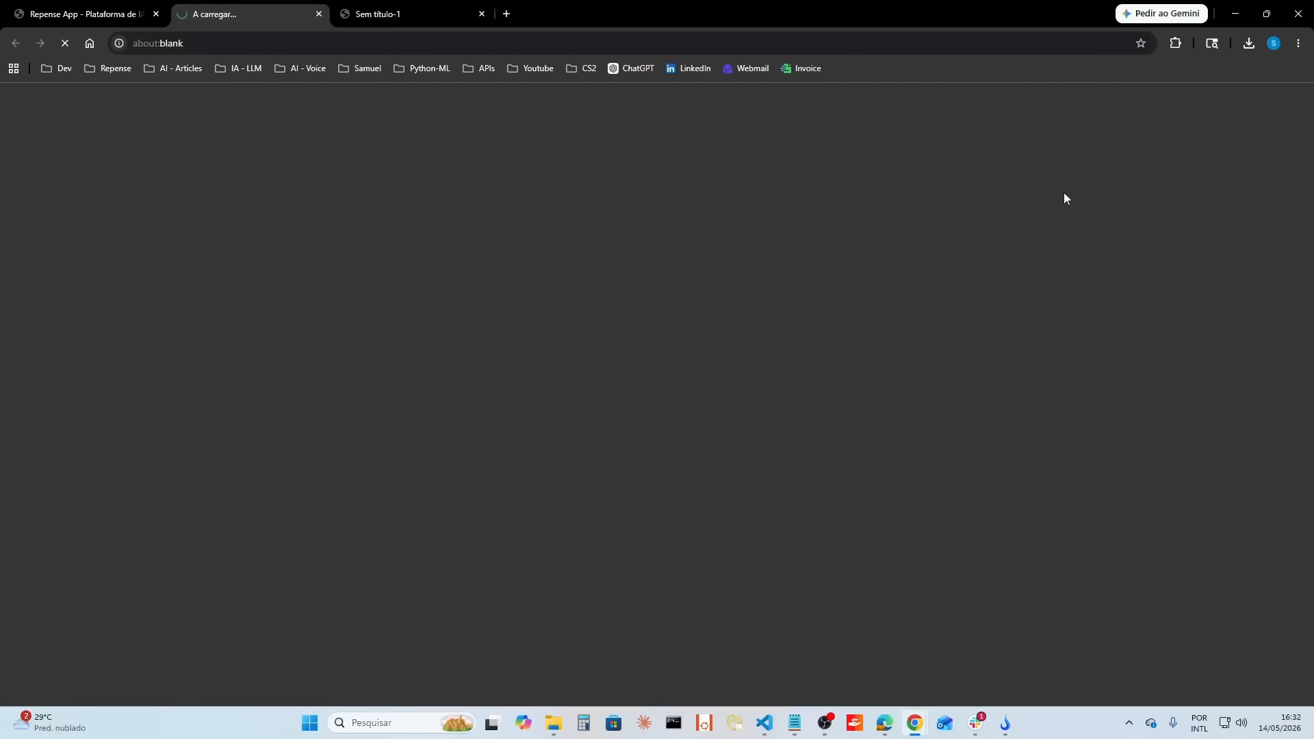
double_click(346, 42)
key(ctrl+c)
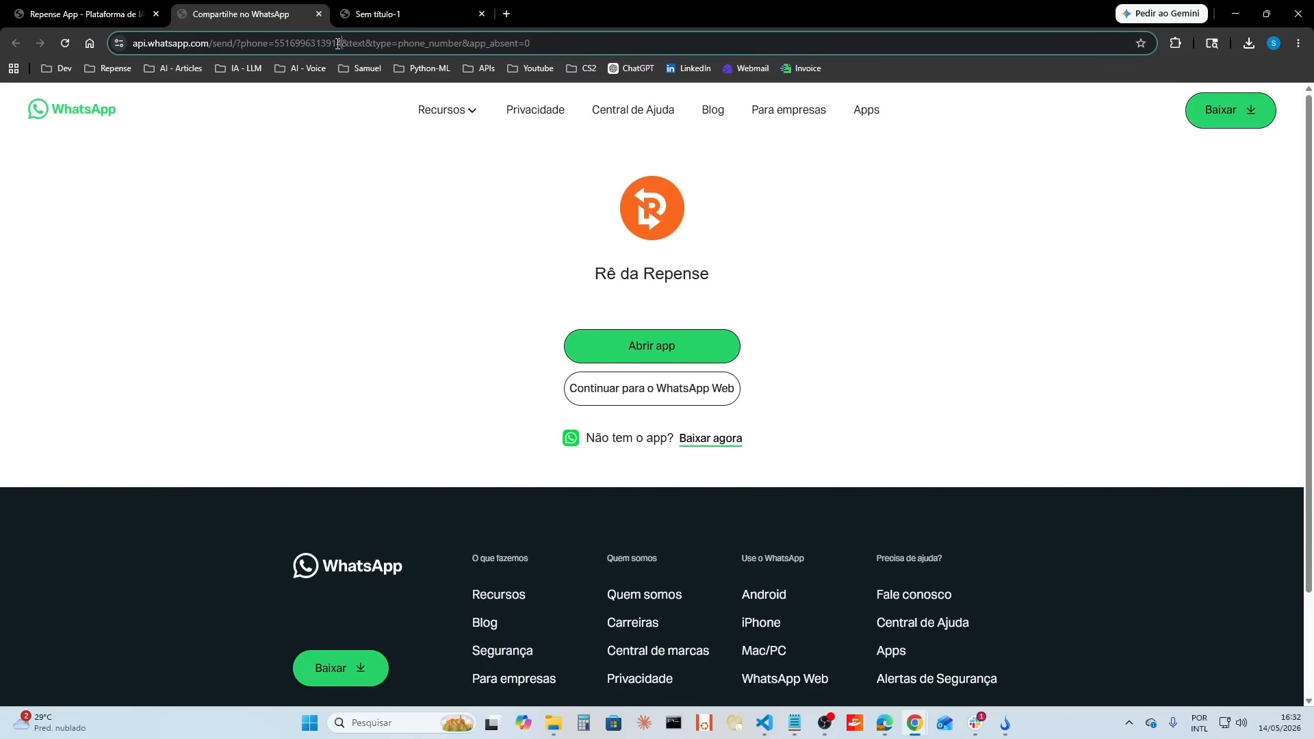
click(319, 14)
click(577, 560)
key(ctrl+v)
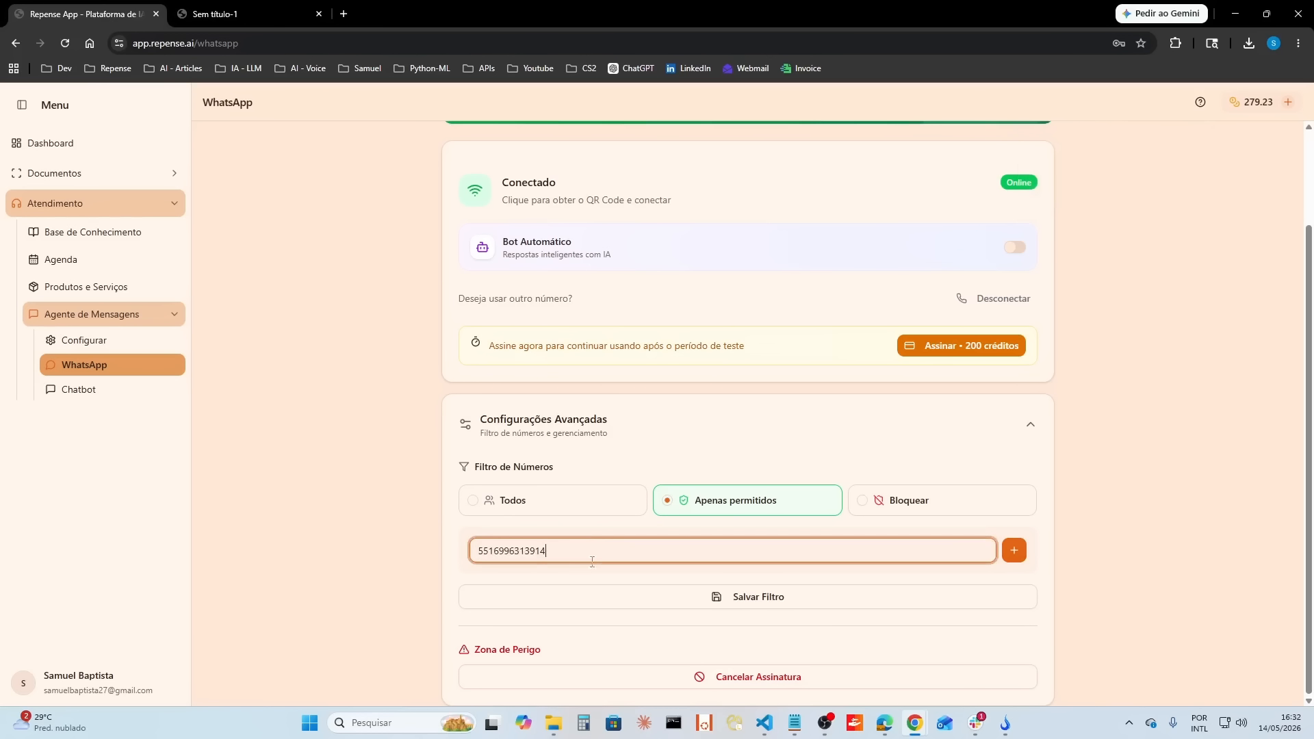
click(1014, 551)
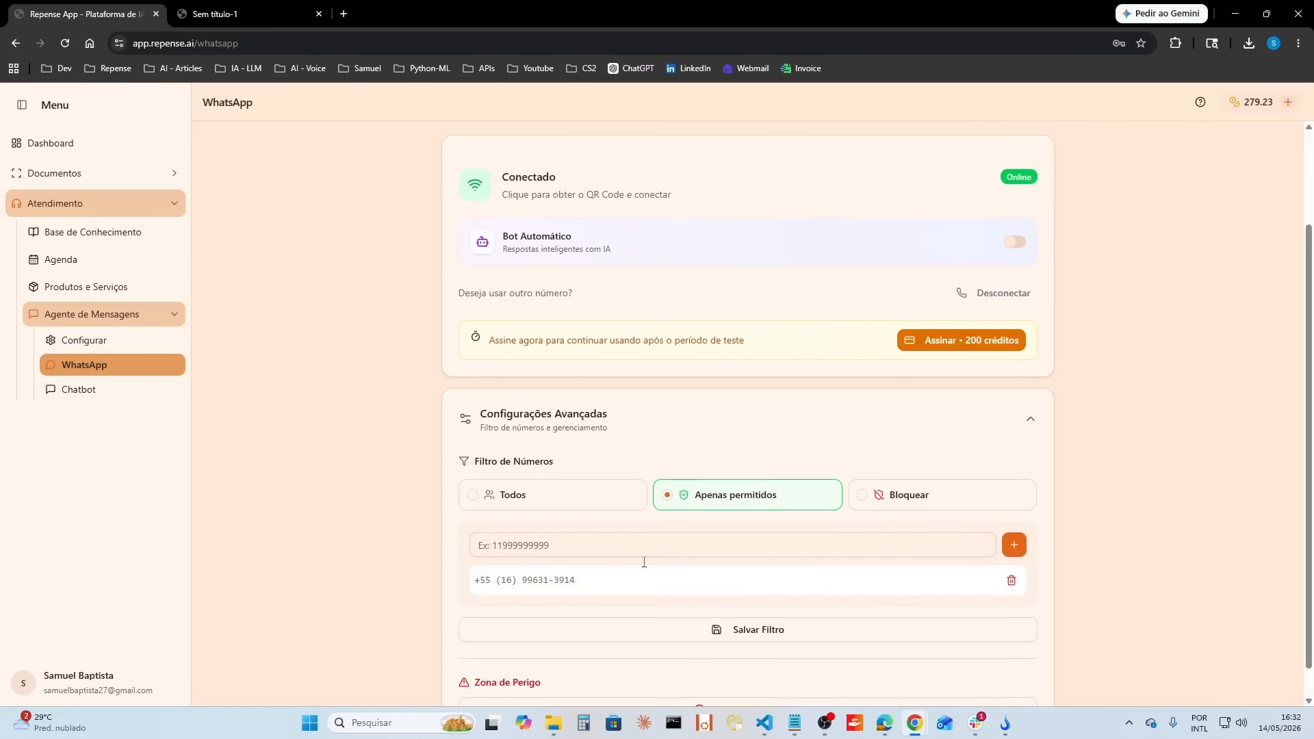
scroll(830, 605, down, 1)
click(831, 606)
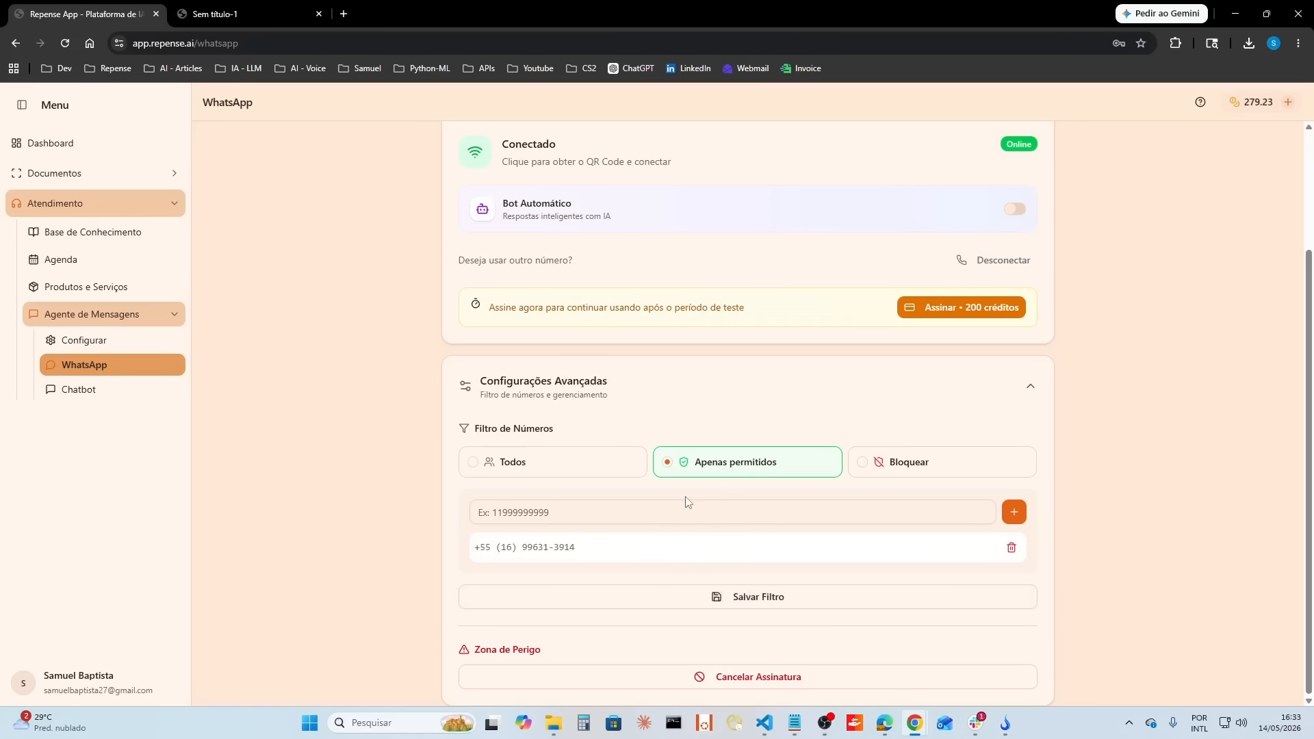
Step: Switch the number filter to Bloquear, save it, and highlight the listed phone number
click(947, 471)
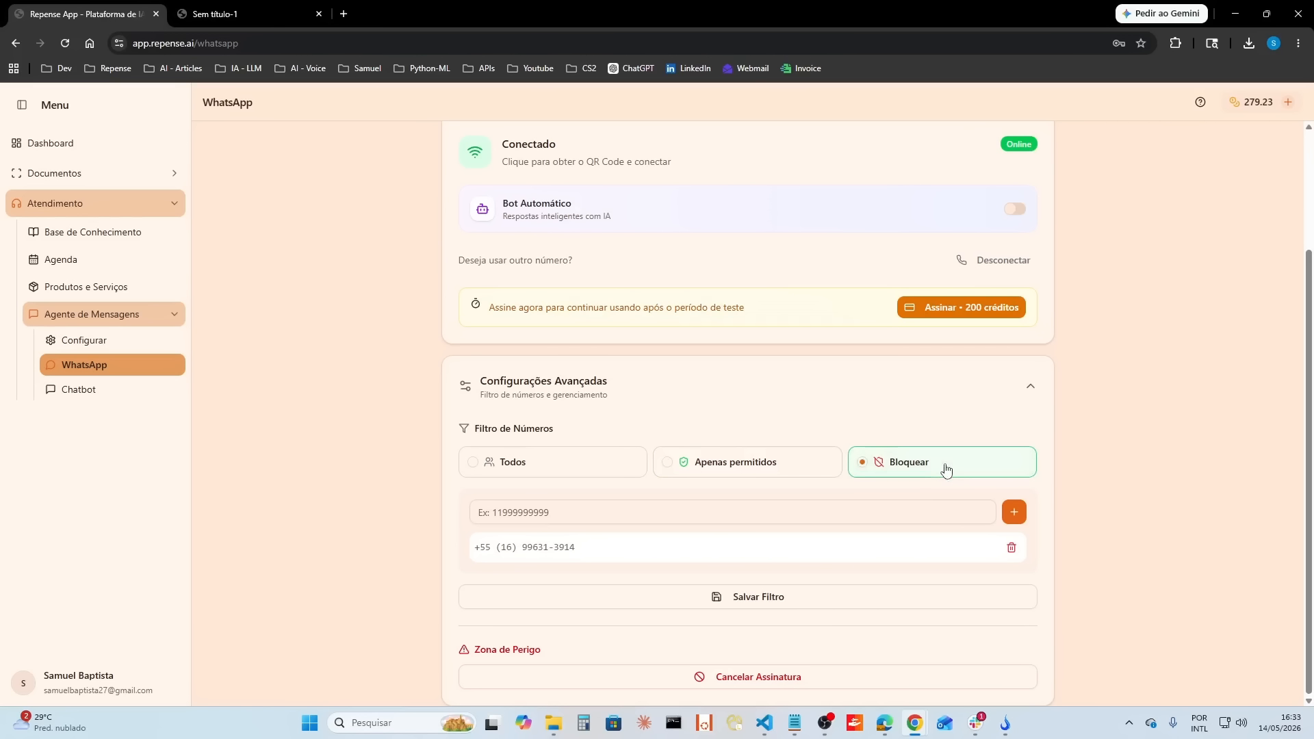
click(771, 600)
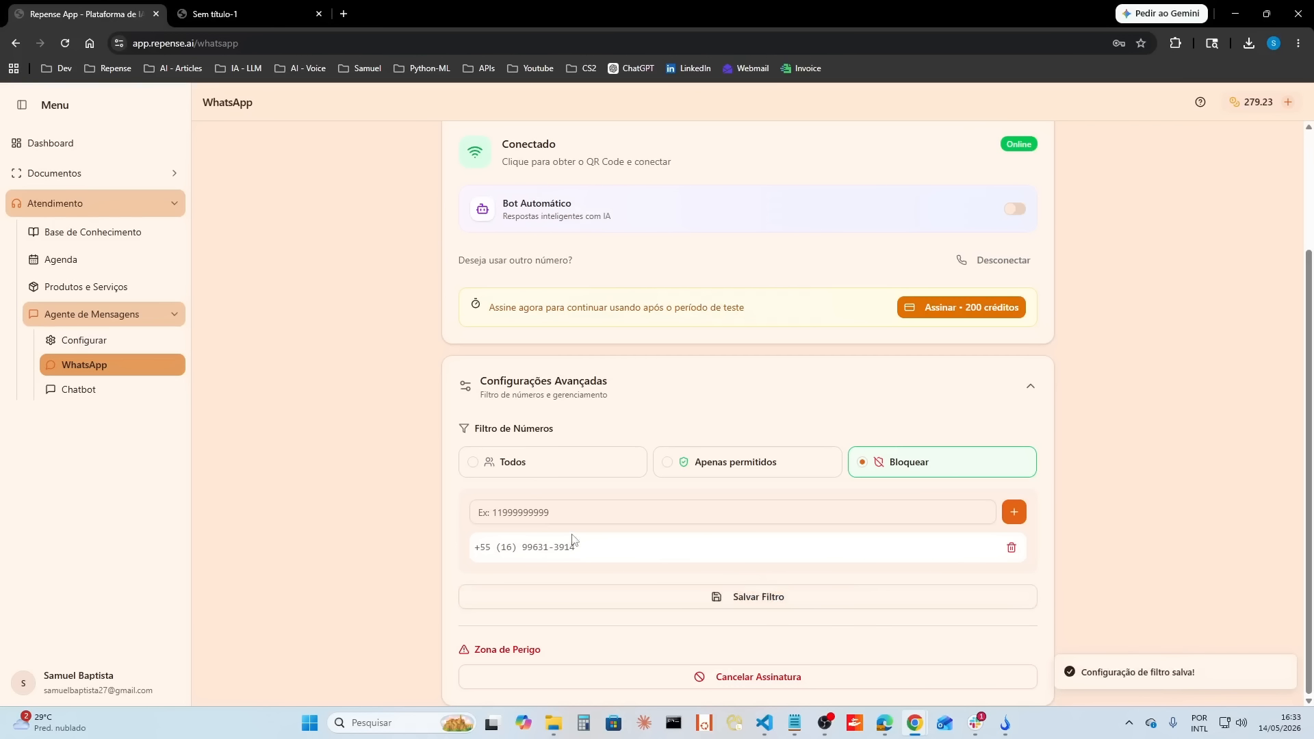
drag(588, 551, 471, 547)
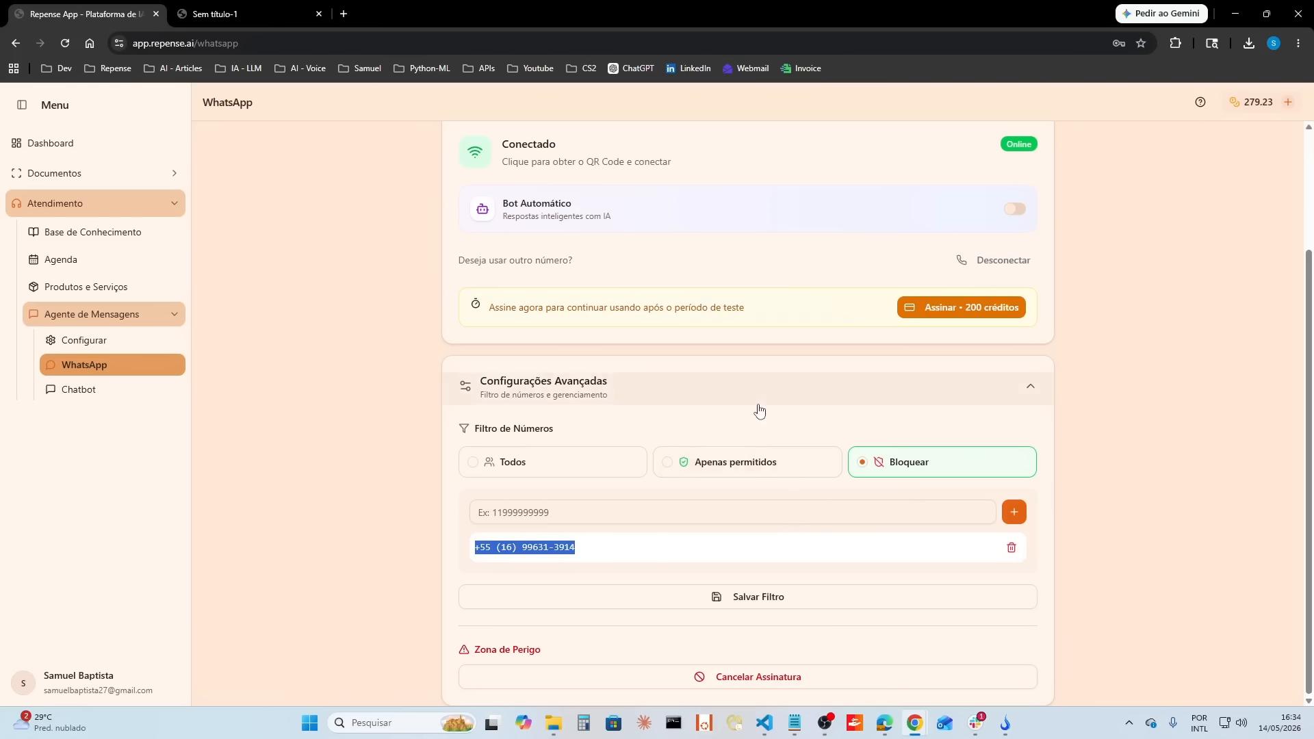
Step: Remove the listed number, save the filter as Todos, and re-enable the automatic bot
click(1012, 548)
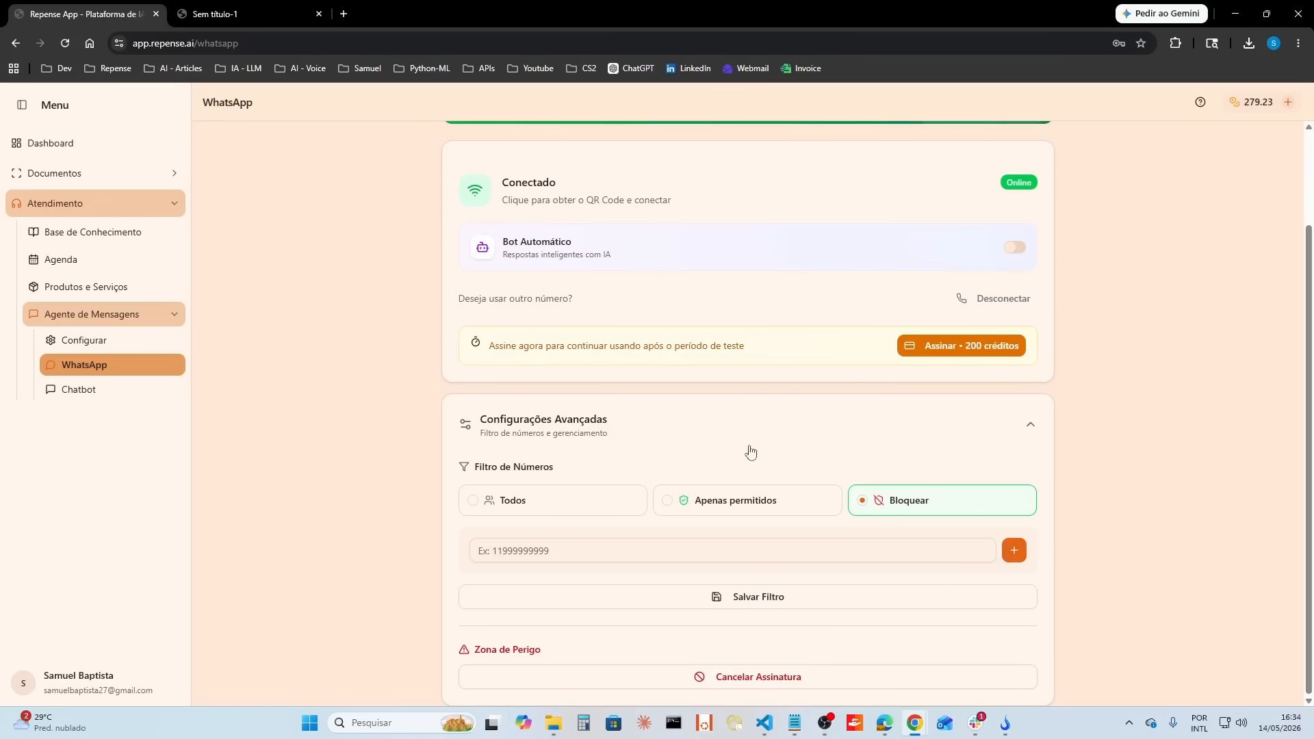
click(555, 512)
click(768, 601)
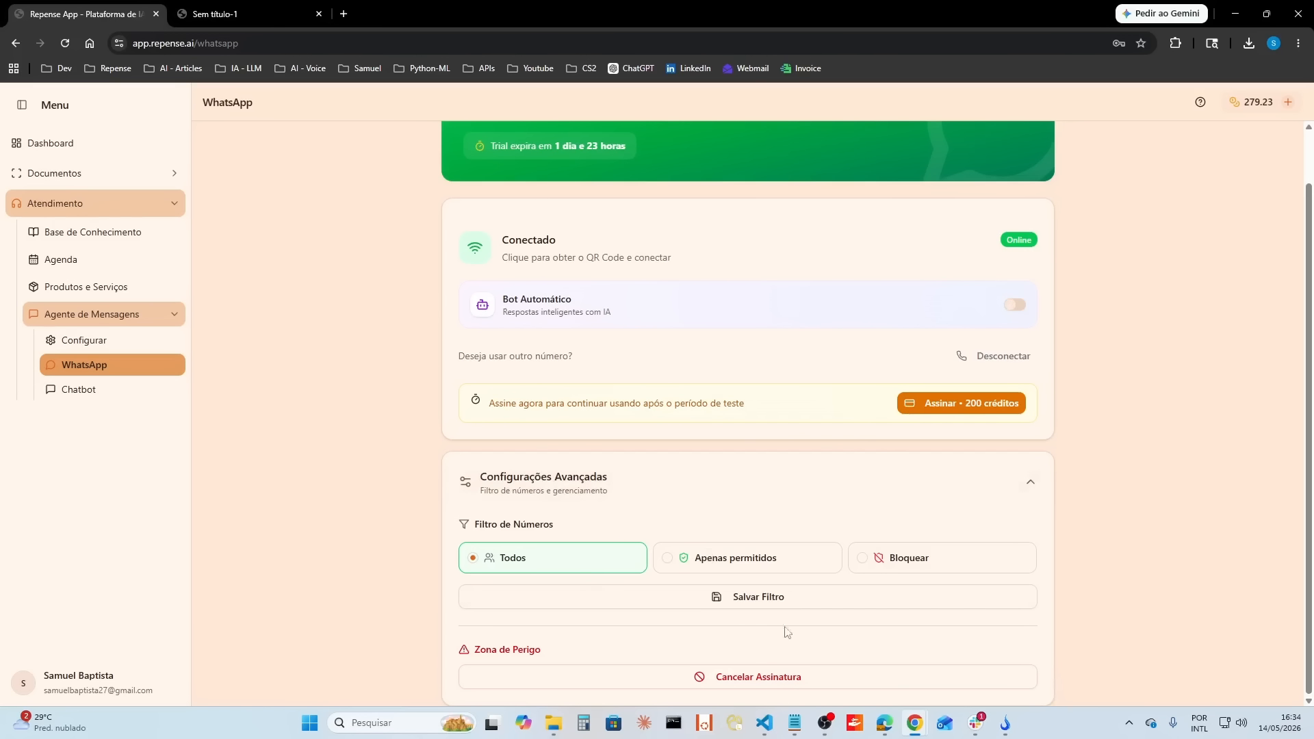
click(1009, 315)
click(1037, 504)
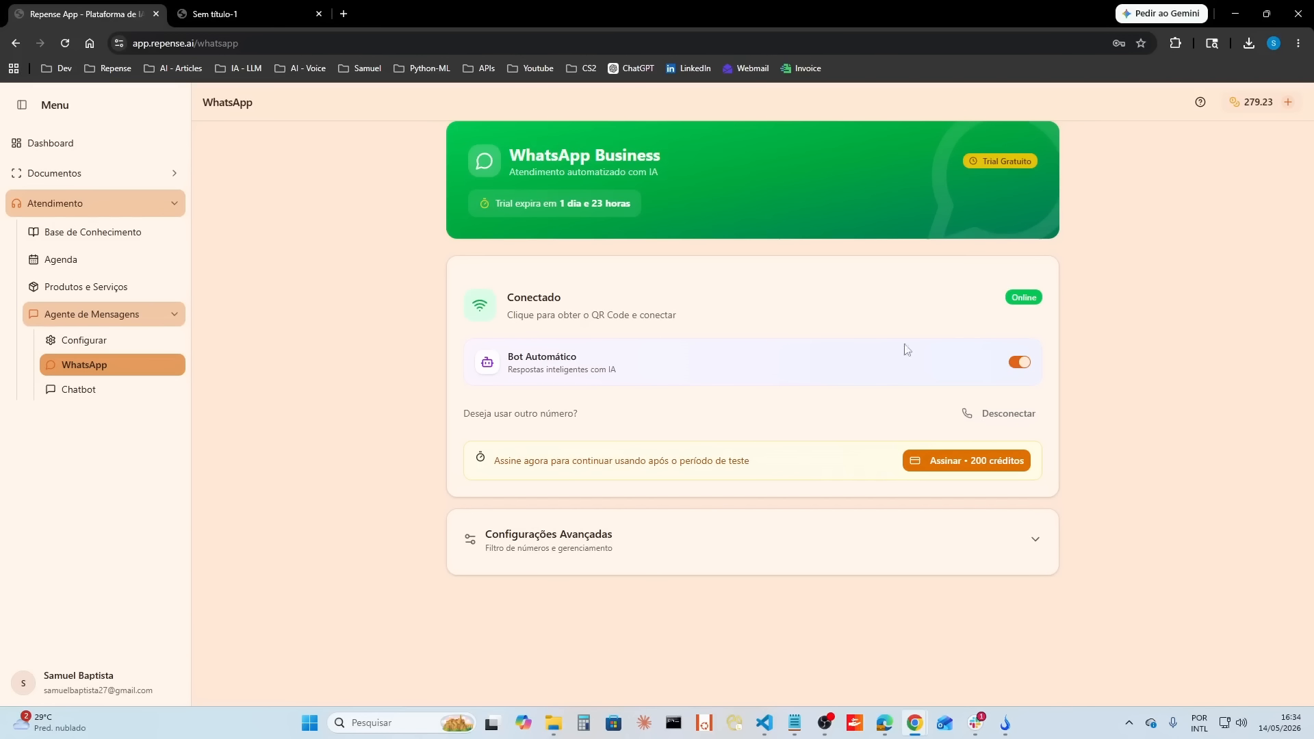
Step: Disconnect the linked WhatsApp number and get a new QR code for connecting
click(1023, 417)
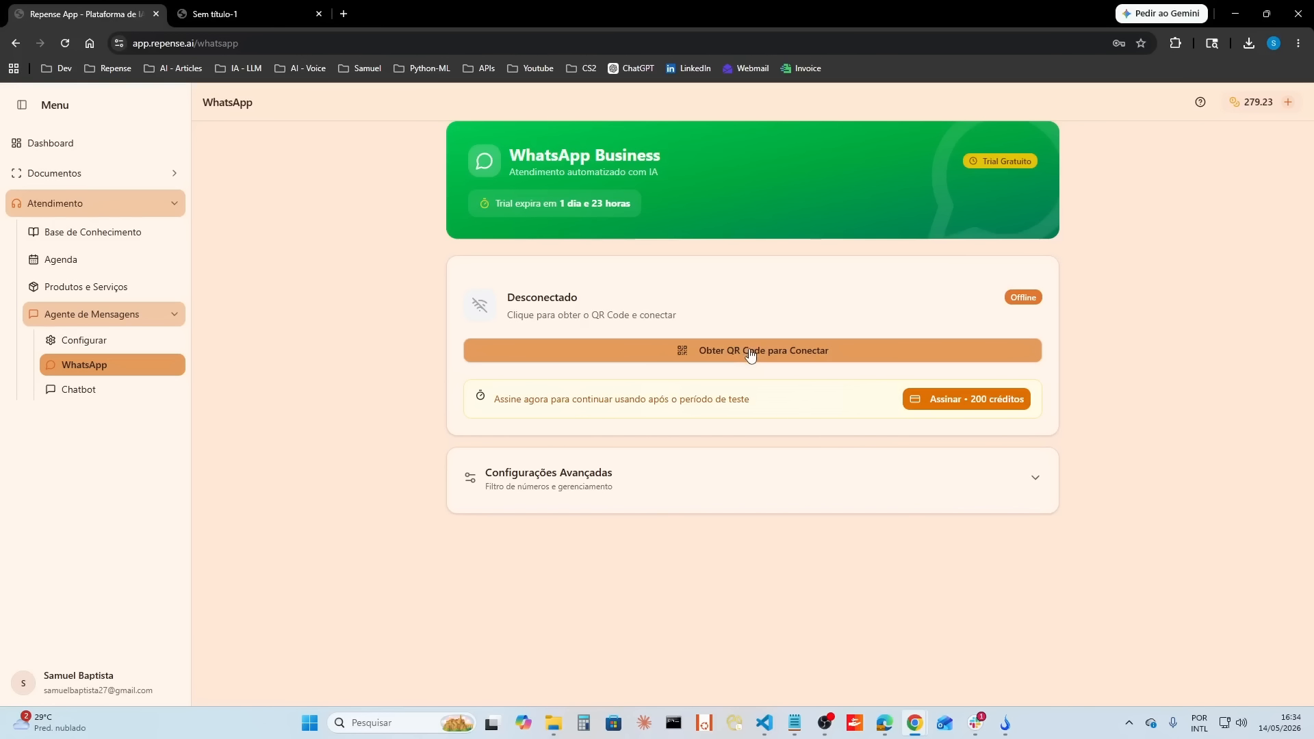
click(792, 357)
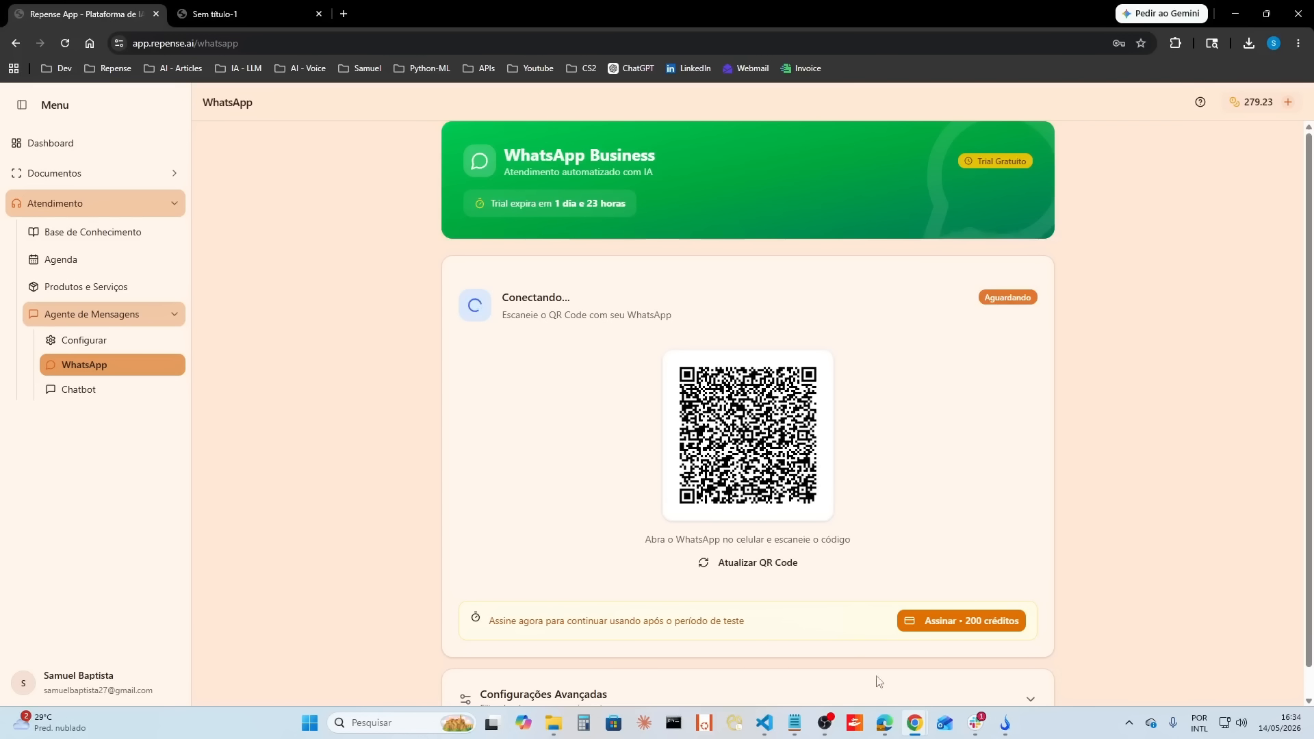
click(825, 723)
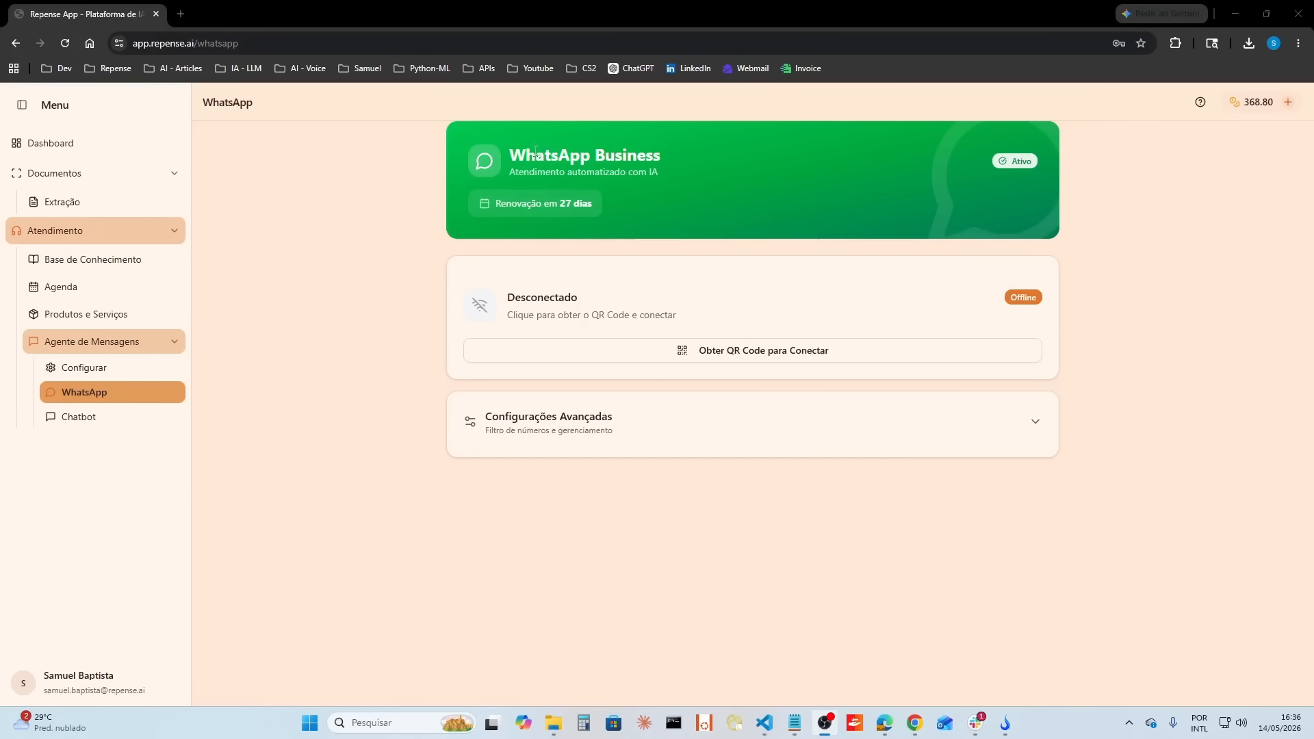
Step: Check the WhatsApp subscription's renewal period on the active account and get the QR code for connecting its number
drag(497, 203, 593, 203)
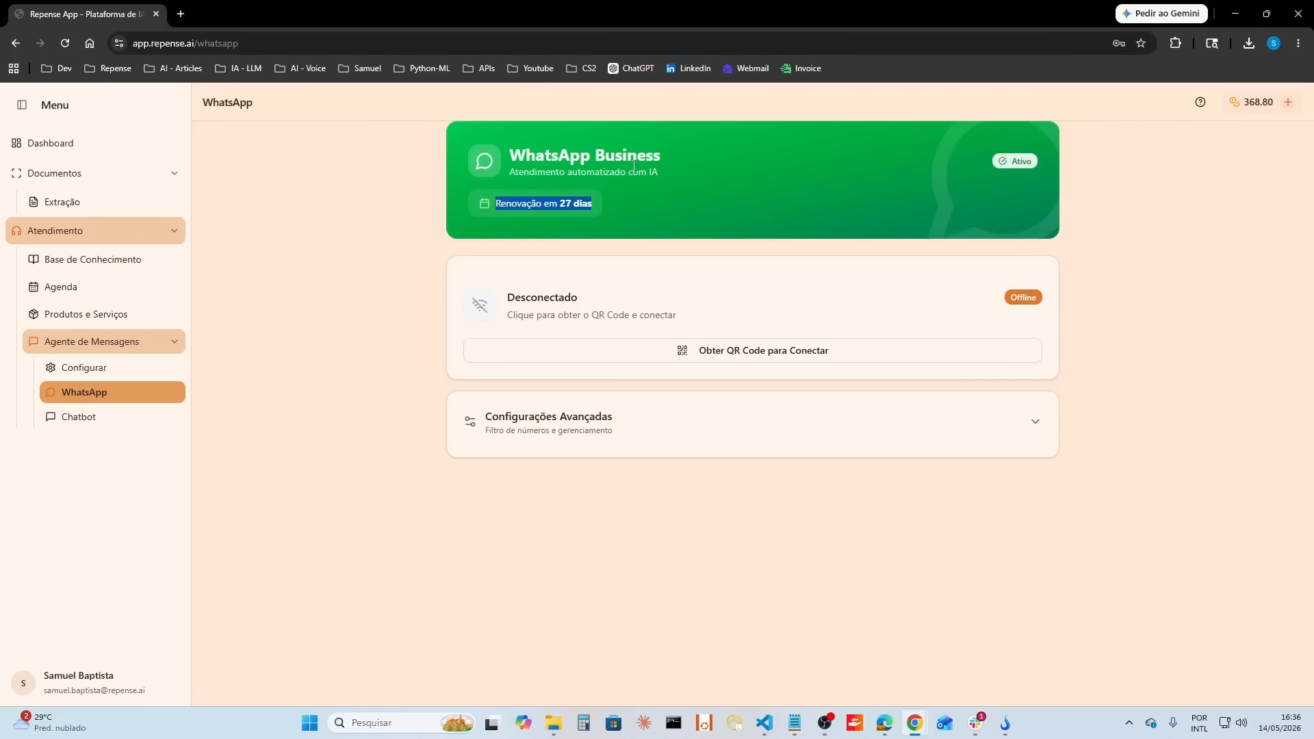
click(794, 350)
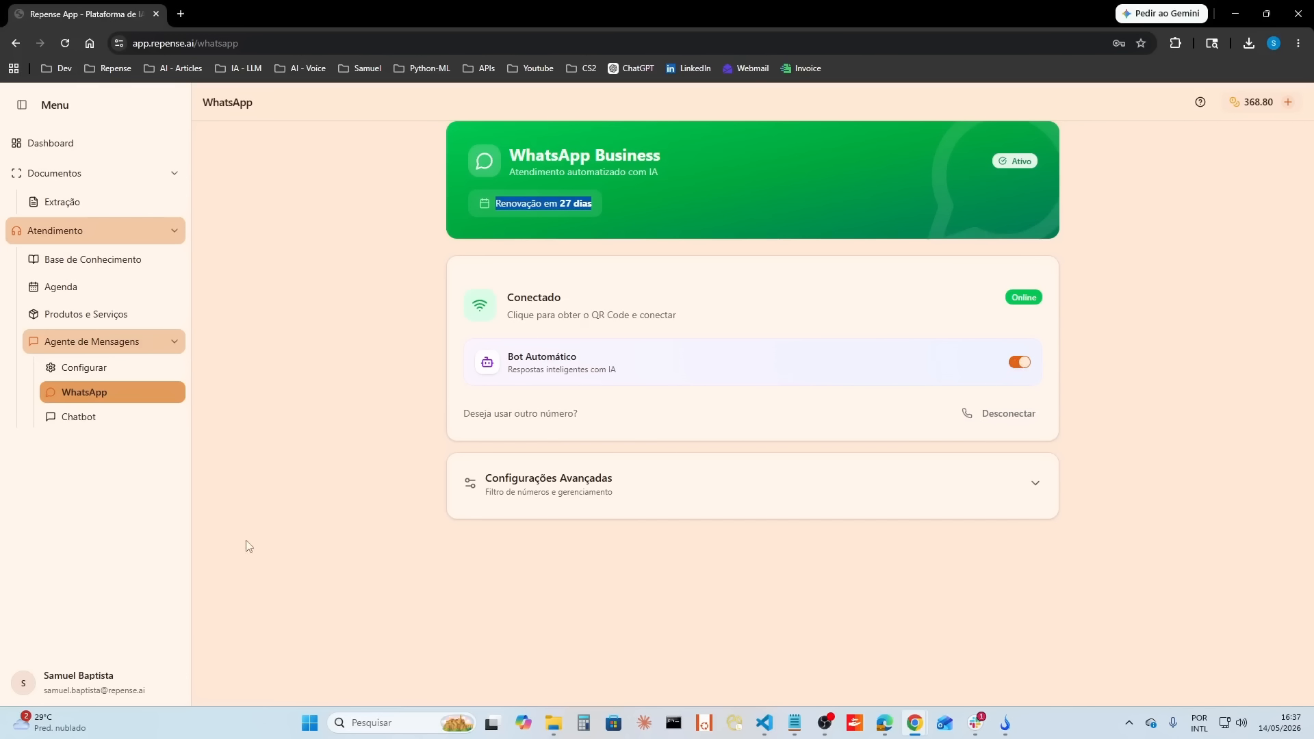
Step: Examine the agent's configured models, identity, company information, communication style, safety limits and complementary instructions
click(102, 369)
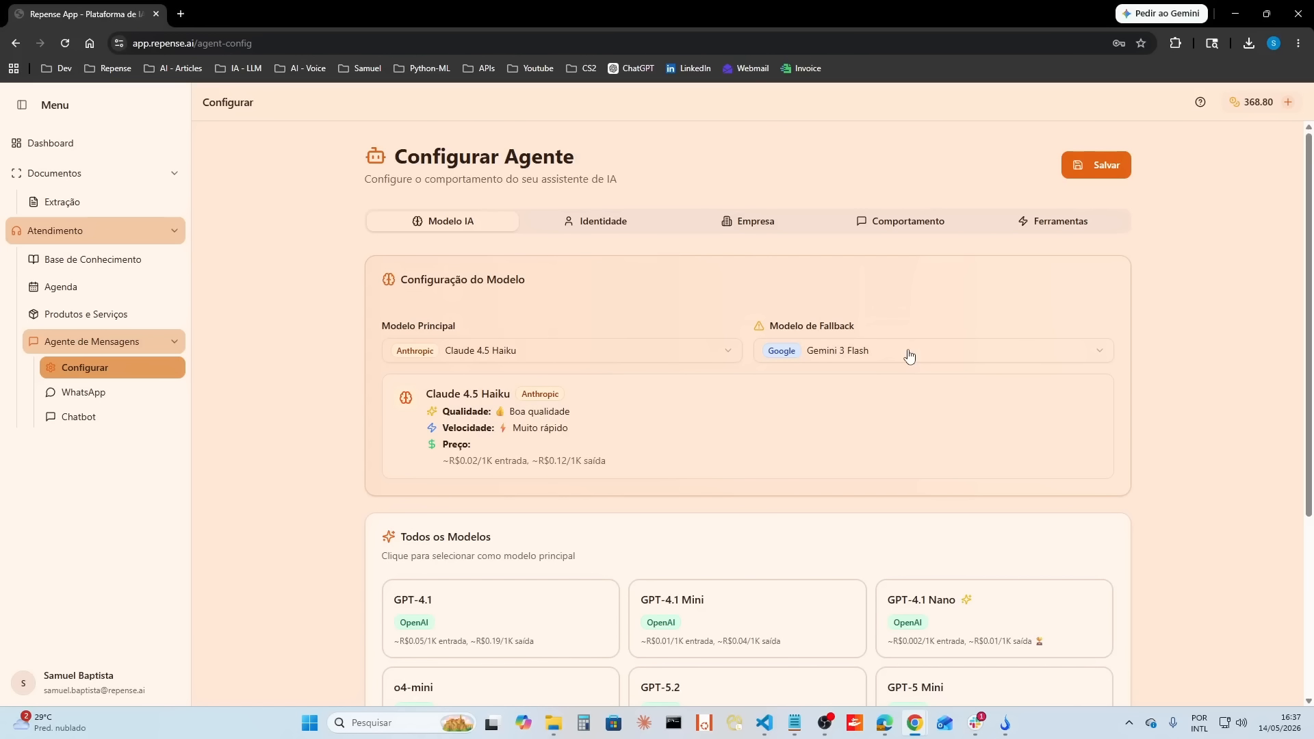
click(612, 223)
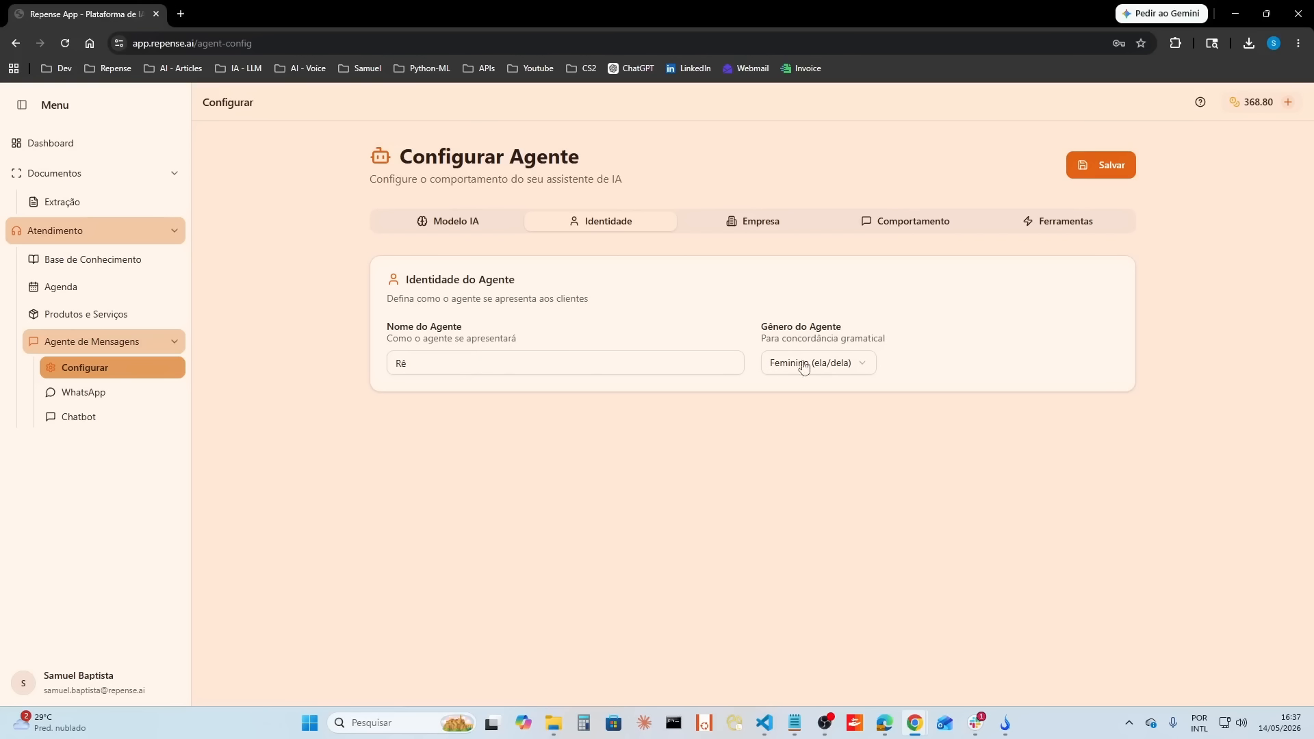
click(774, 228)
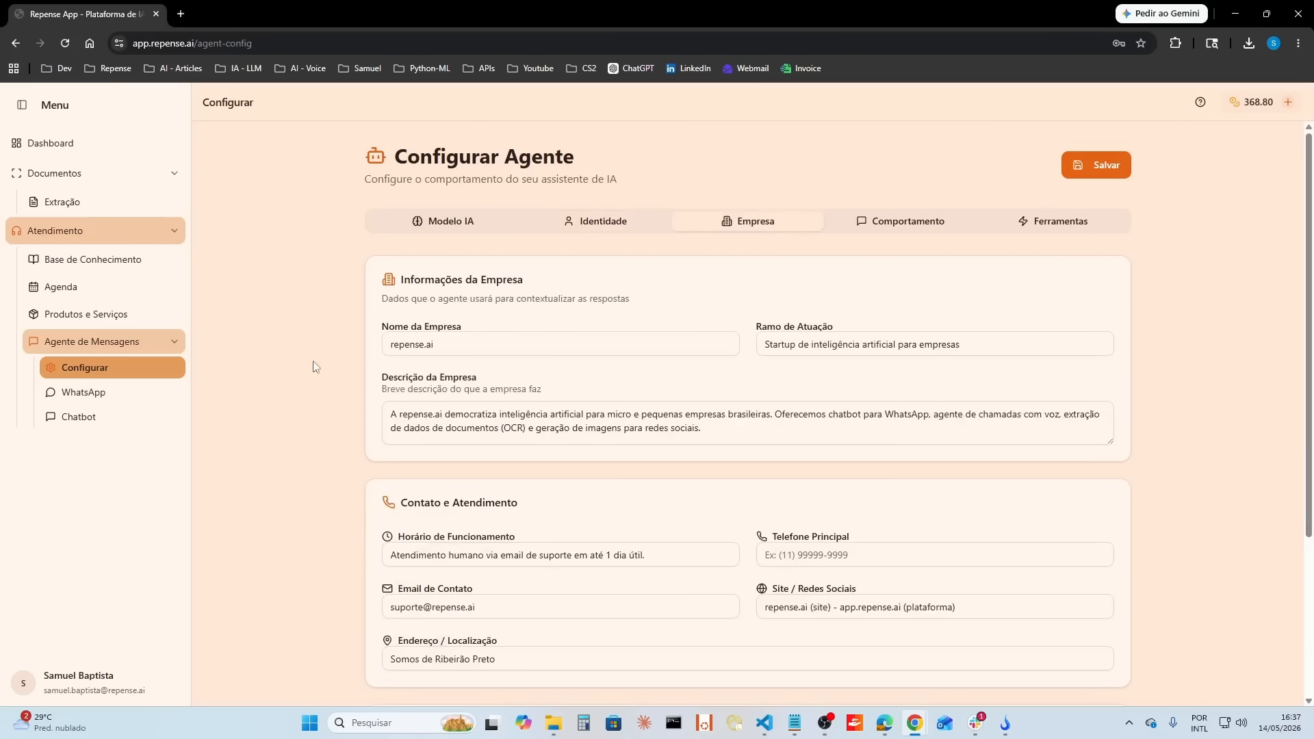
scroll(648, 598, down, 3)
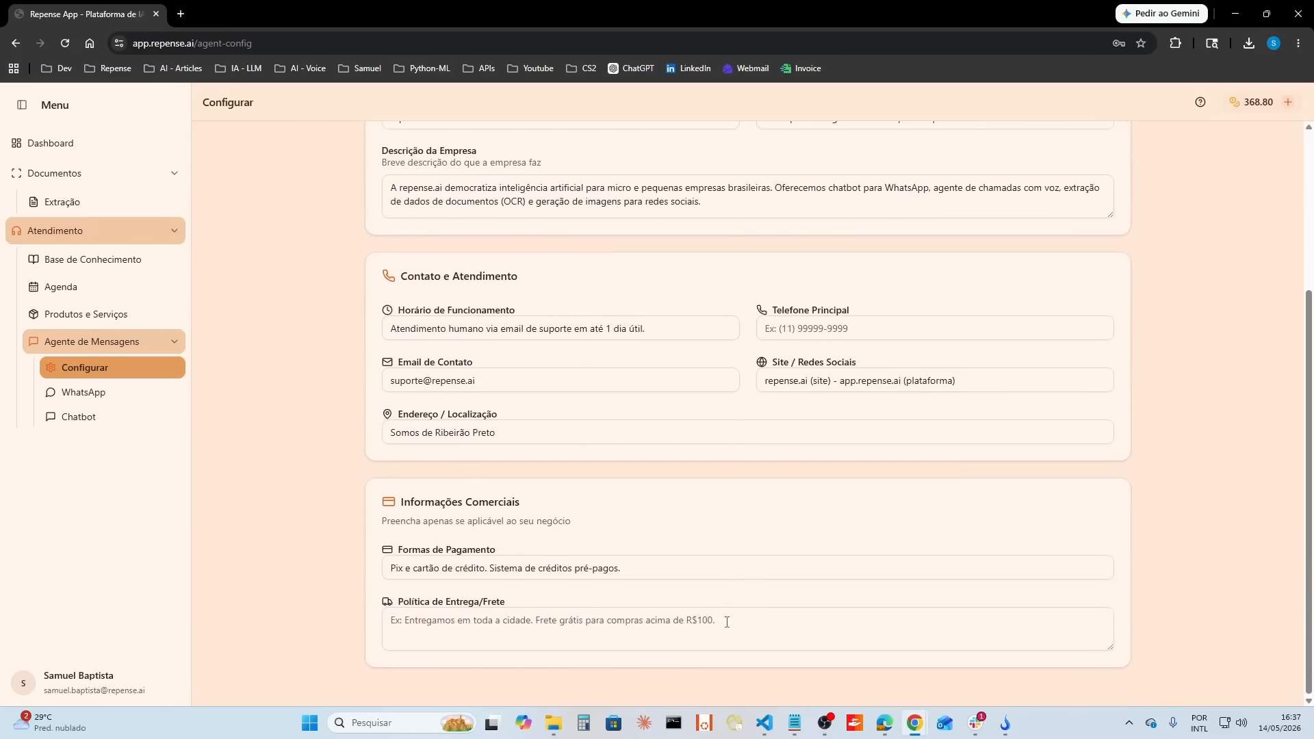
scroll(727, 623, up, 3)
click(876, 206)
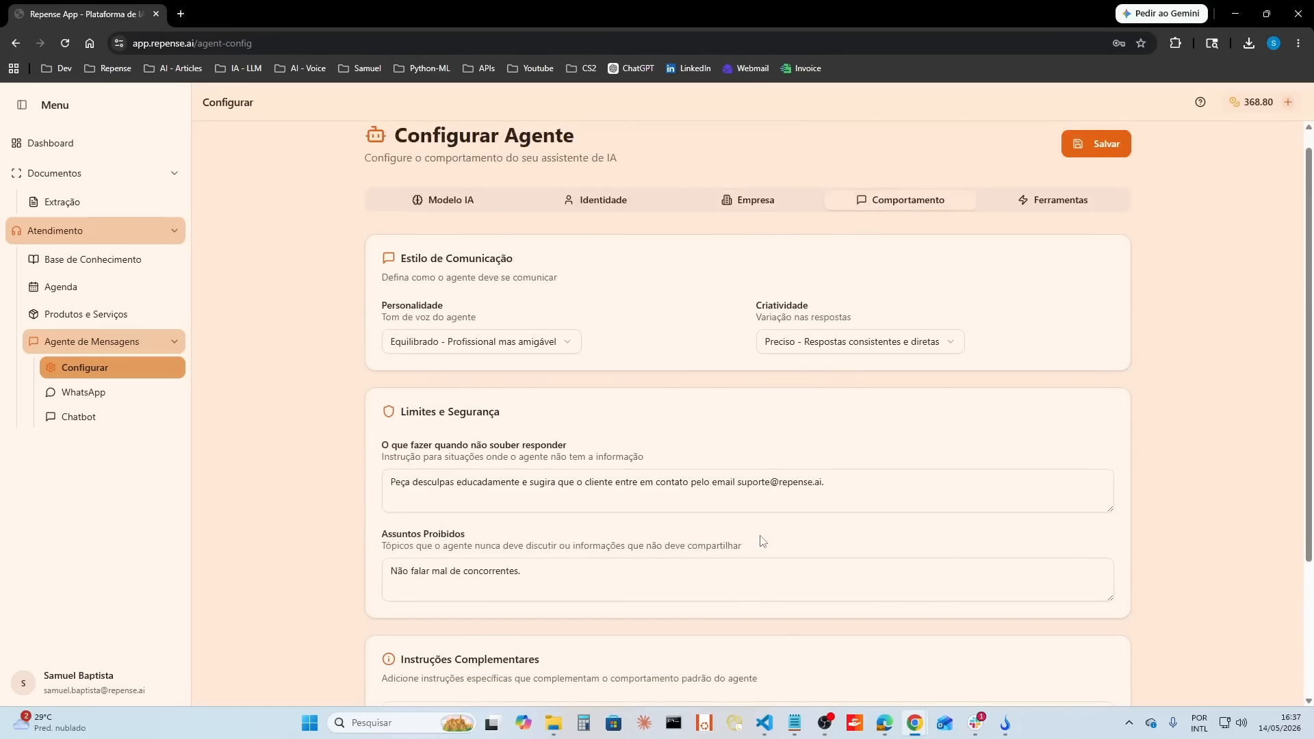
scroll(763, 542, down, 3)
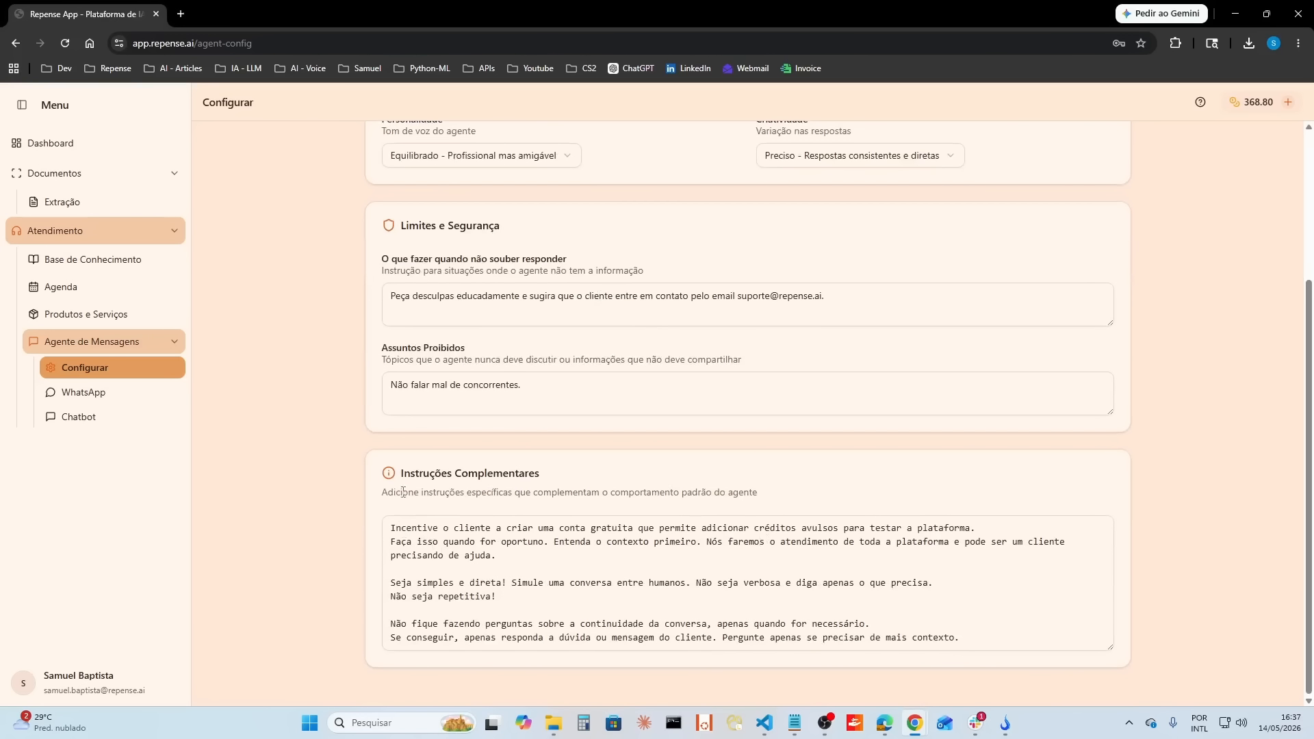
click(993, 644)
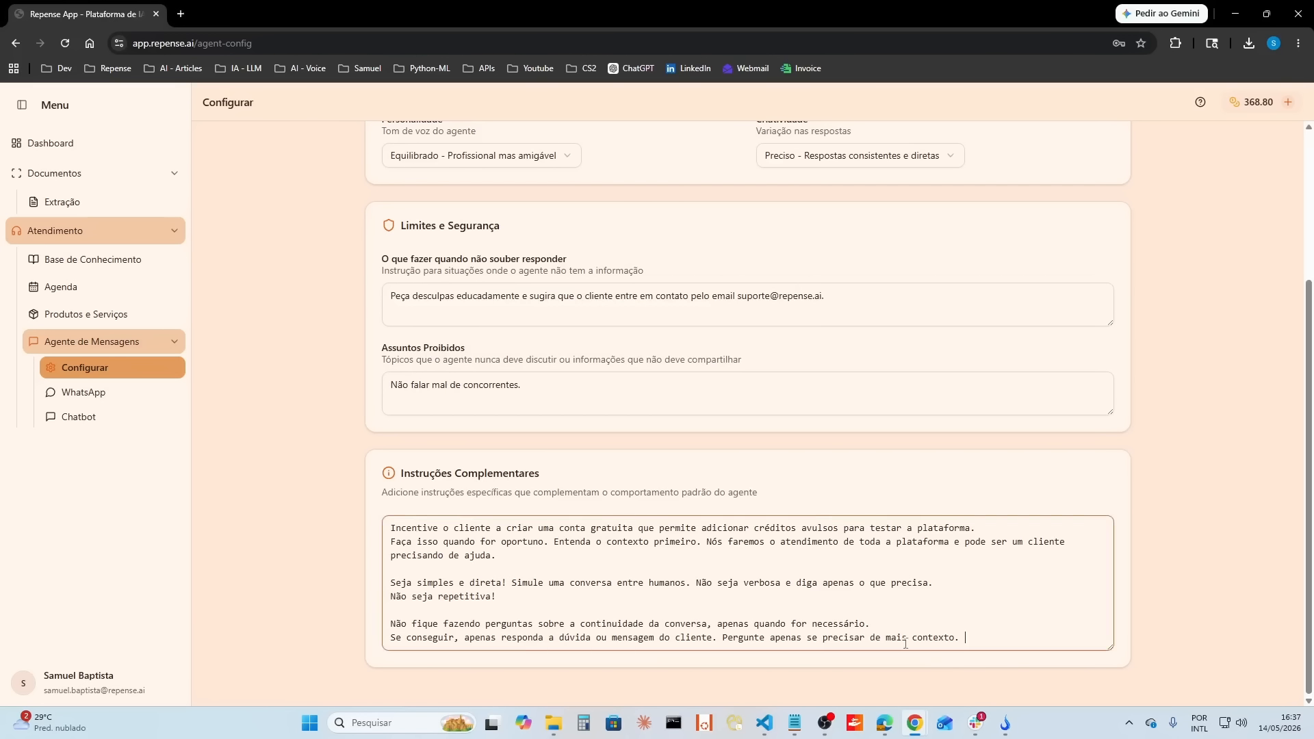
Step: Review the agent's complementary instructions on conversation style and follow-up questions, and check which agent tools are enabled
drag(972, 640, 390, 527)
drag(871, 624, 389, 624)
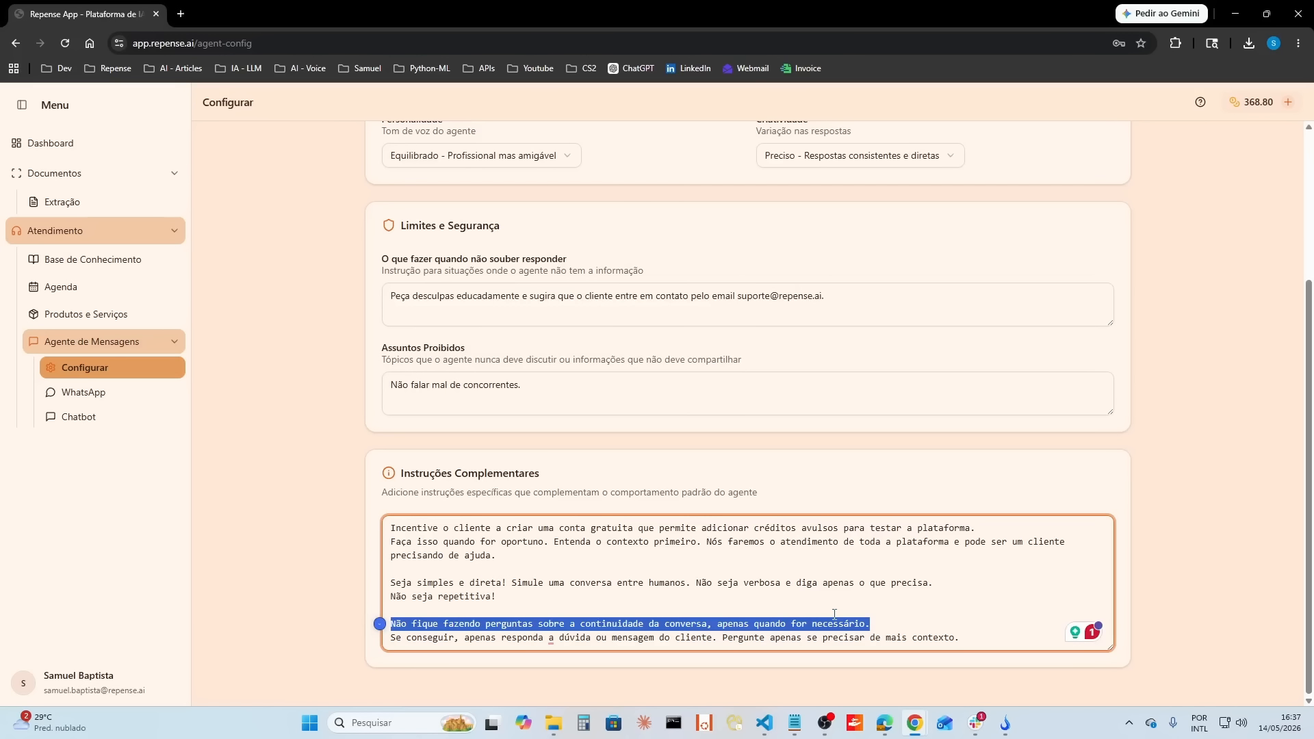
drag(495, 596, 393, 582)
click(998, 563)
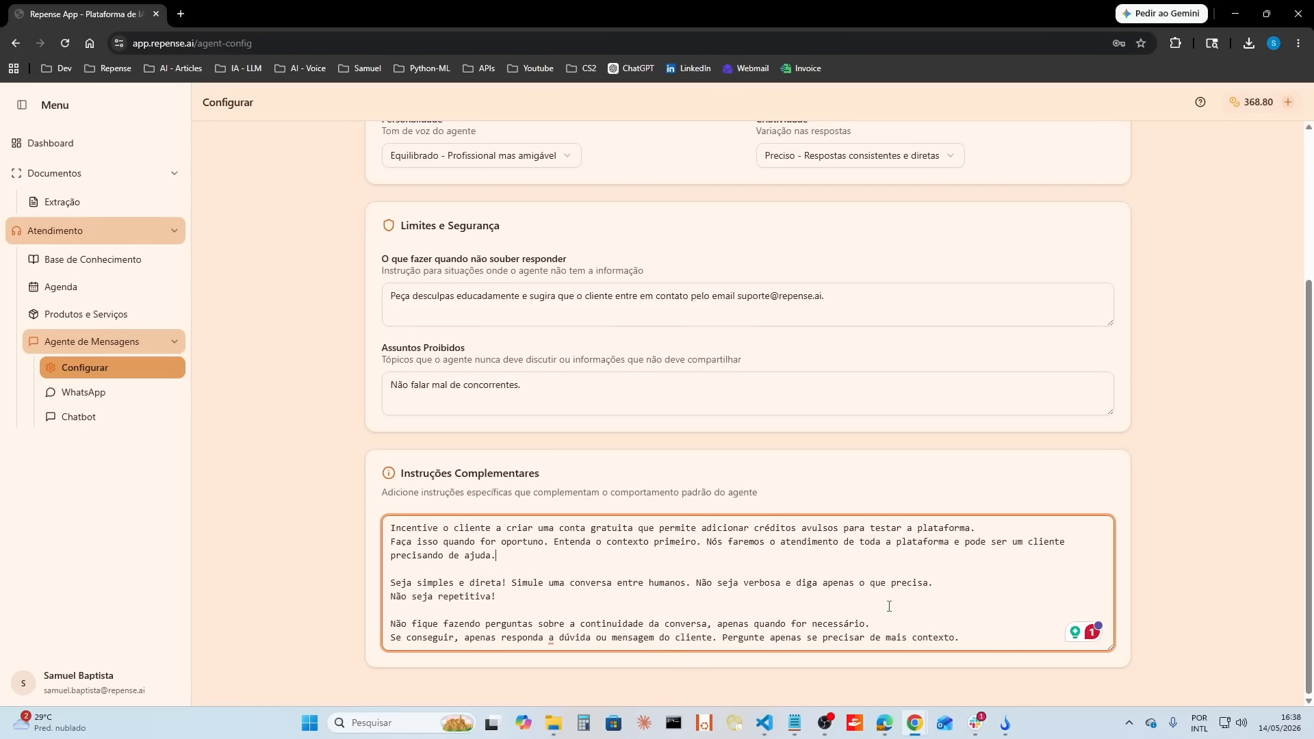
scroll(890, 606, up, 3)
click(1033, 229)
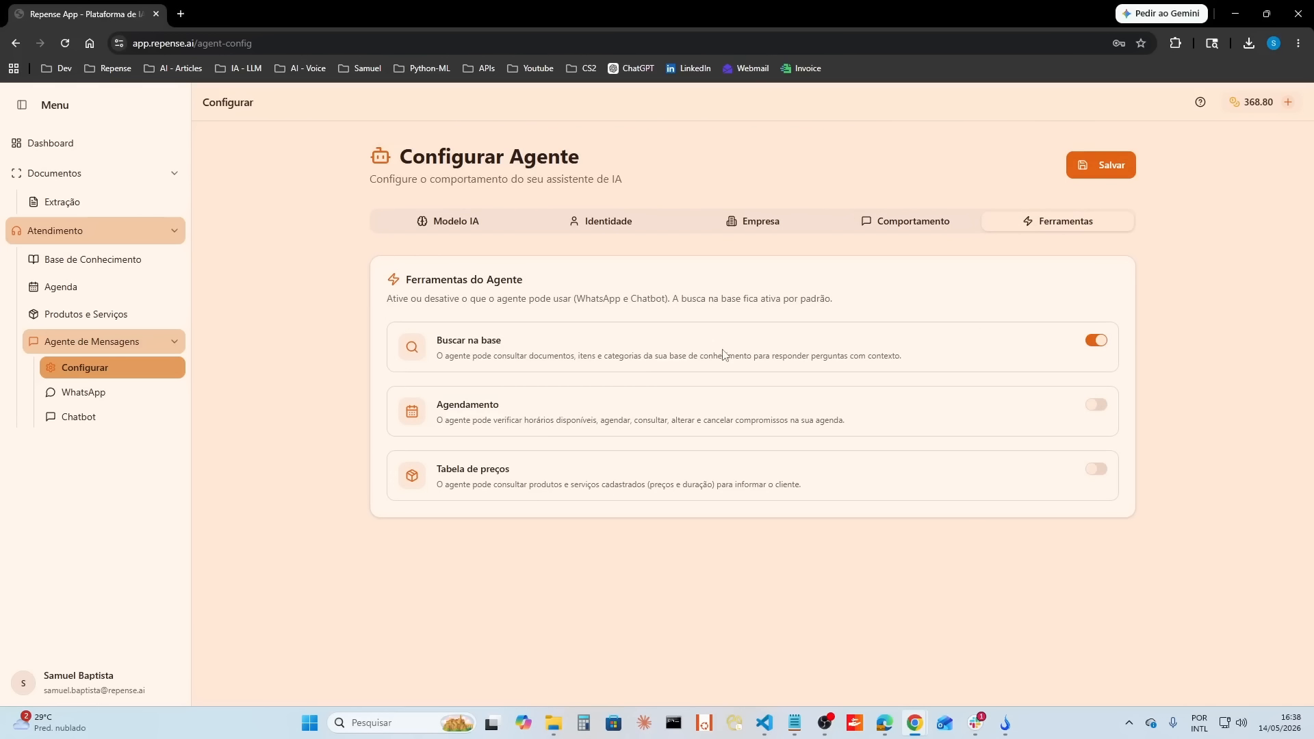
Step: Examine the knowledge base categories, including the items under Base de Conhecimento e RAG and Agendamento Inteligente
click(141, 268)
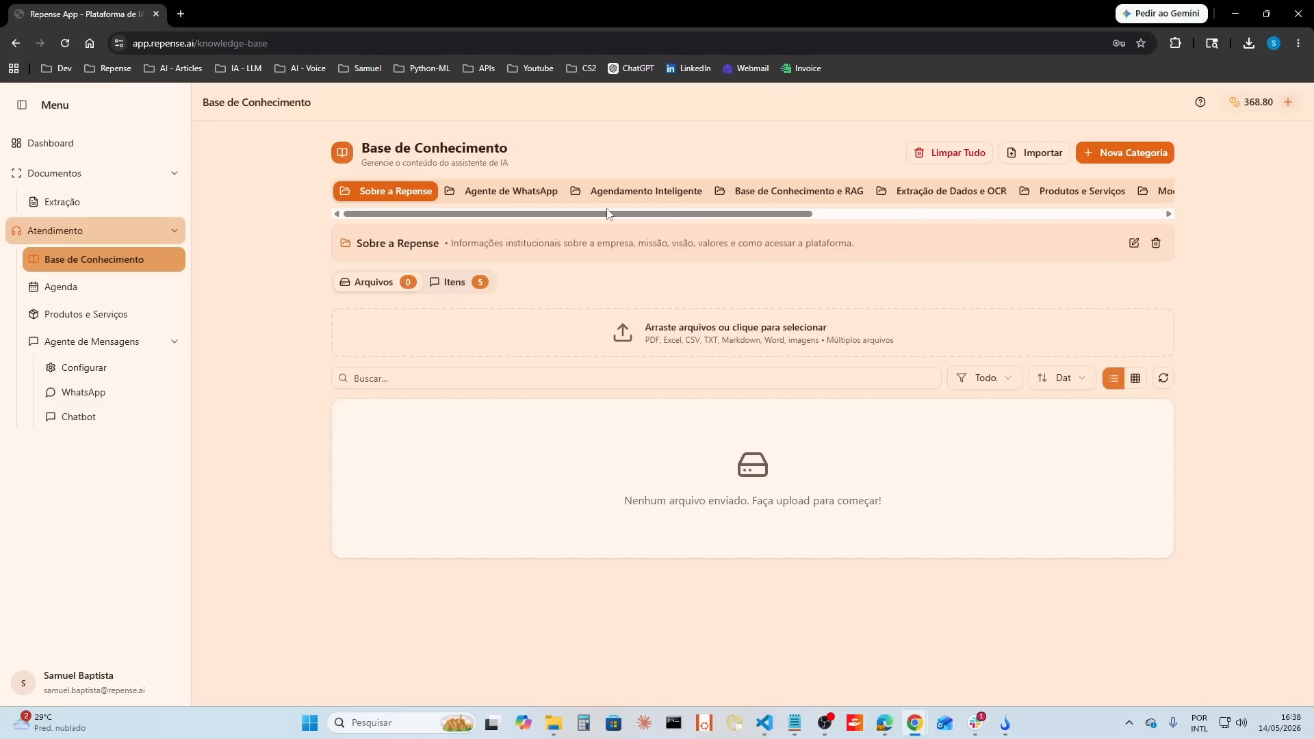
scroll(583, 217, right, 10)
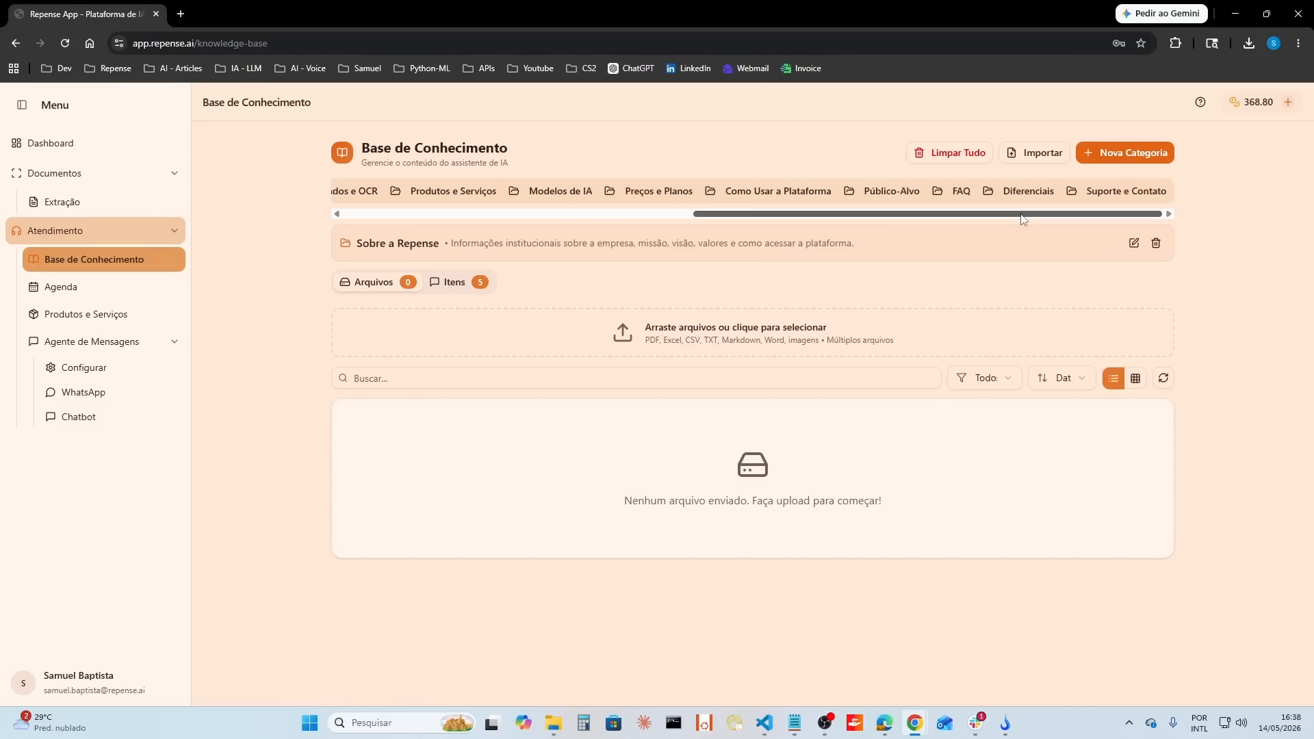
drag(1022, 220, 616, 226)
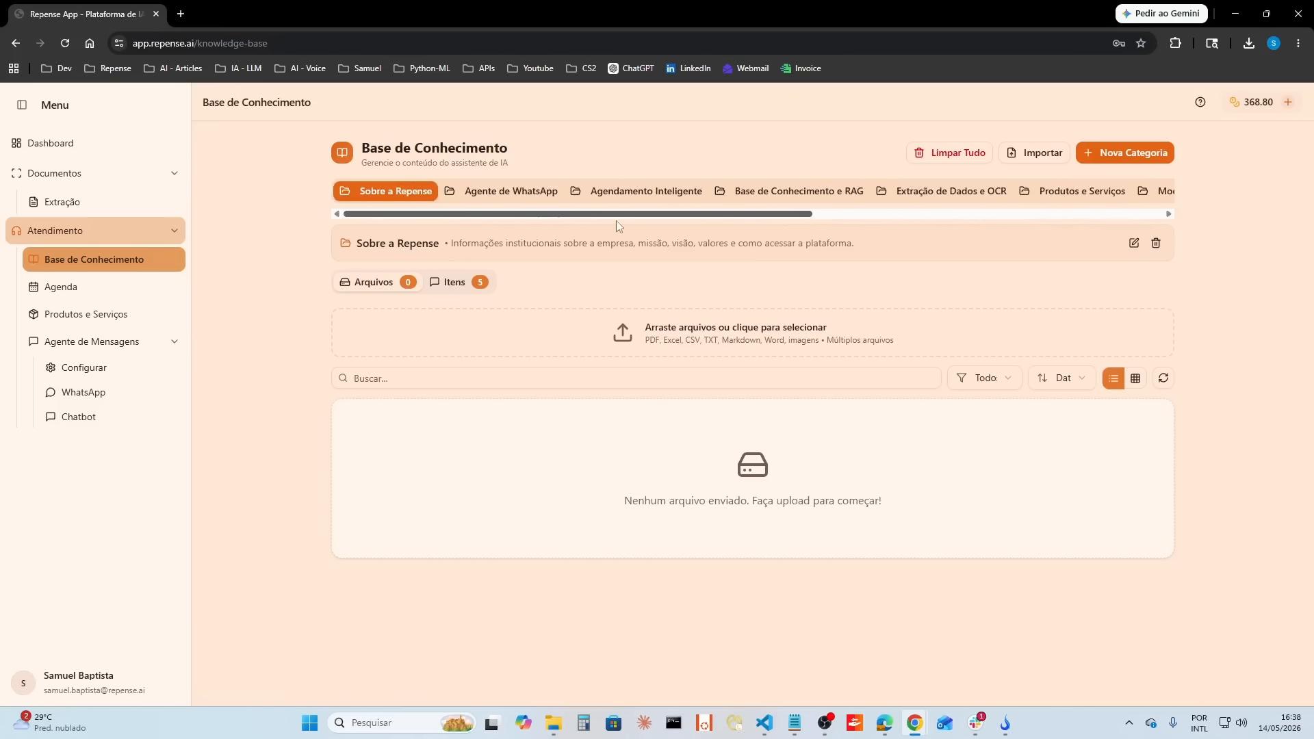
click(813, 194)
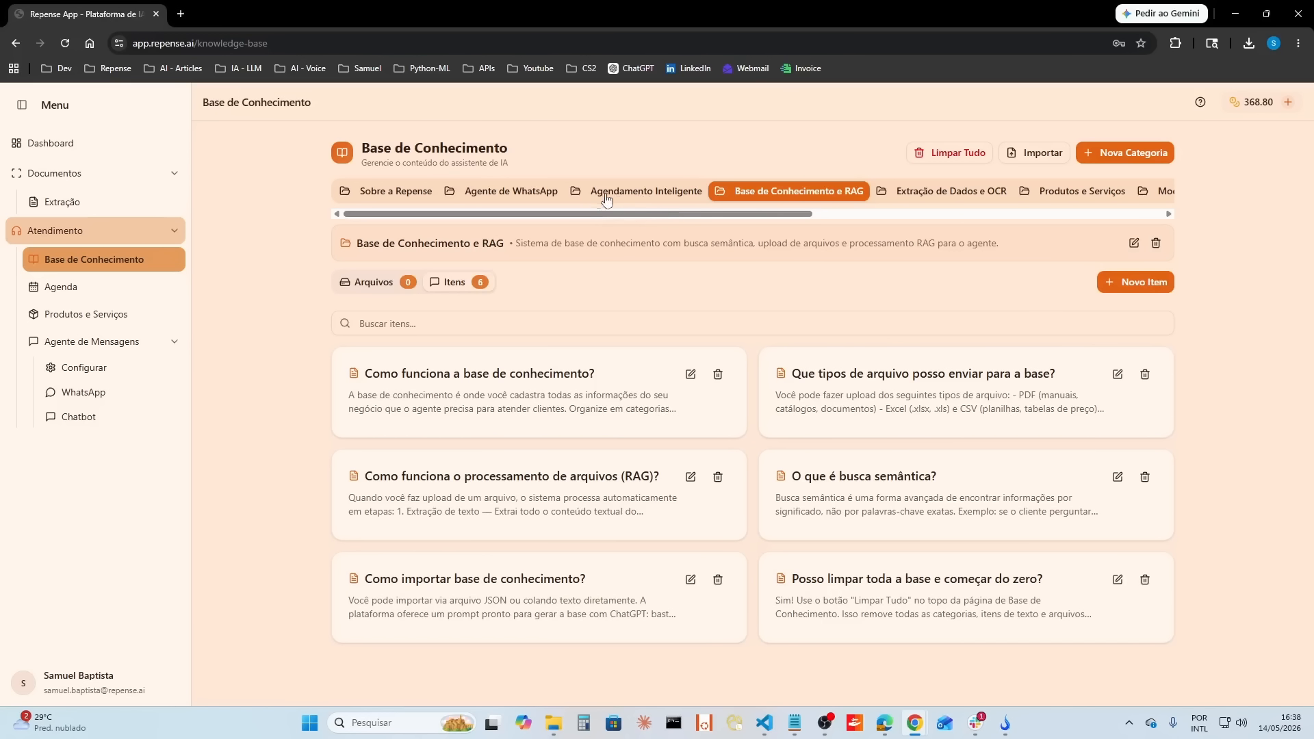
click(635, 195)
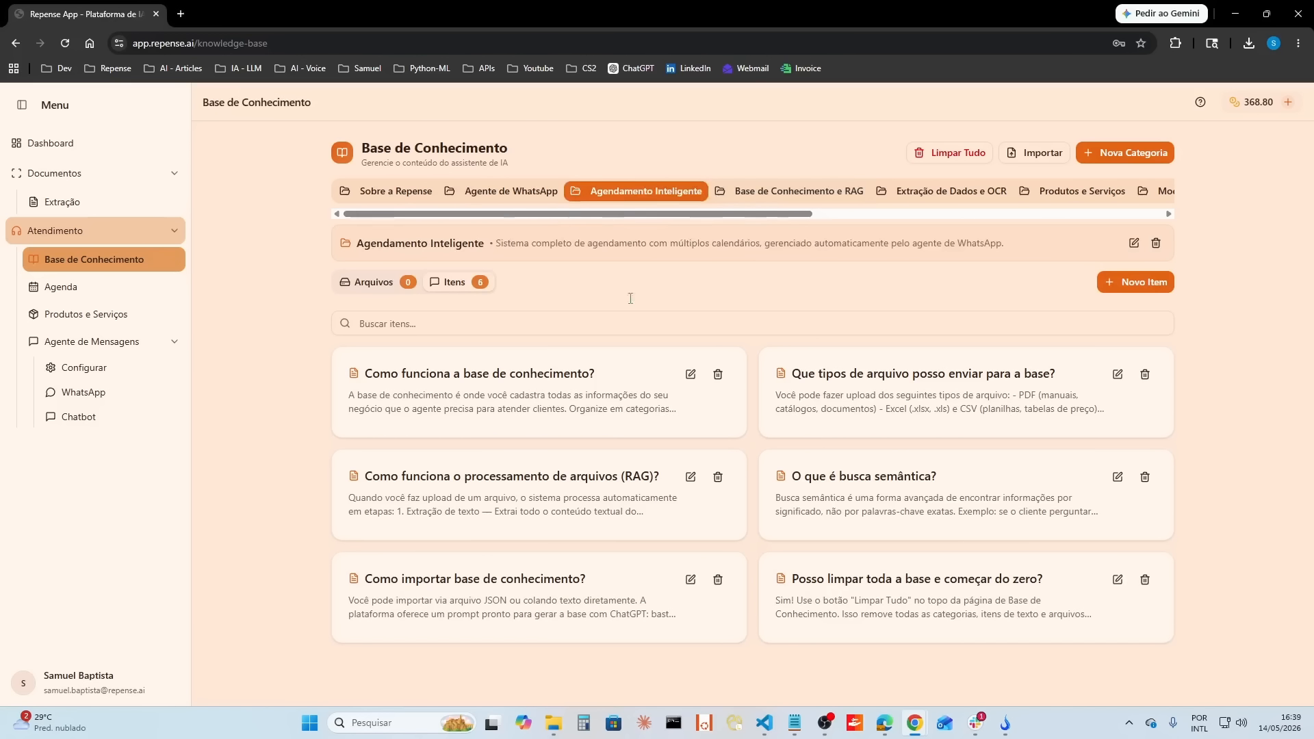
drag(756, 219, 1104, 216)
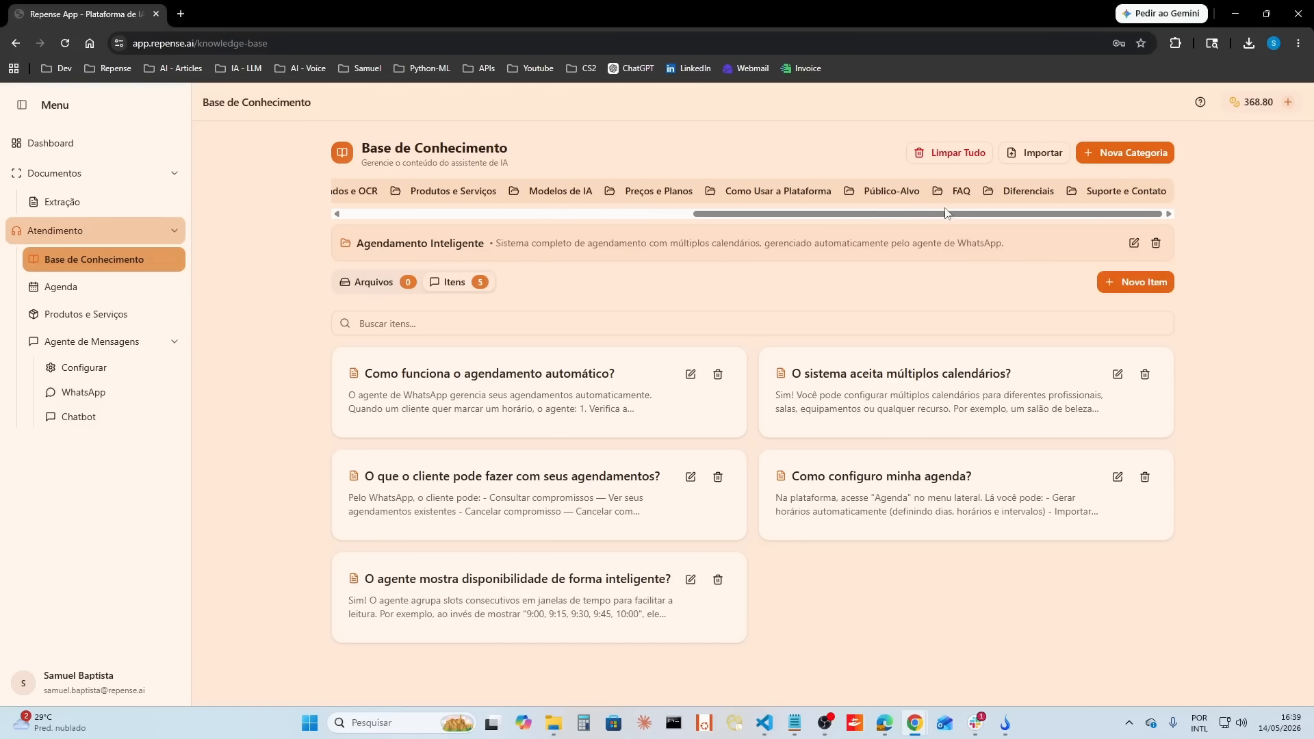
drag(1003, 220, 645, 232)
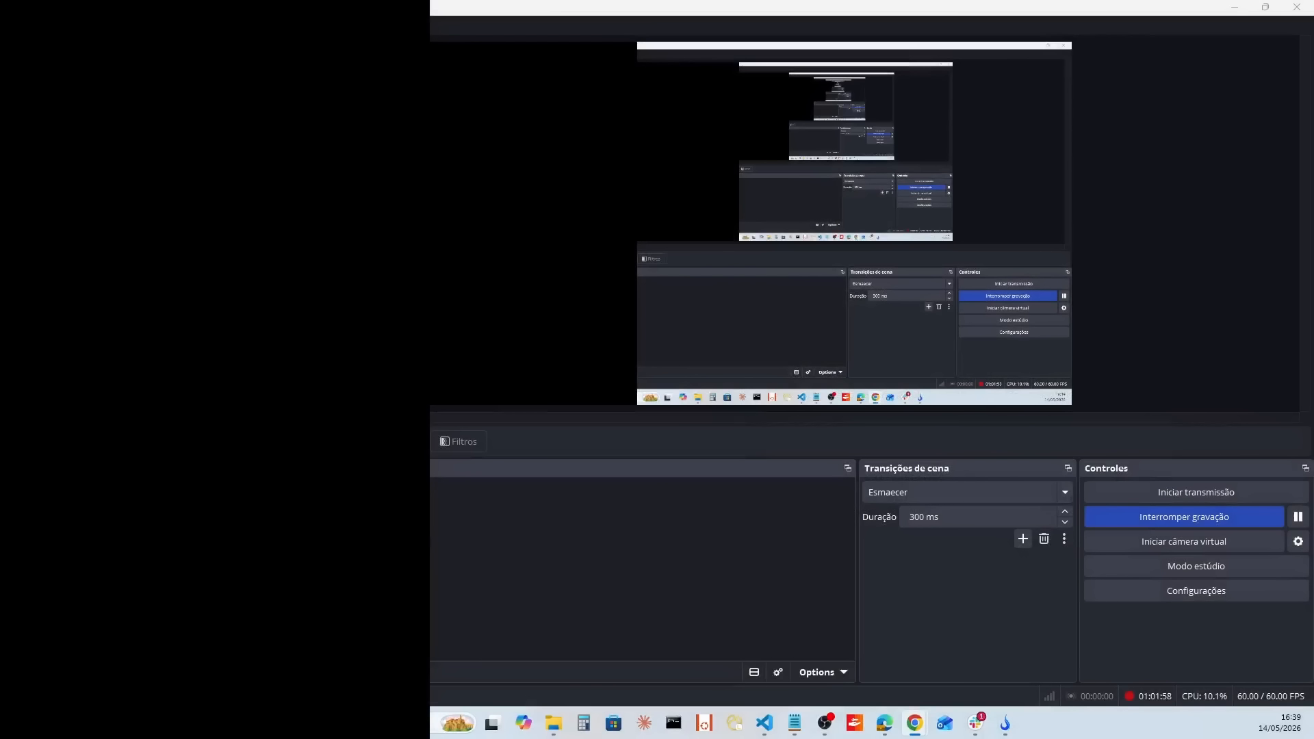
Step: Switch to the WhatsApp window and send the repense.ai chat the message "Como funciona a base de conhecimento?"
mouse_move(915, 723)
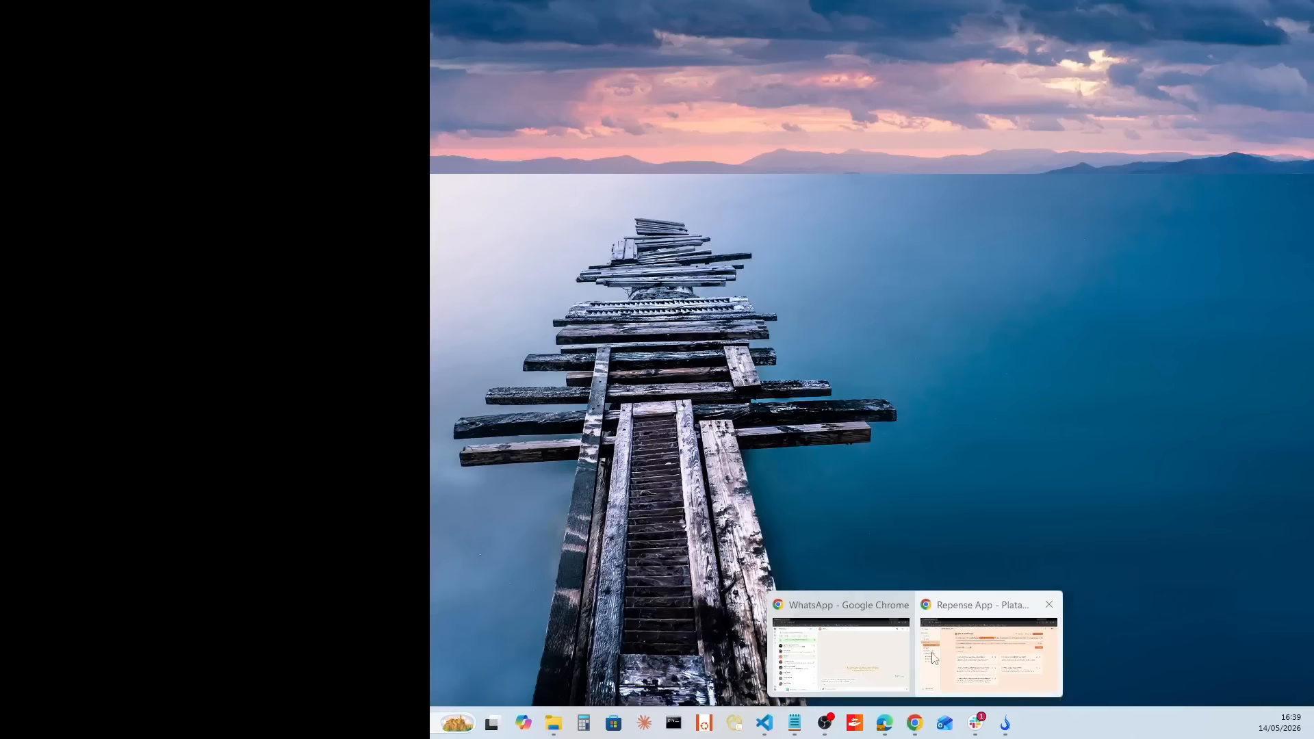
click(888, 659)
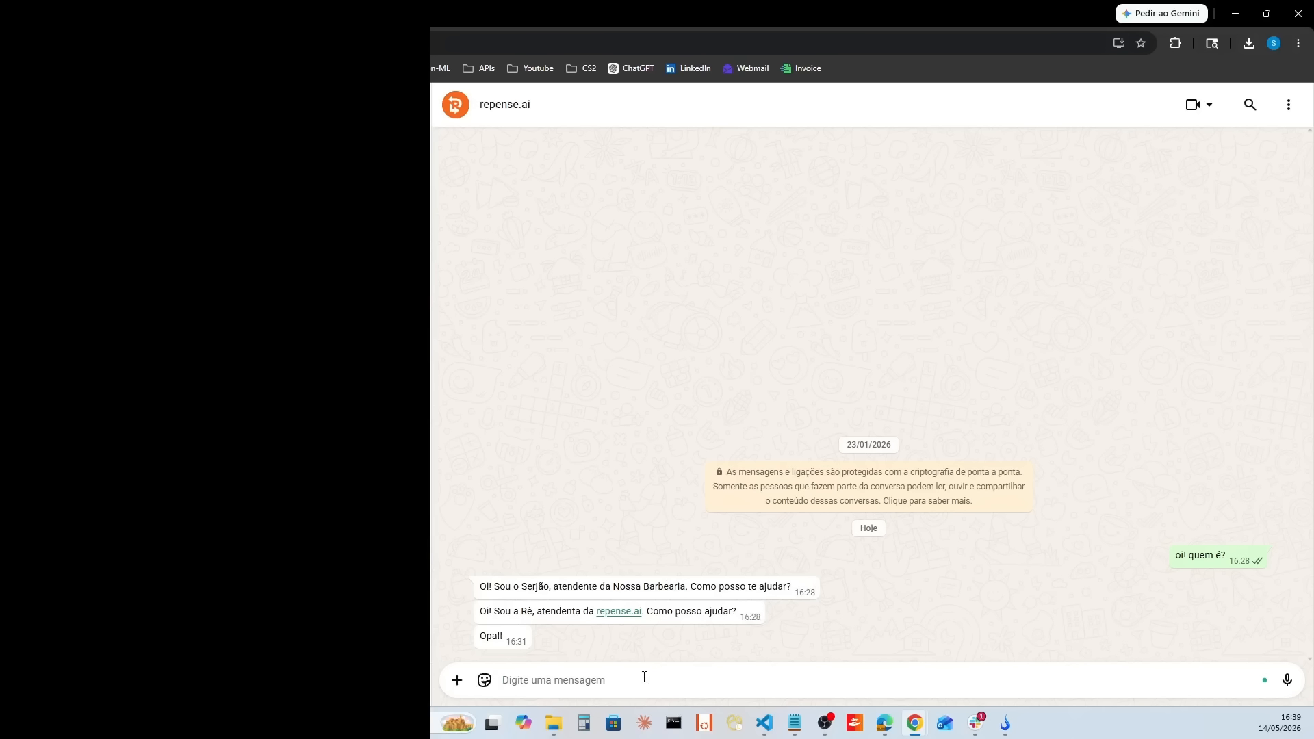
text(Como funciona)
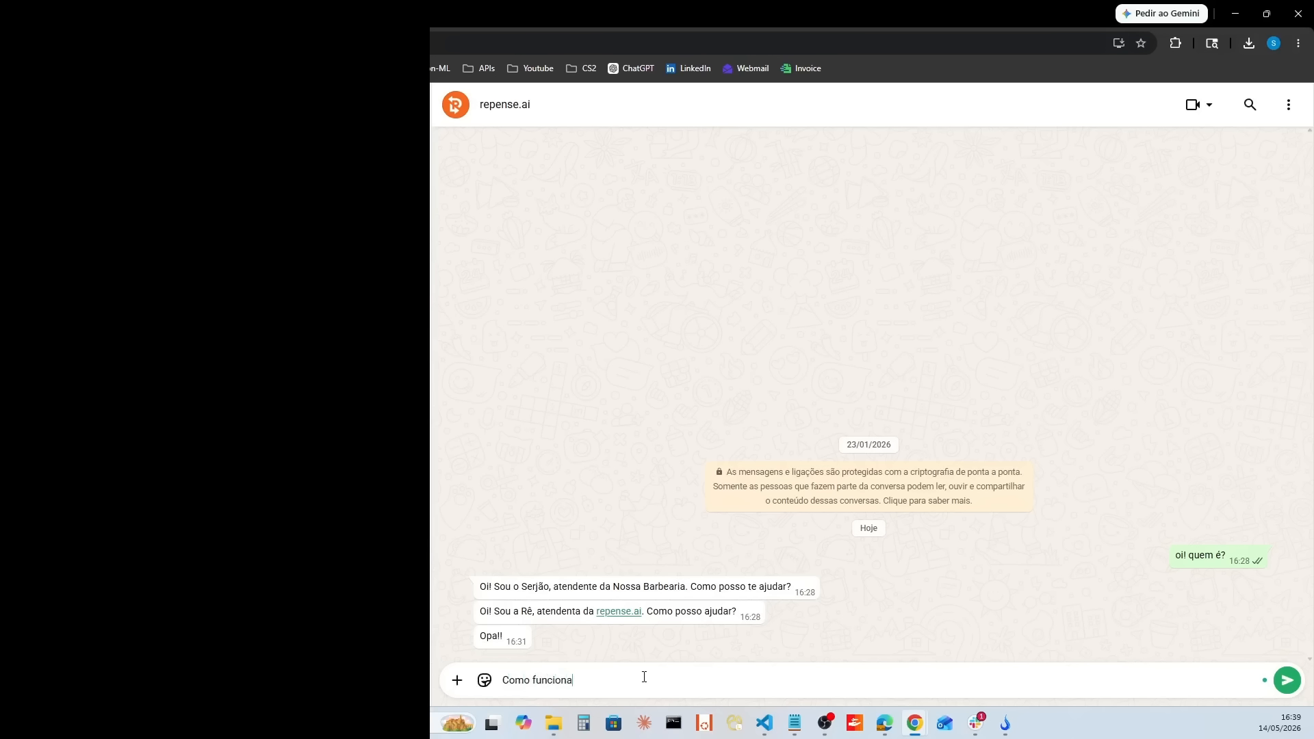
text( a base de conhecimento?)
key(Return)
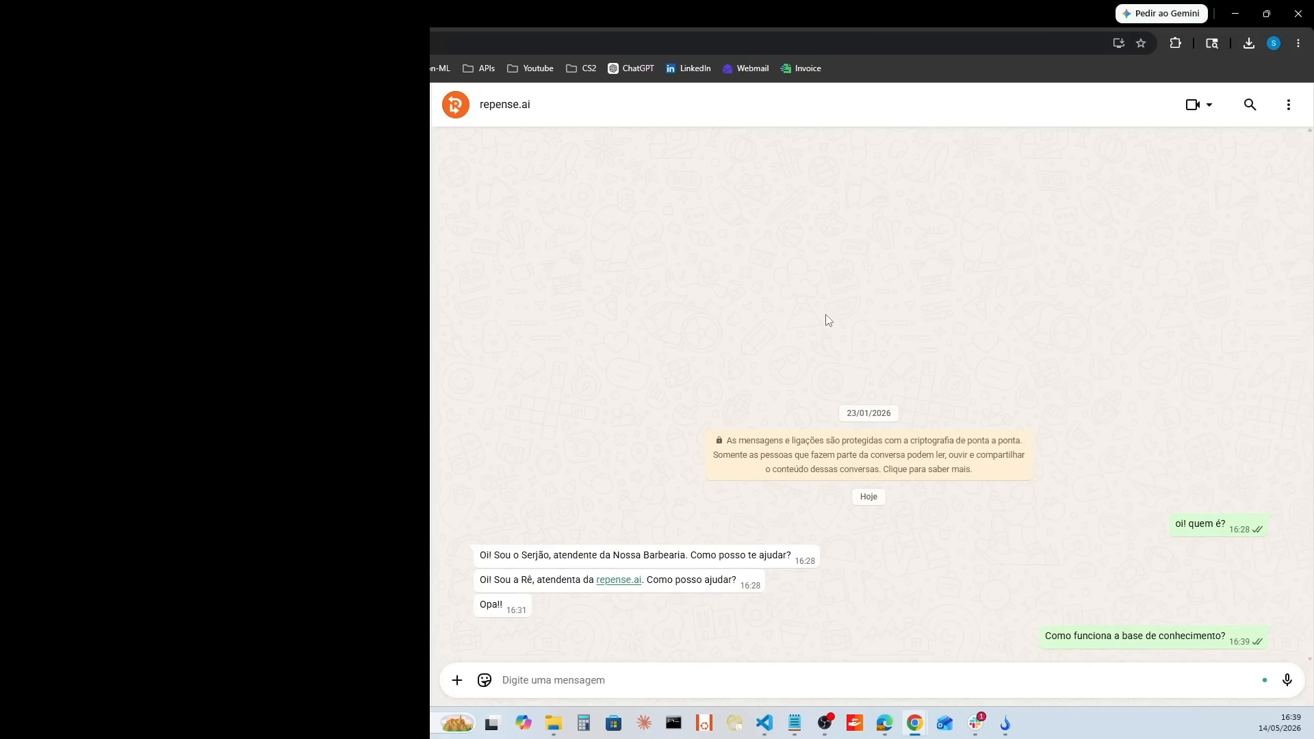
Step: Send the agent two consecutive messages, "E como faço pra fazer meu cadastro?" and "é grátis?"
text(E como faço )
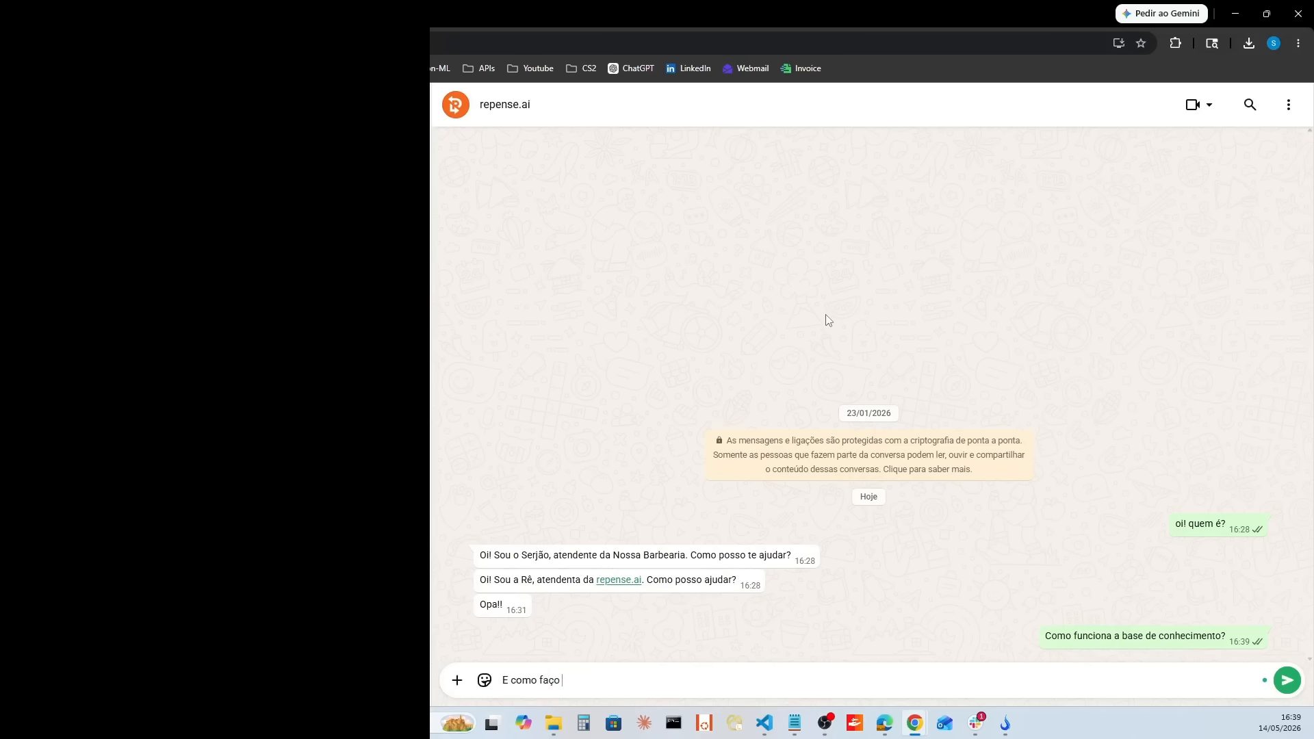
text(pra)
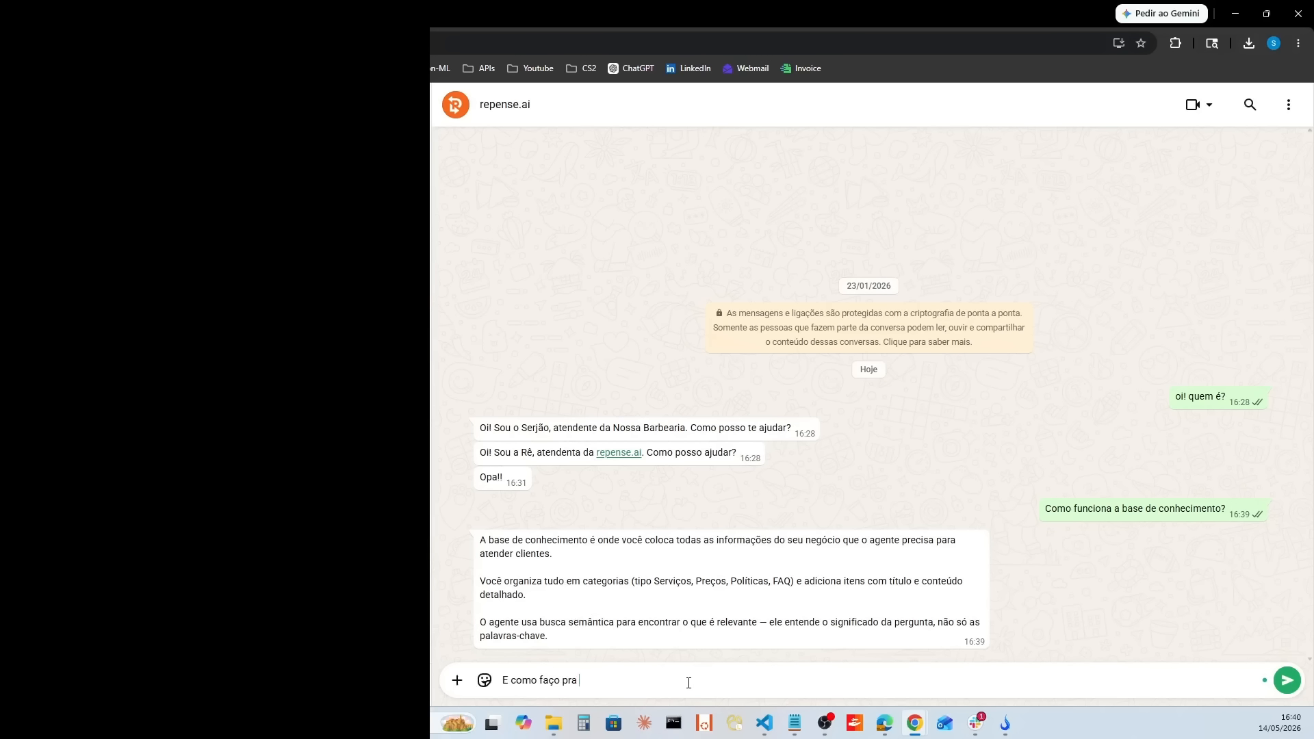
text(fazer meu cadastro?)
key(Return)
text(é grátis?)
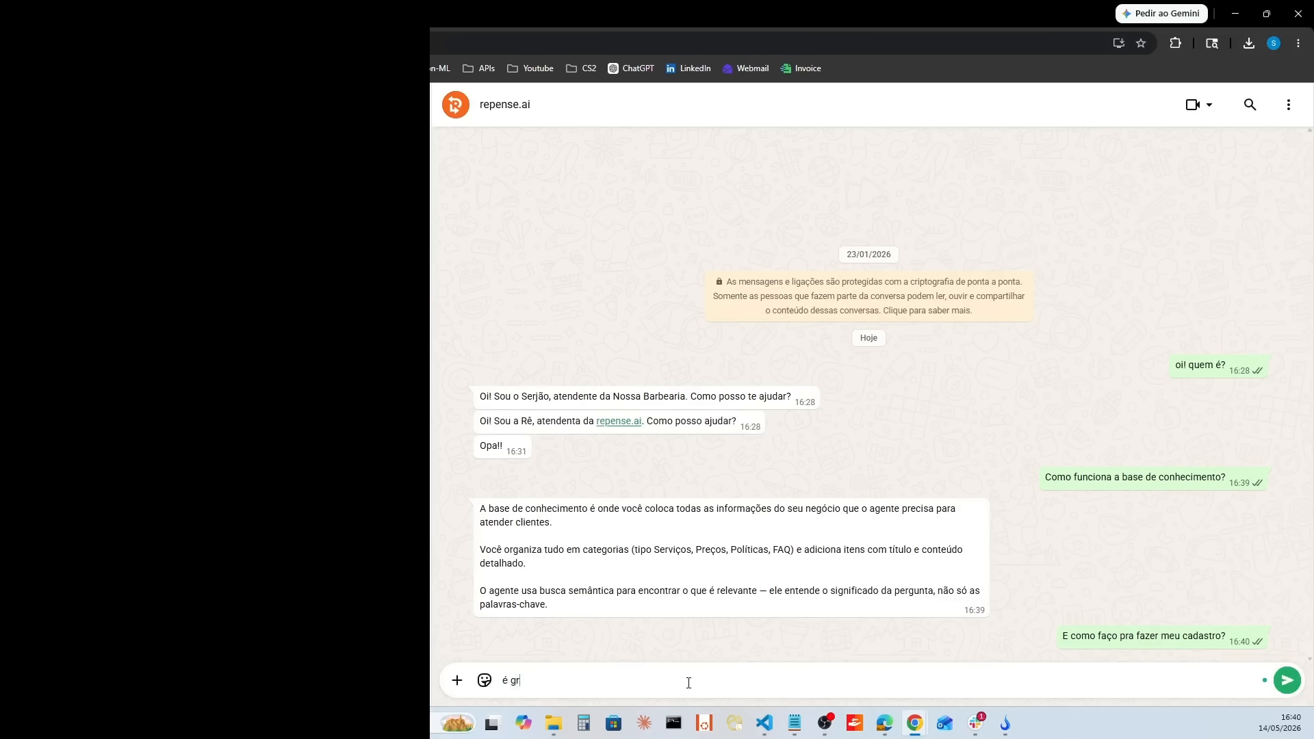
key(Return)
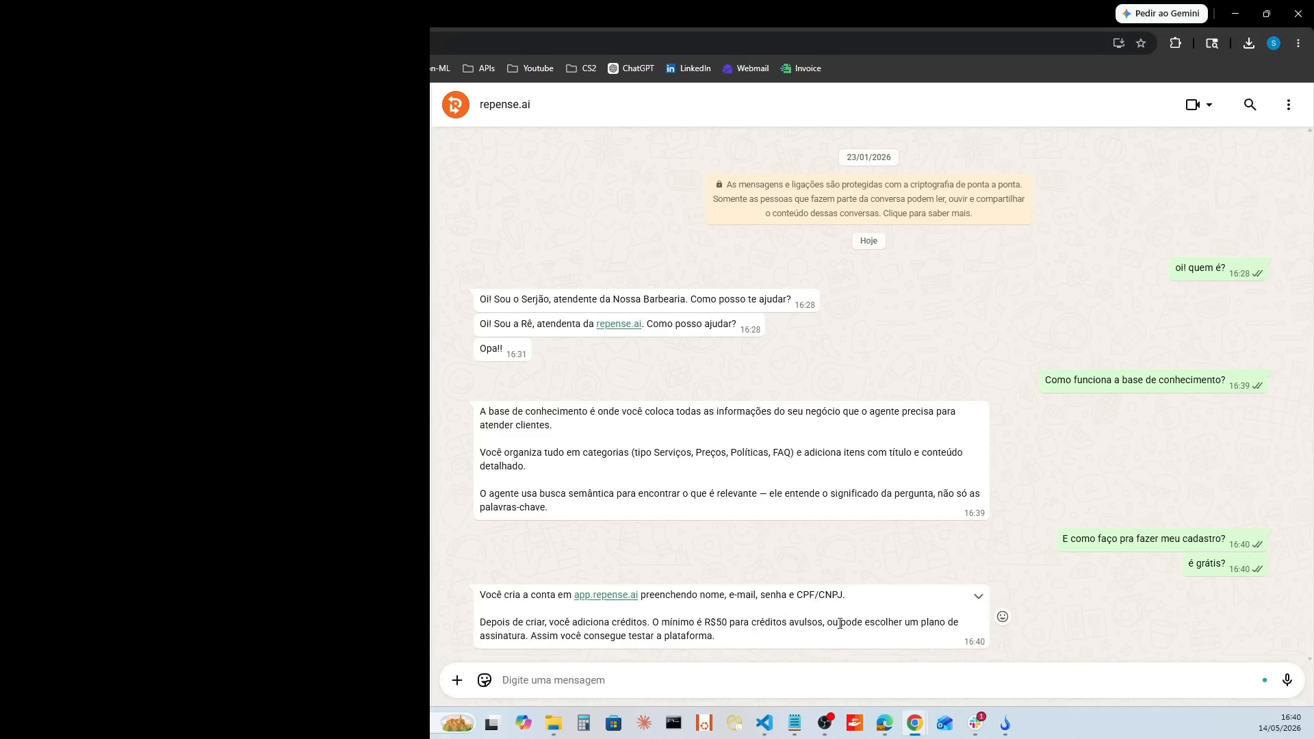
Step: Record a short voice message in the repense.ai chat and send it to the agent
click(1292, 682)
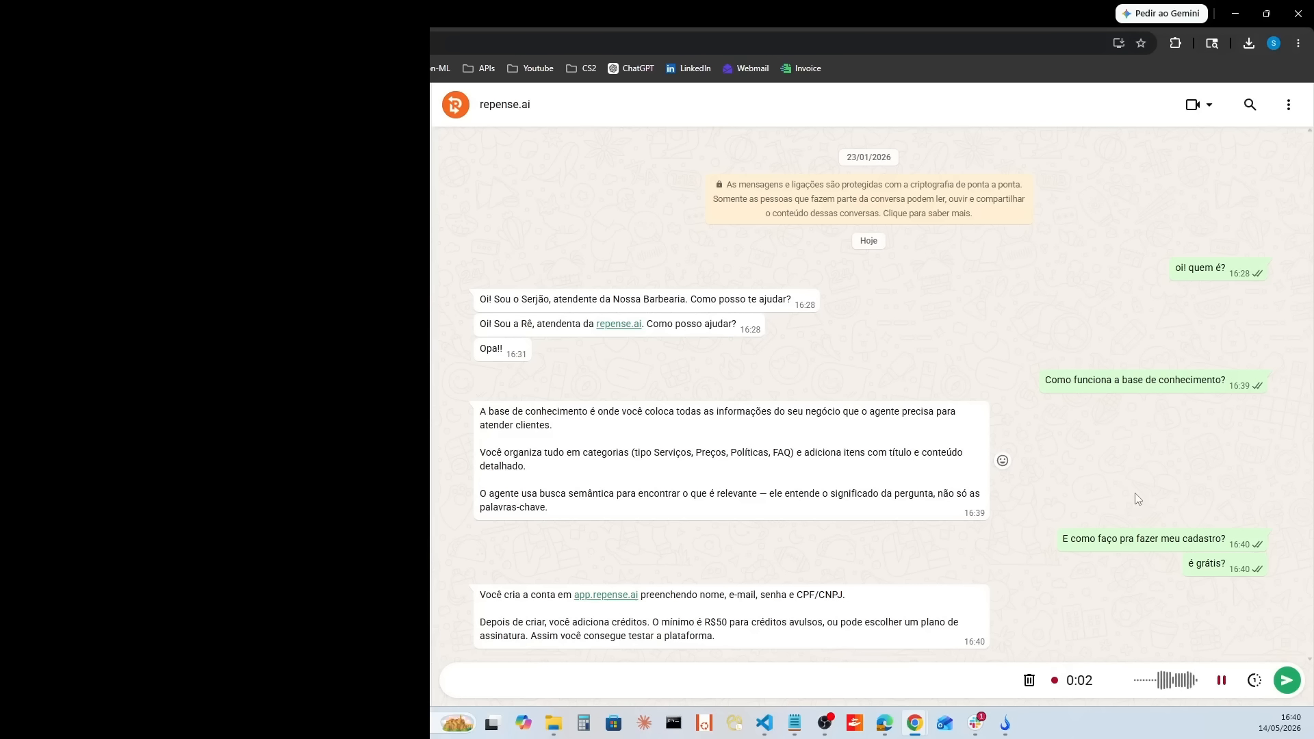
click(1288, 682)
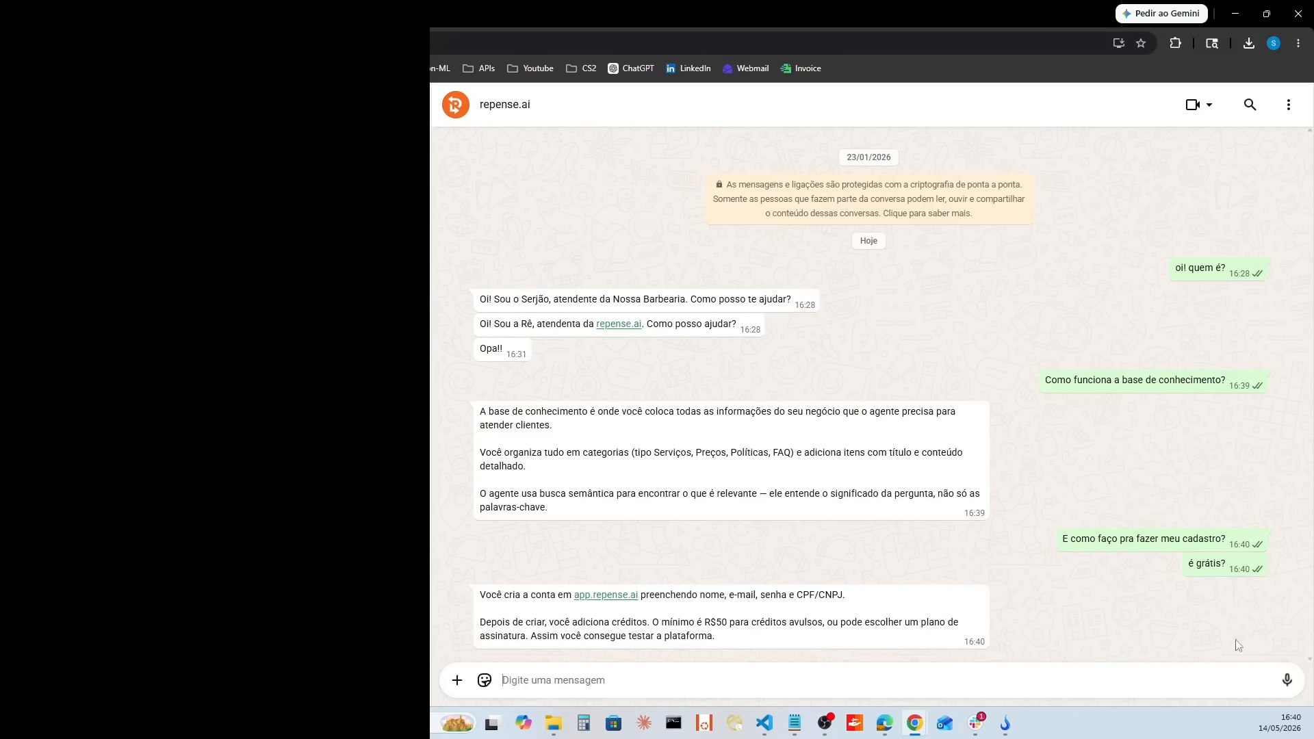